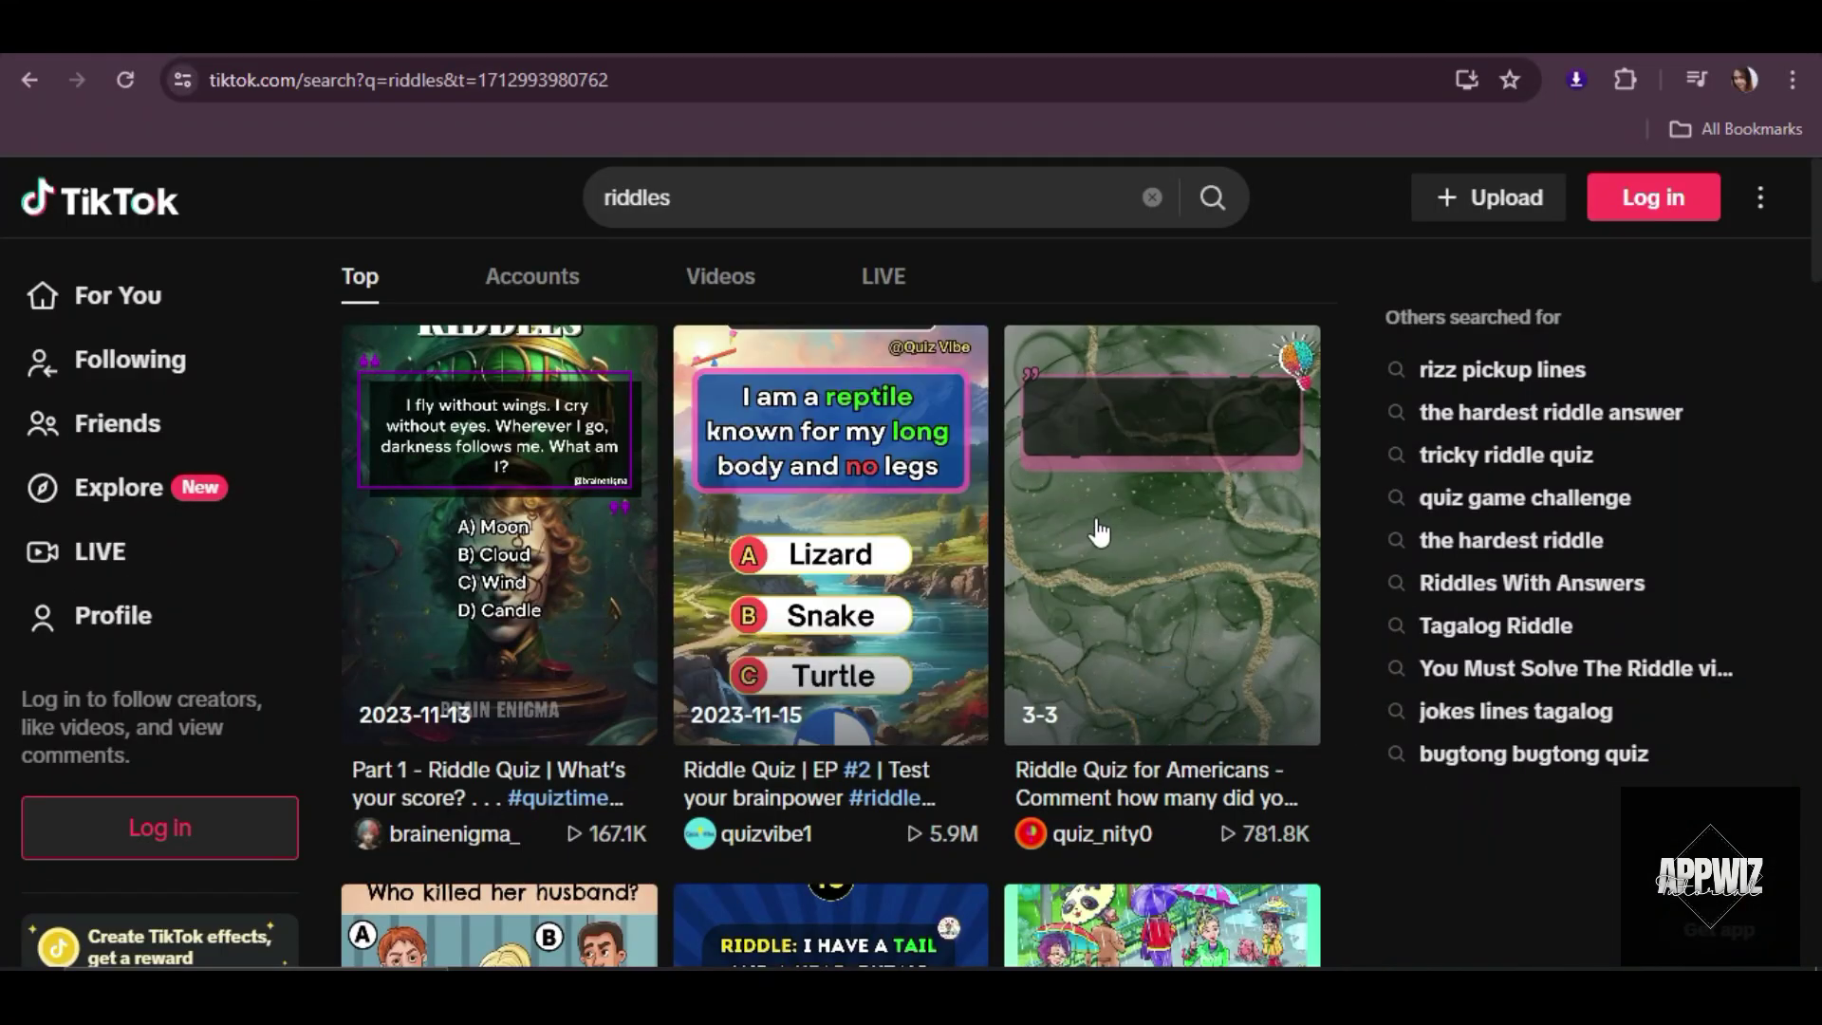
Scroll through the TikTok 'World Facts' search results for trivia video ideas.
scroll(1277, 531, down, 7)
scroll(1277, 534, down, 3)
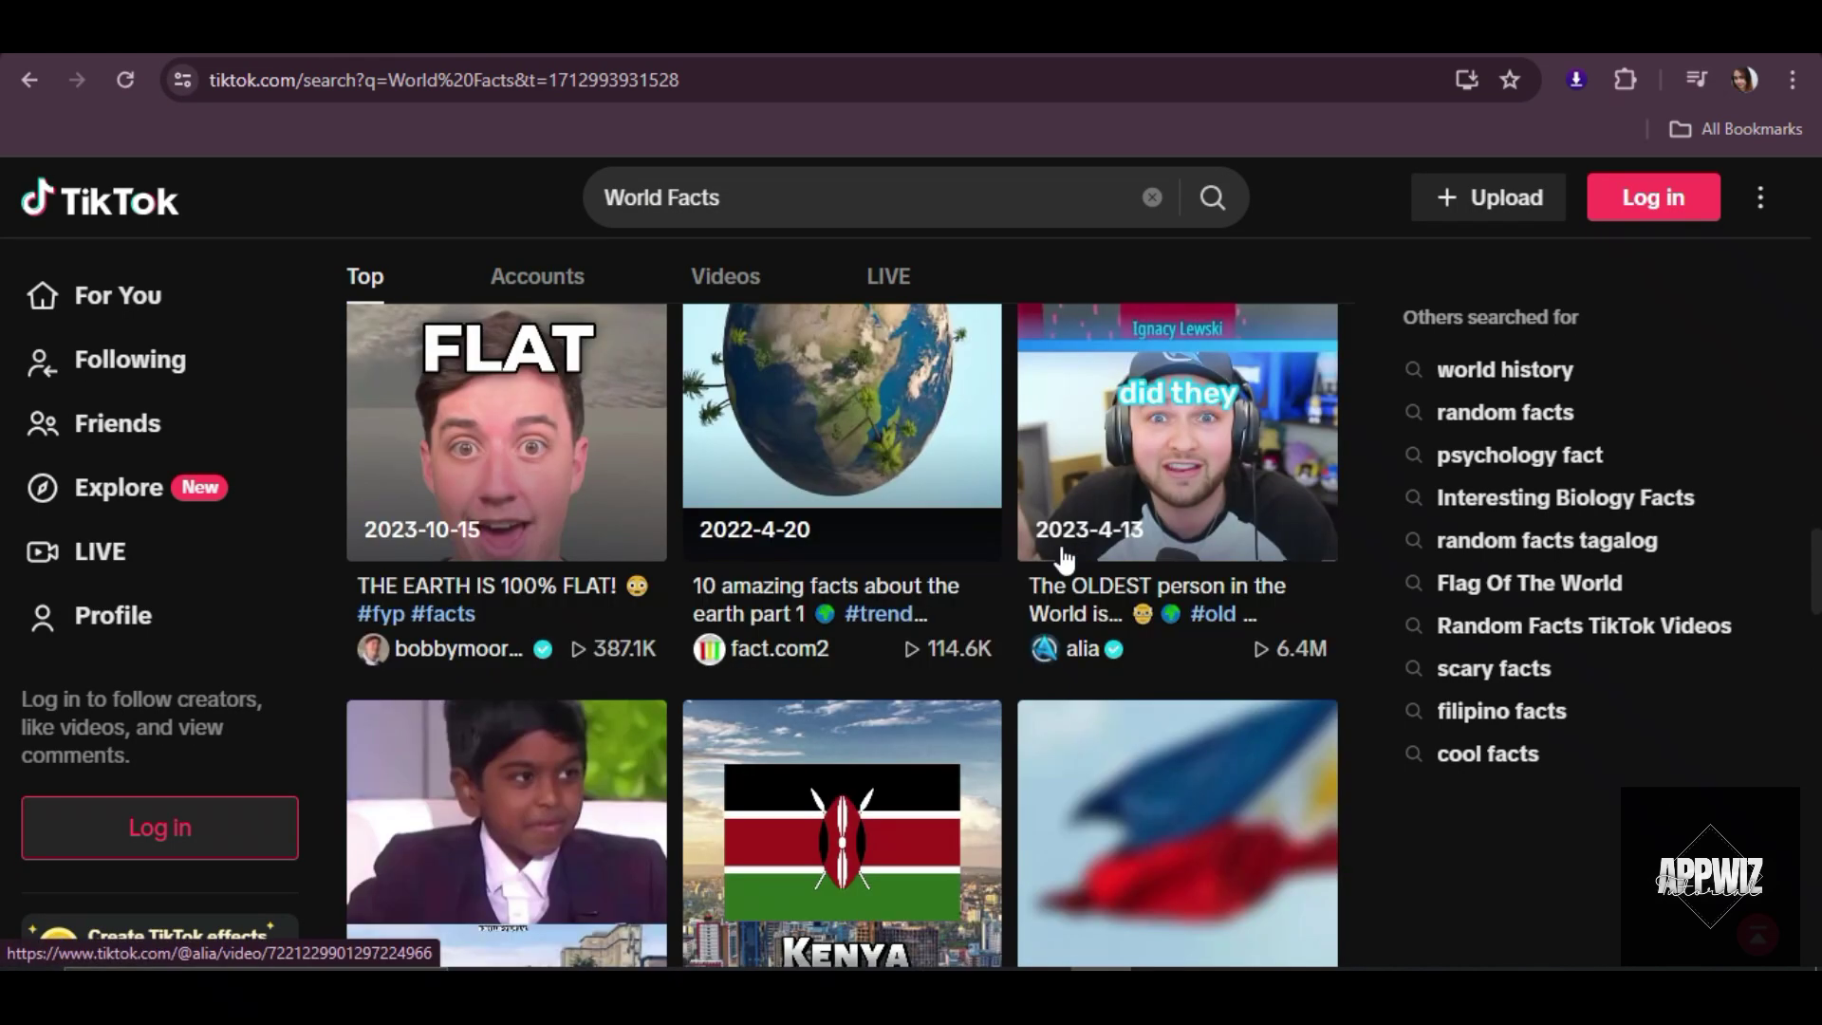
scroll(1234, 626, up, 5)
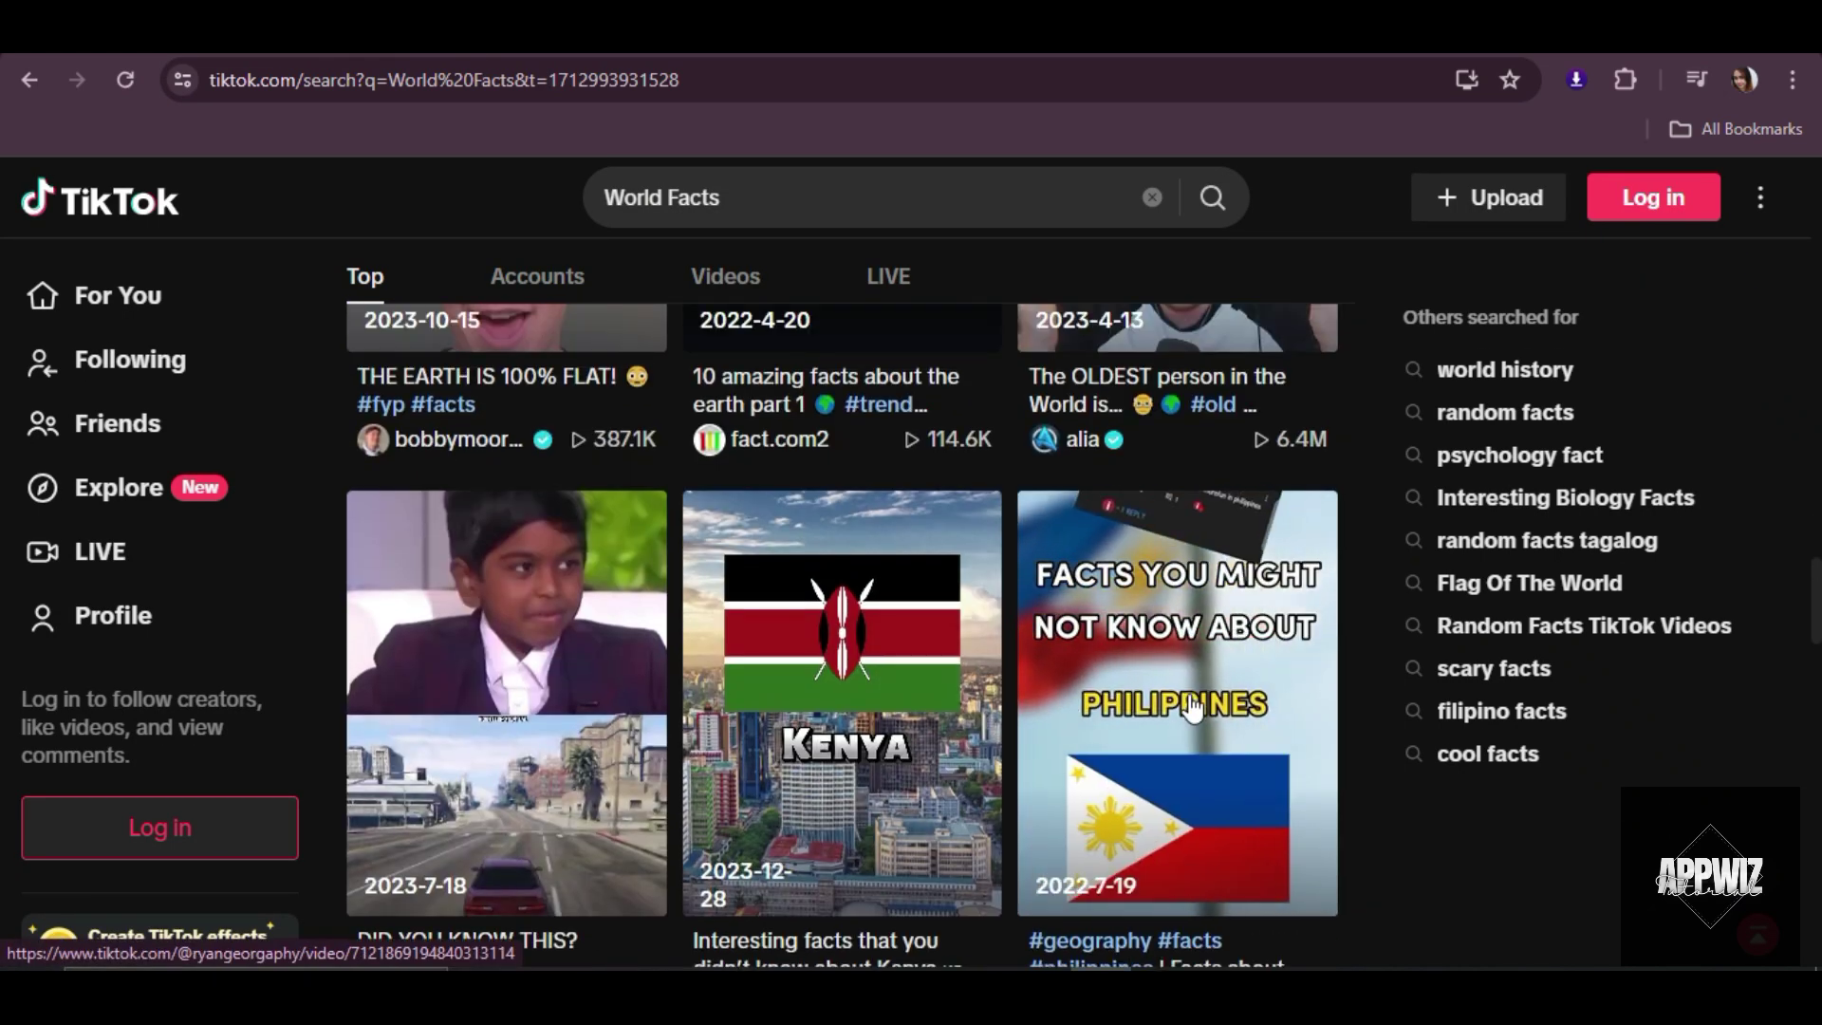
scroll(1201, 702, down, 5)
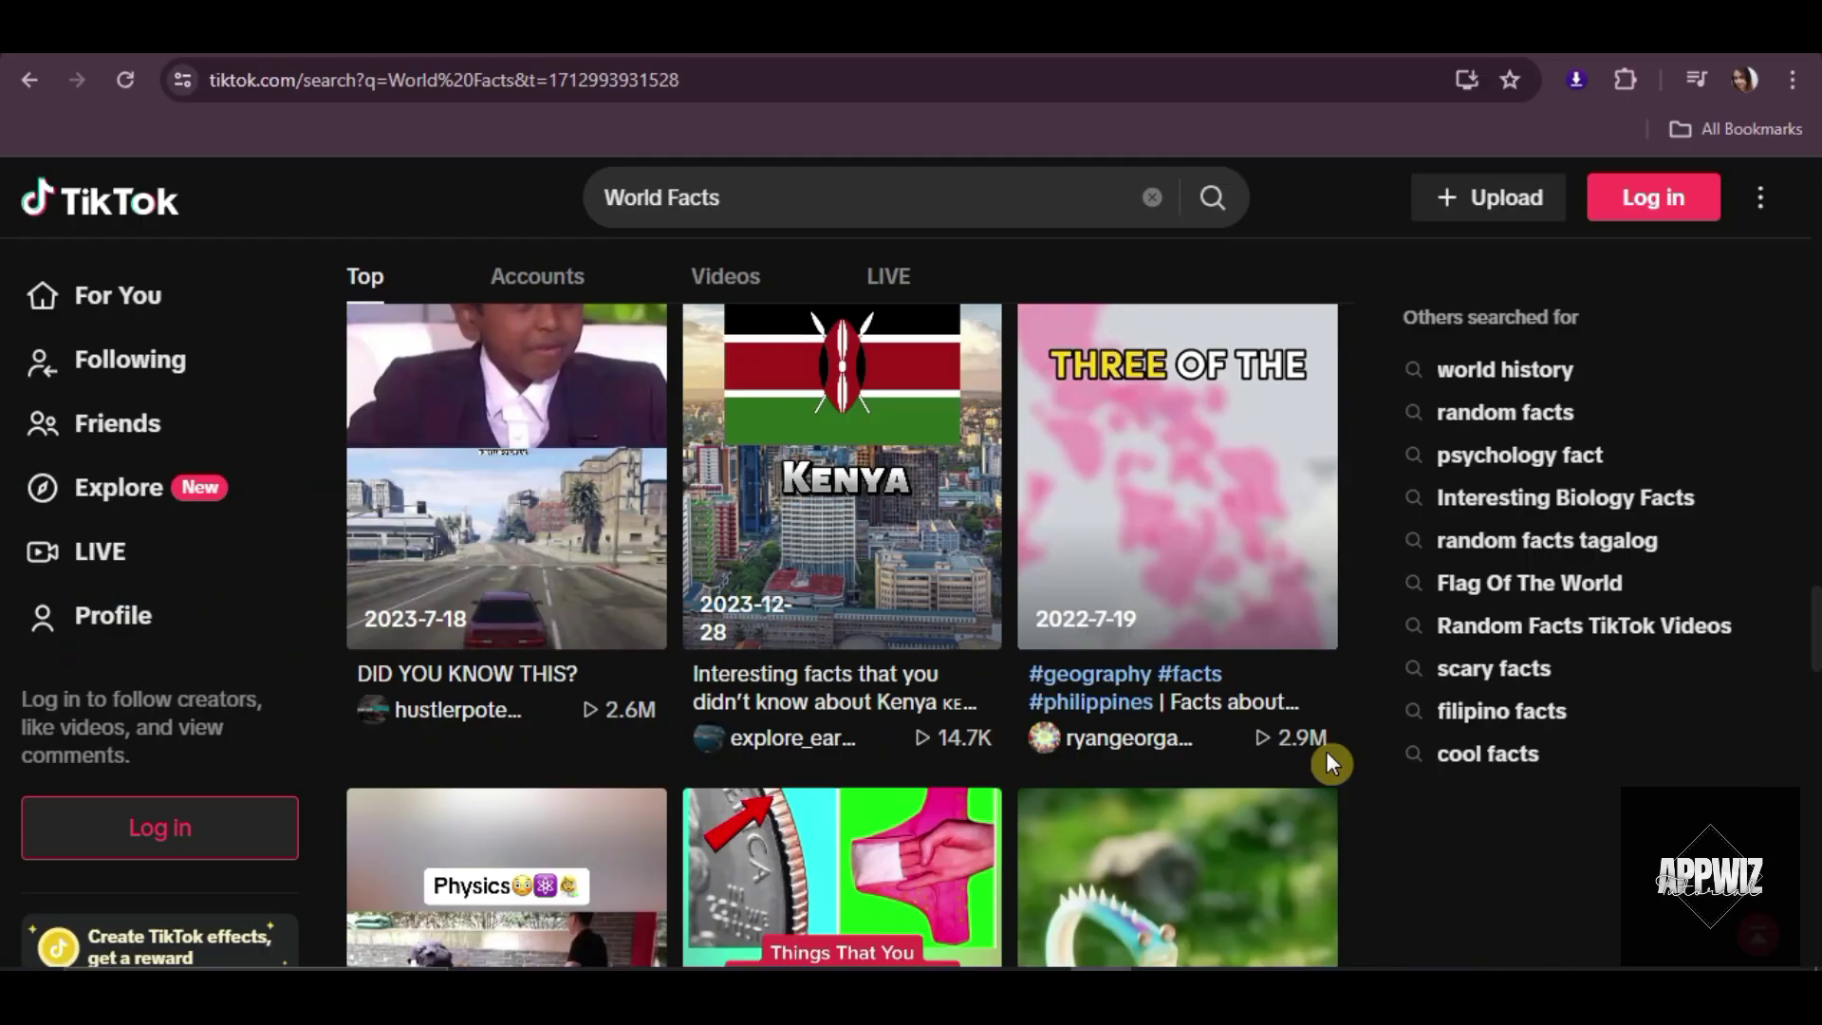
scroll(1319, 730, down, 5)
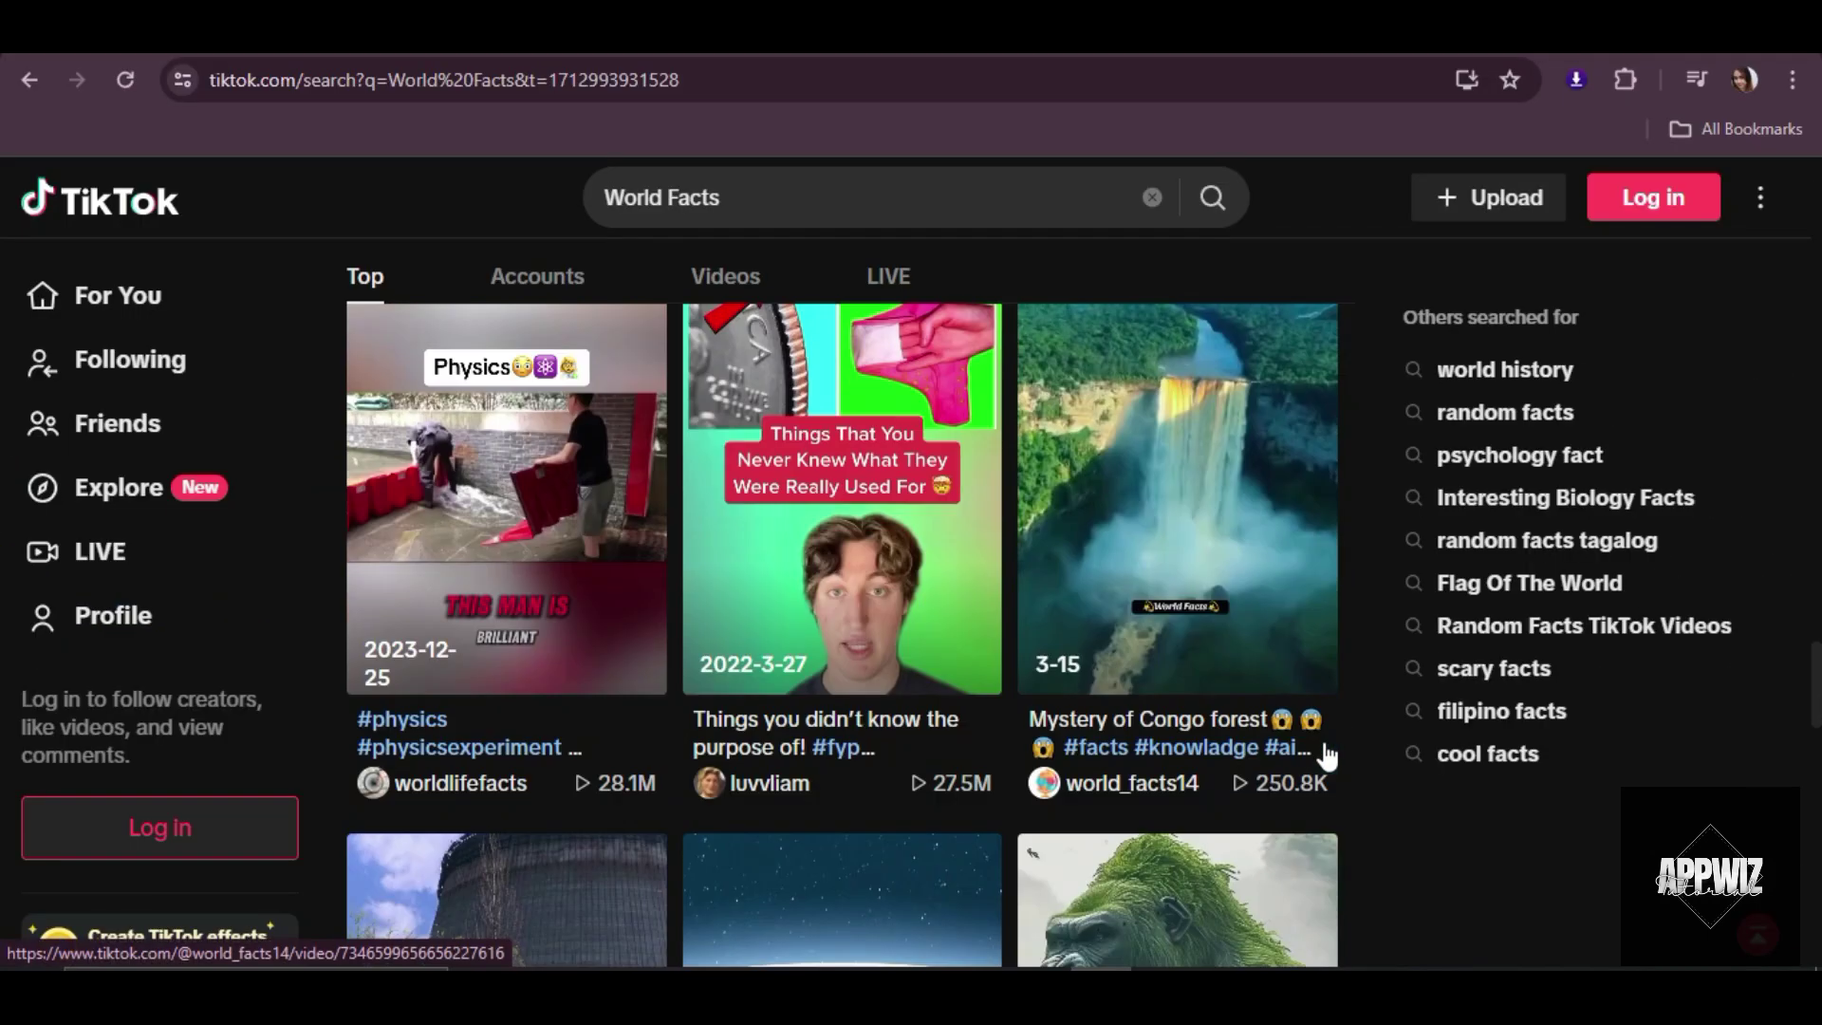
scroll(1237, 782, down, 5)
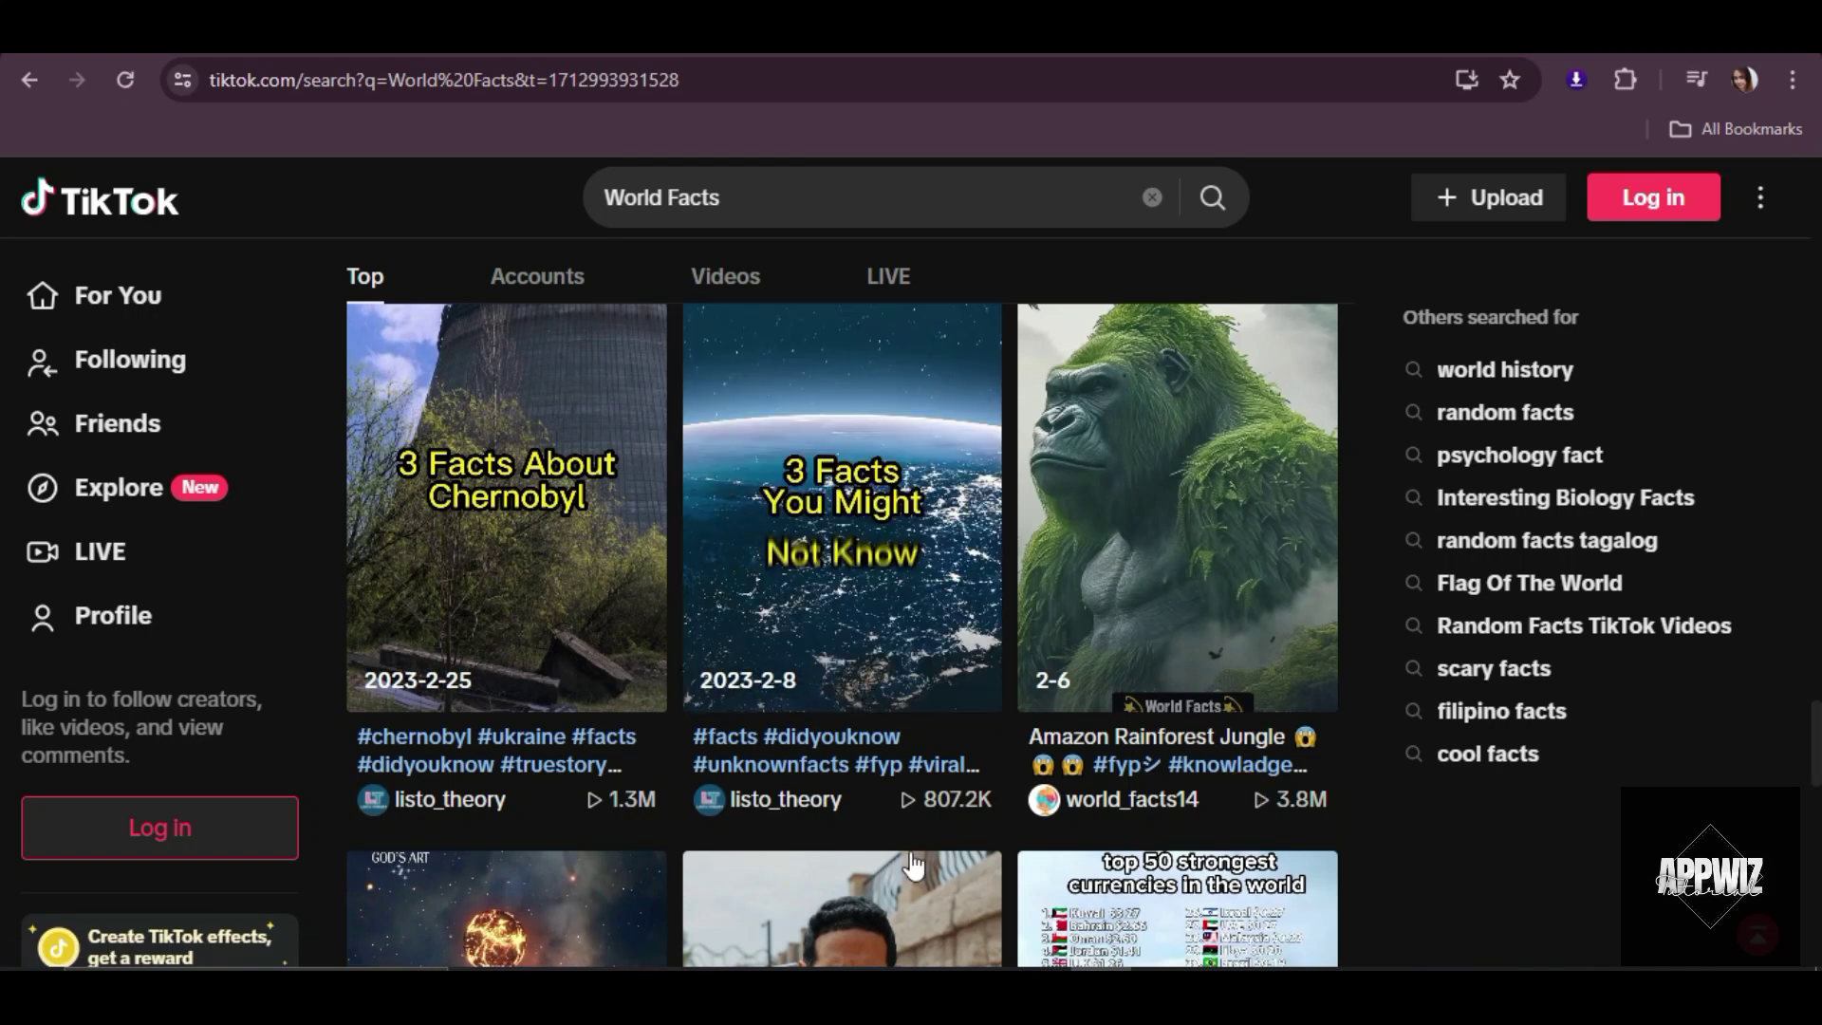
scroll(1345, 840, down, 3)
scroll(1350, 850, down, 3)
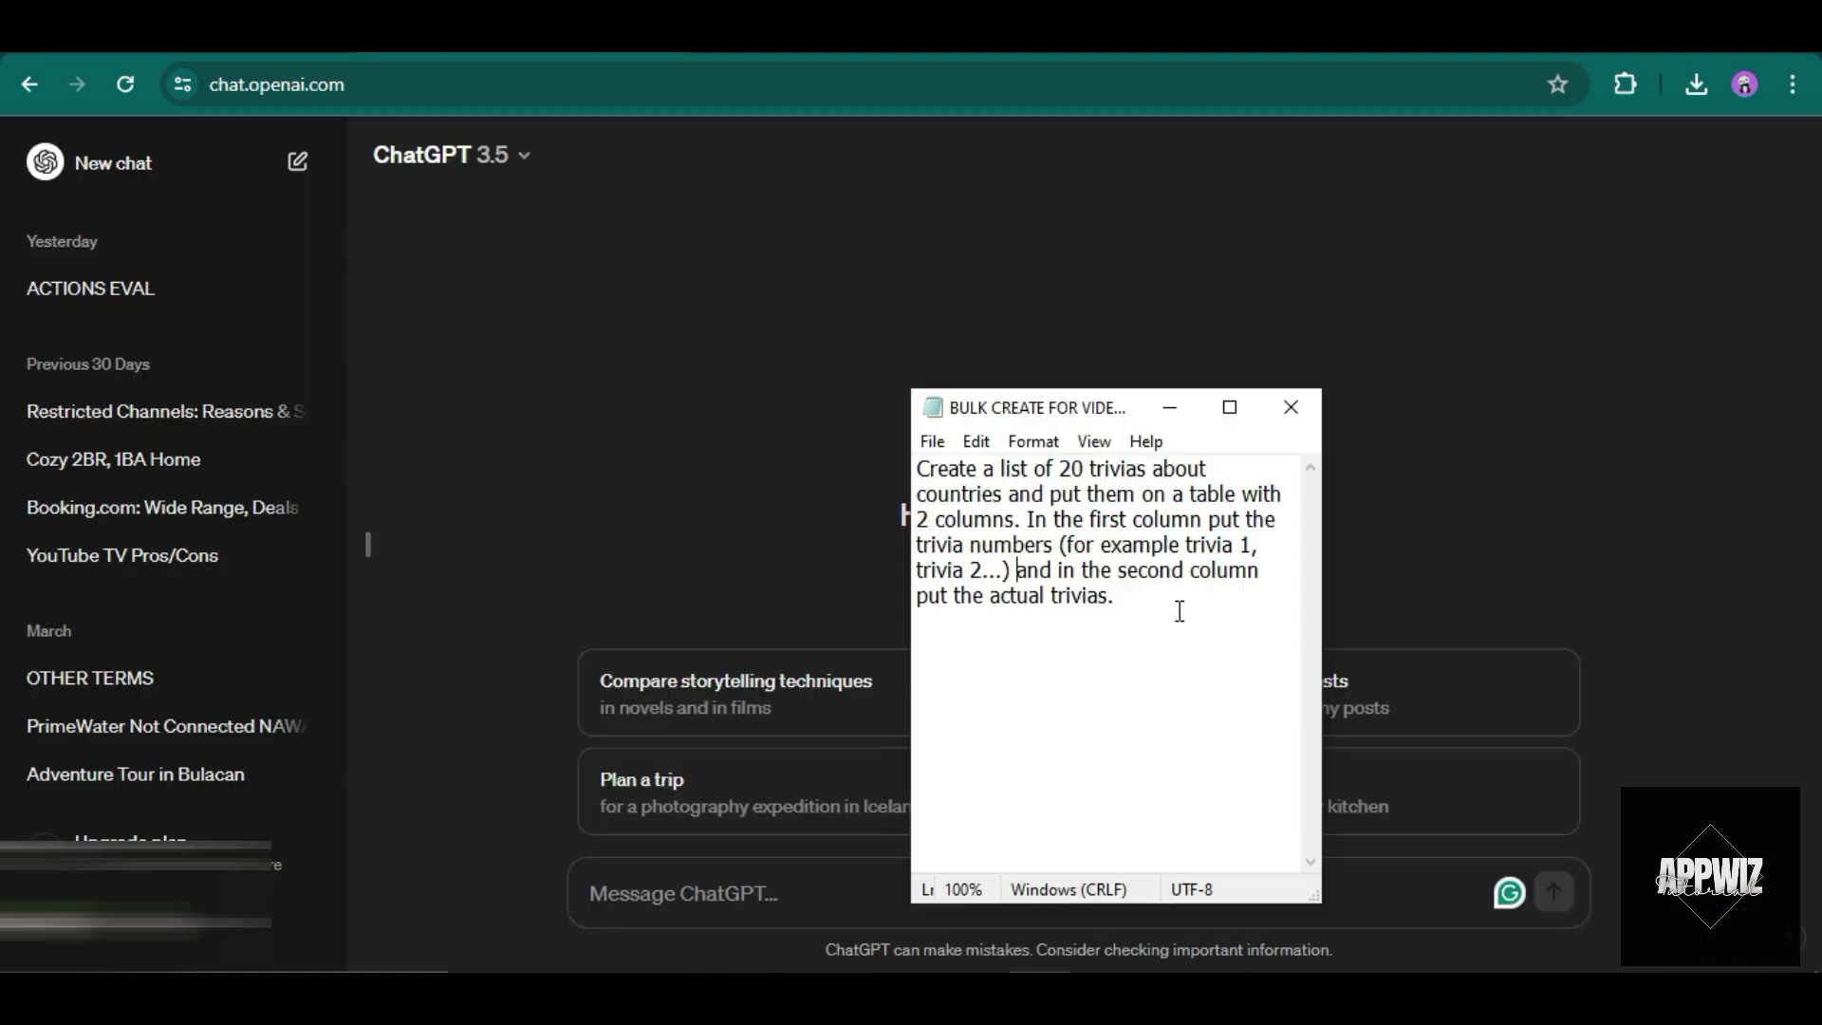
Paste the country trivia prompt from the notes into ChatGPT and send it.
drag(1174, 610, 914, 475)
key(ctrl+c)
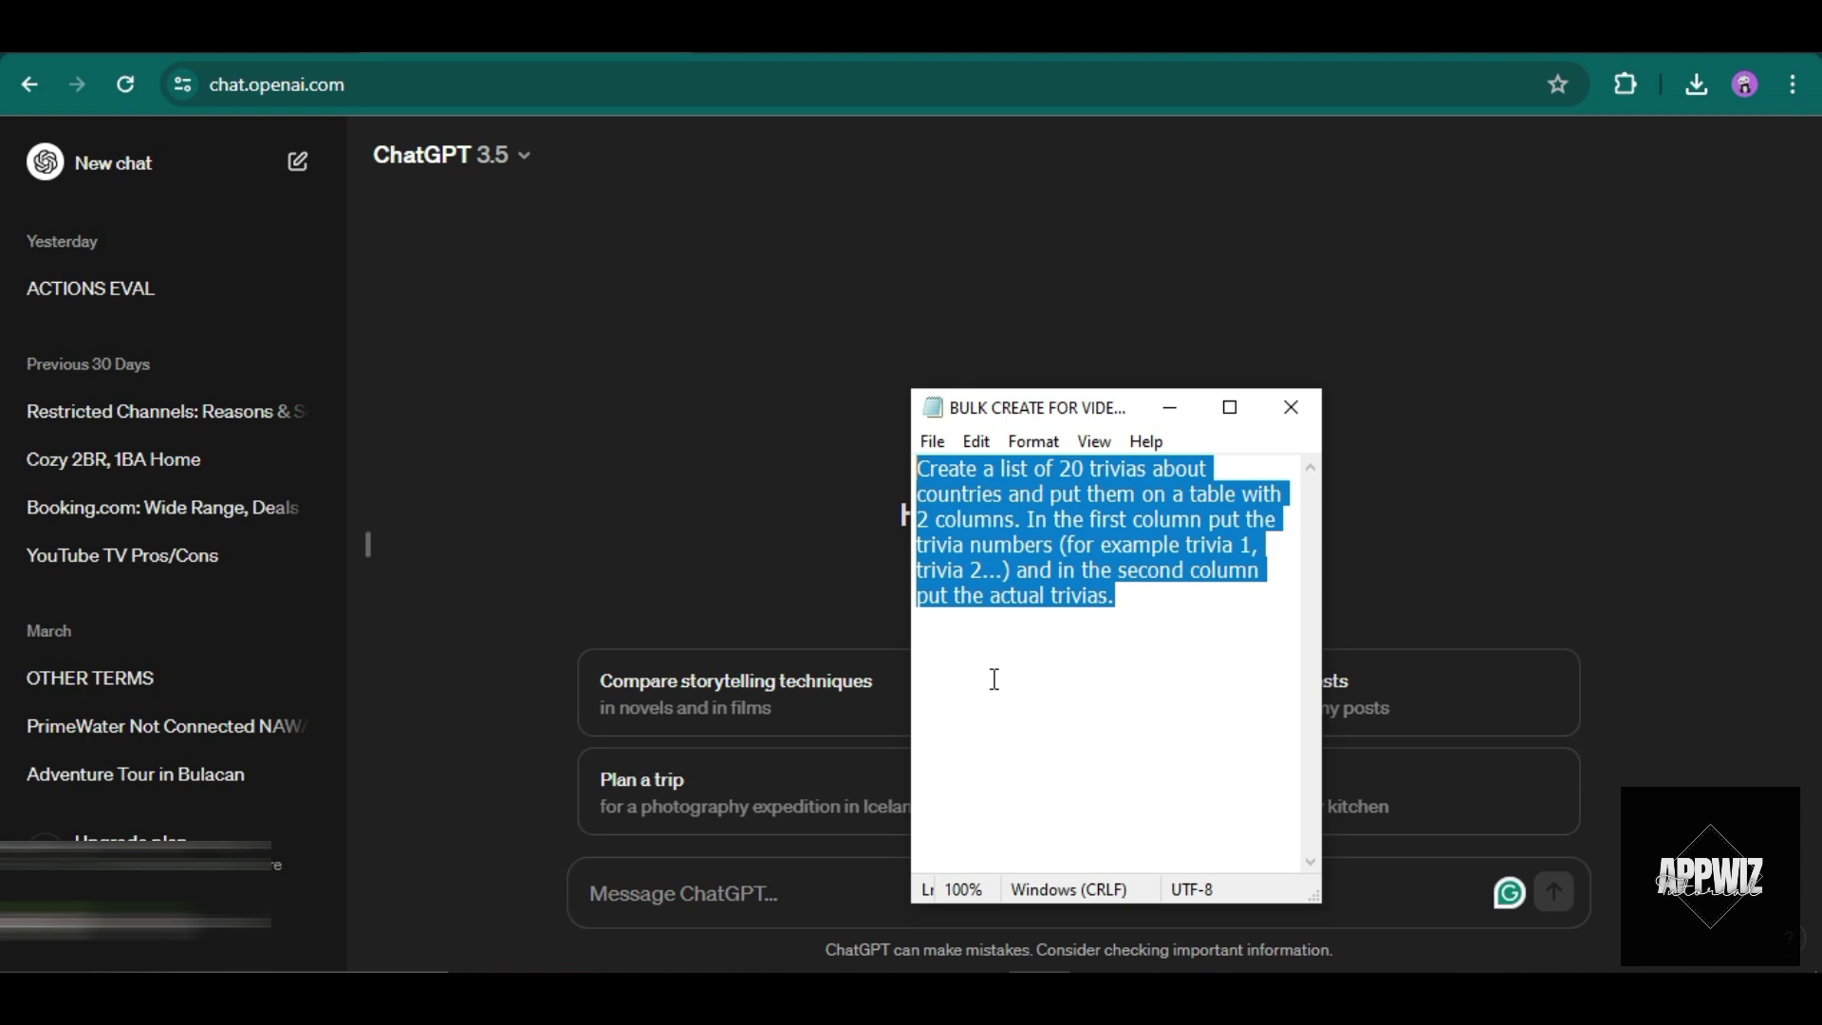
click(856, 901)
key(ctrl+v)
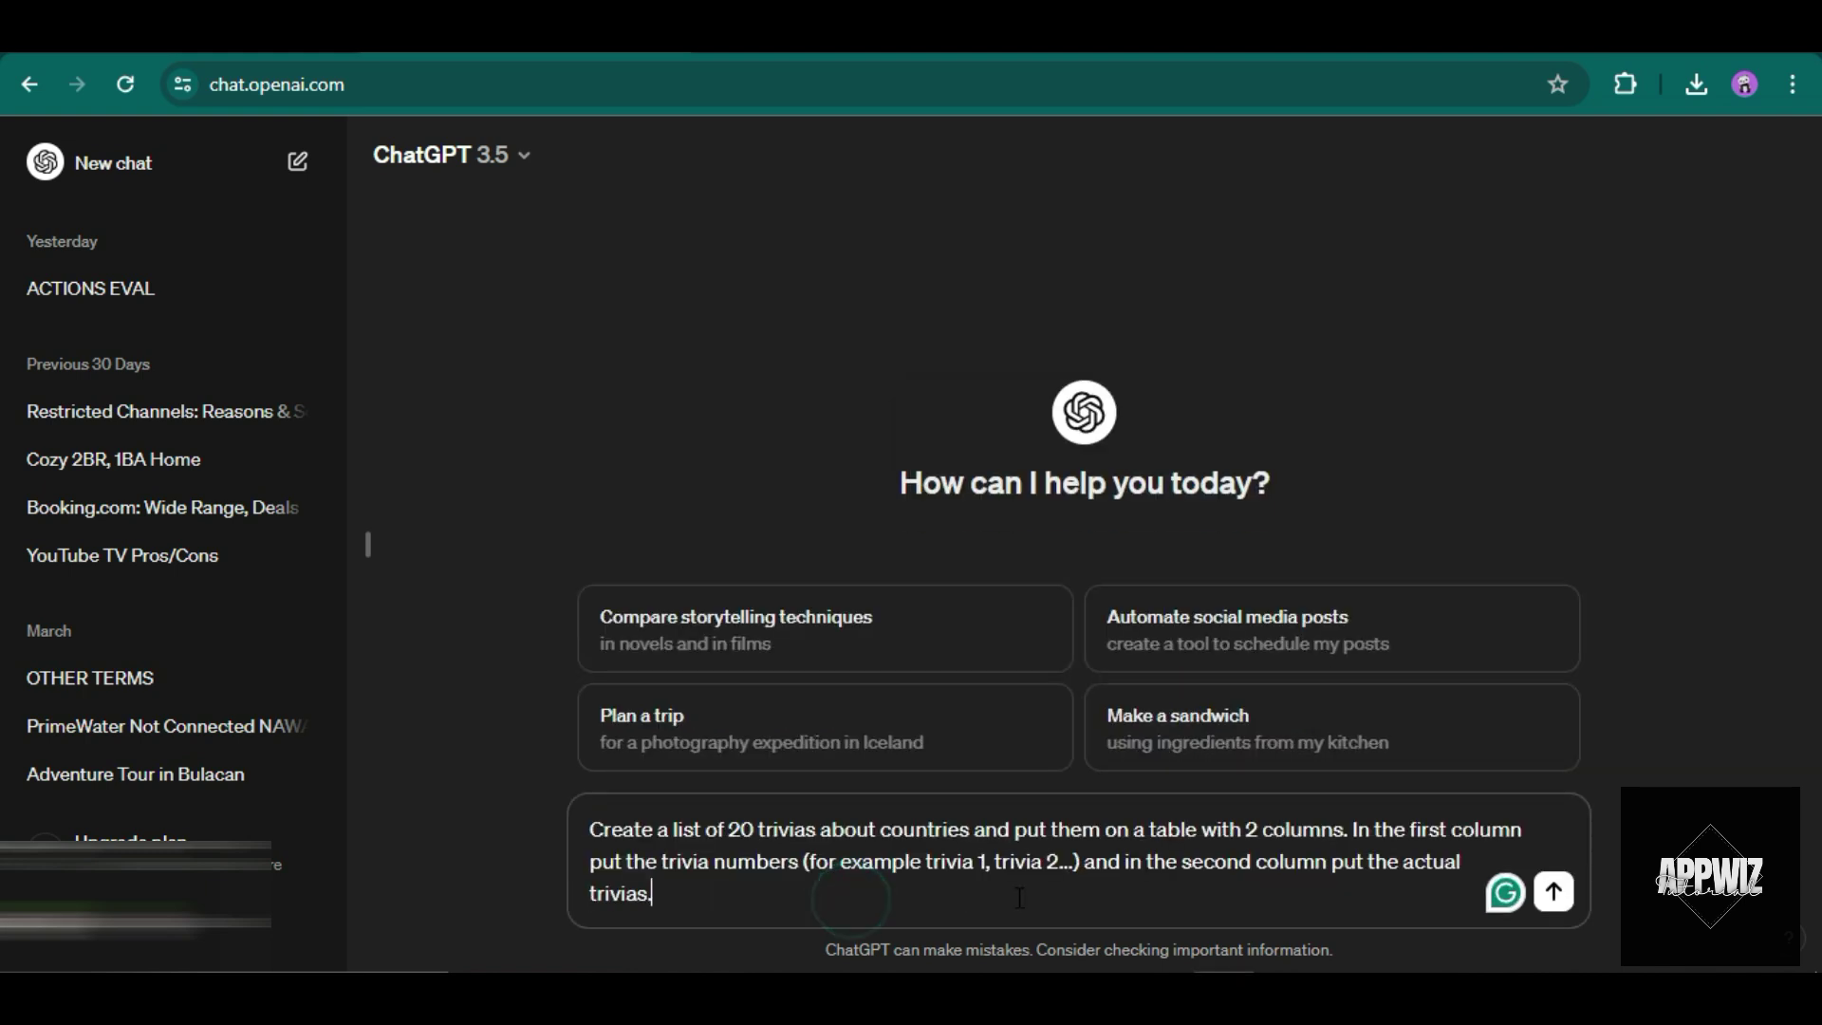
drag(1095, 899, 589, 831)
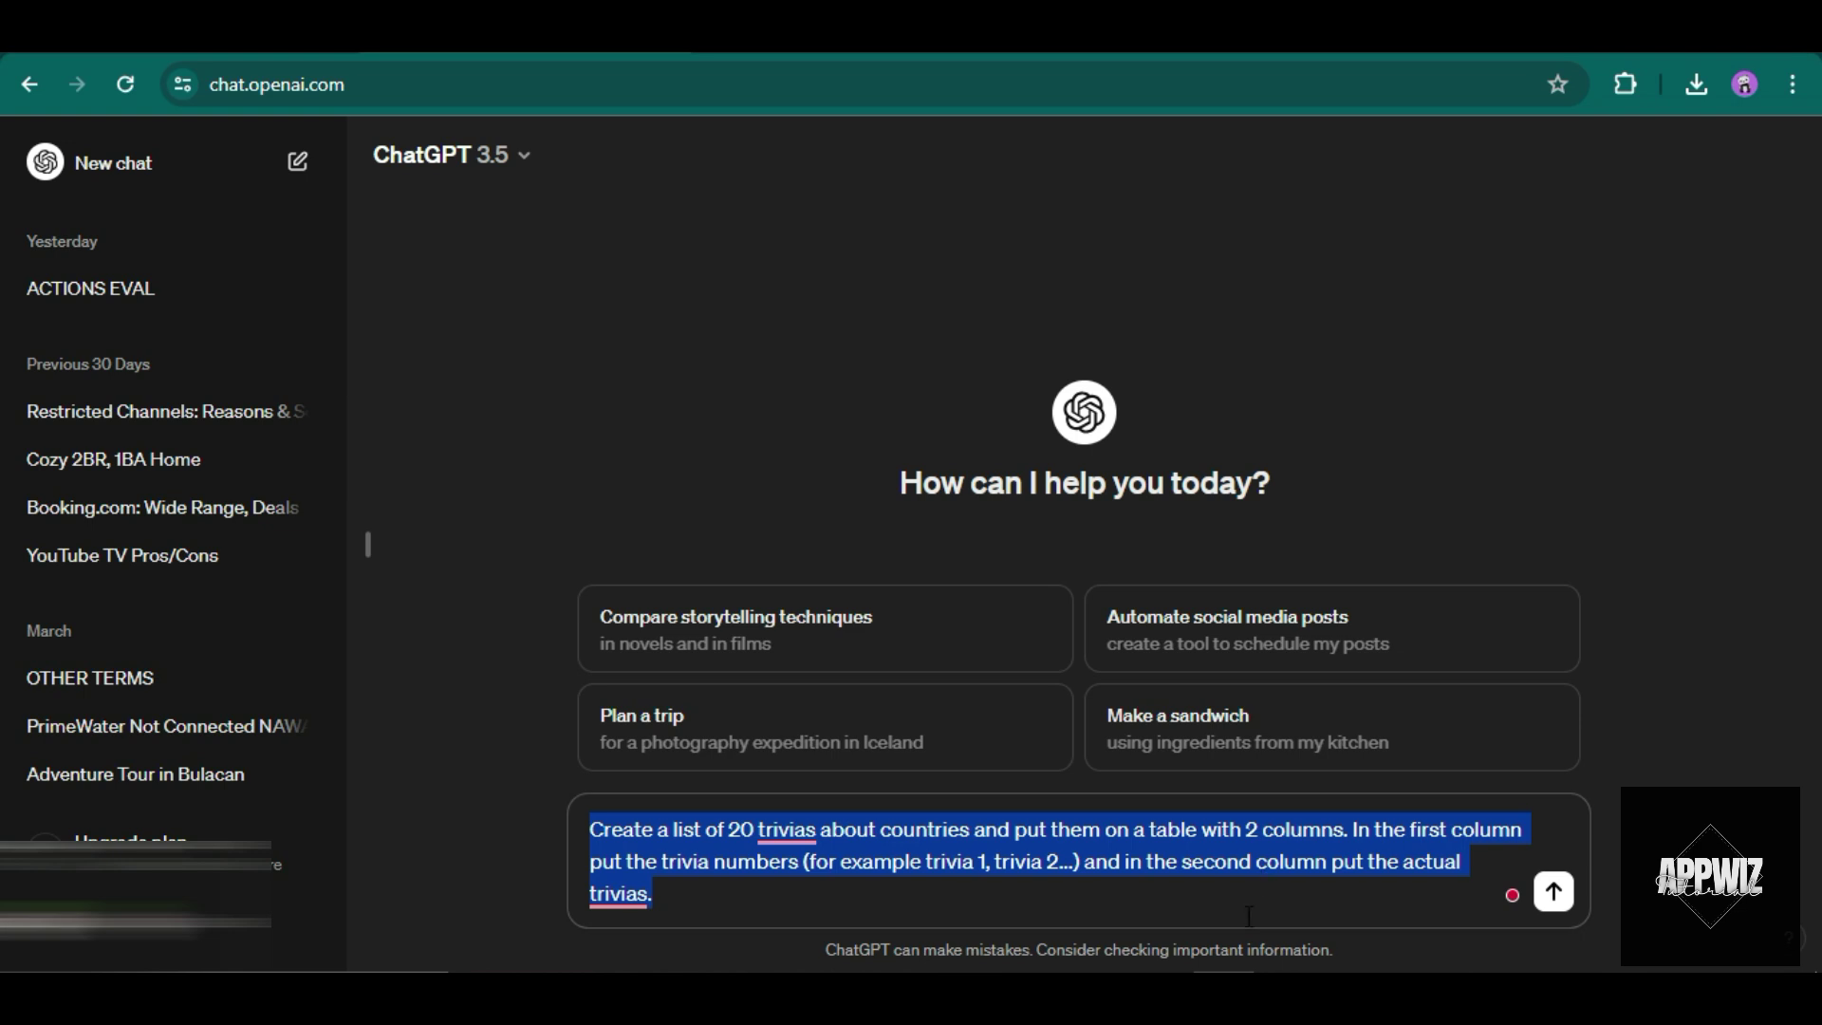
key(Return)
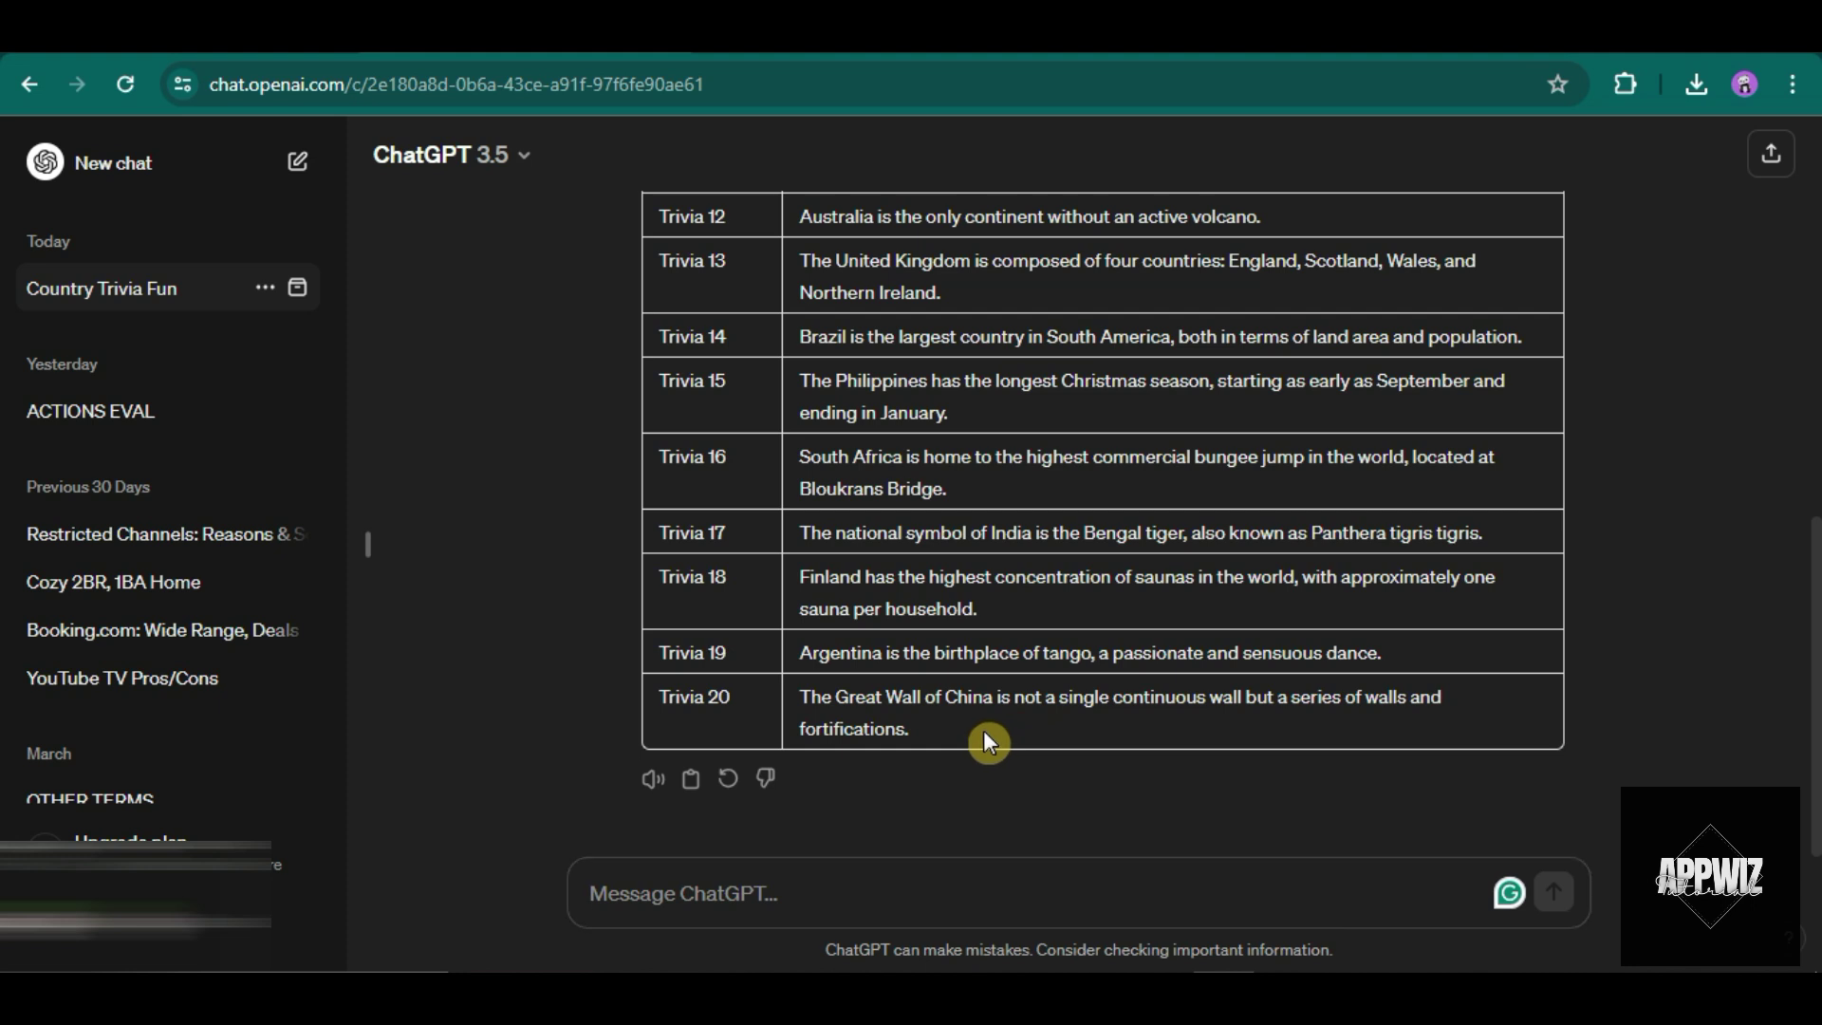
Select the generated 20-row country trivia table and copy it.
drag(985, 732, 657, 473)
scroll(730, 538, up, 5)
scroll(707, 529, up, 3)
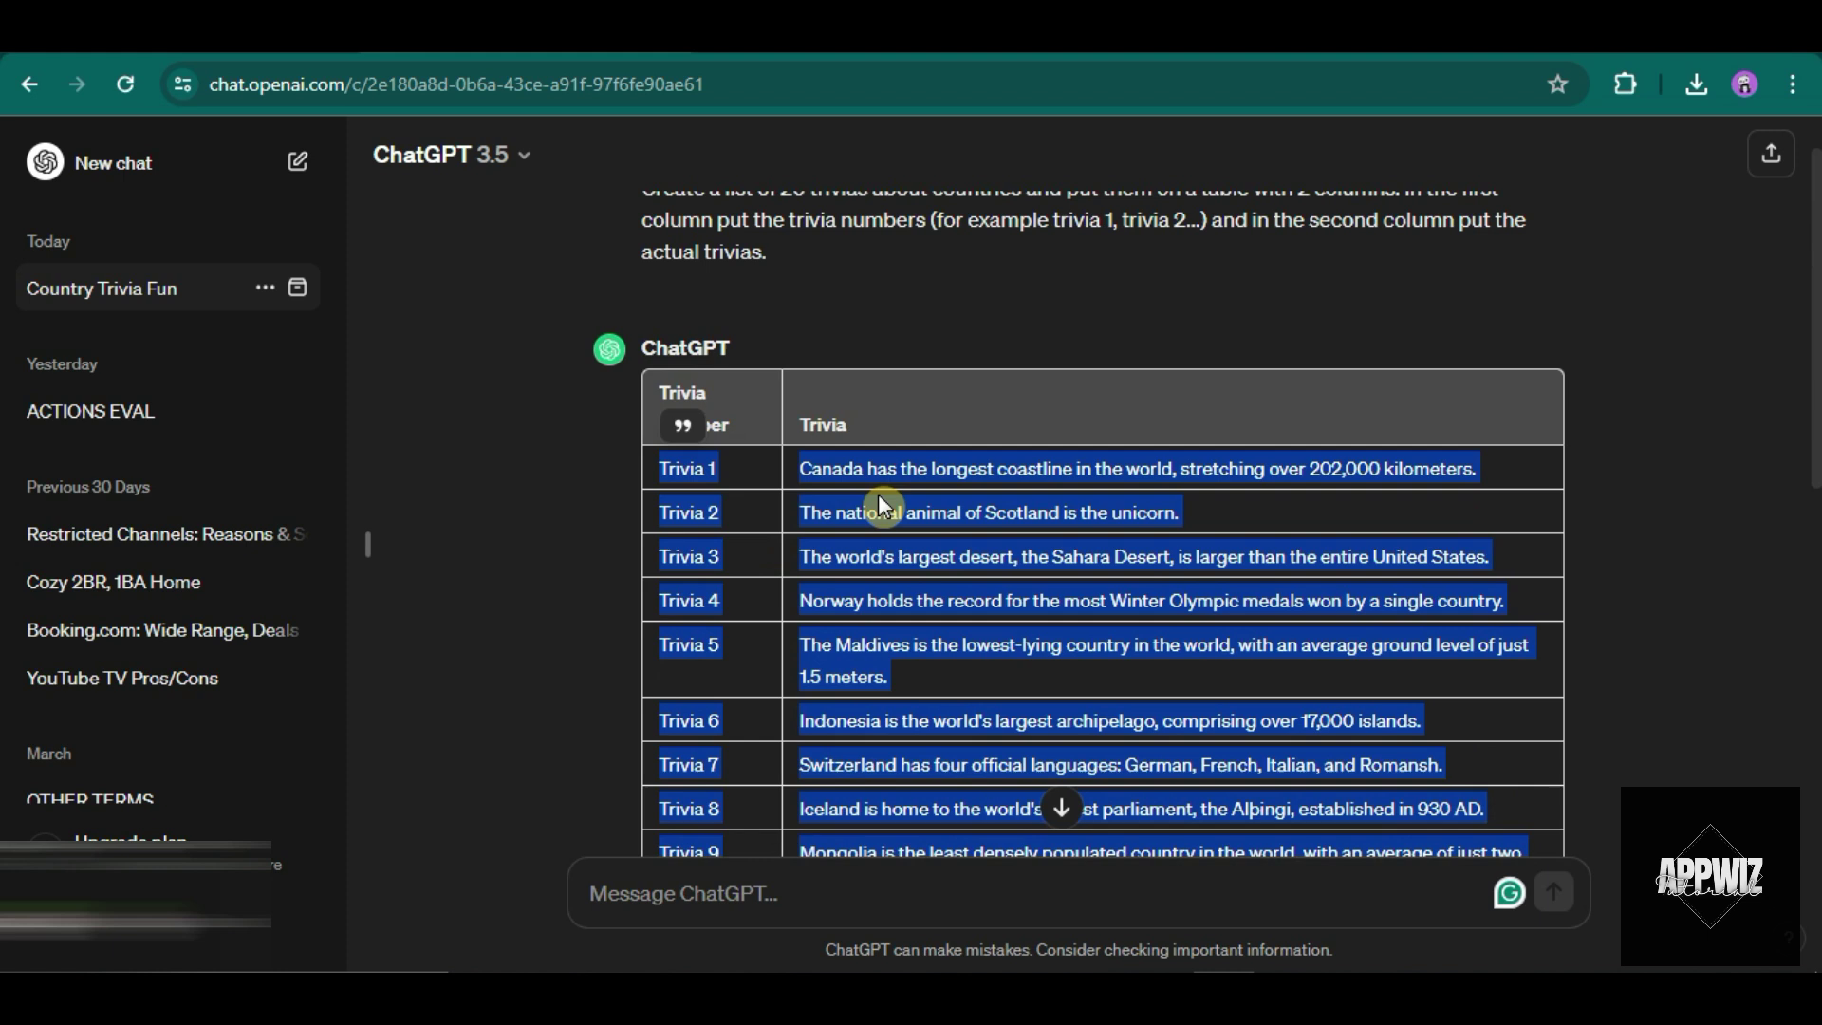
right_click(878, 509)
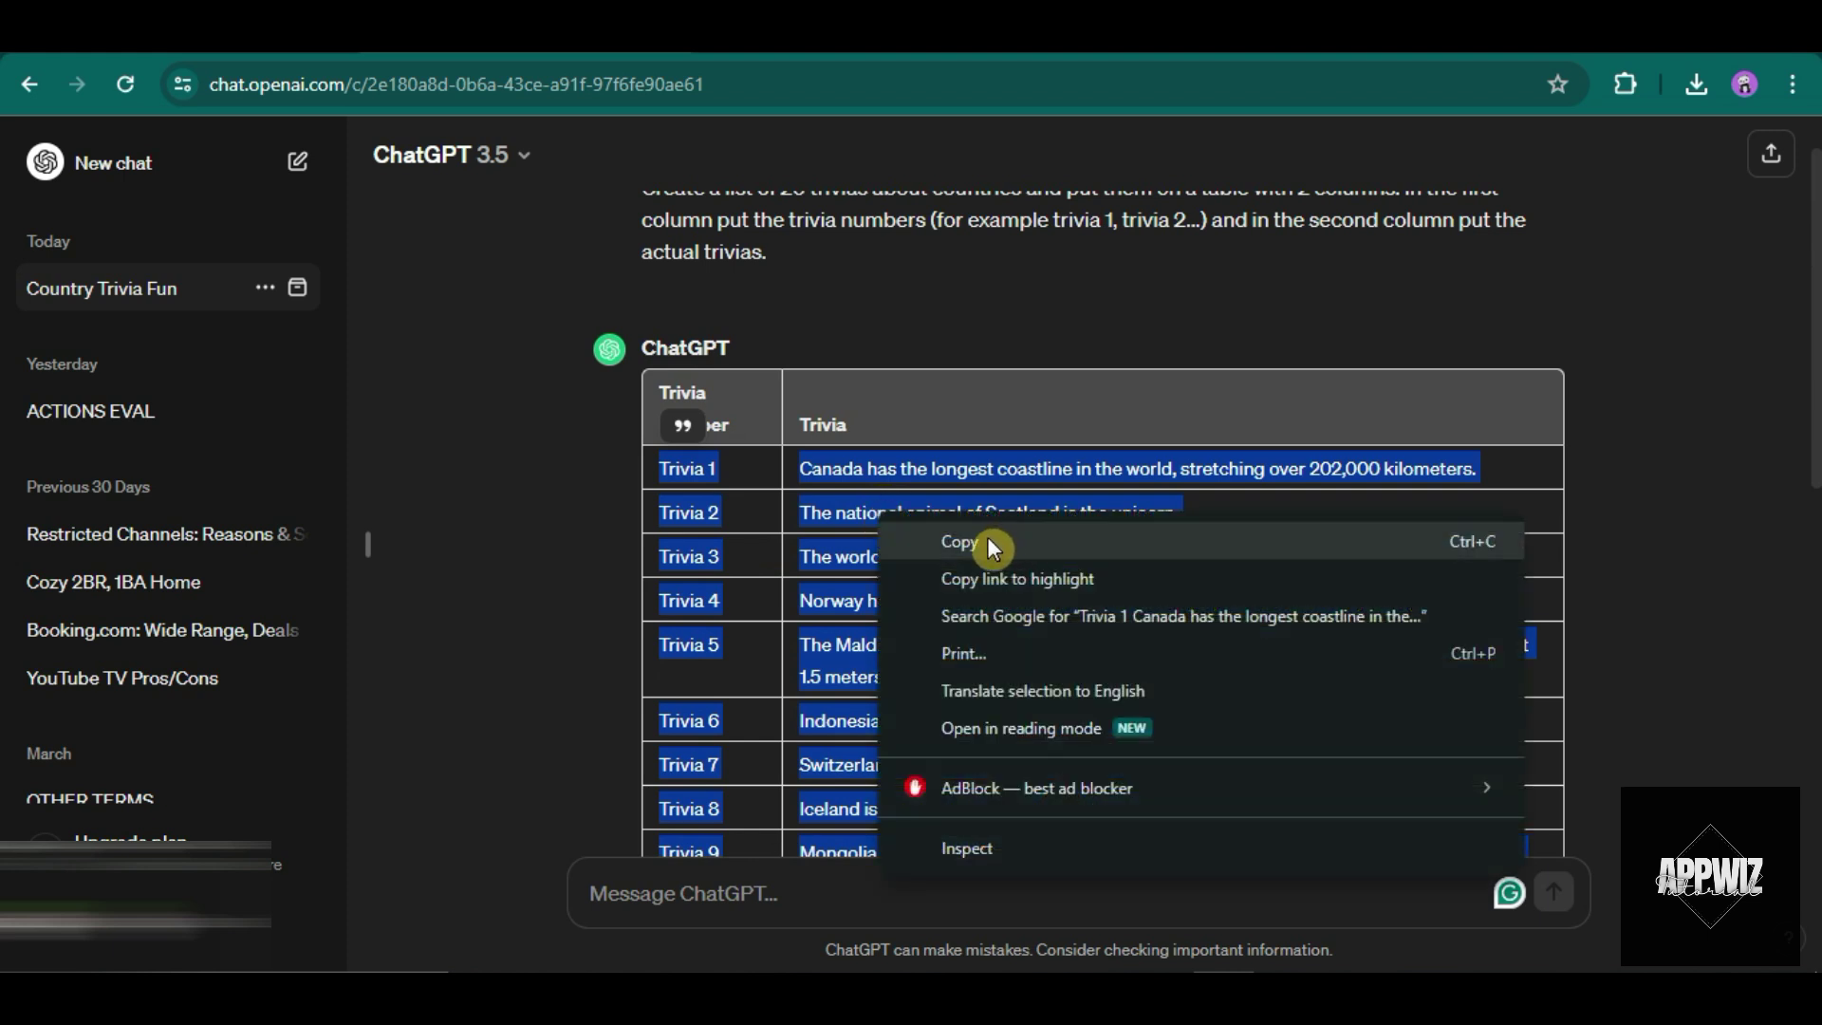
click(1011, 540)
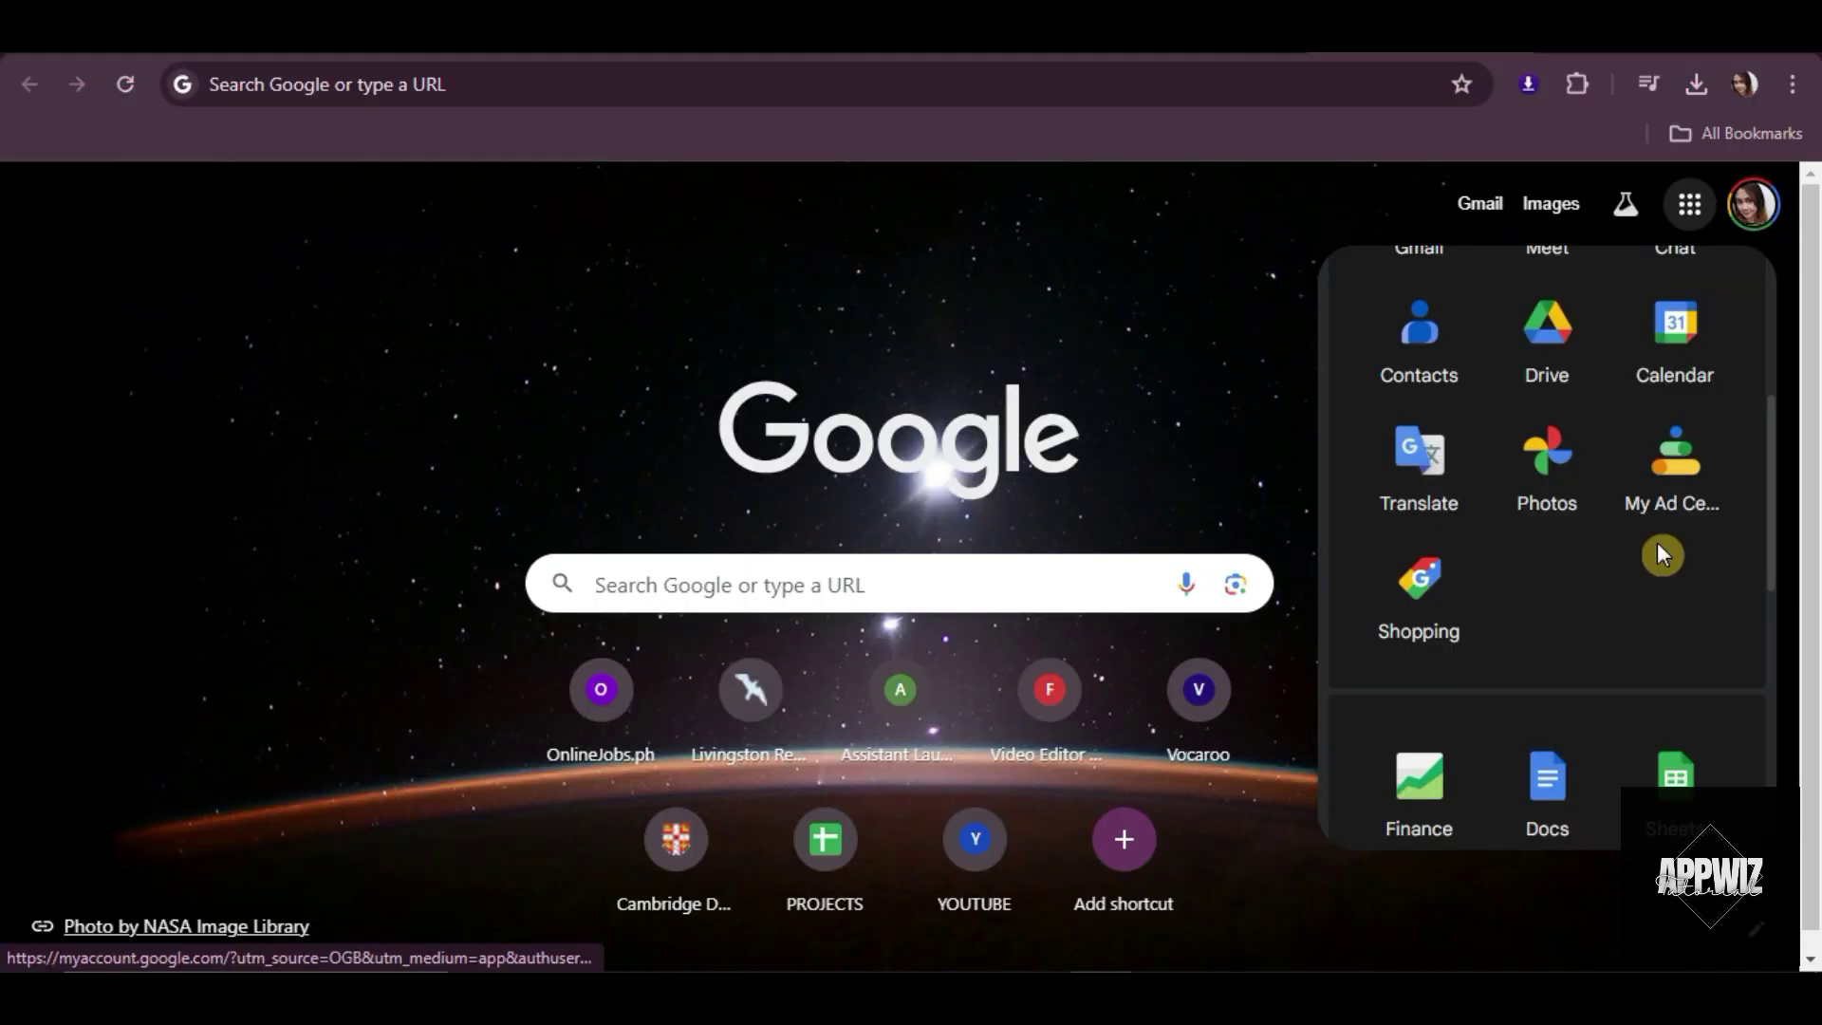
Paste the trivia table into a new Google Sheets spreadsheet in columns A and B.
scroll(1657, 543, down, 2)
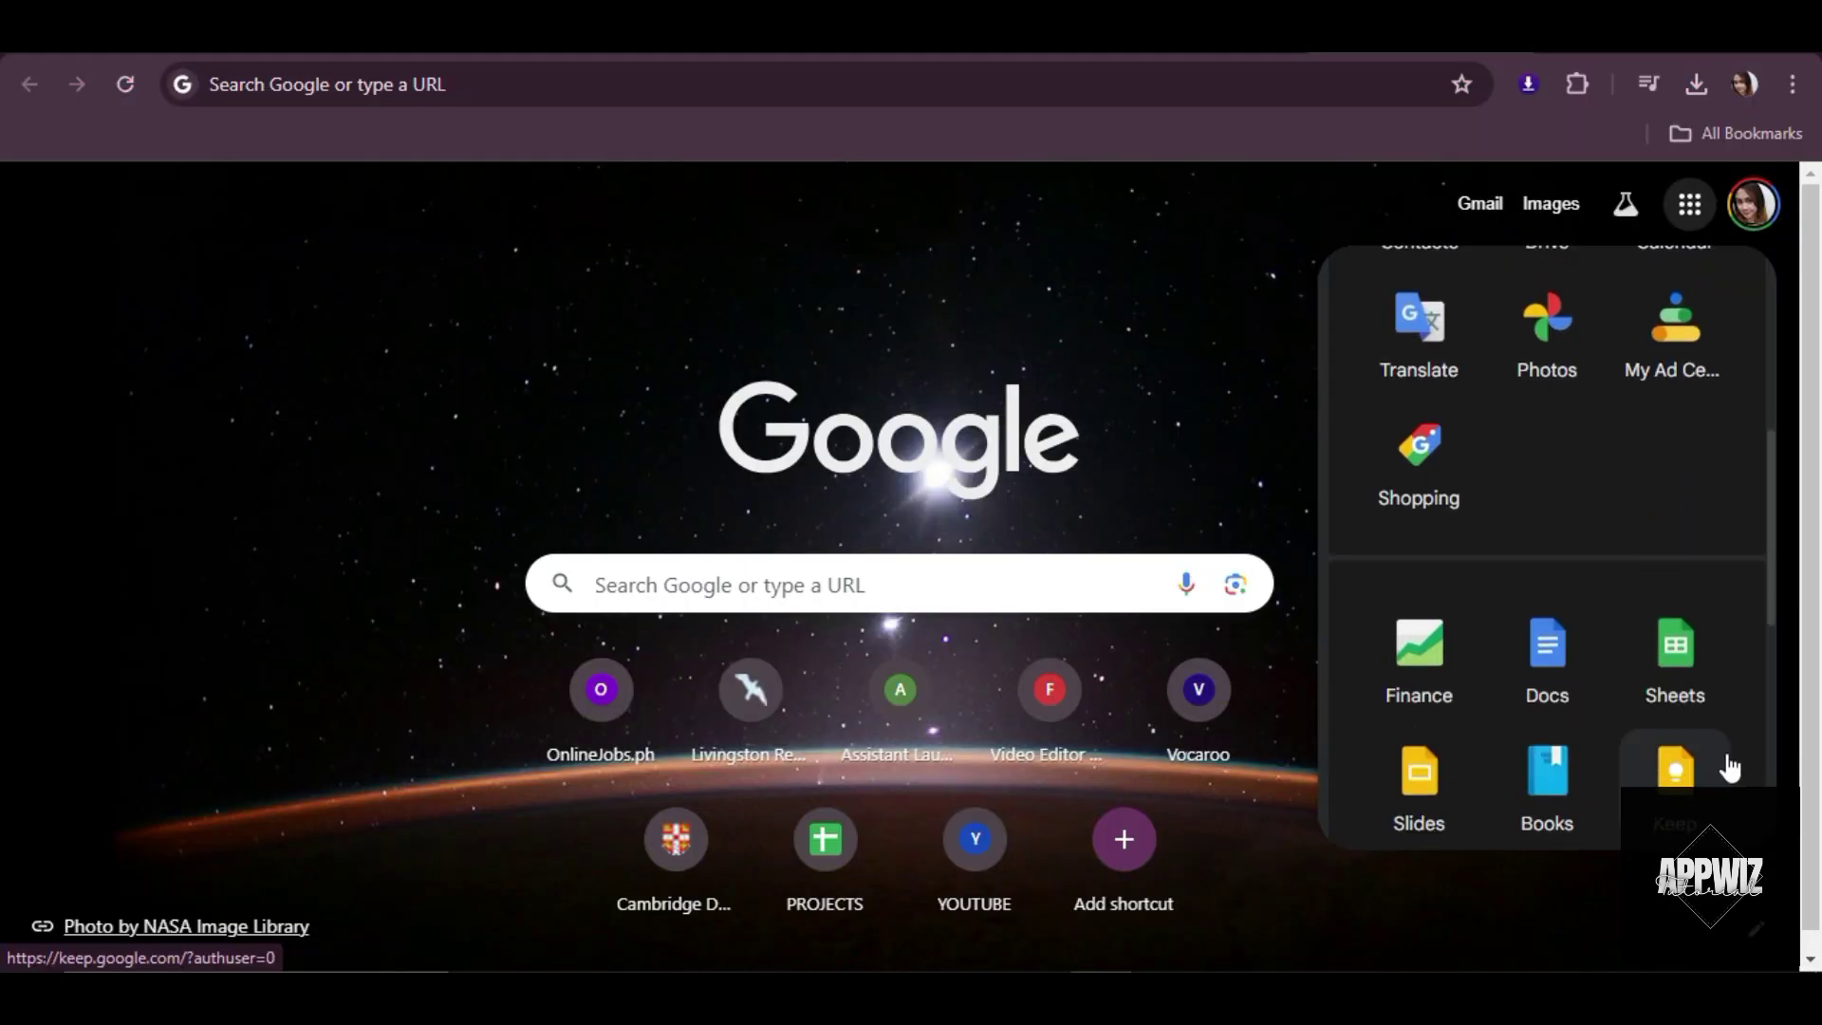
click(1676, 685)
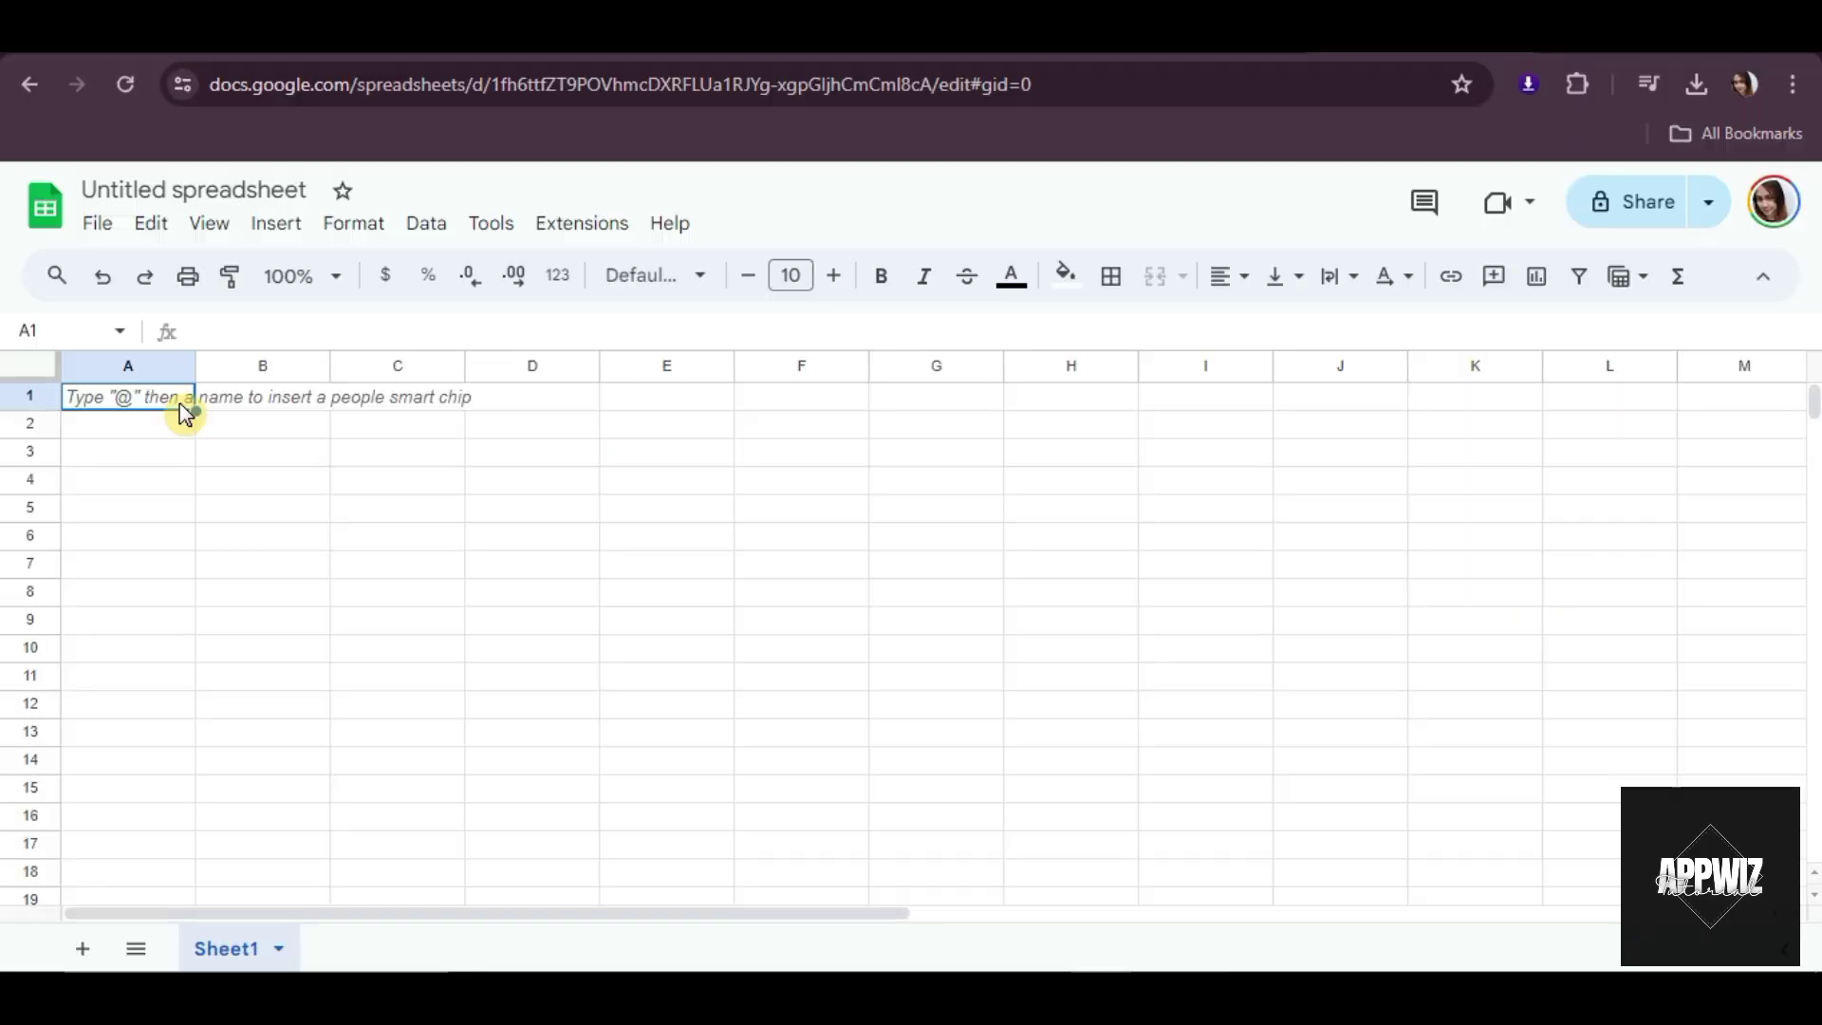
key(ctrl+v)
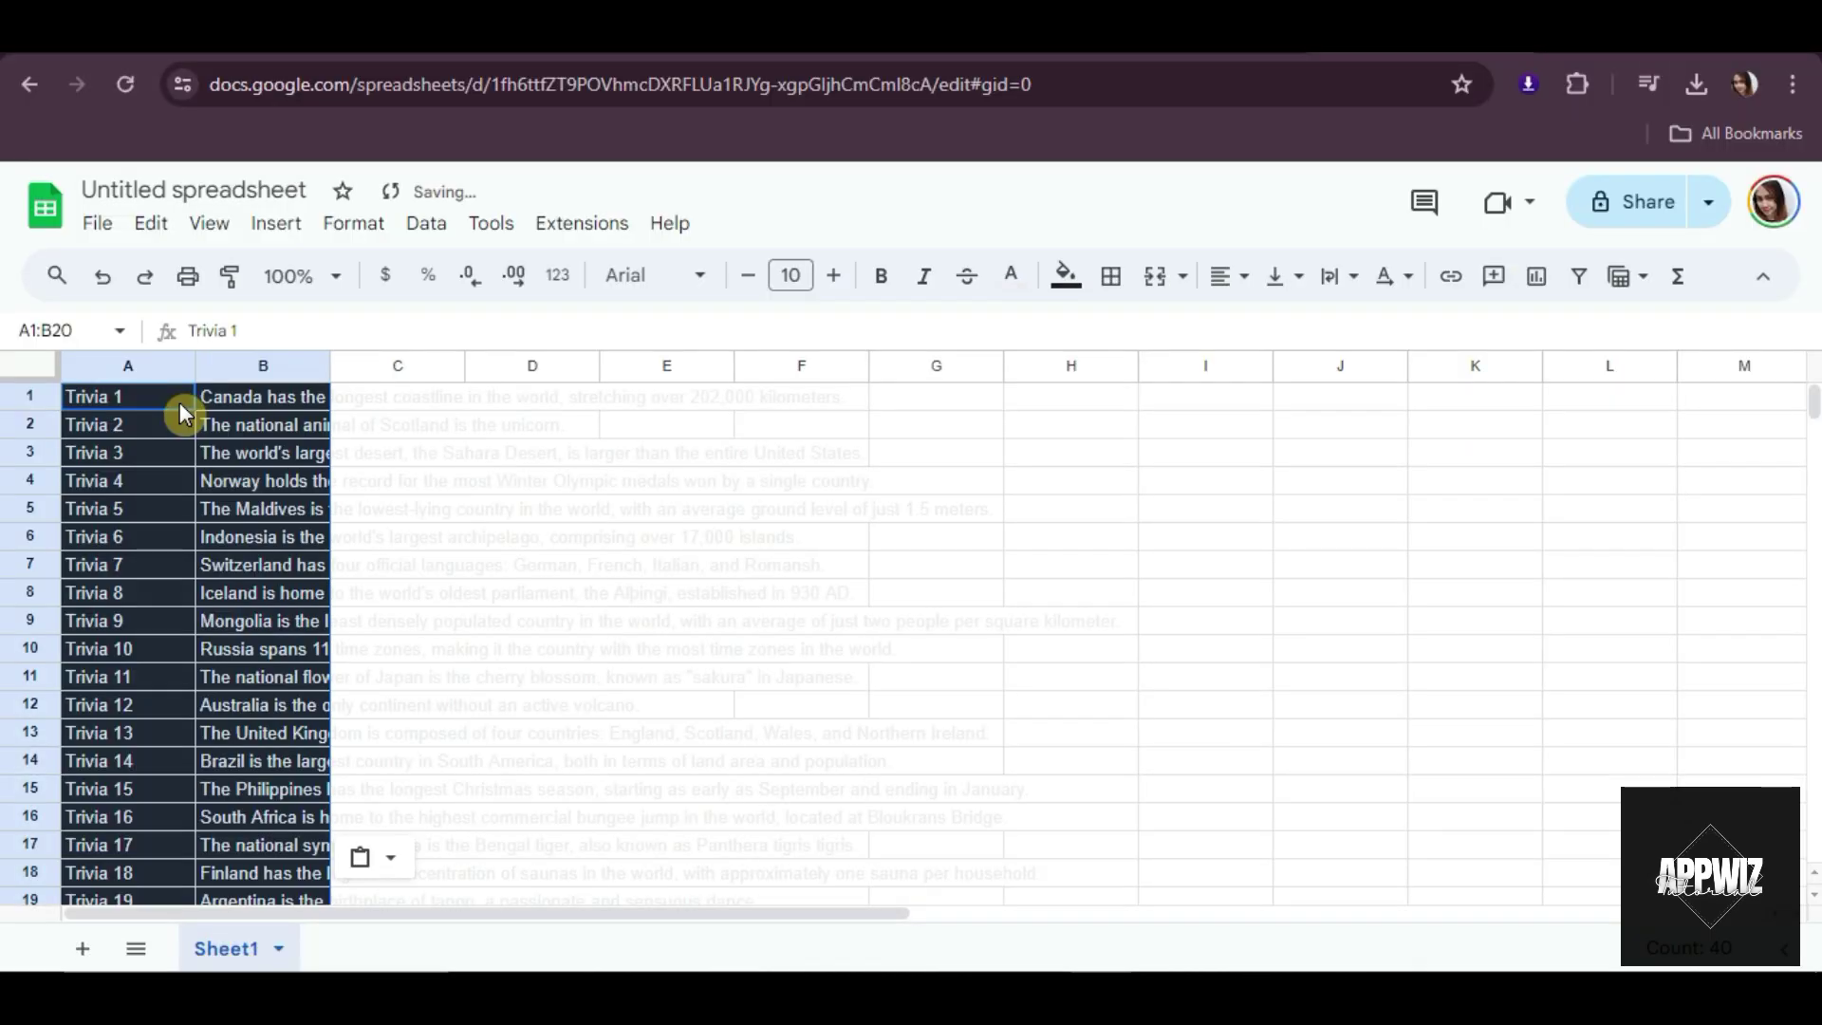
drag(340, 536, 679, 541)
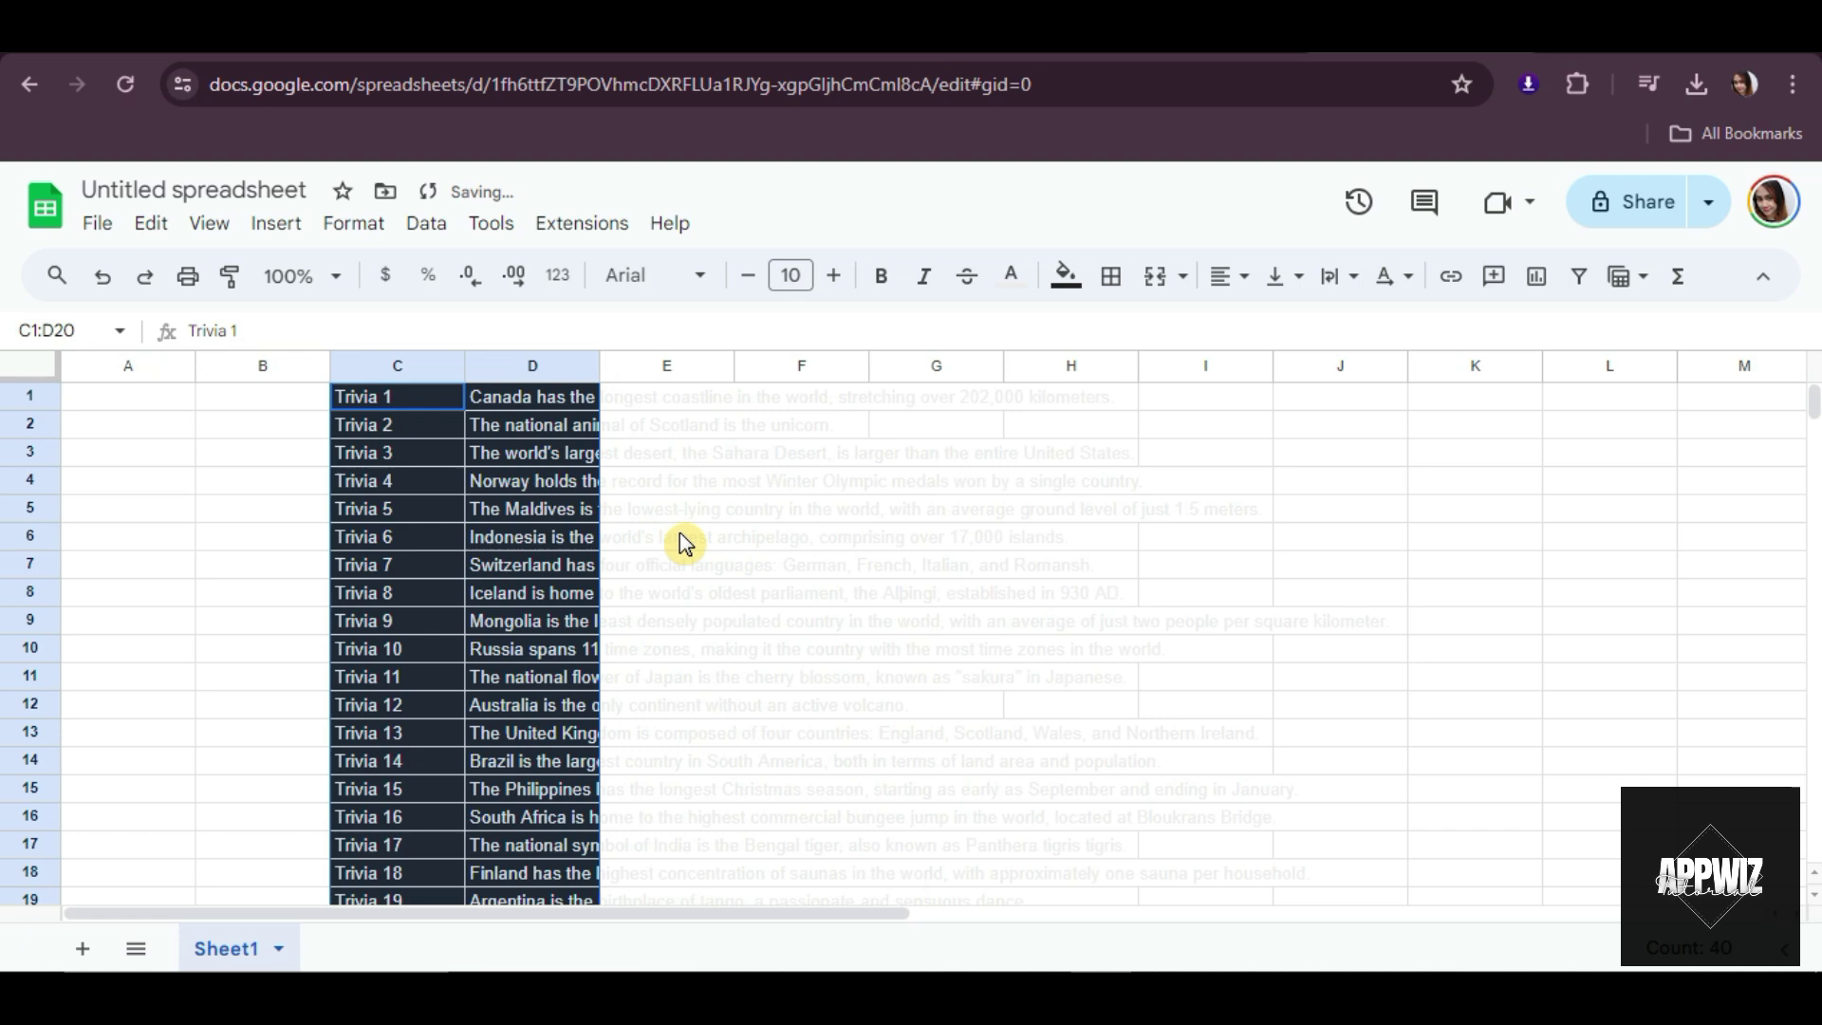
key(ctrl+z)
click(652, 536)
scroll(653, 546, down, 3)
Widen column B to fit the facts and reset the sheet's cell fill to none.
drag(331, 366, 1038, 366)
scroll(1012, 522, up, 3)
key(ctrl+a)
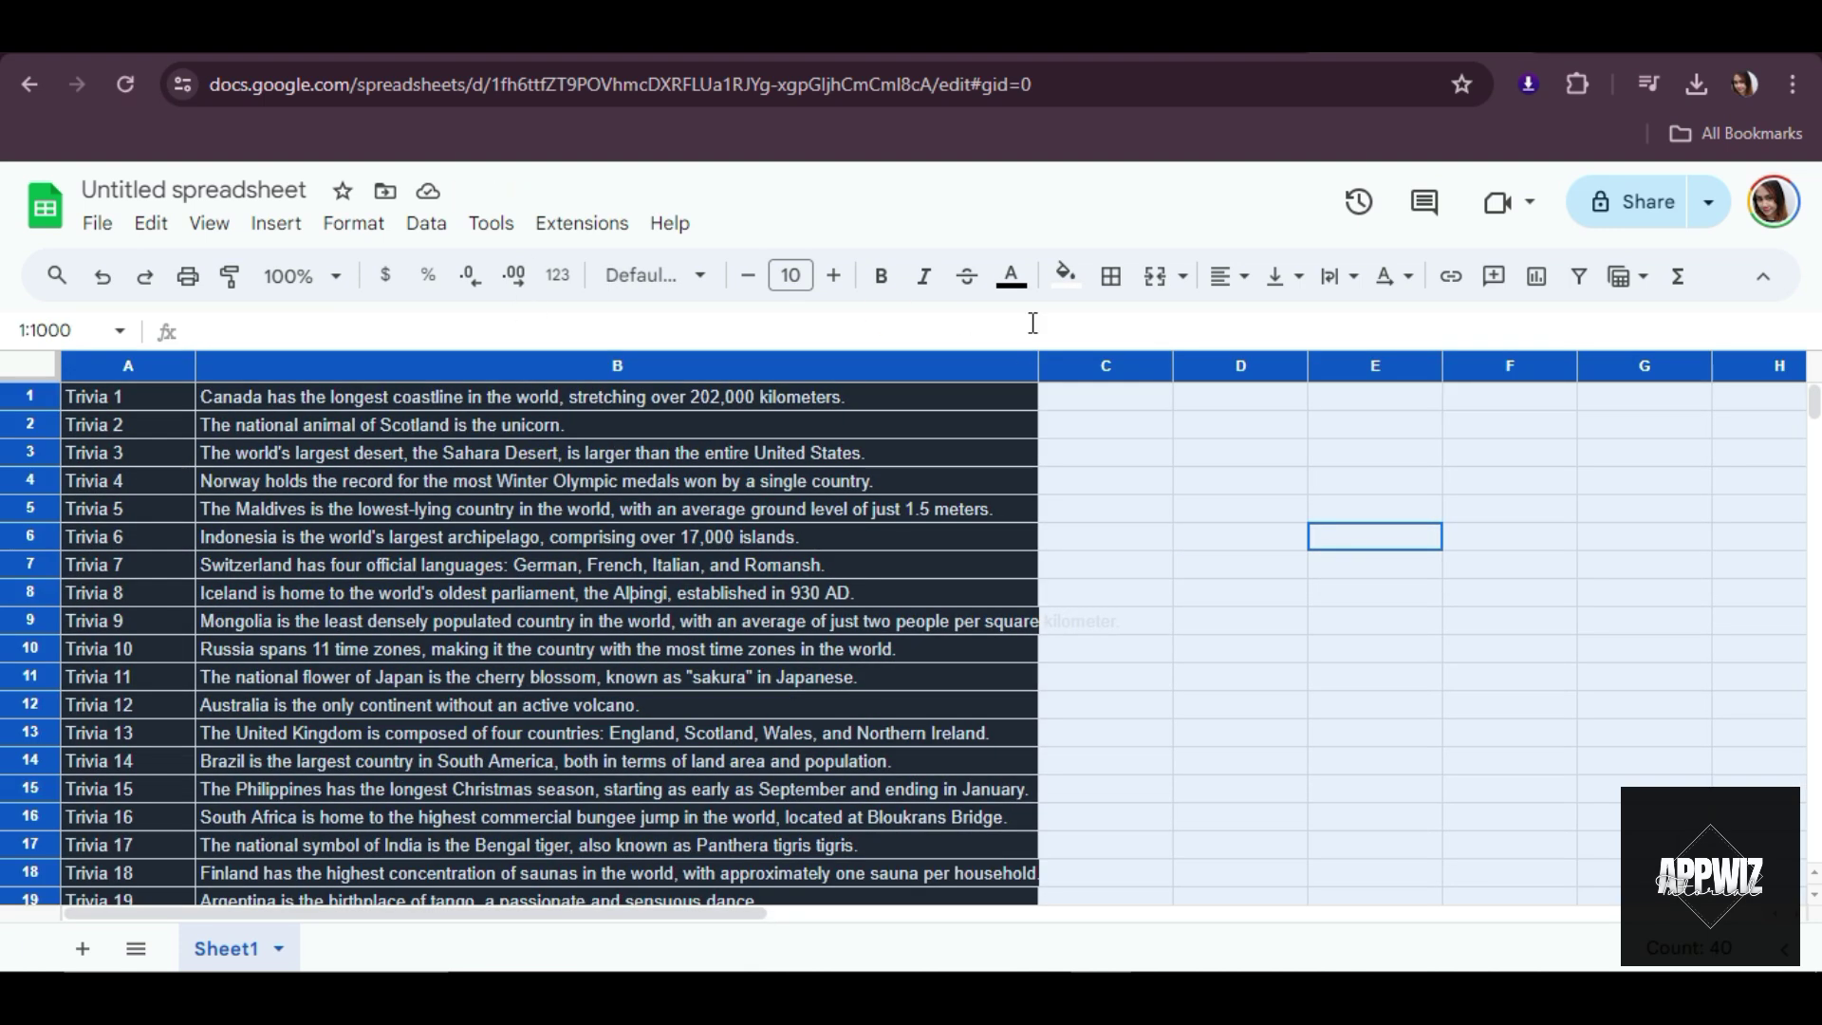
click(1065, 275)
click(1243, 334)
click(1298, 627)
click(1053, 704)
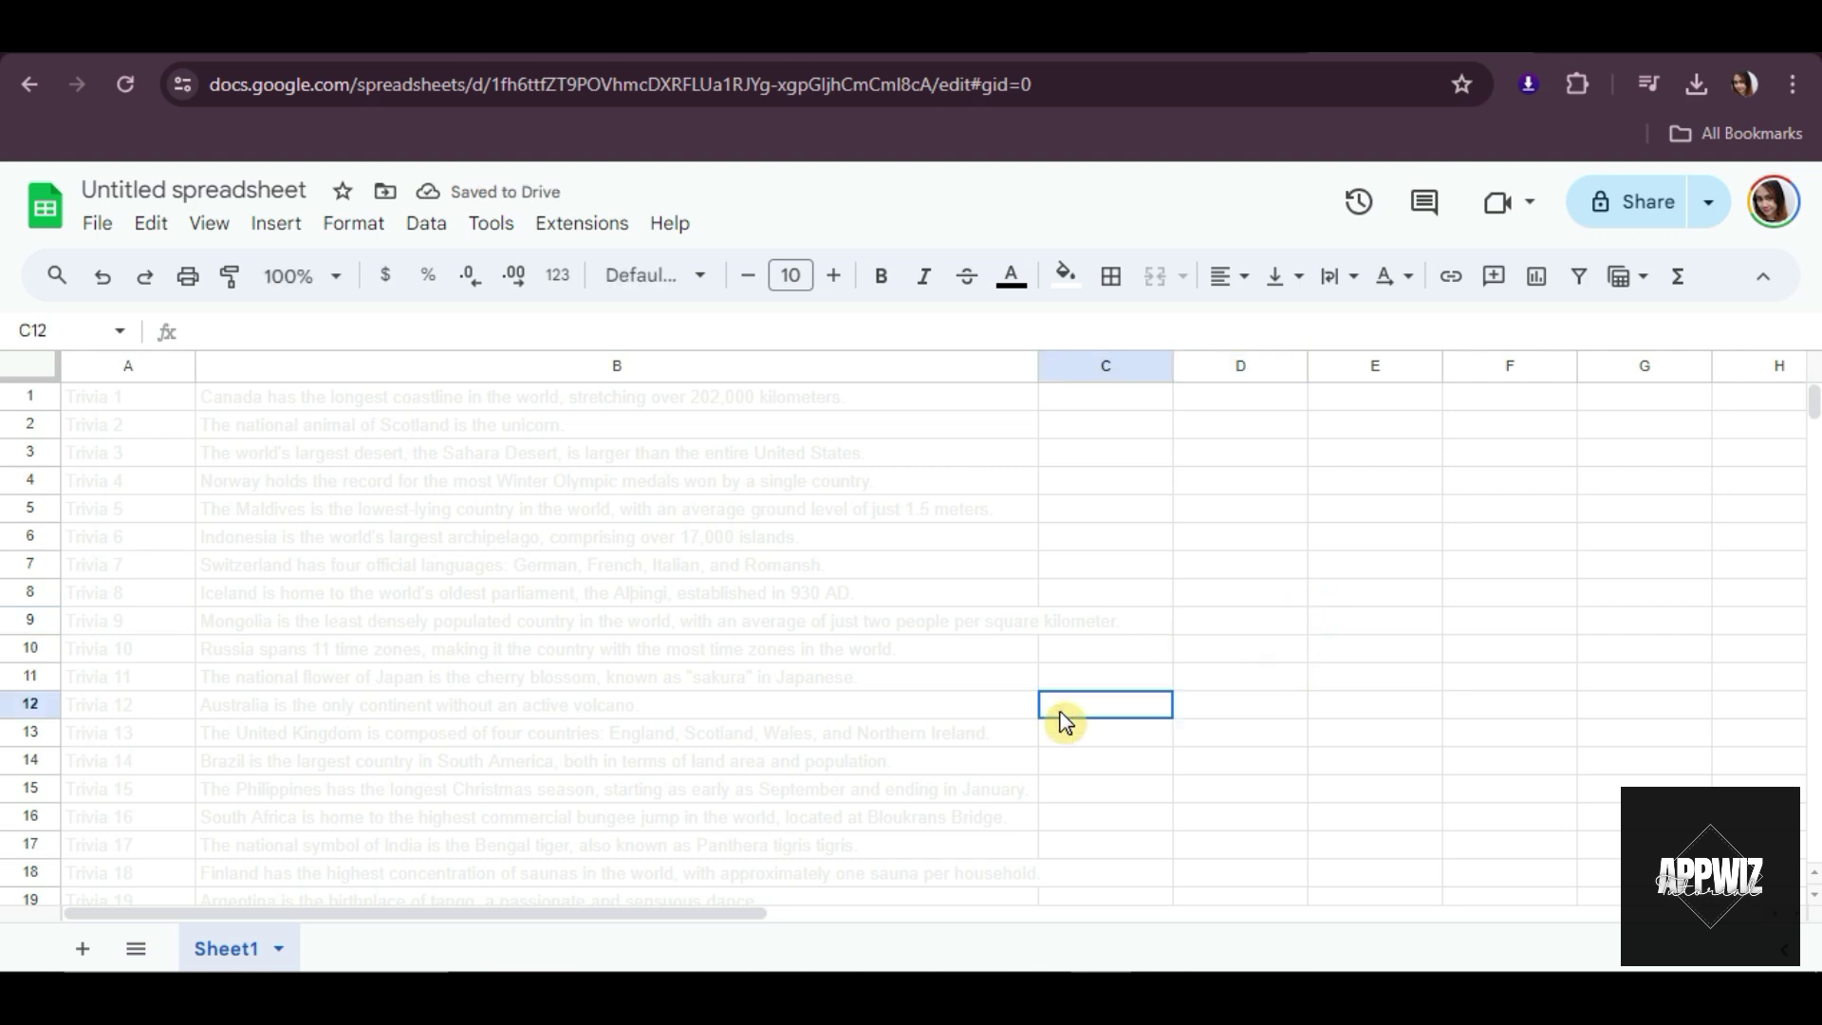
Set the text colour of the whole sheet to black.
key(ctrl+a)
click(1012, 275)
click(1016, 366)
click(1091, 536)
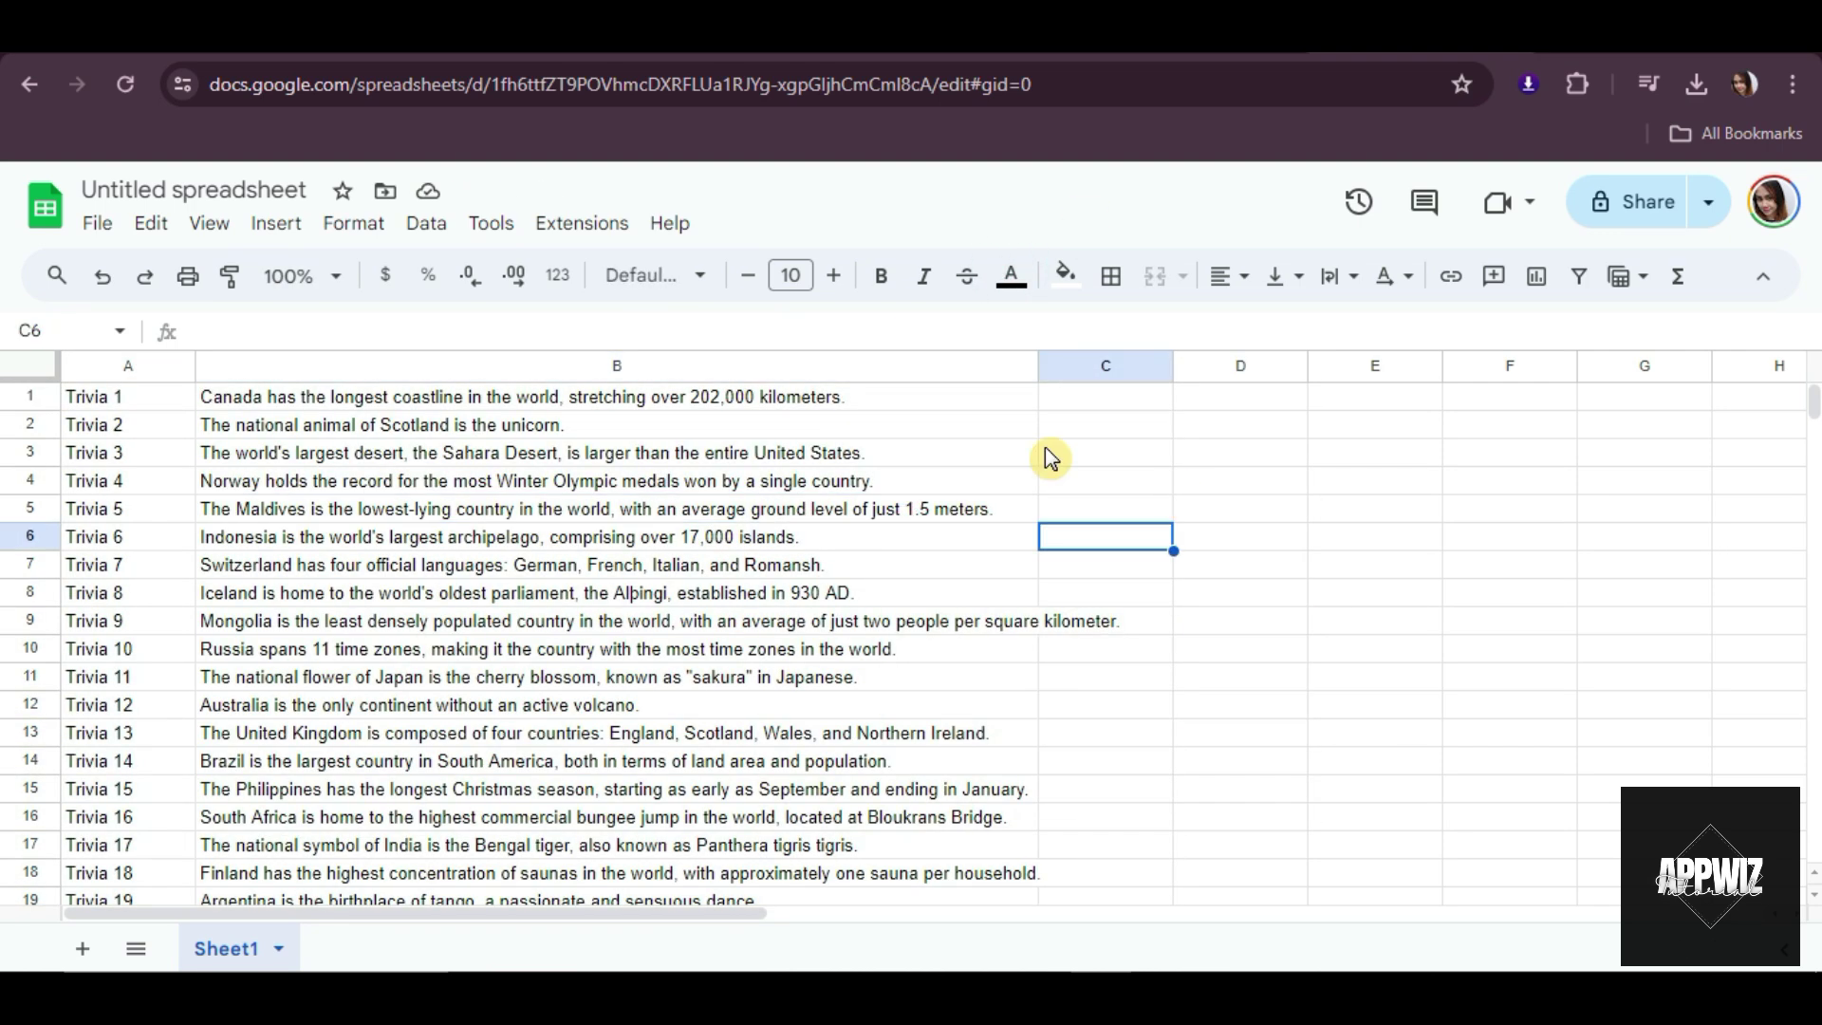
Rename the spreadsheet to 'COUNTRIES TRIVIA'.
click(187, 188)
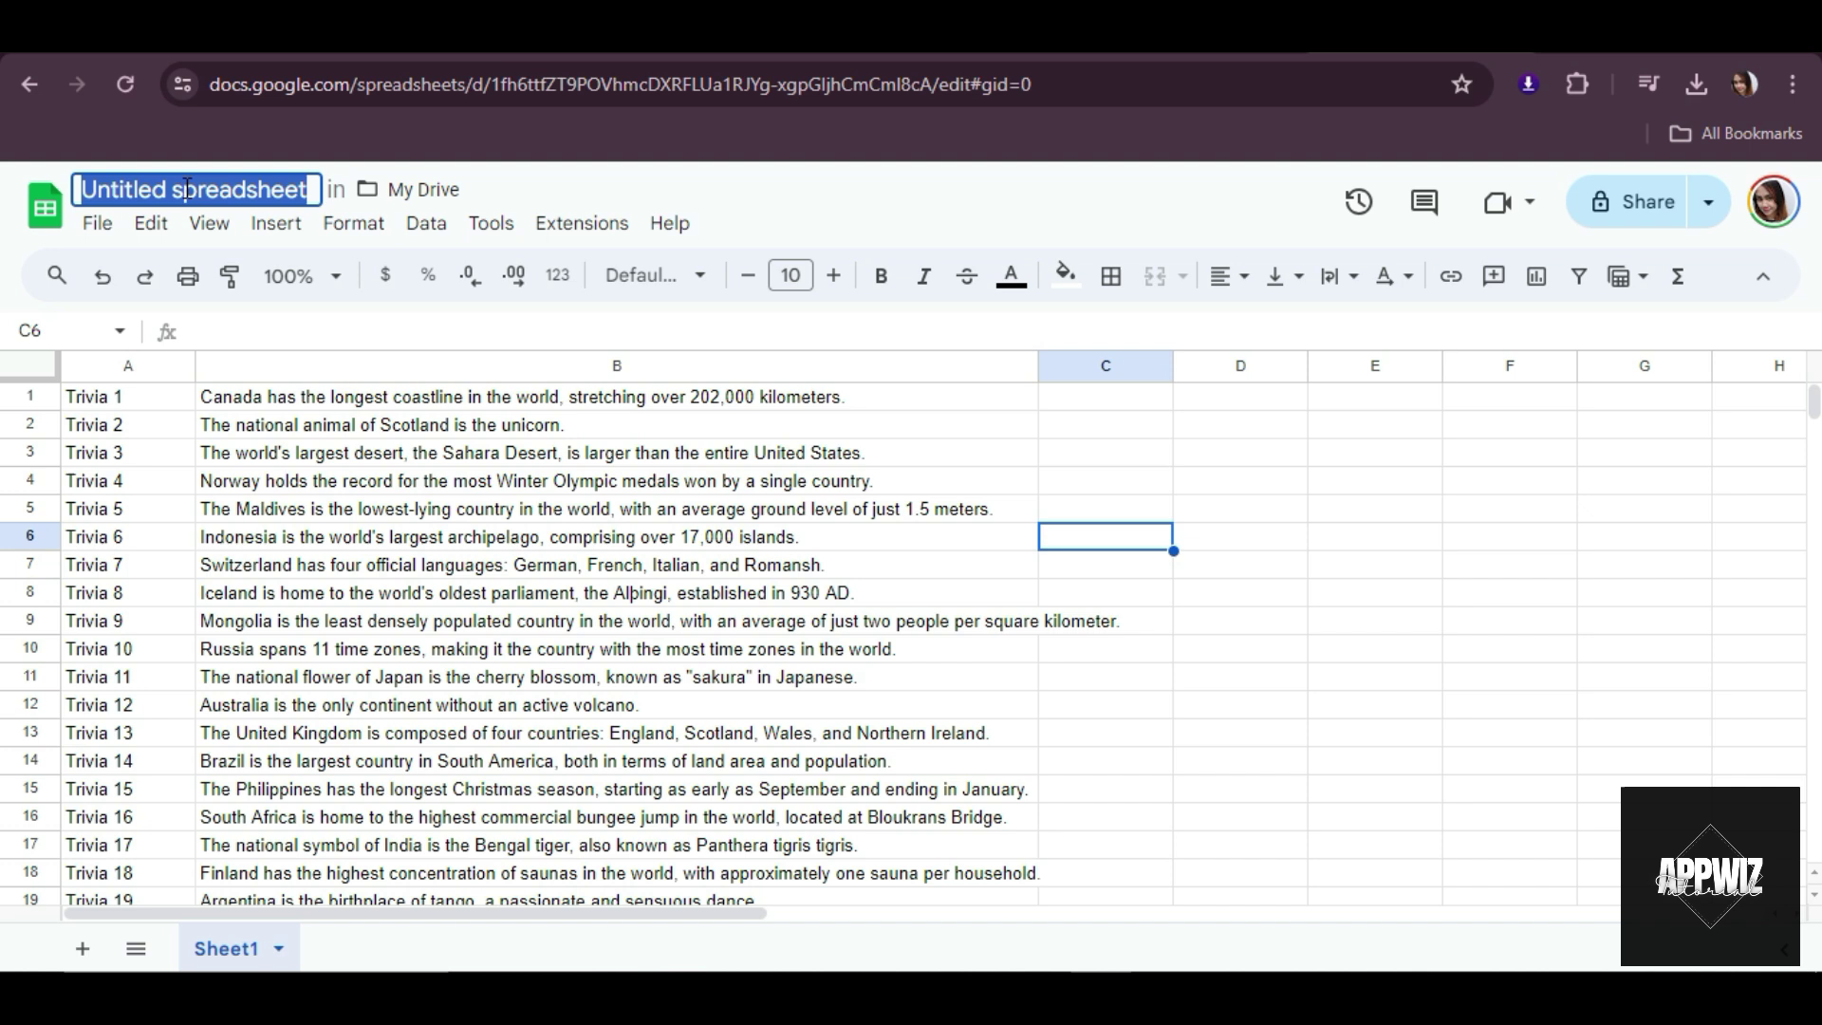
text(C)
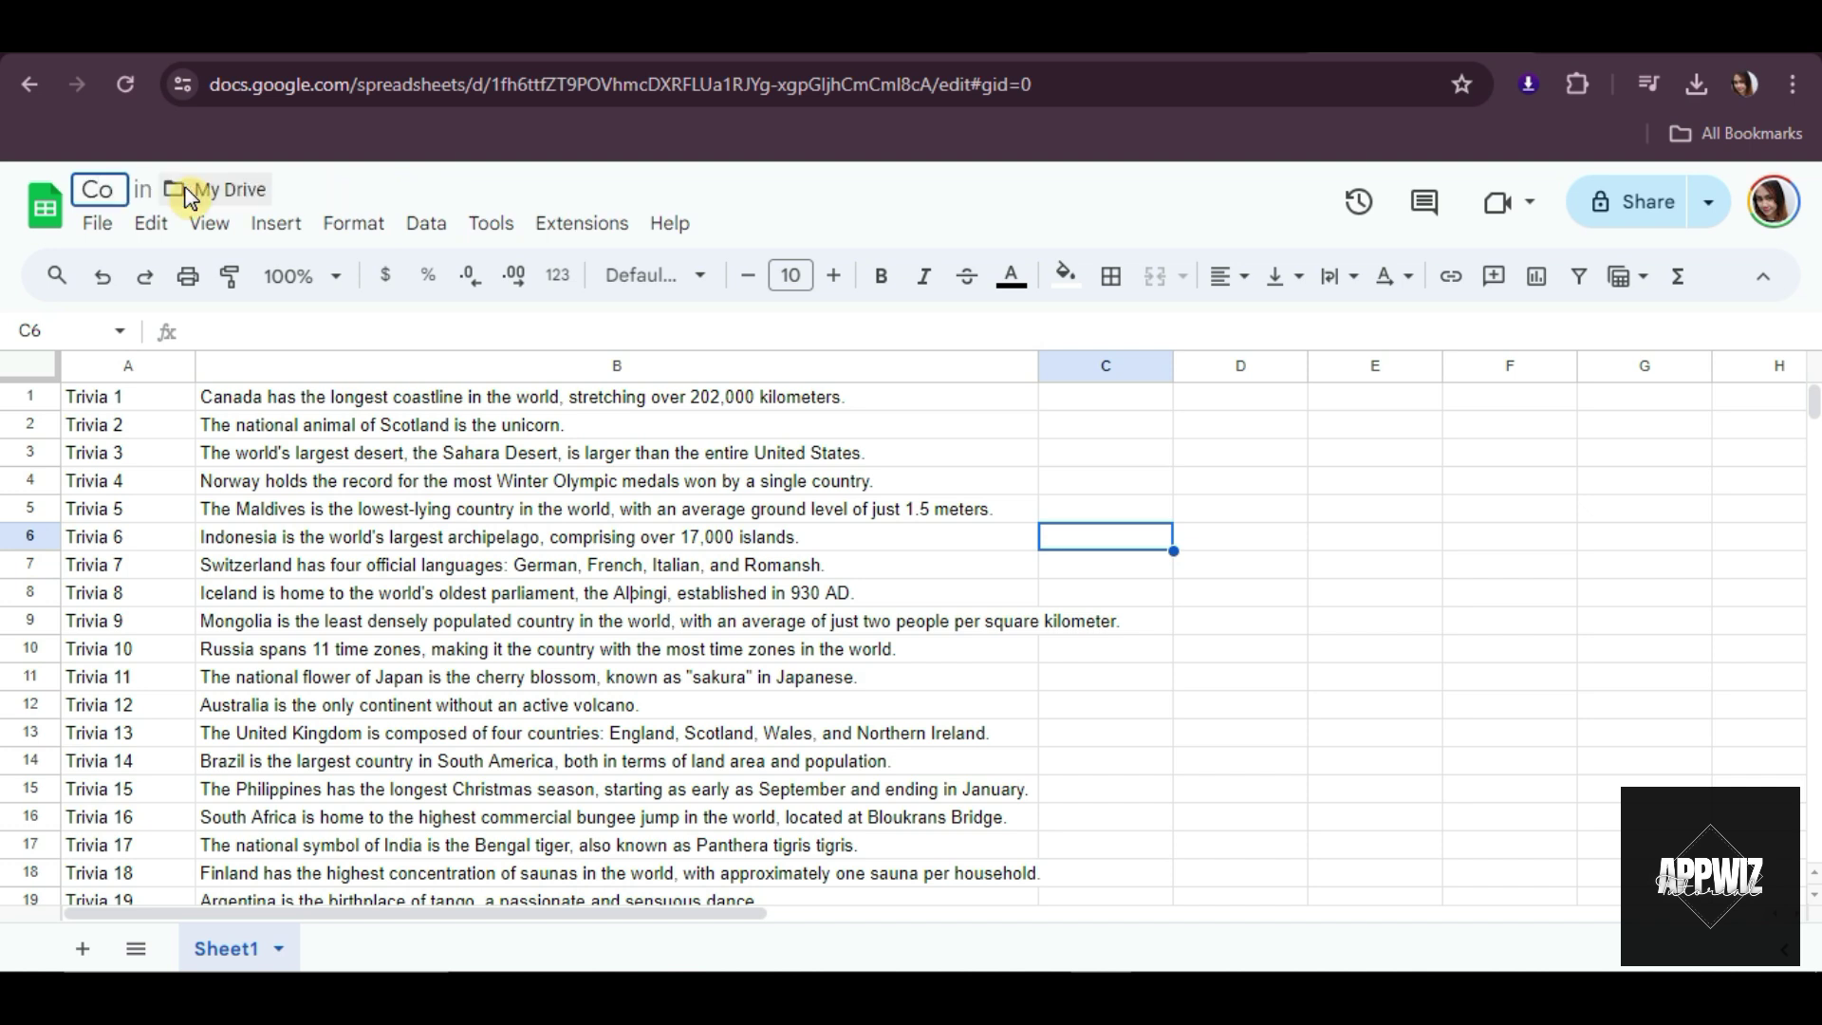
text(OUNTRIES TRIVIA)
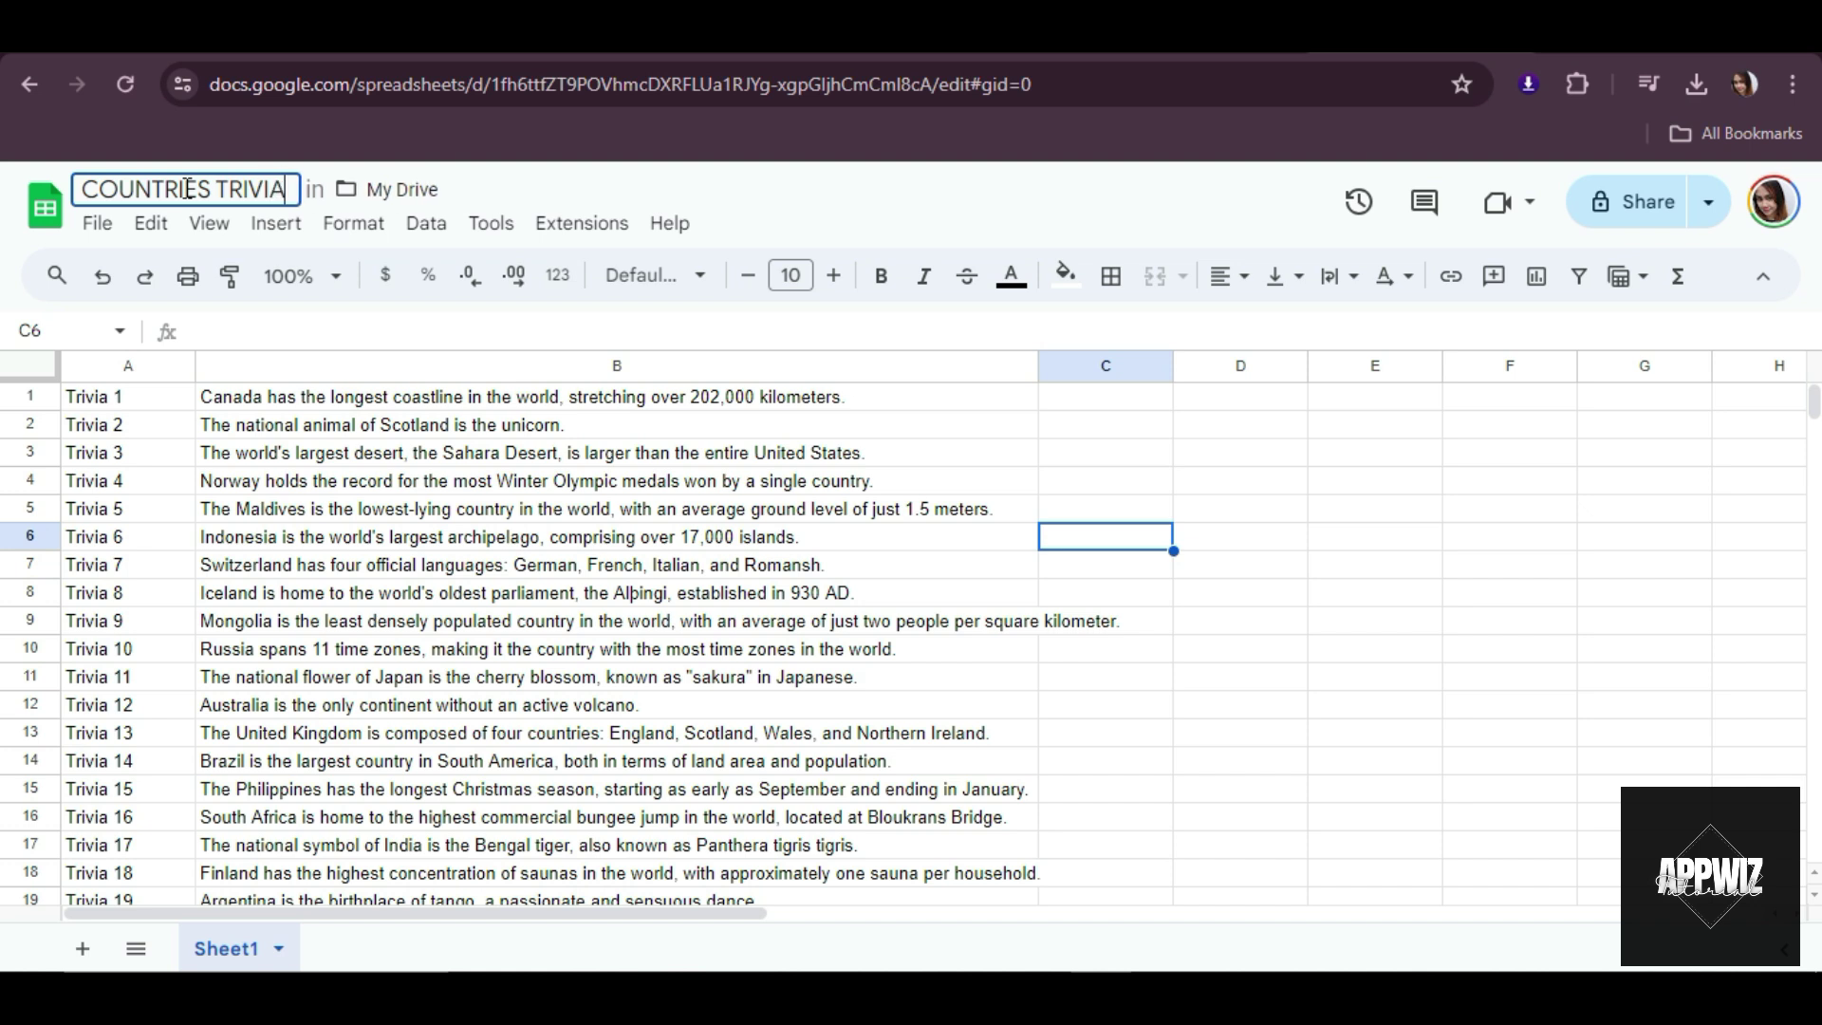
key(Return)
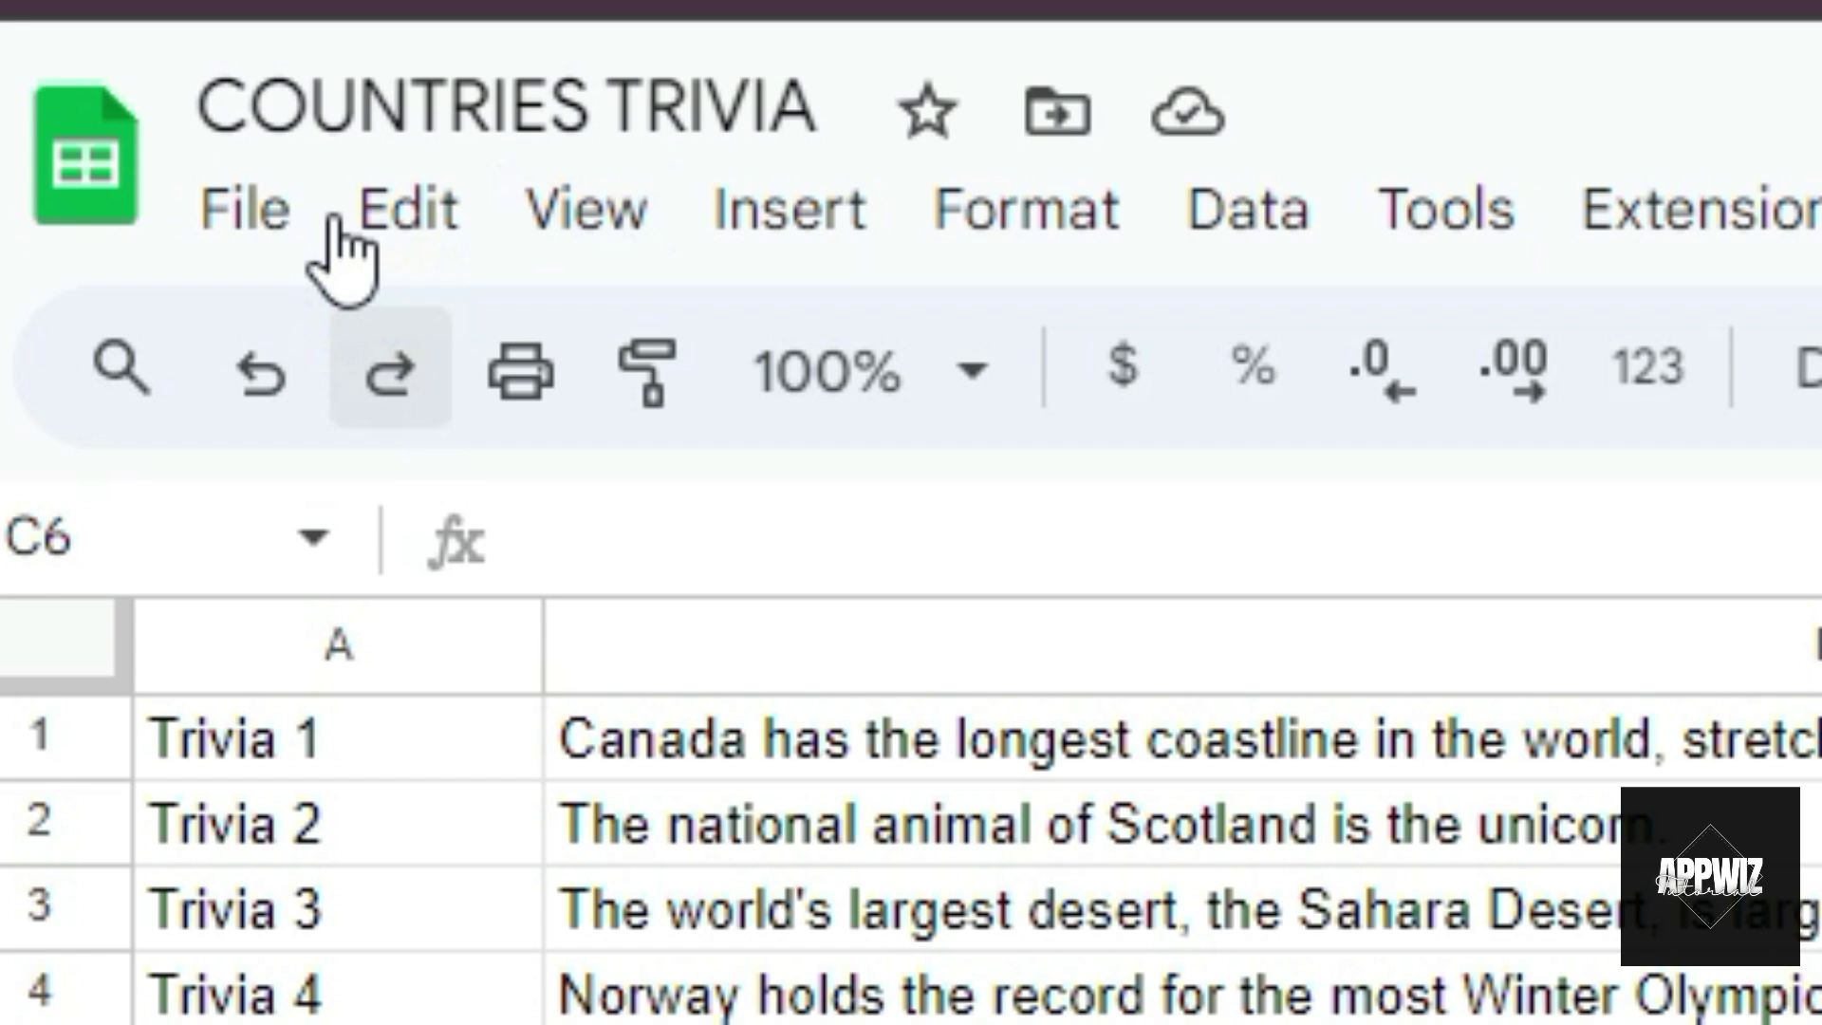
Download the sheet as a CSV file, 'COUNTRIES TRIVIA - Sheet1.csv'.
click(287, 214)
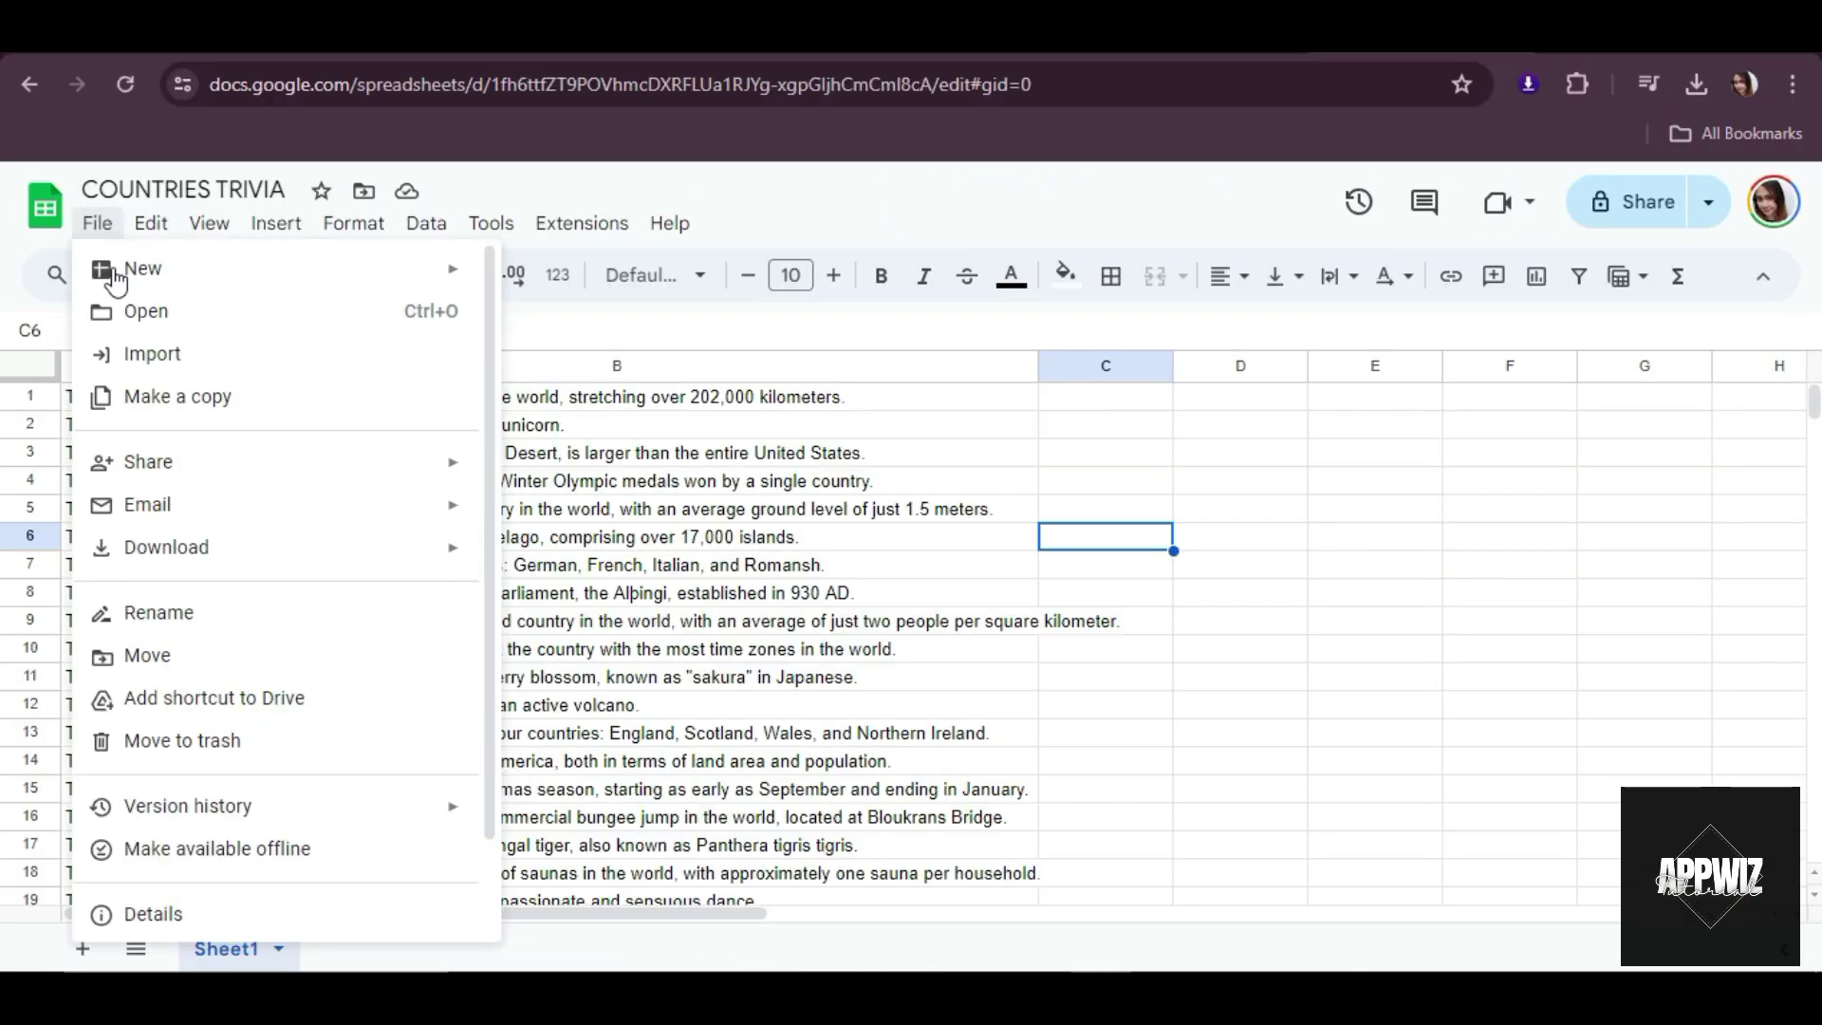
mouse_move(345, 565)
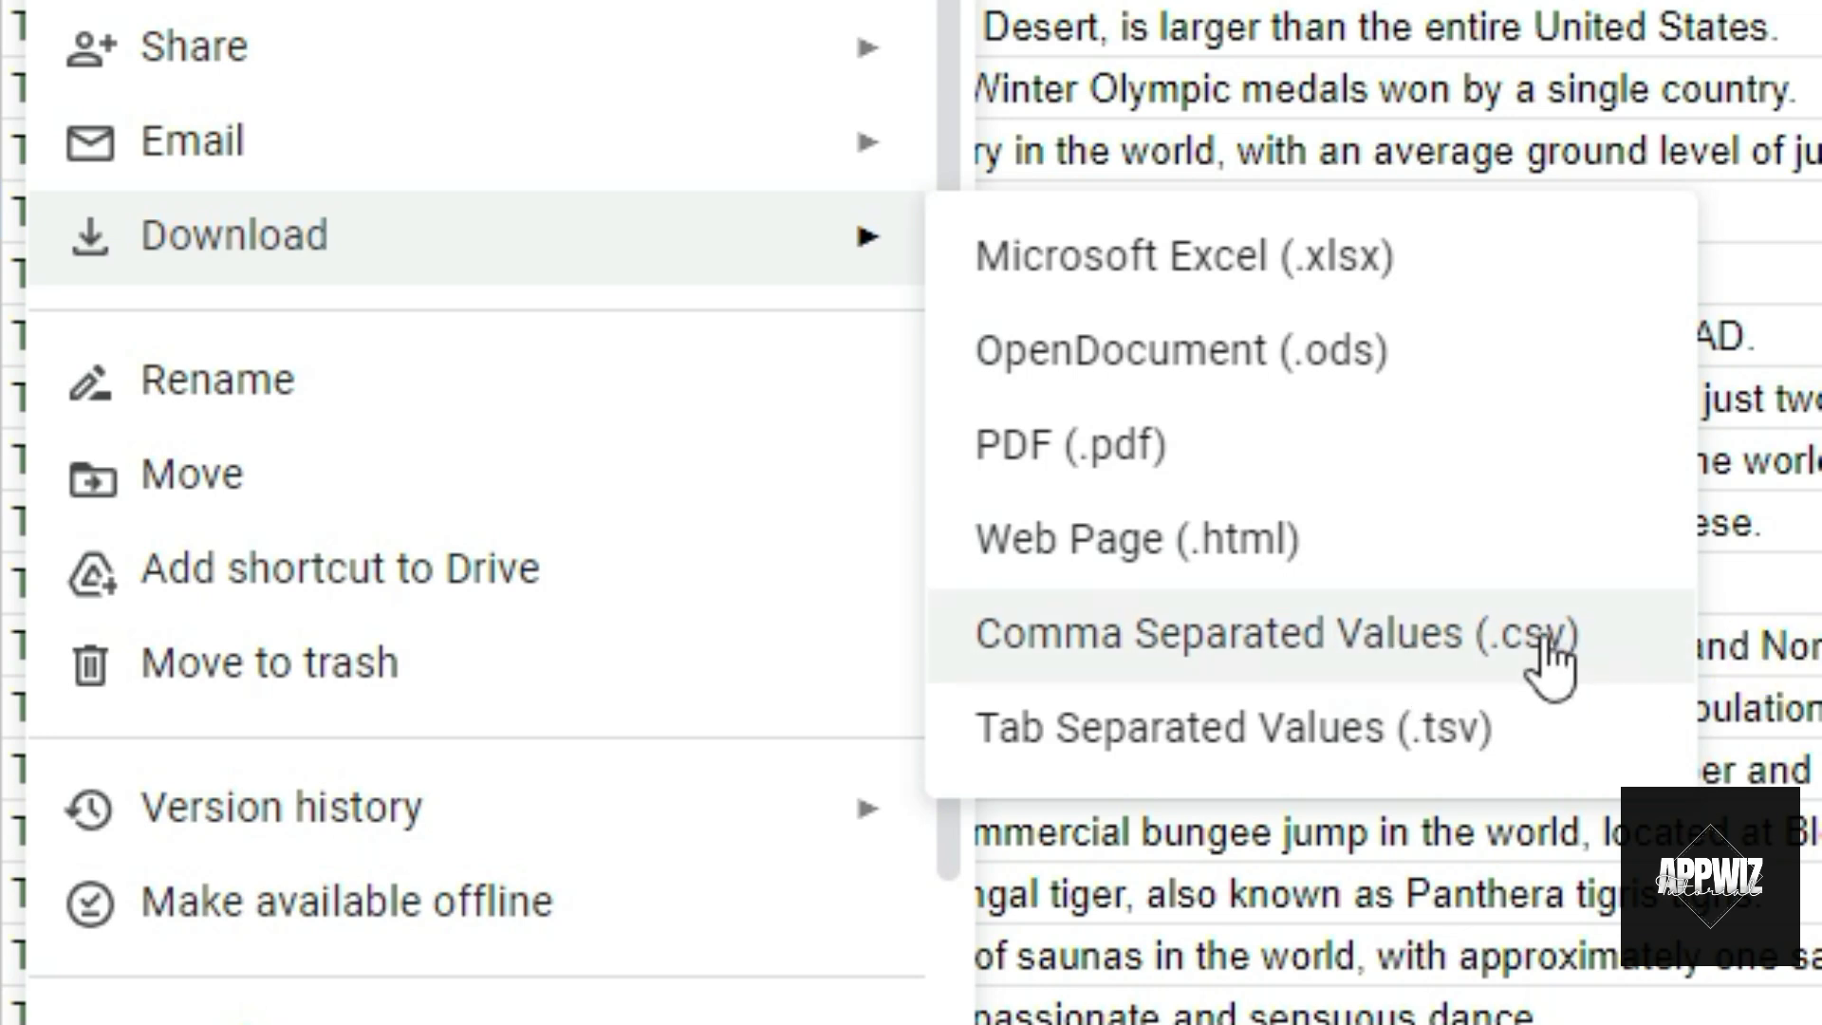
click(1621, 655)
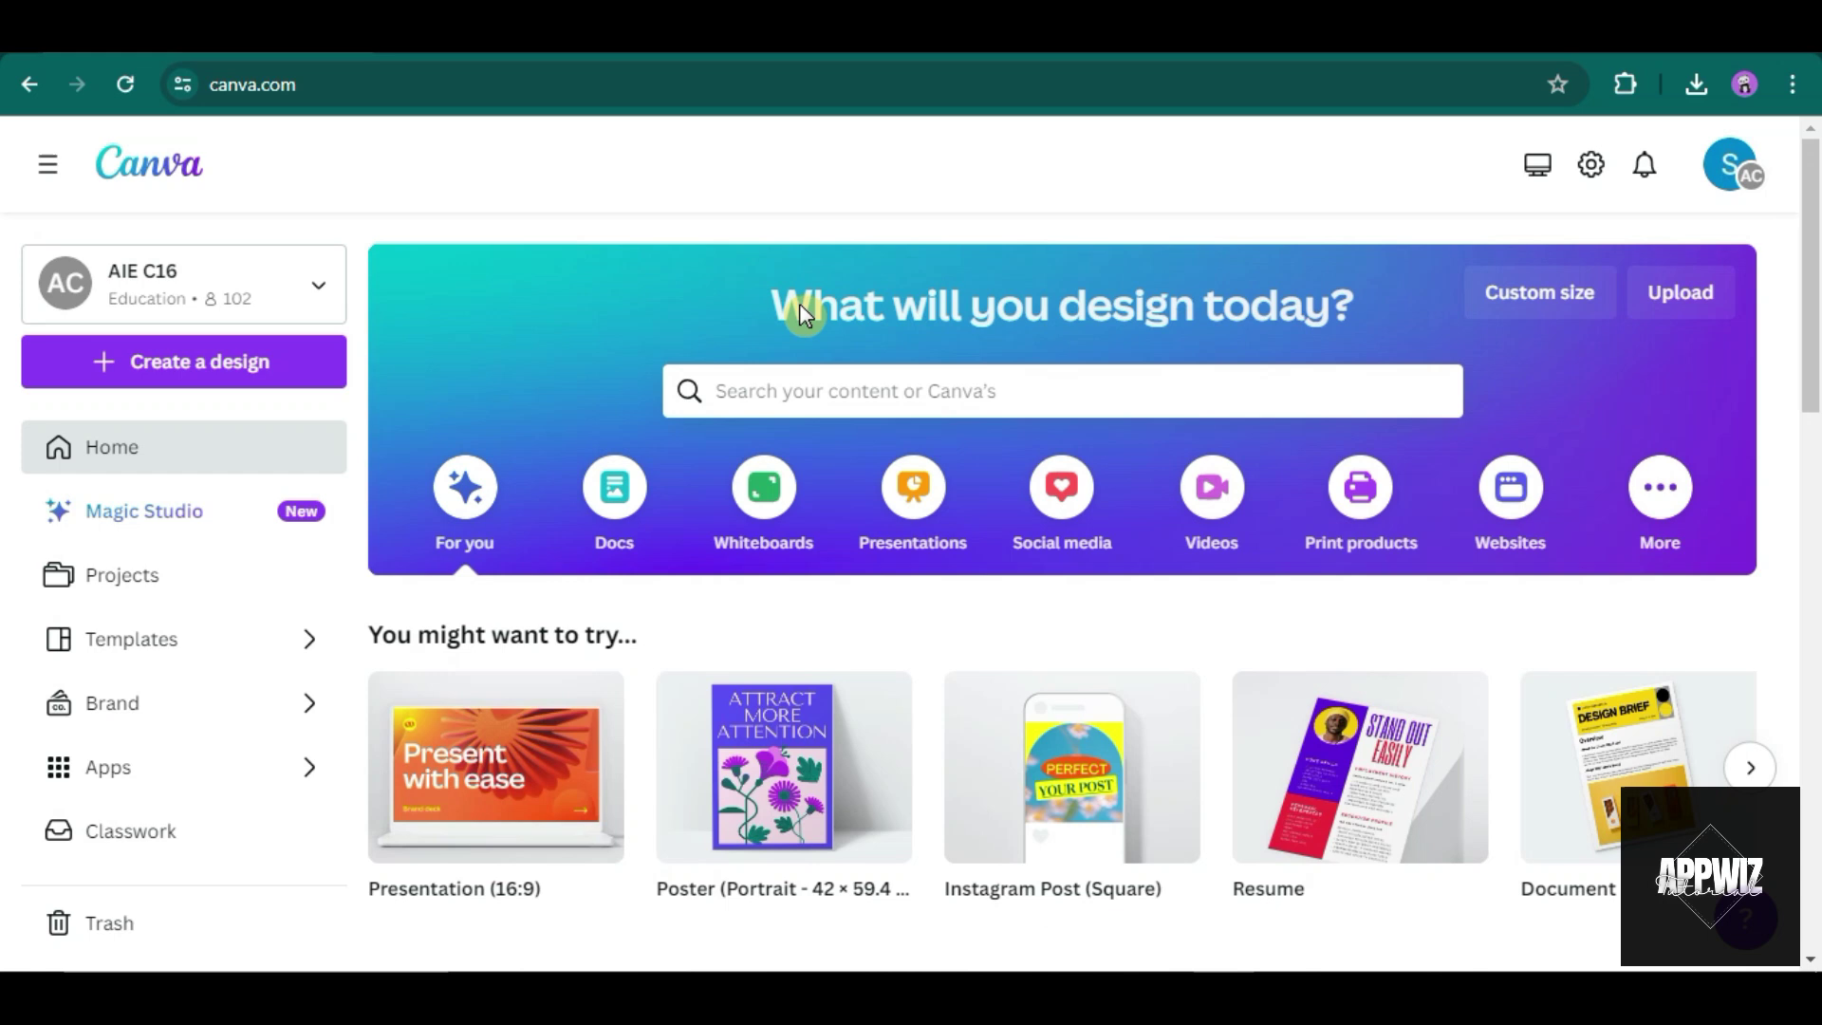
Search Canva templates for 'tiktok' and scroll through the results.
click(794, 393)
text(tiktok)
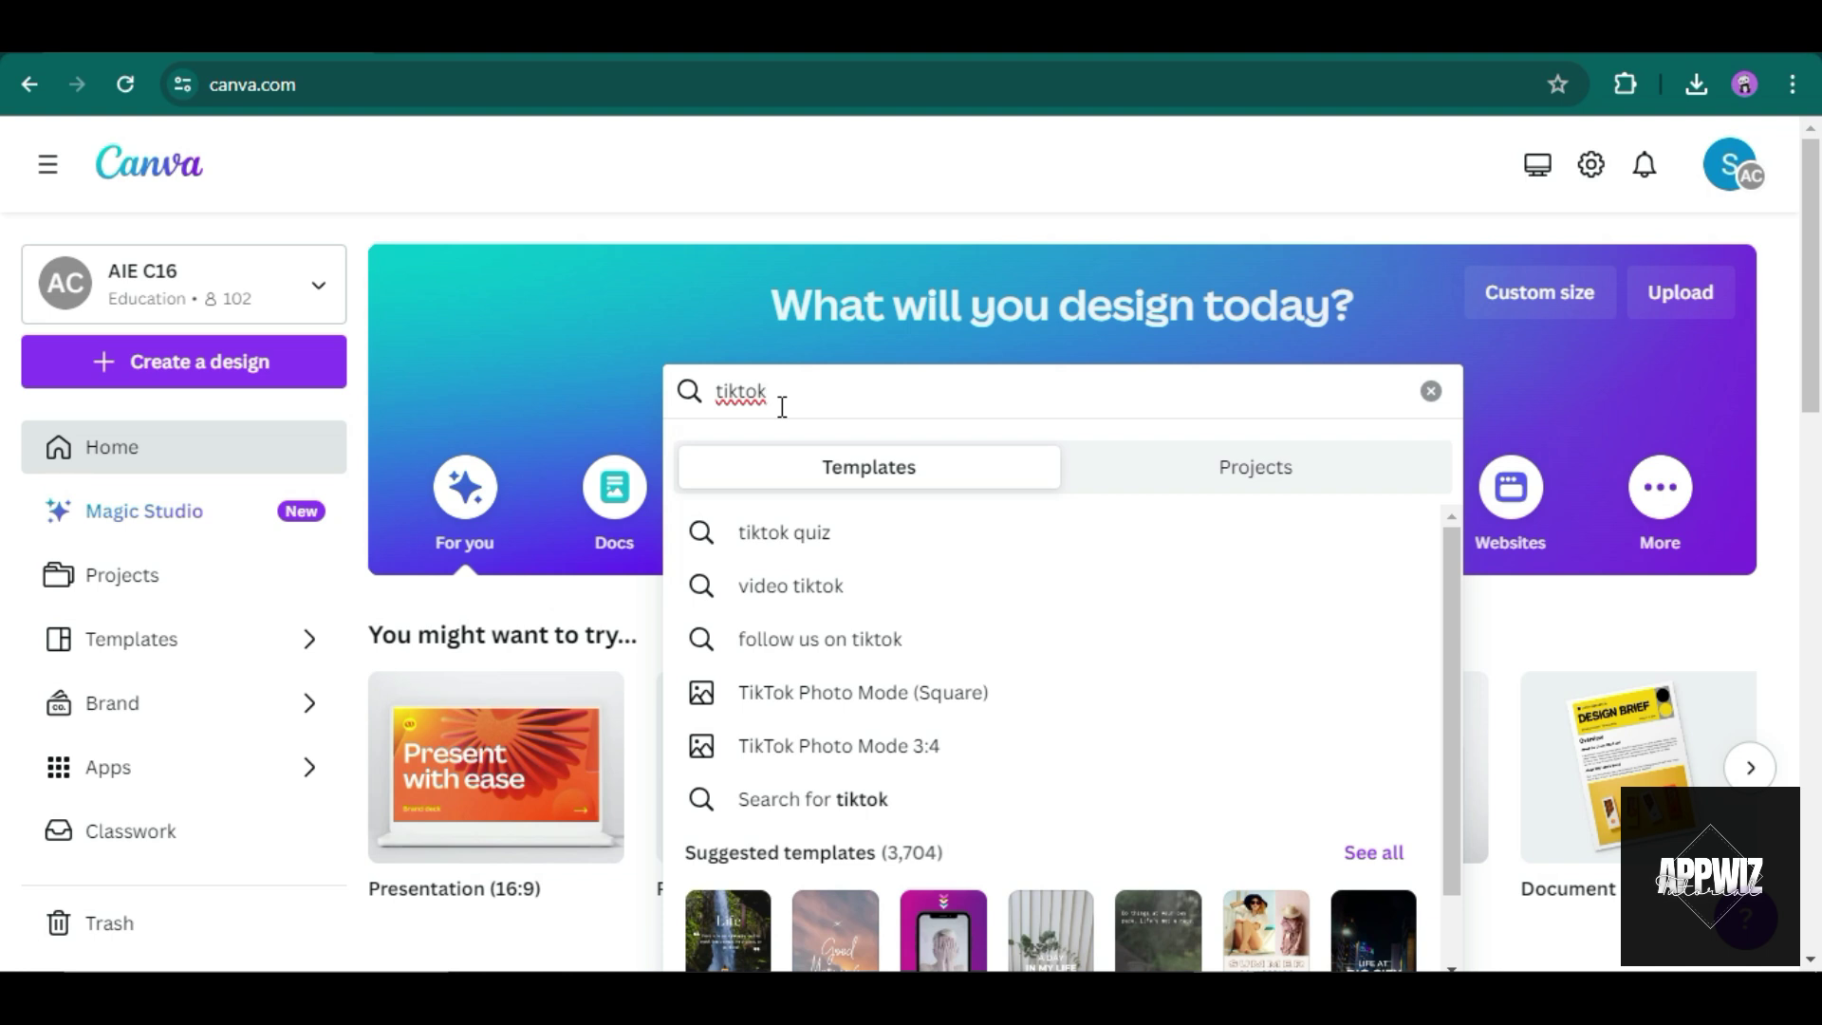
key(Return)
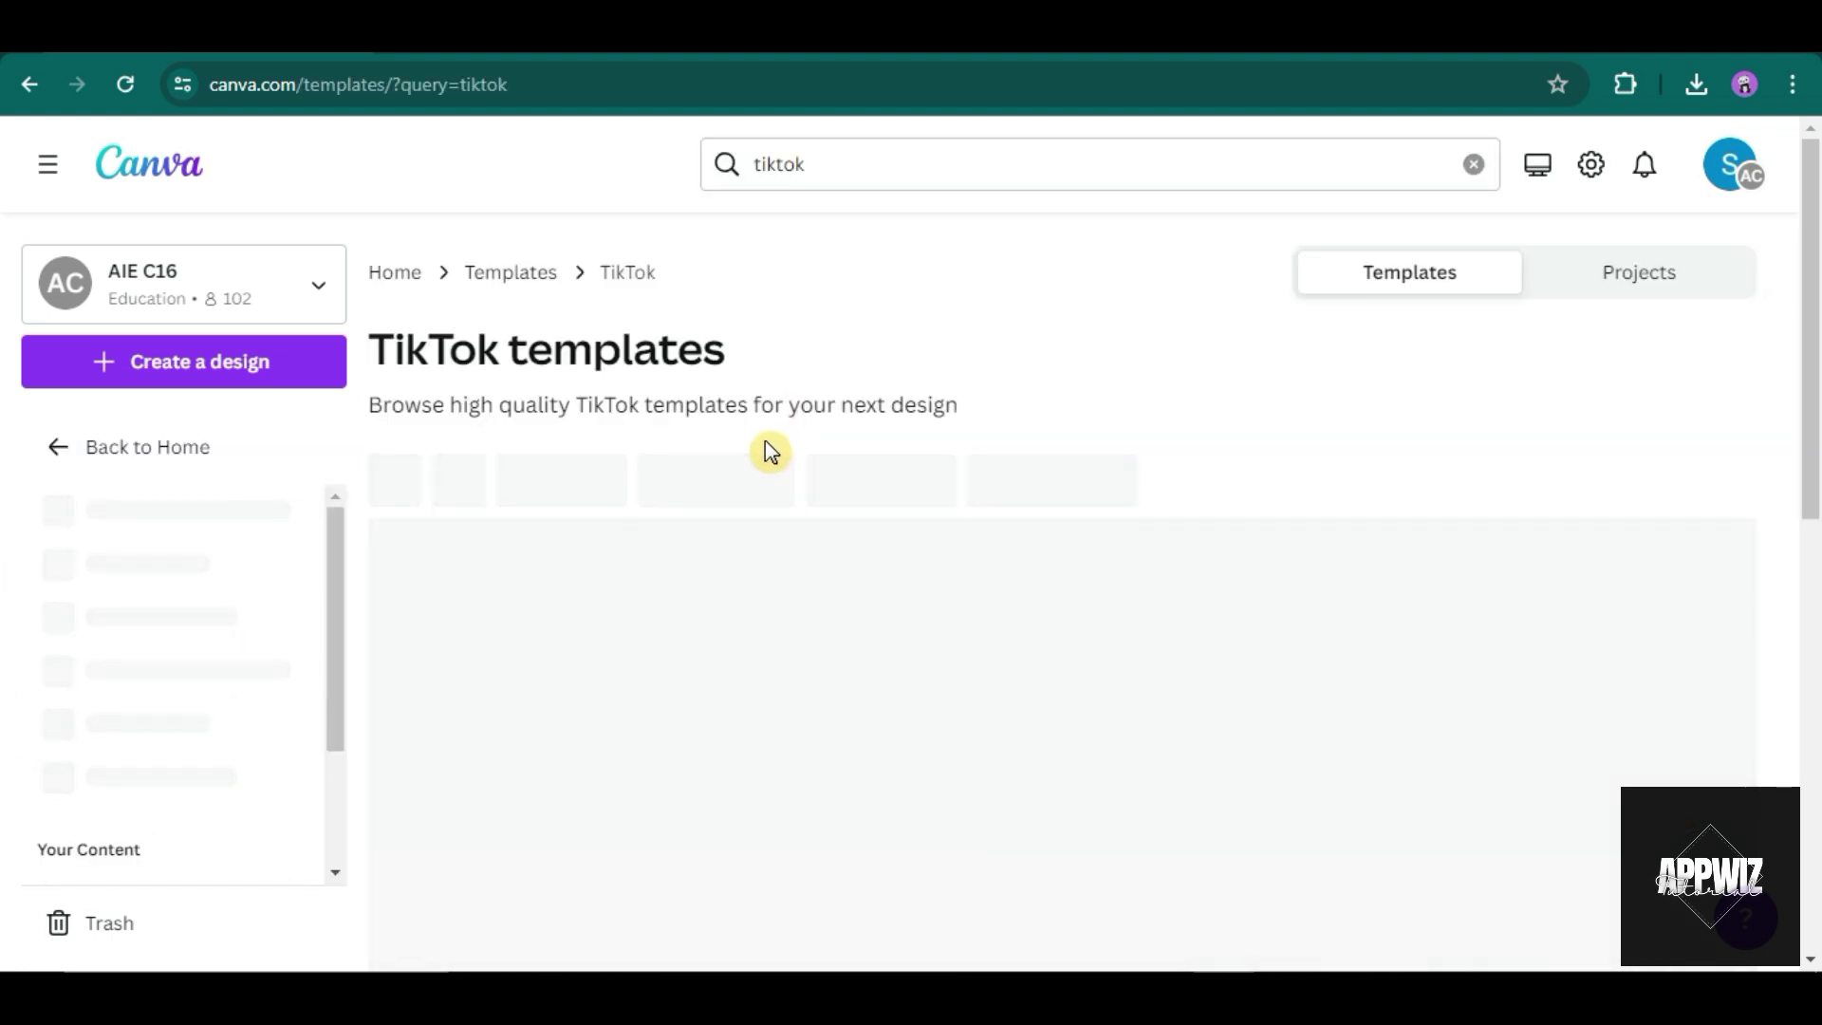
scroll(1326, 579, down, 5)
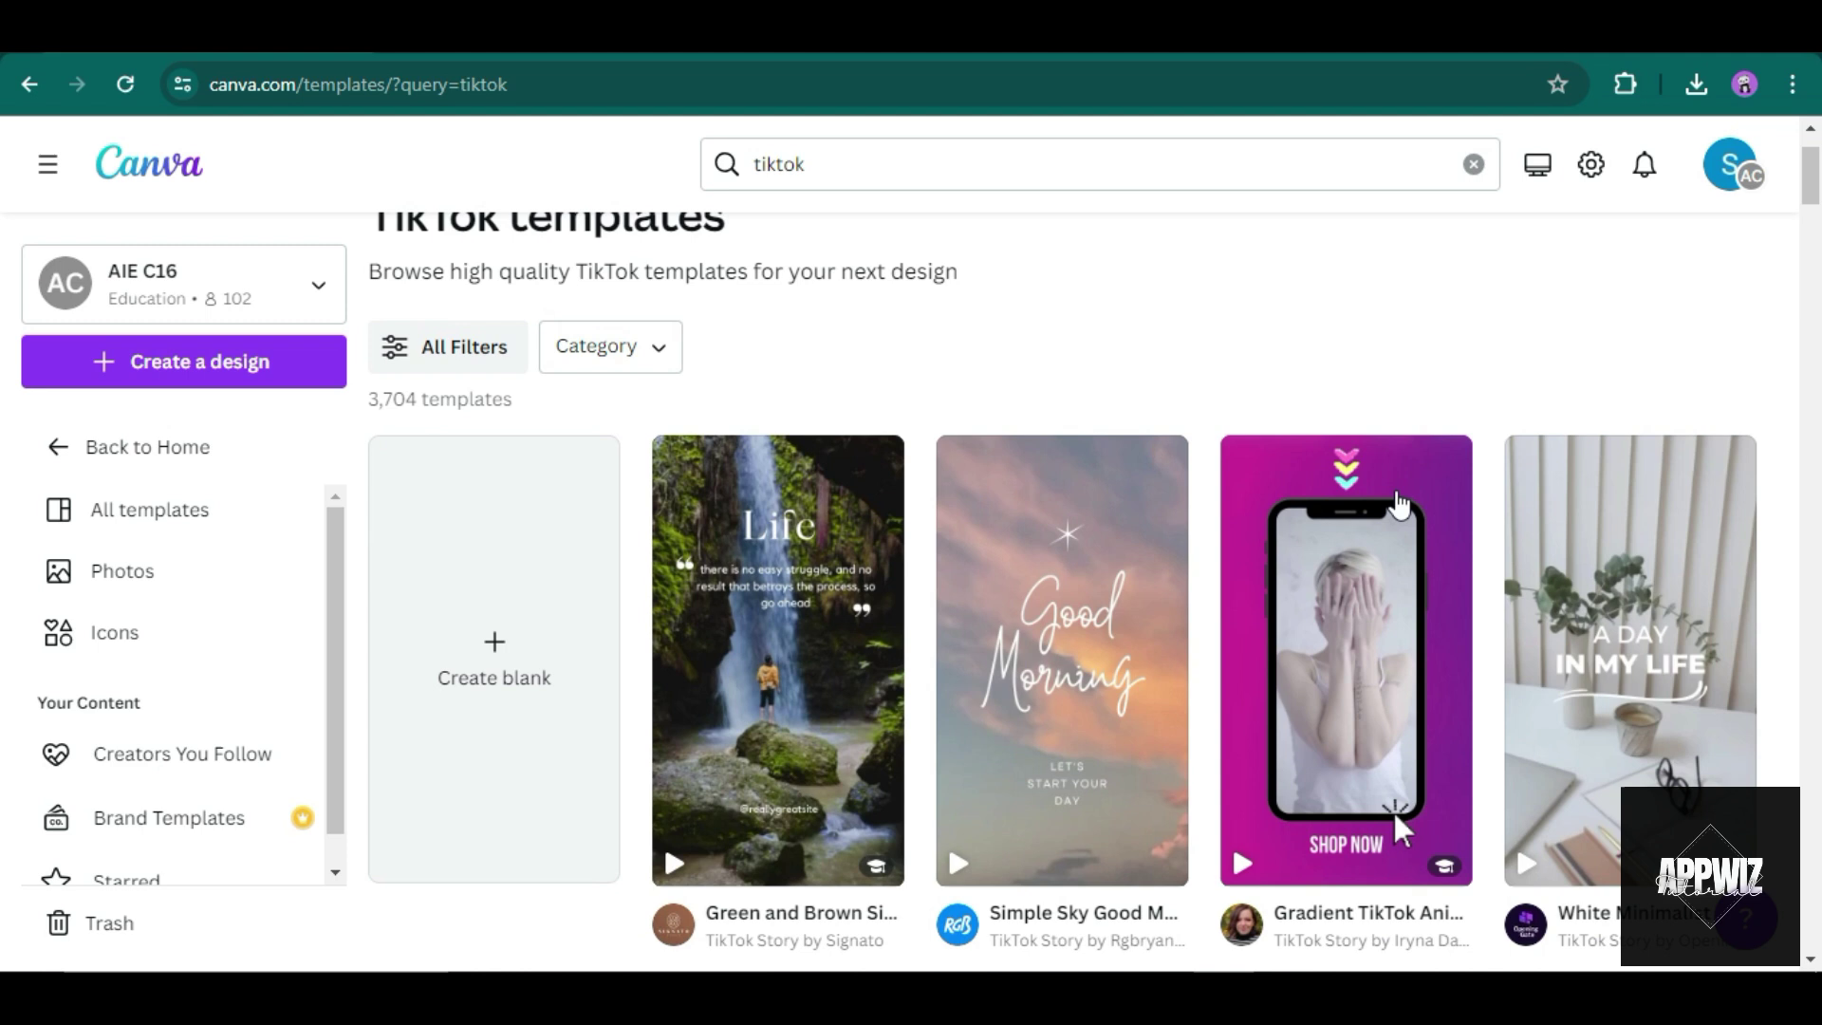
scroll(1314, 586, down, 4)
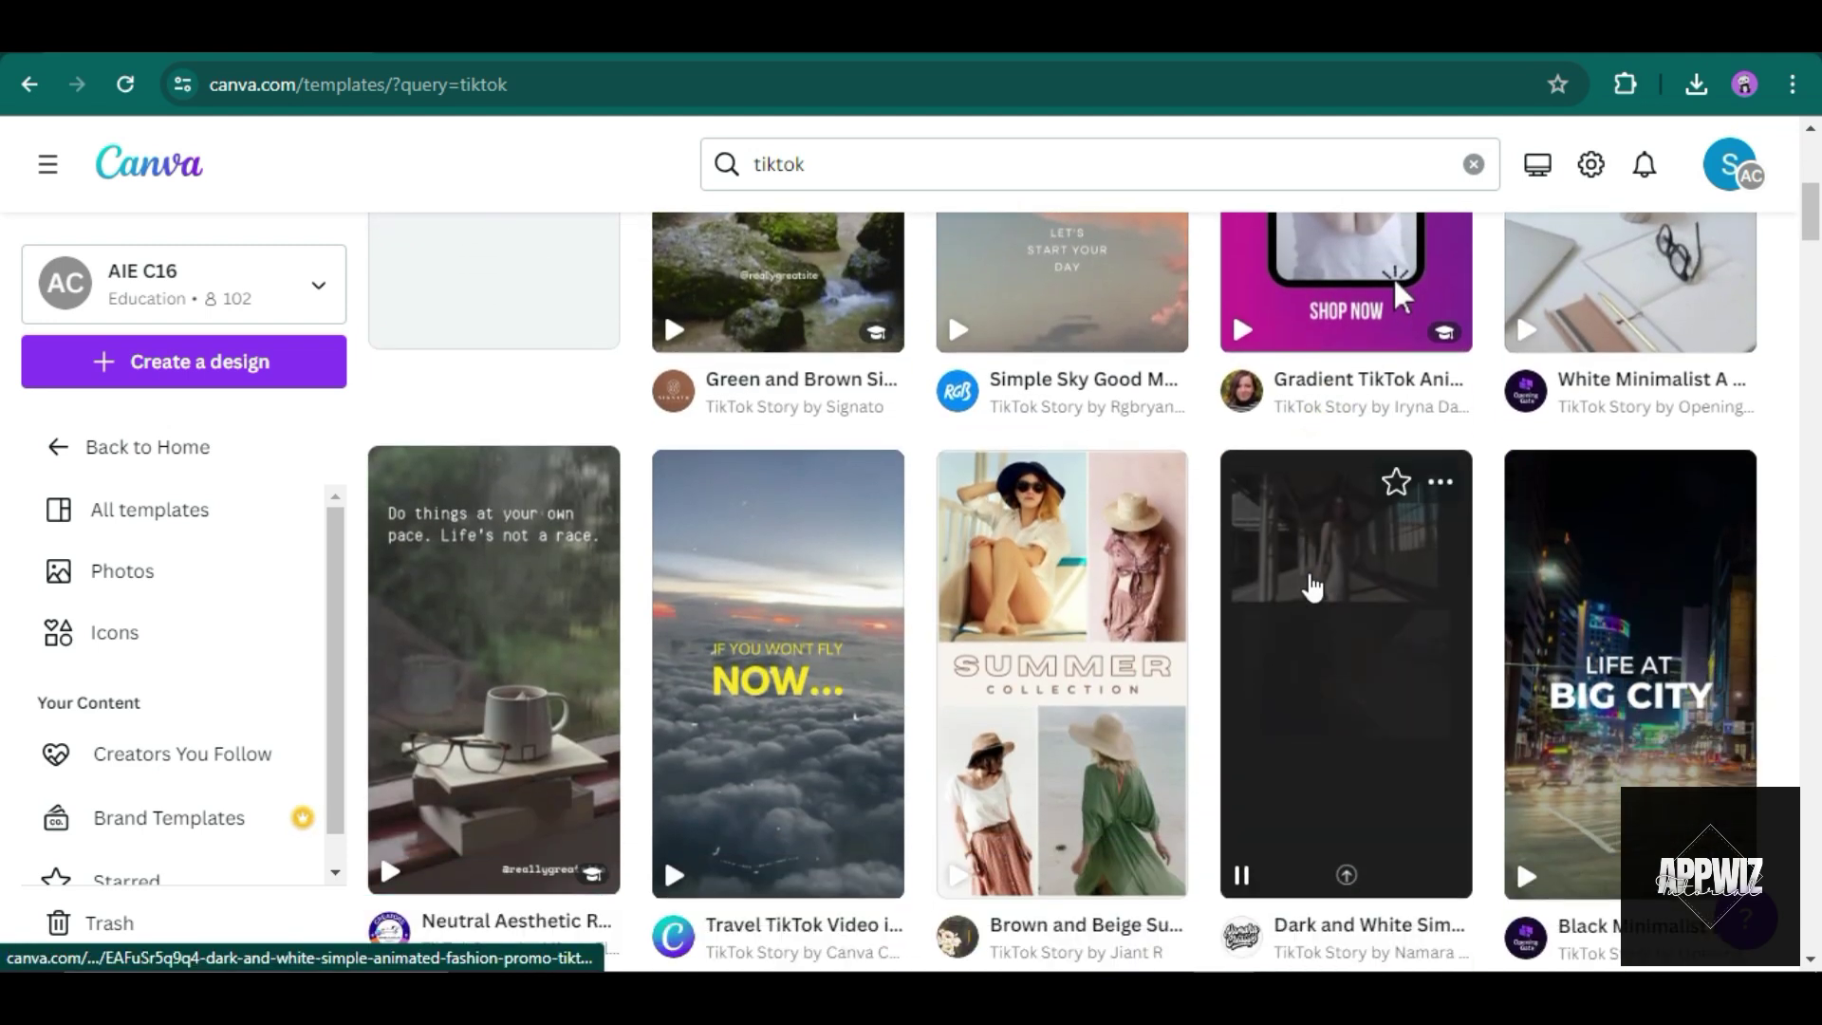
scroll(1338, 728, down, 5)
scroll(1421, 730, down, 4)
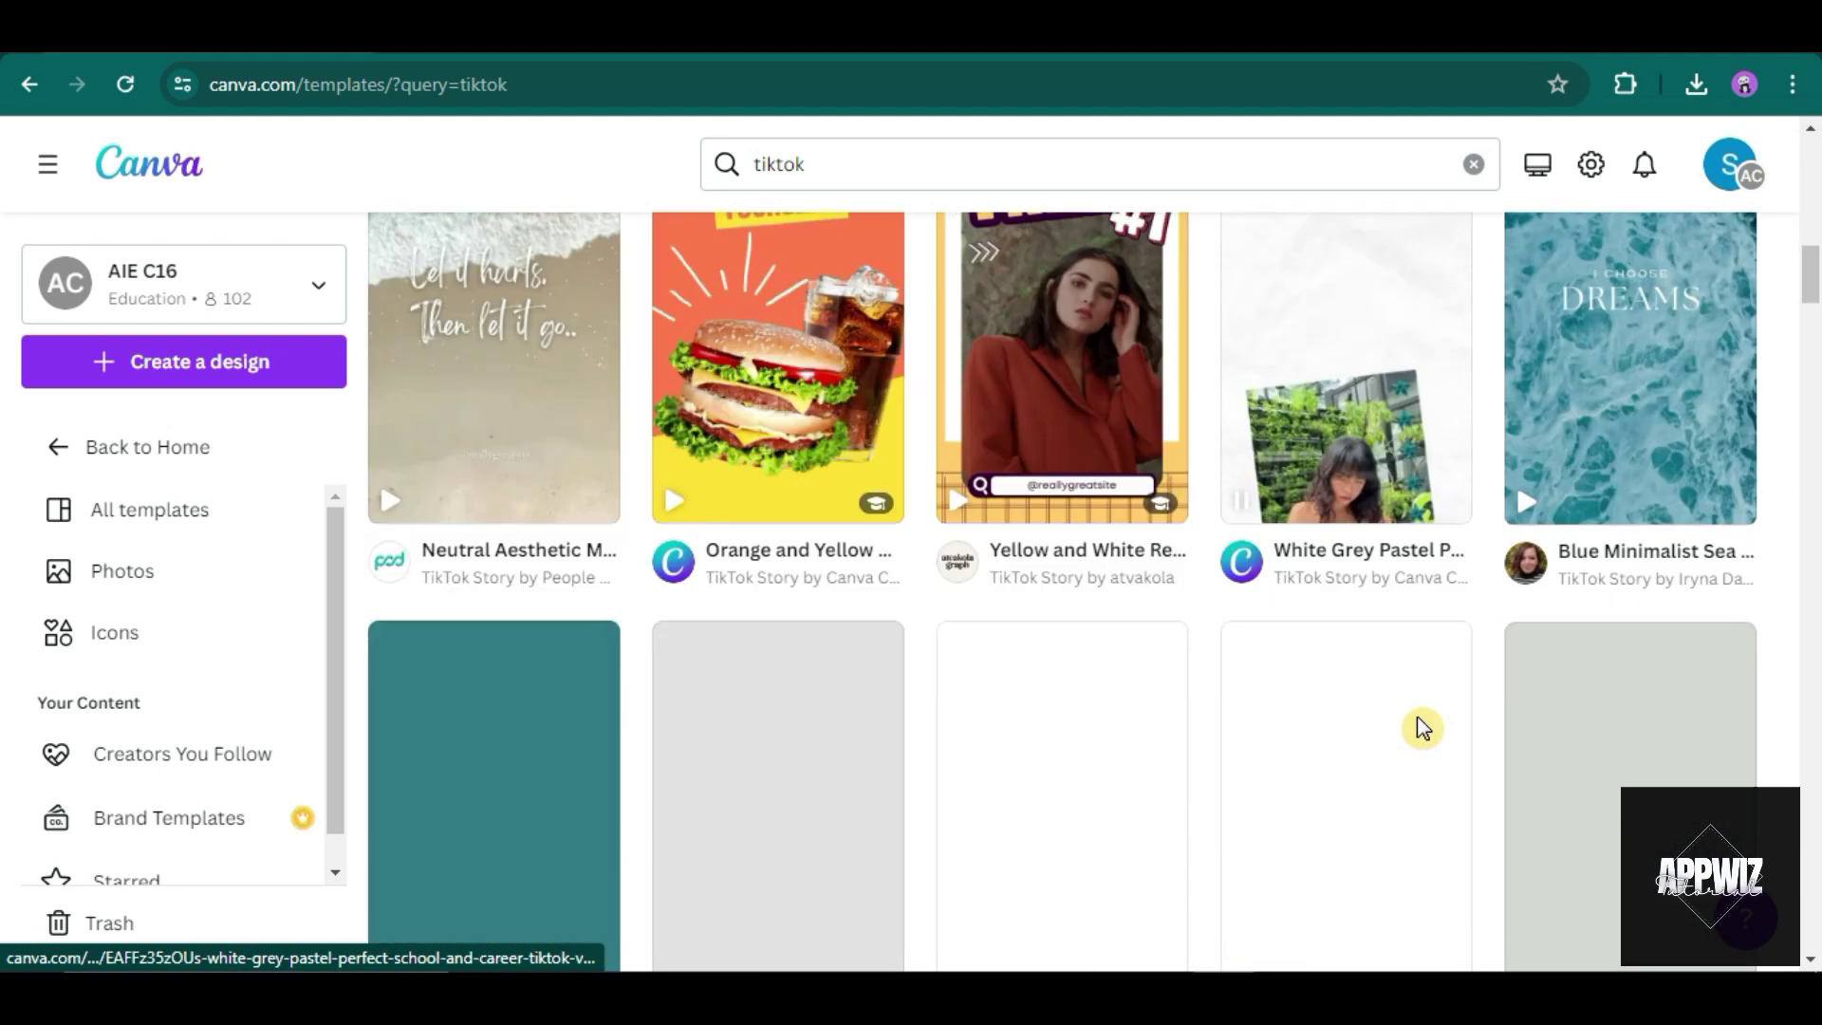
scroll(1420, 729, down, 4)
scroll(1420, 729, down, 5)
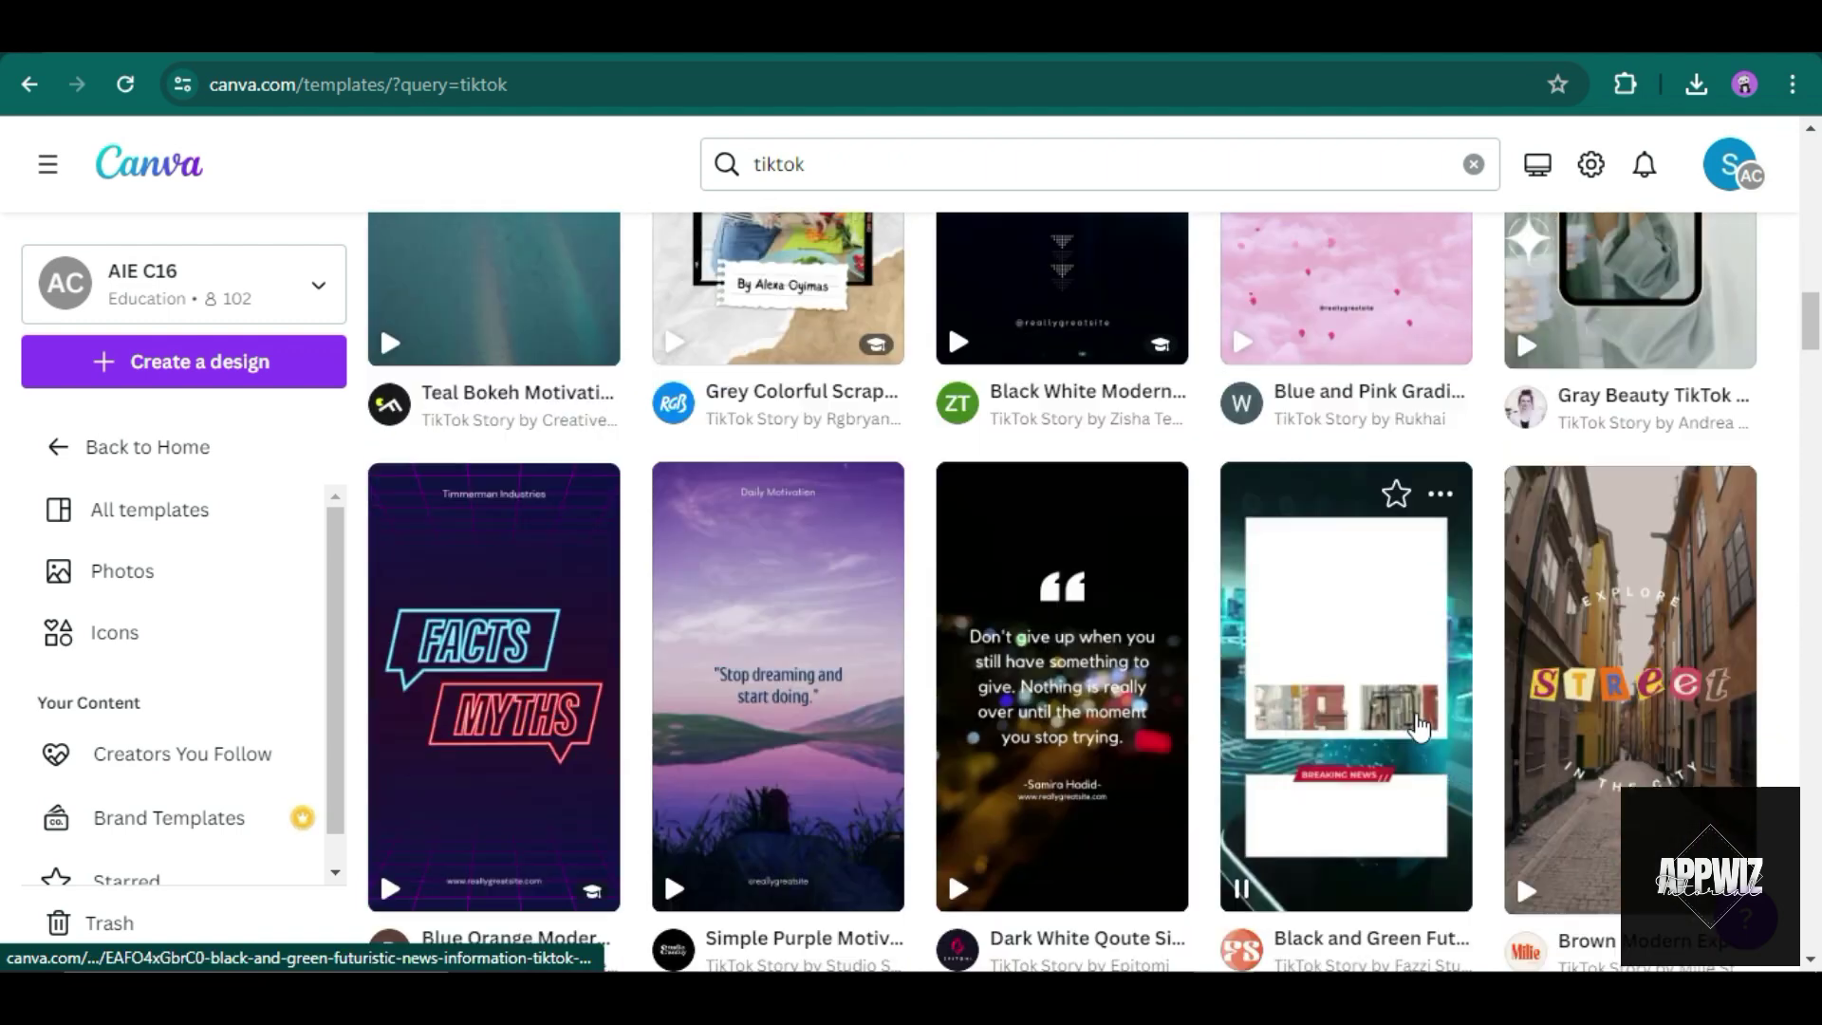
scroll(1420, 718, down, 1)
scroll(1420, 718, down, 9)
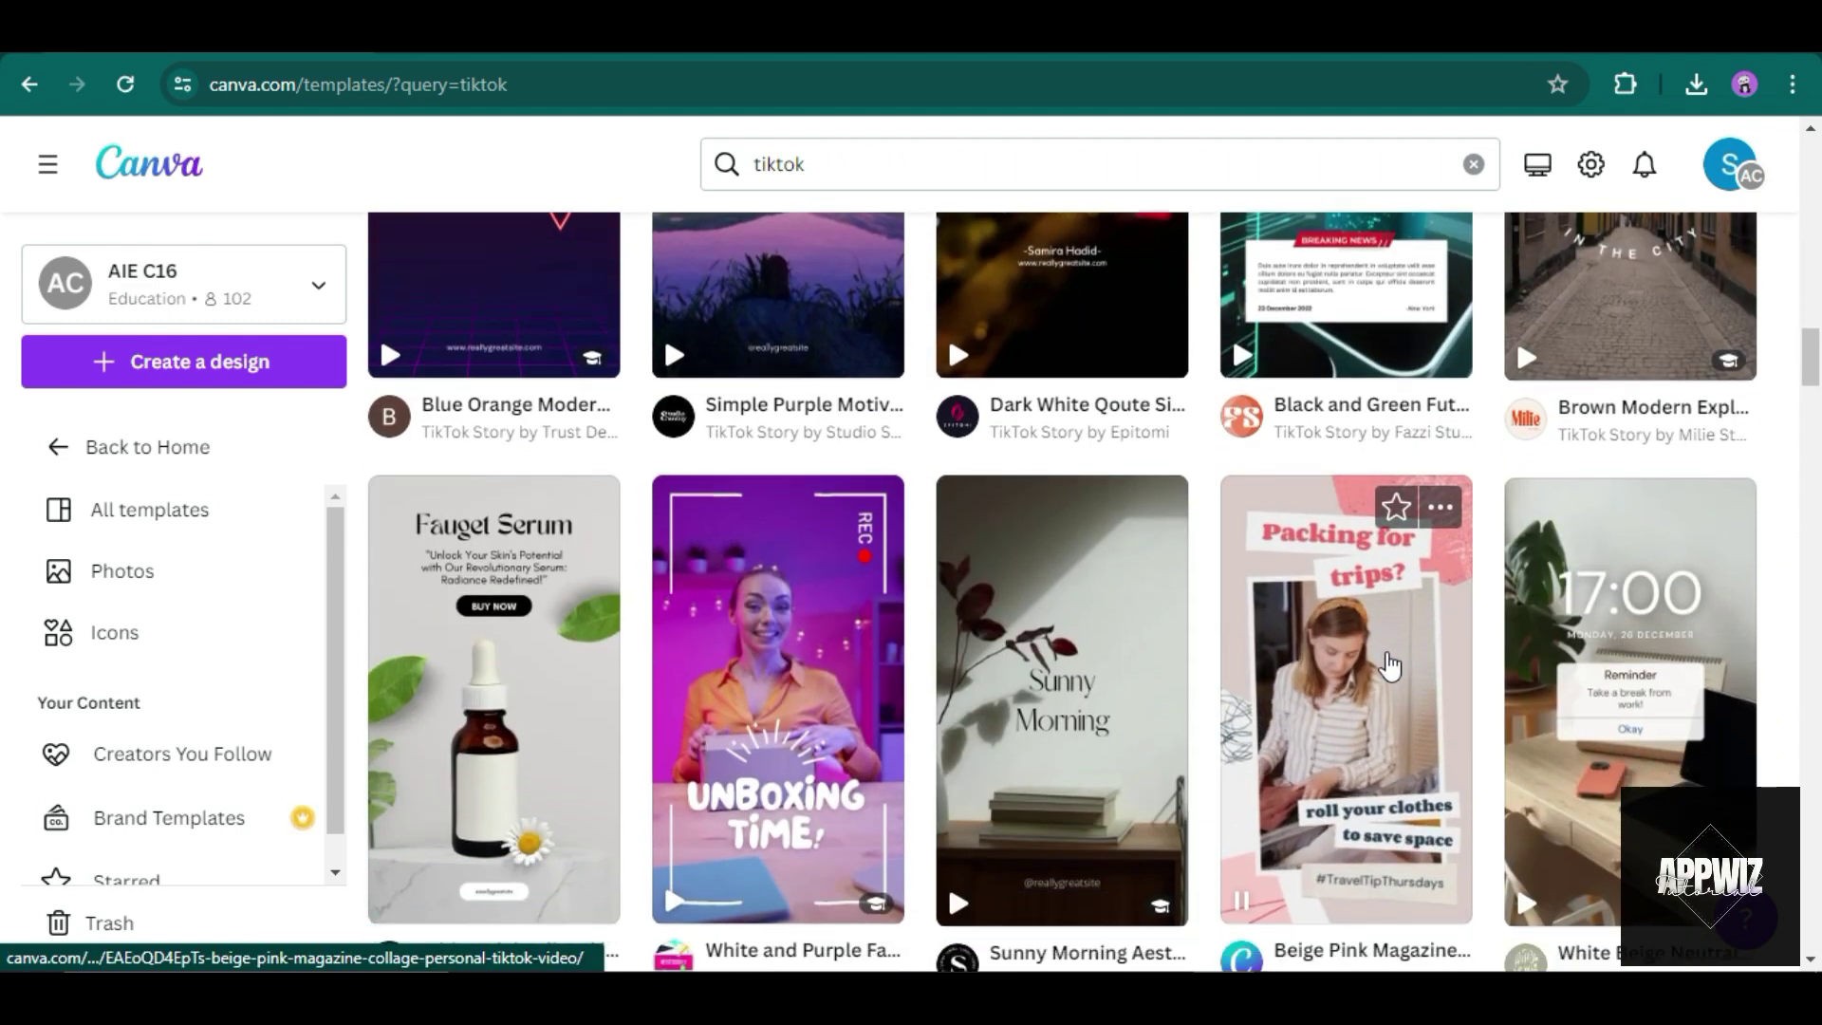
scroll(1378, 648, down, 2)
scroll(1379, 648, down, 6)
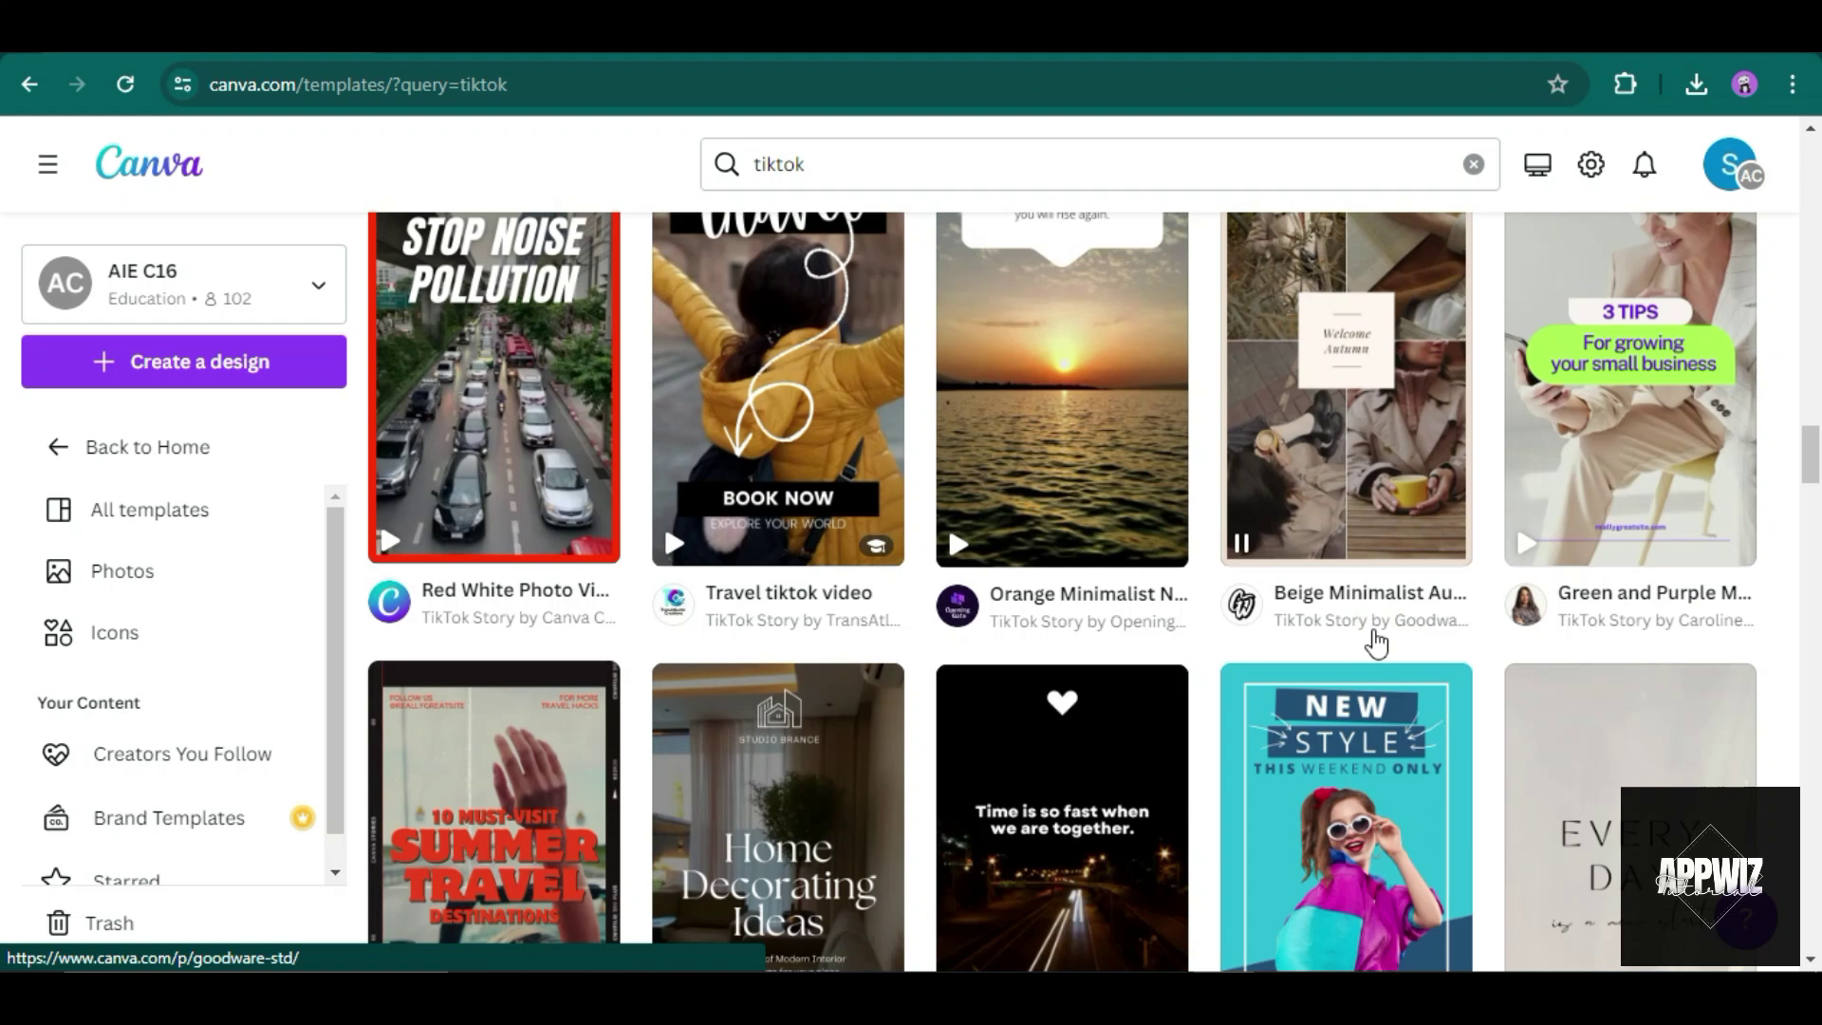
scroll(1376, 639, up, 3)
scroll(1375, 642, down, 6)
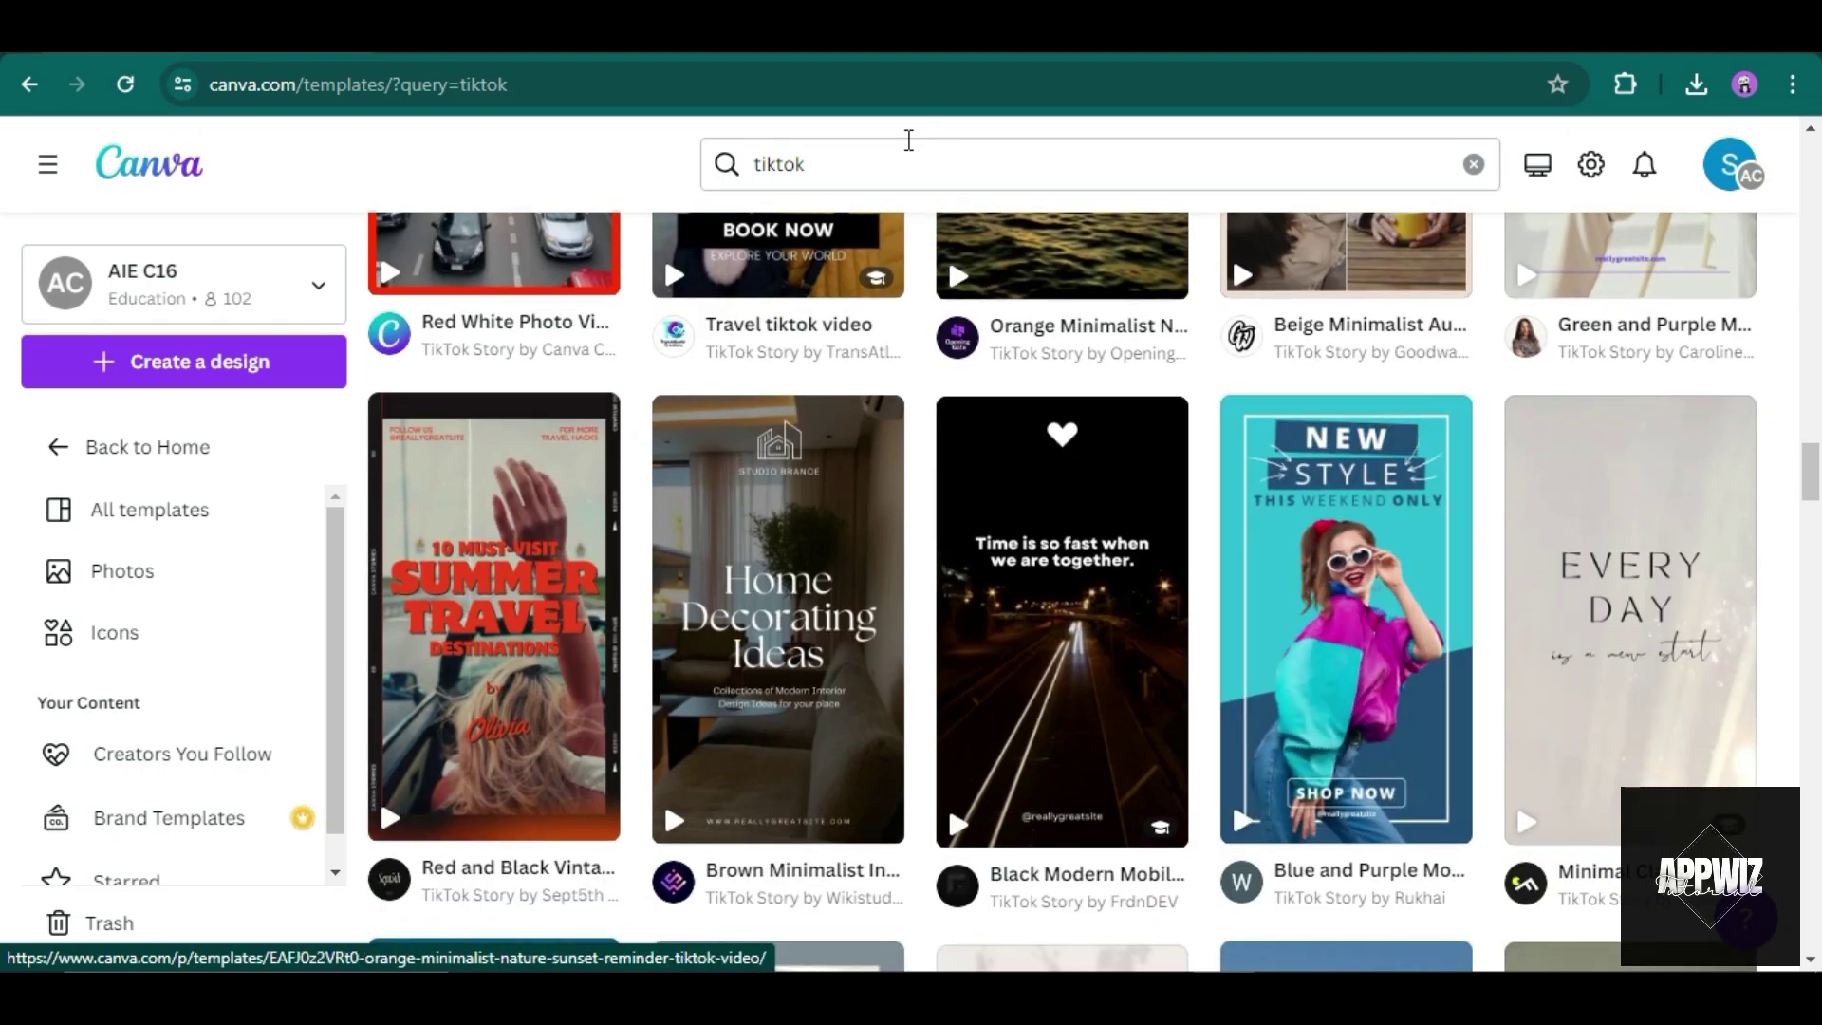
Refine the template search to 'tiktok trivia' and browse the results.
click(858, 173)
text(tri)
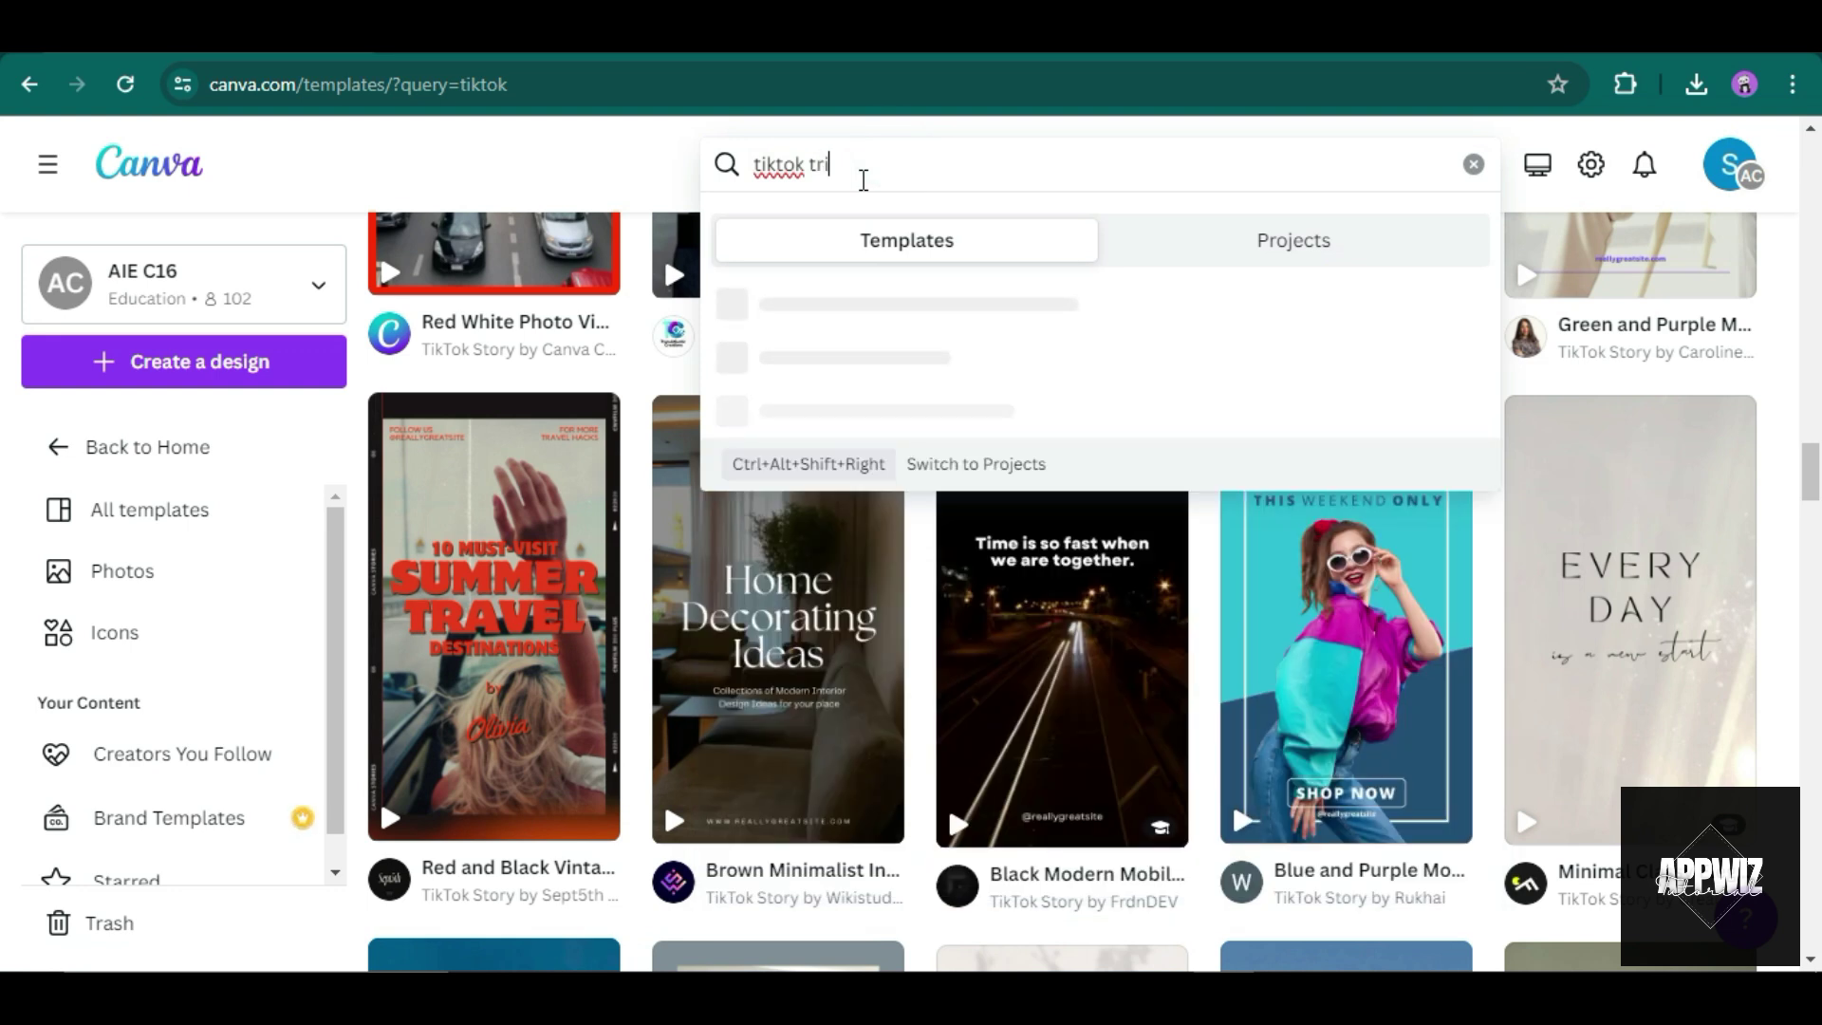
text(via)
key(Return)
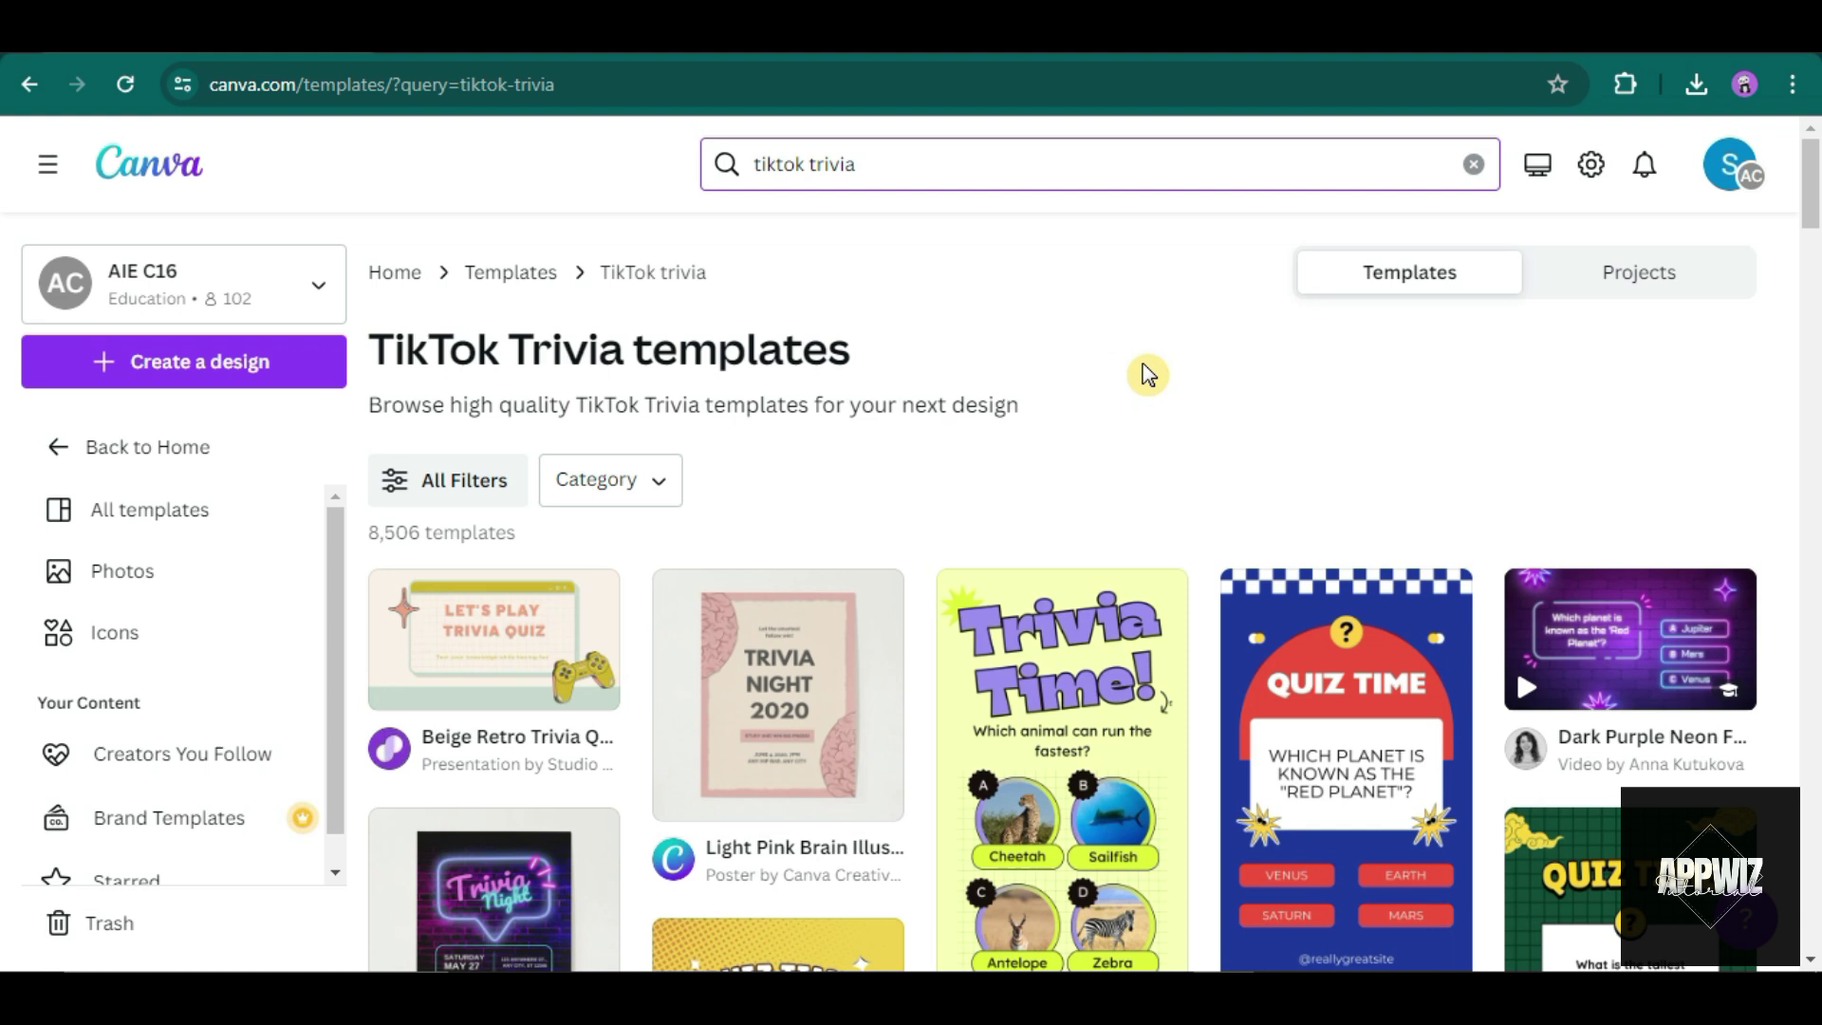
scroll(1148, 374, down, 3)
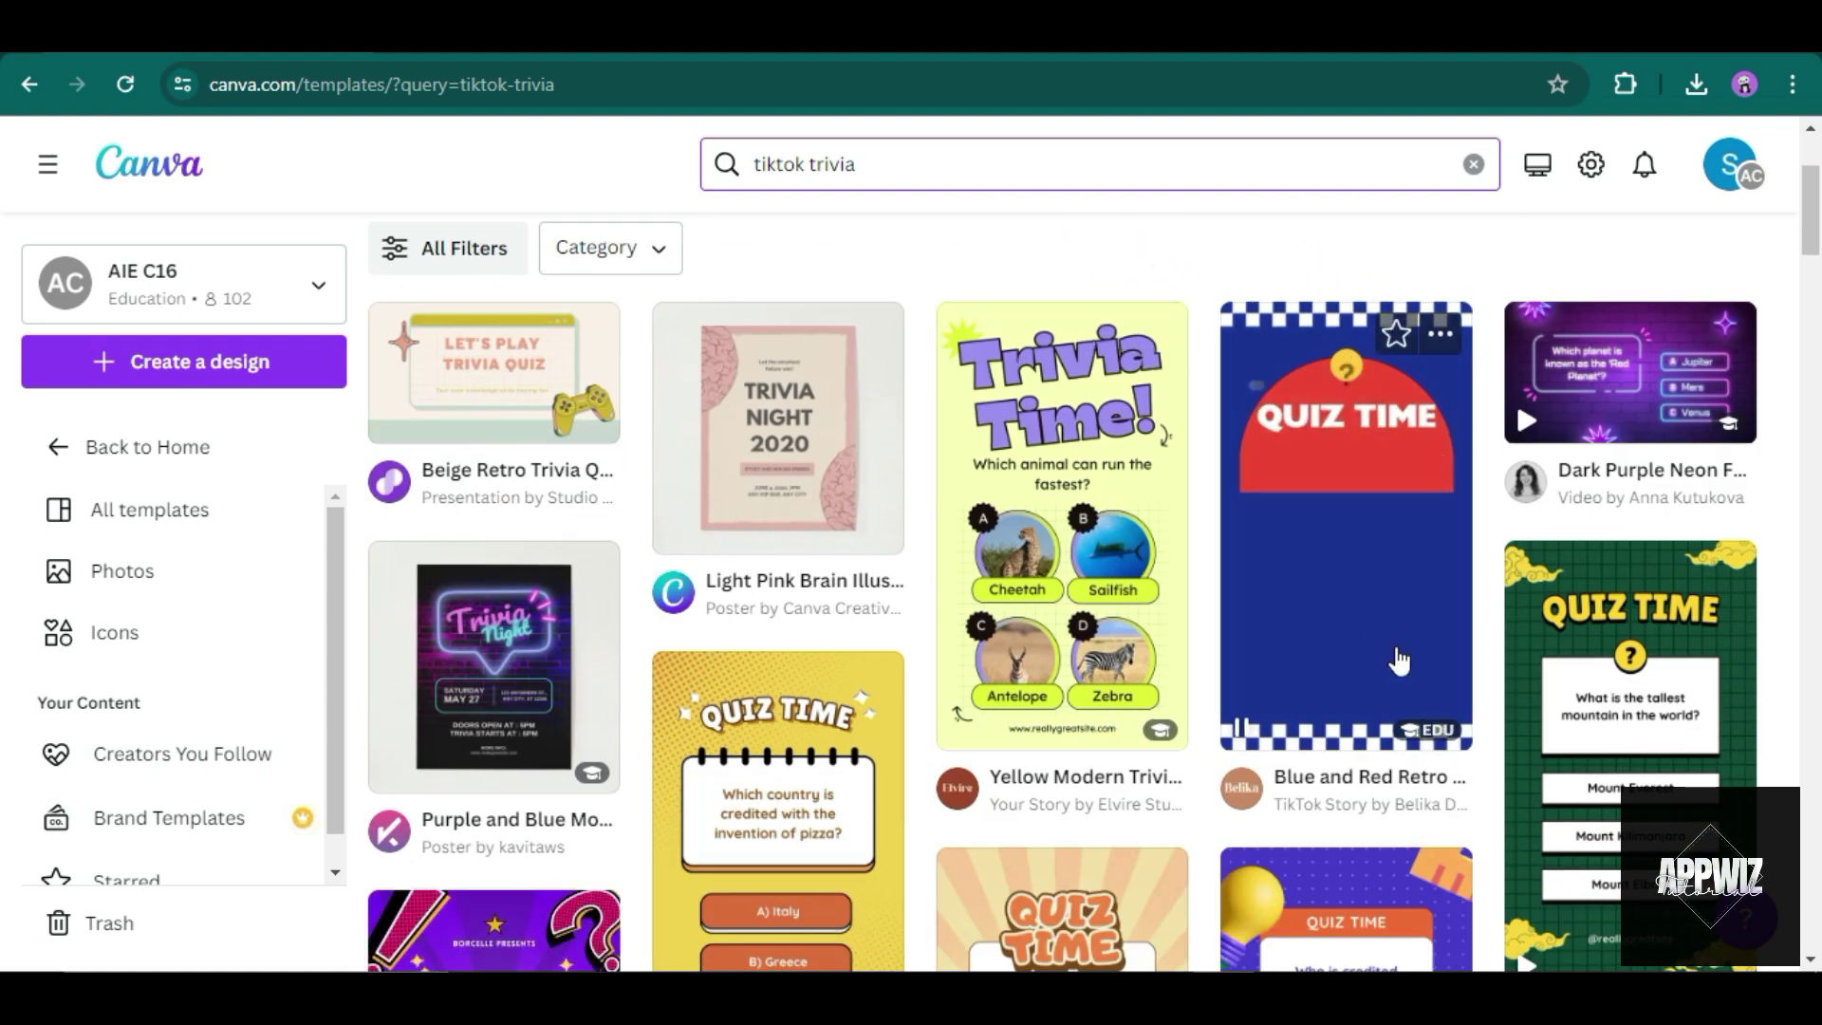
scroll(1253, 710, down, 6)
scroll(1253, 710, down, 6)
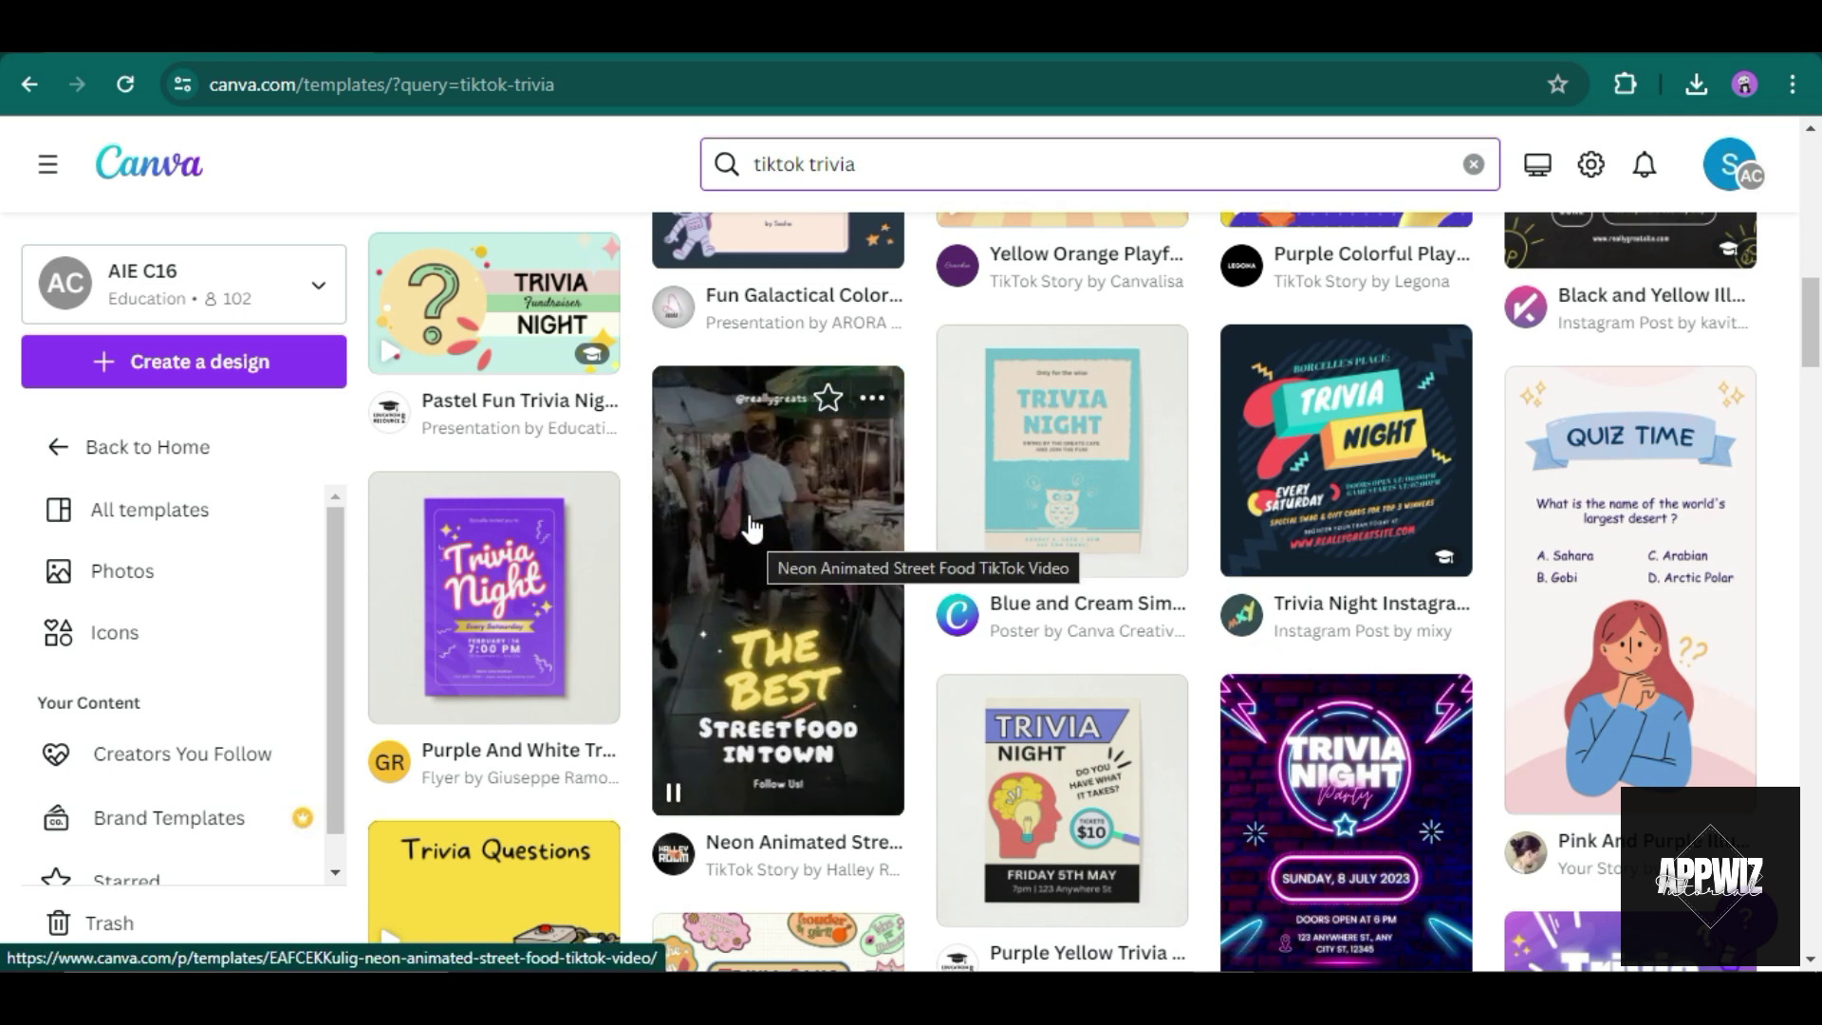
Open the Neon Animated Street Food TikTok Video template.
click(777, 509)
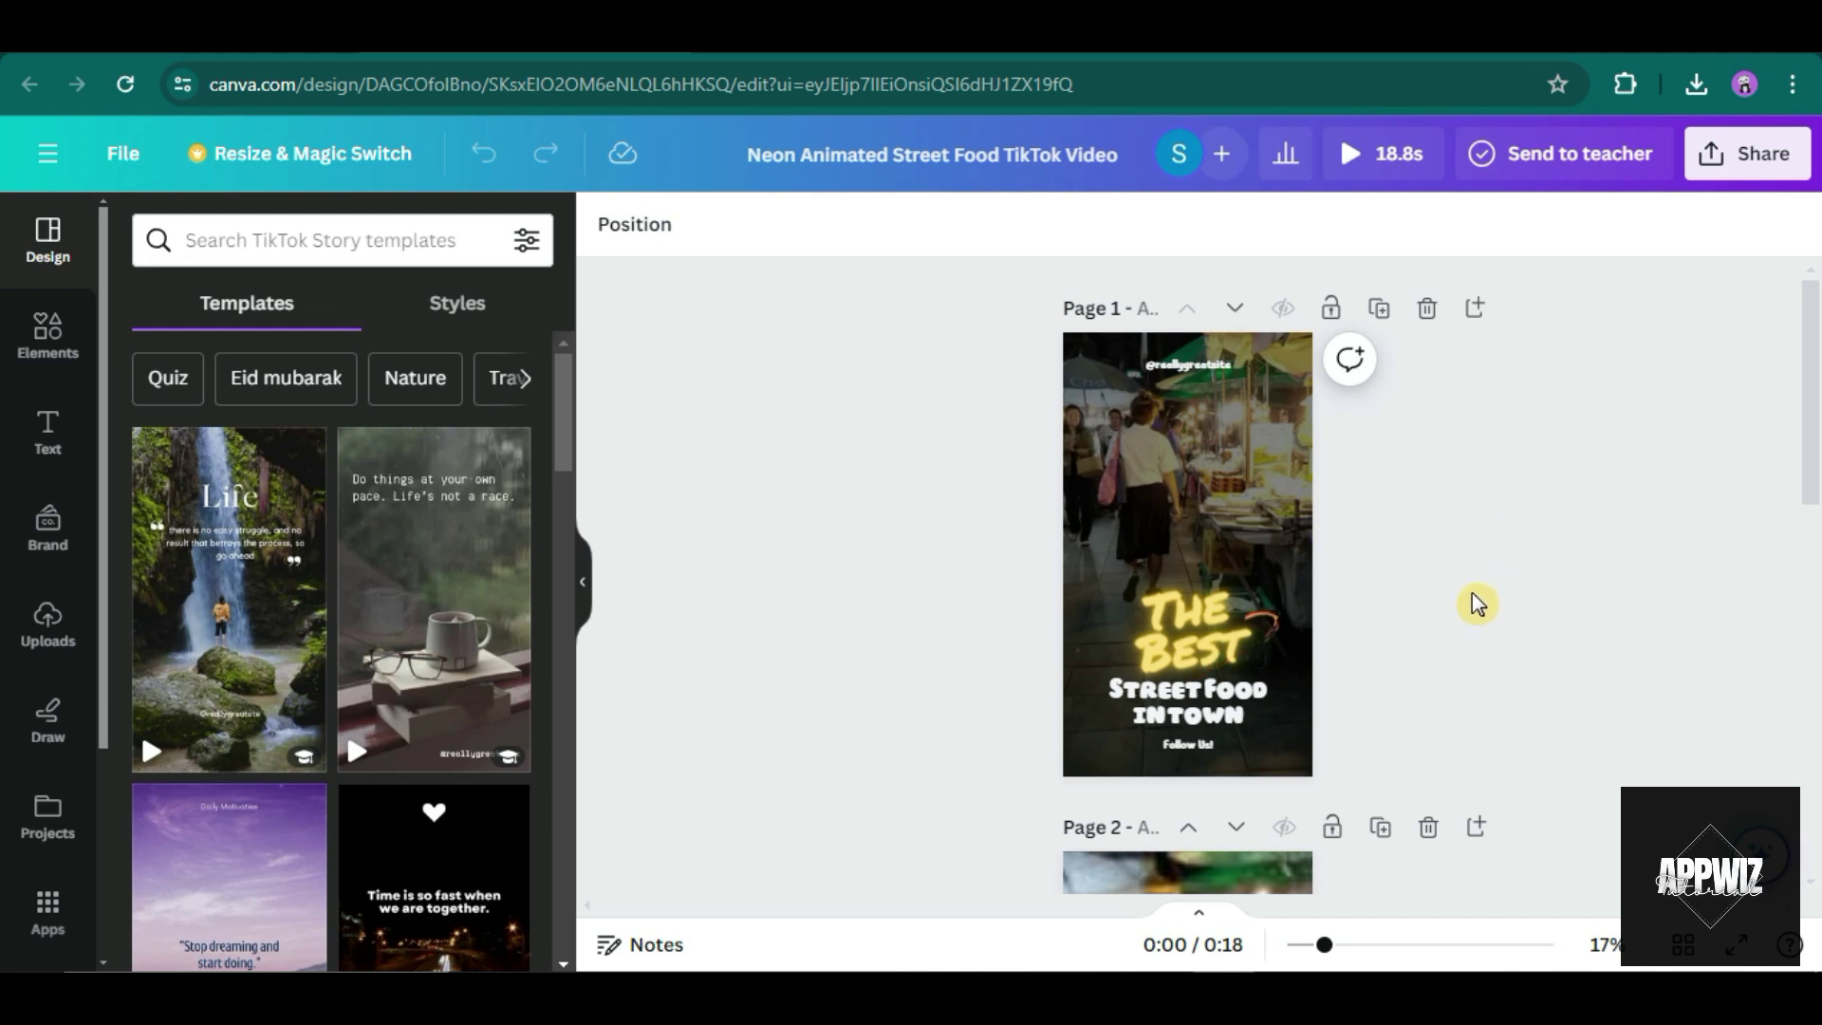
scroll(1480, 574, down, 5)
scroll(1556, 612, down, 3)
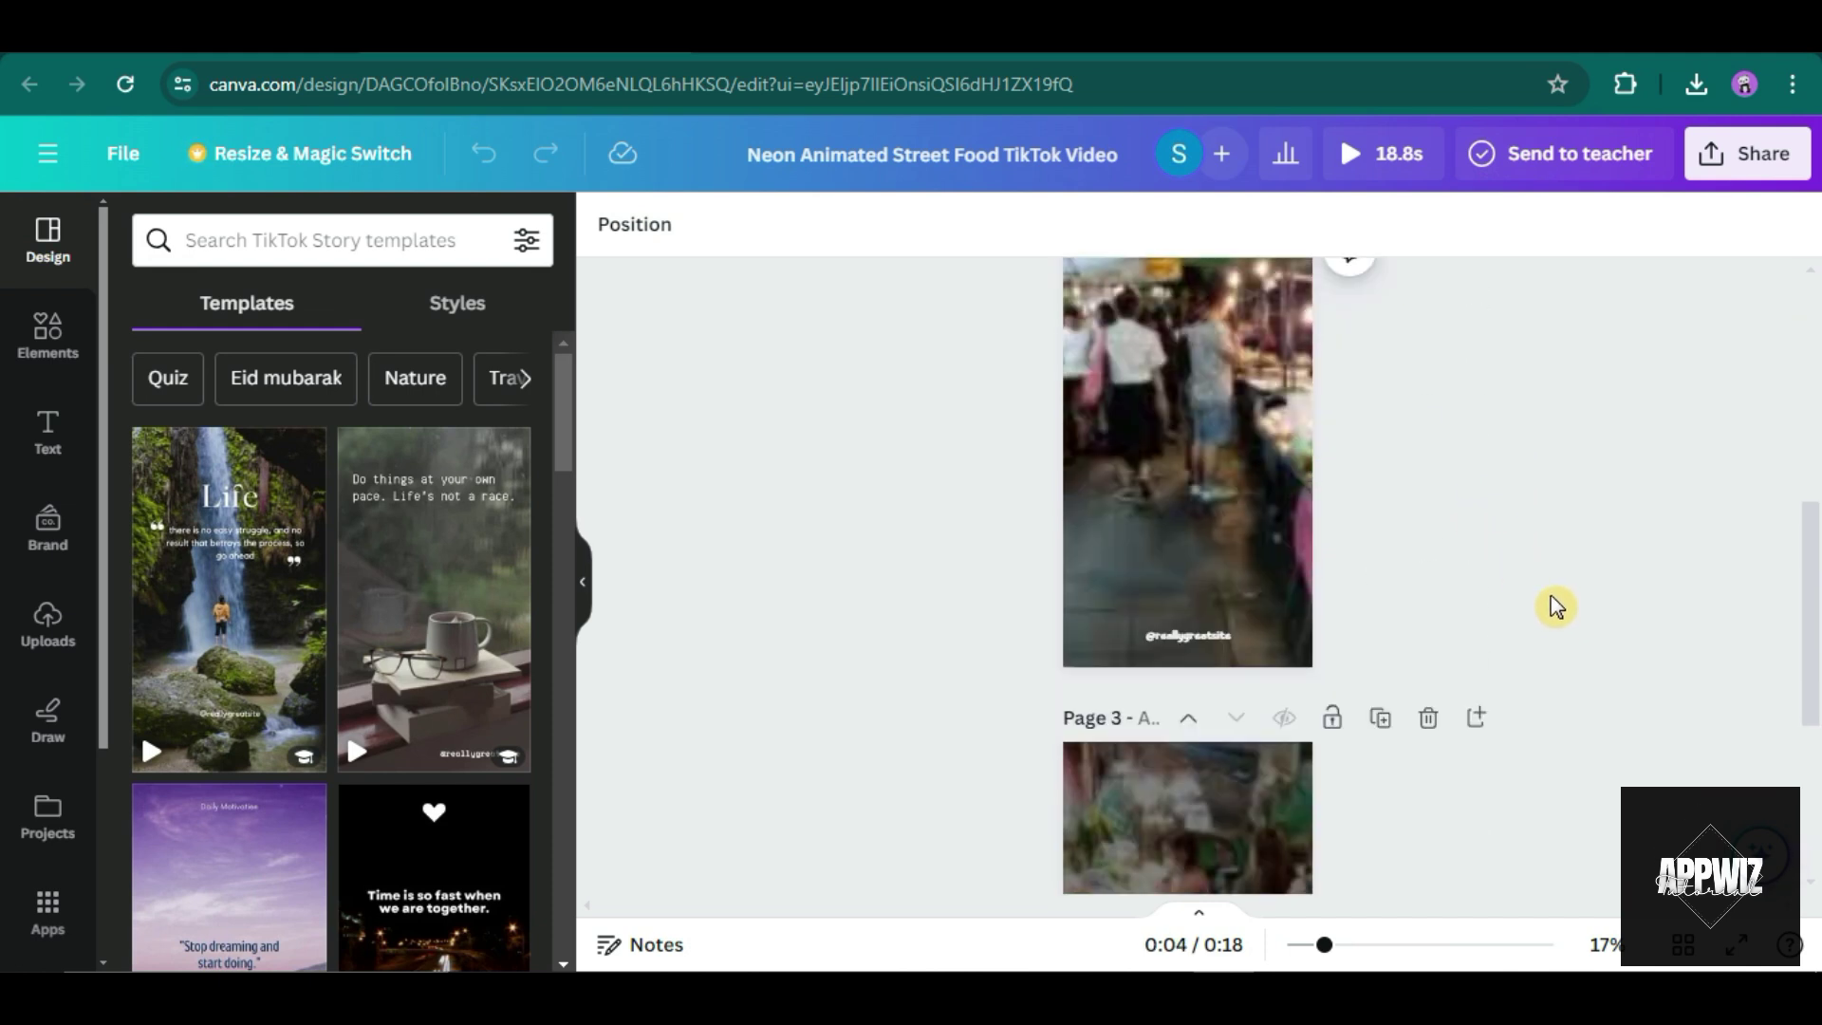
scroll(1461, 631, up, 4)
Delete the second and last pages, leaving only the 5-second first page.
click(1199, 913)
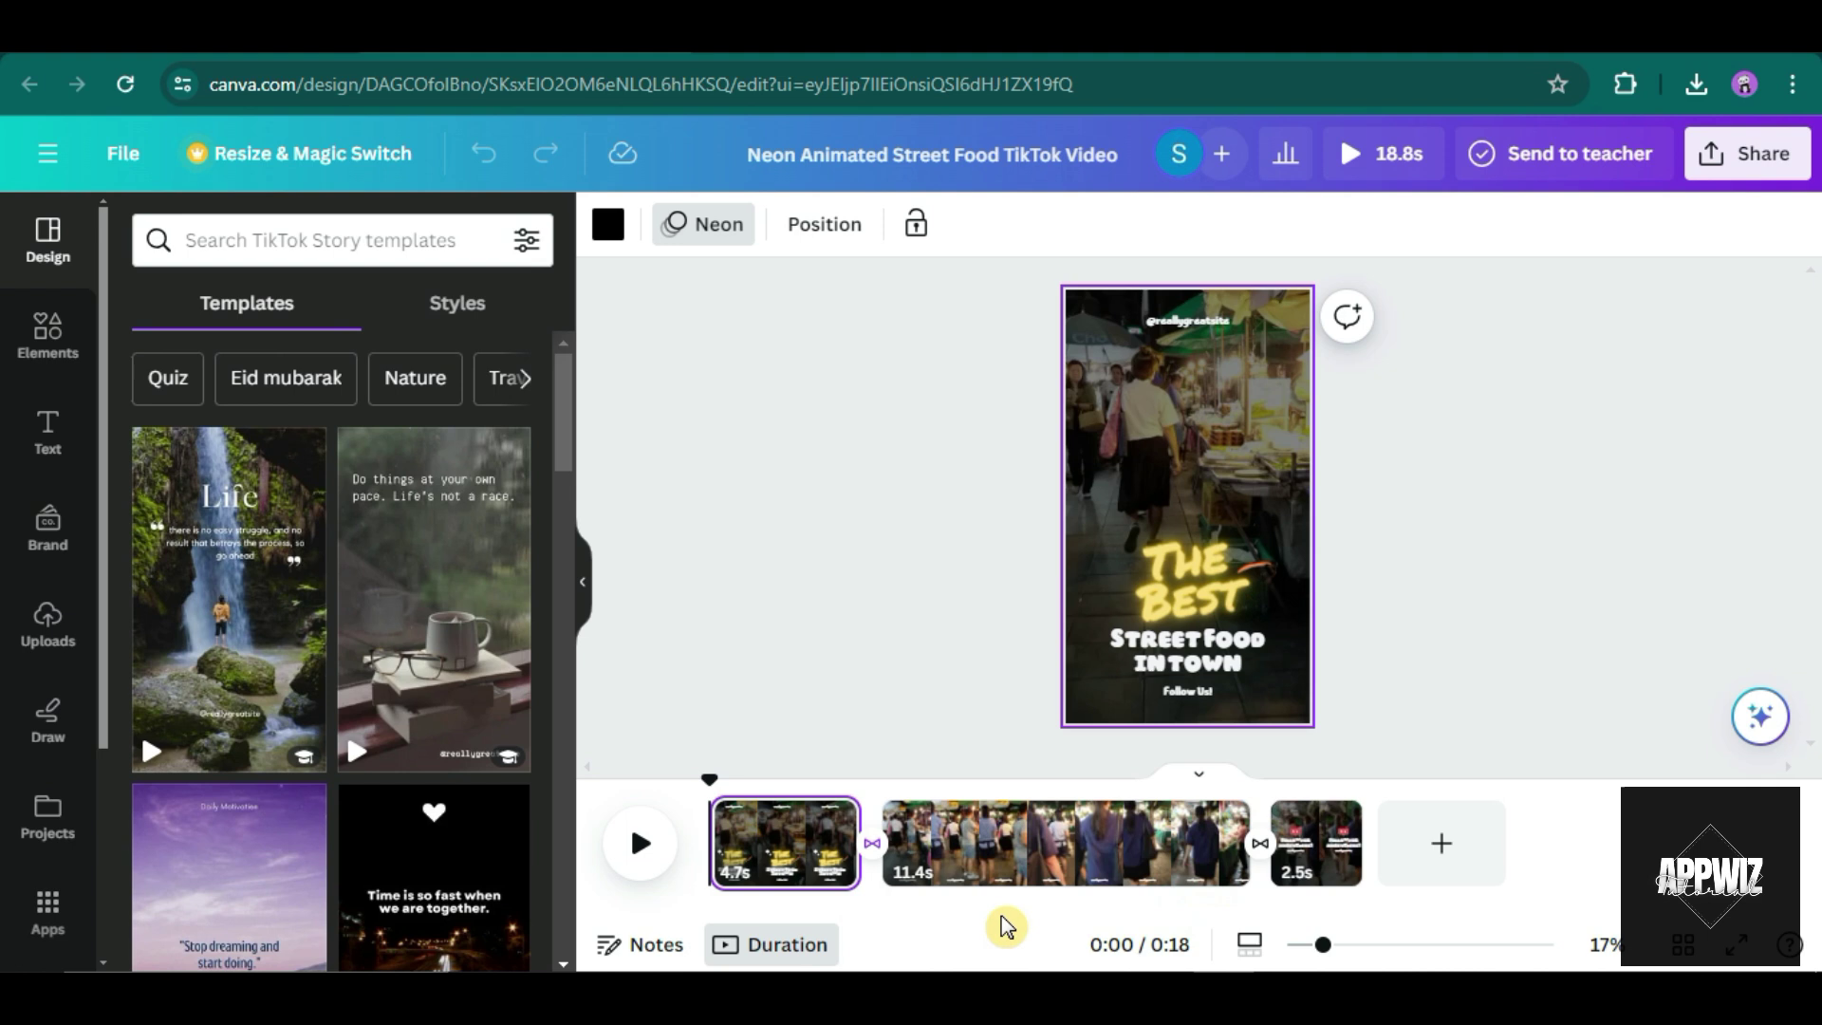
click(1057, 859)
right_click(1058, 859)
click(1205, 427)
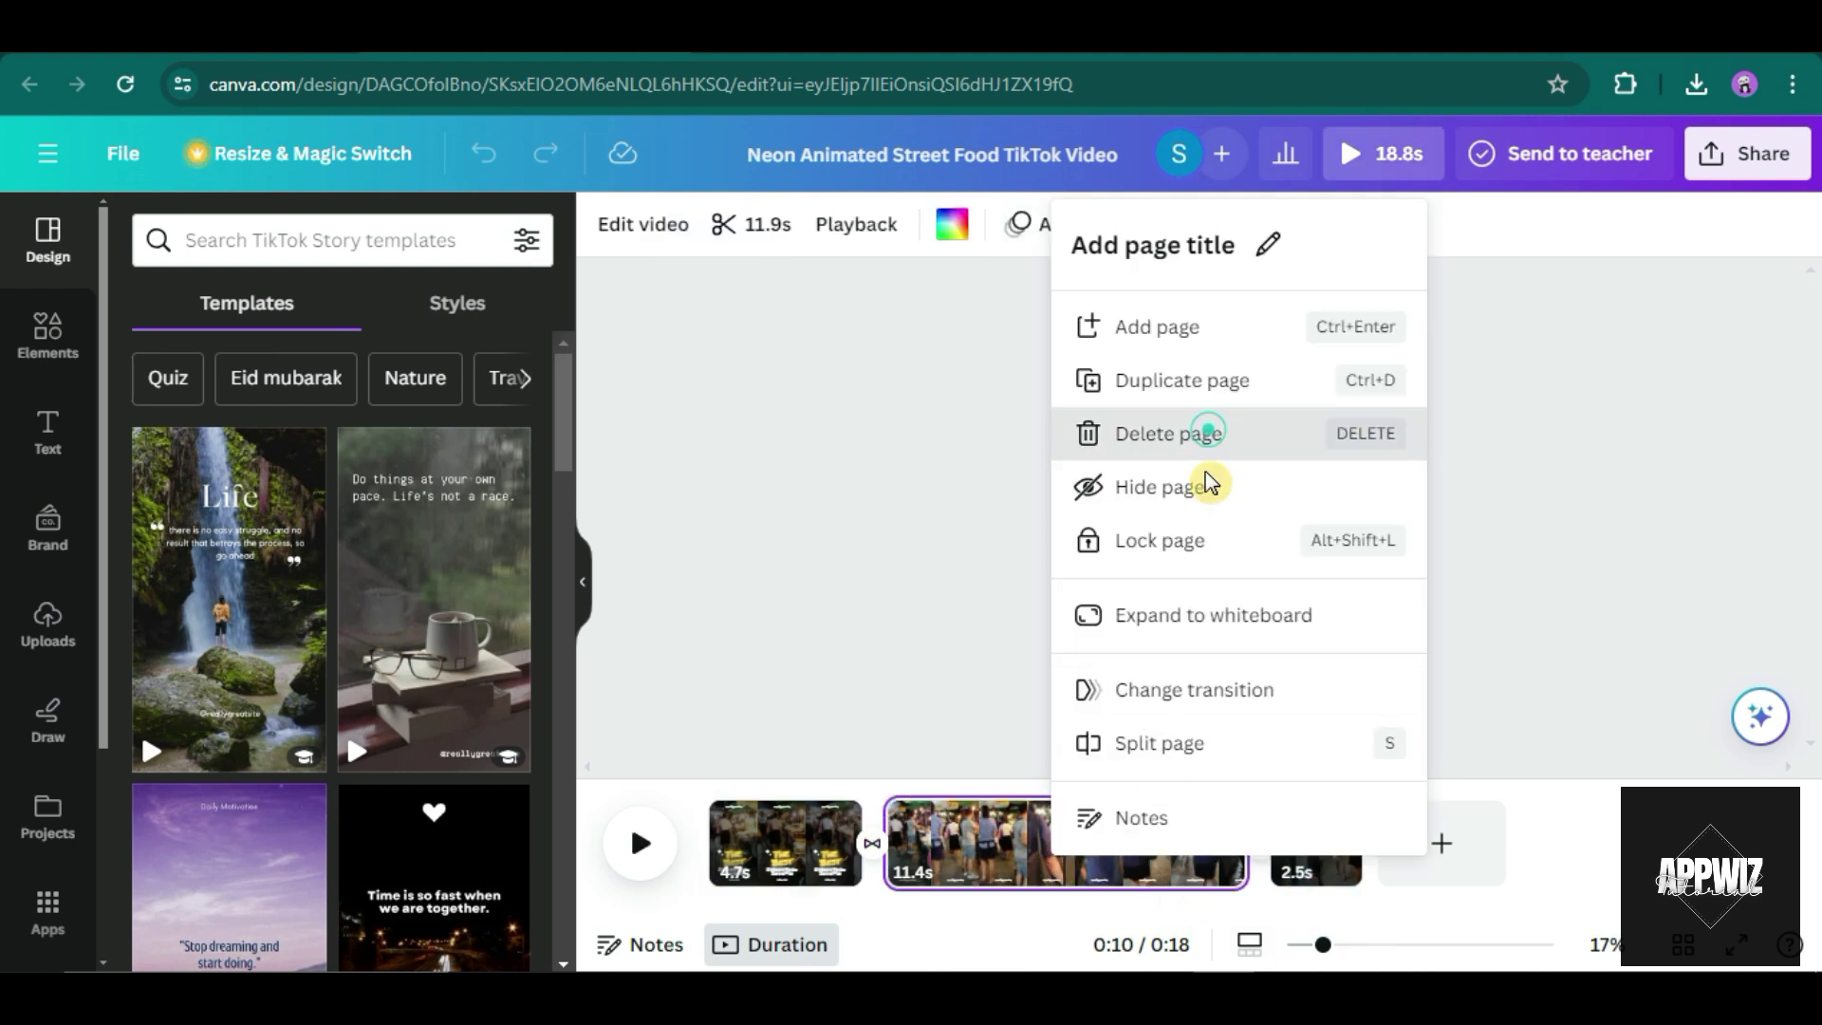
right_click(913, 868)
click(1041, 492)
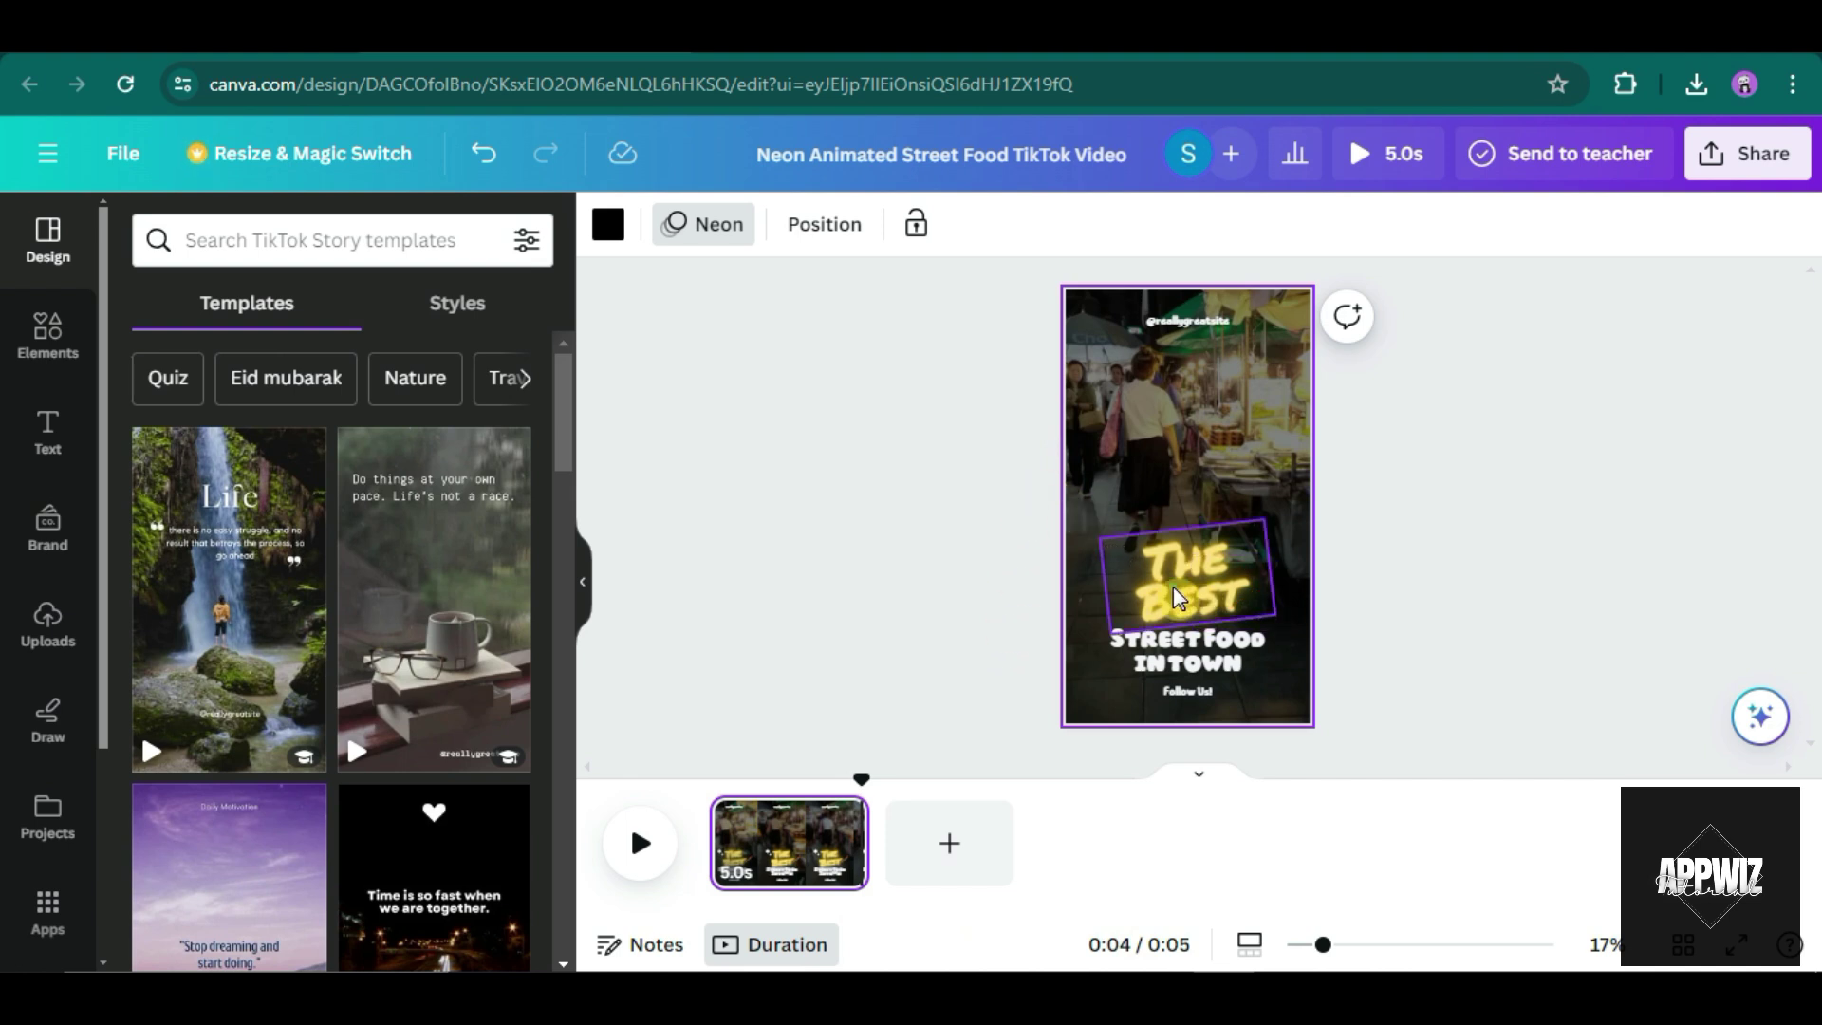
Move THE BEST heading up near the top of the page.
drag(1176, 596, 1191, 416)
click(1198, 773)
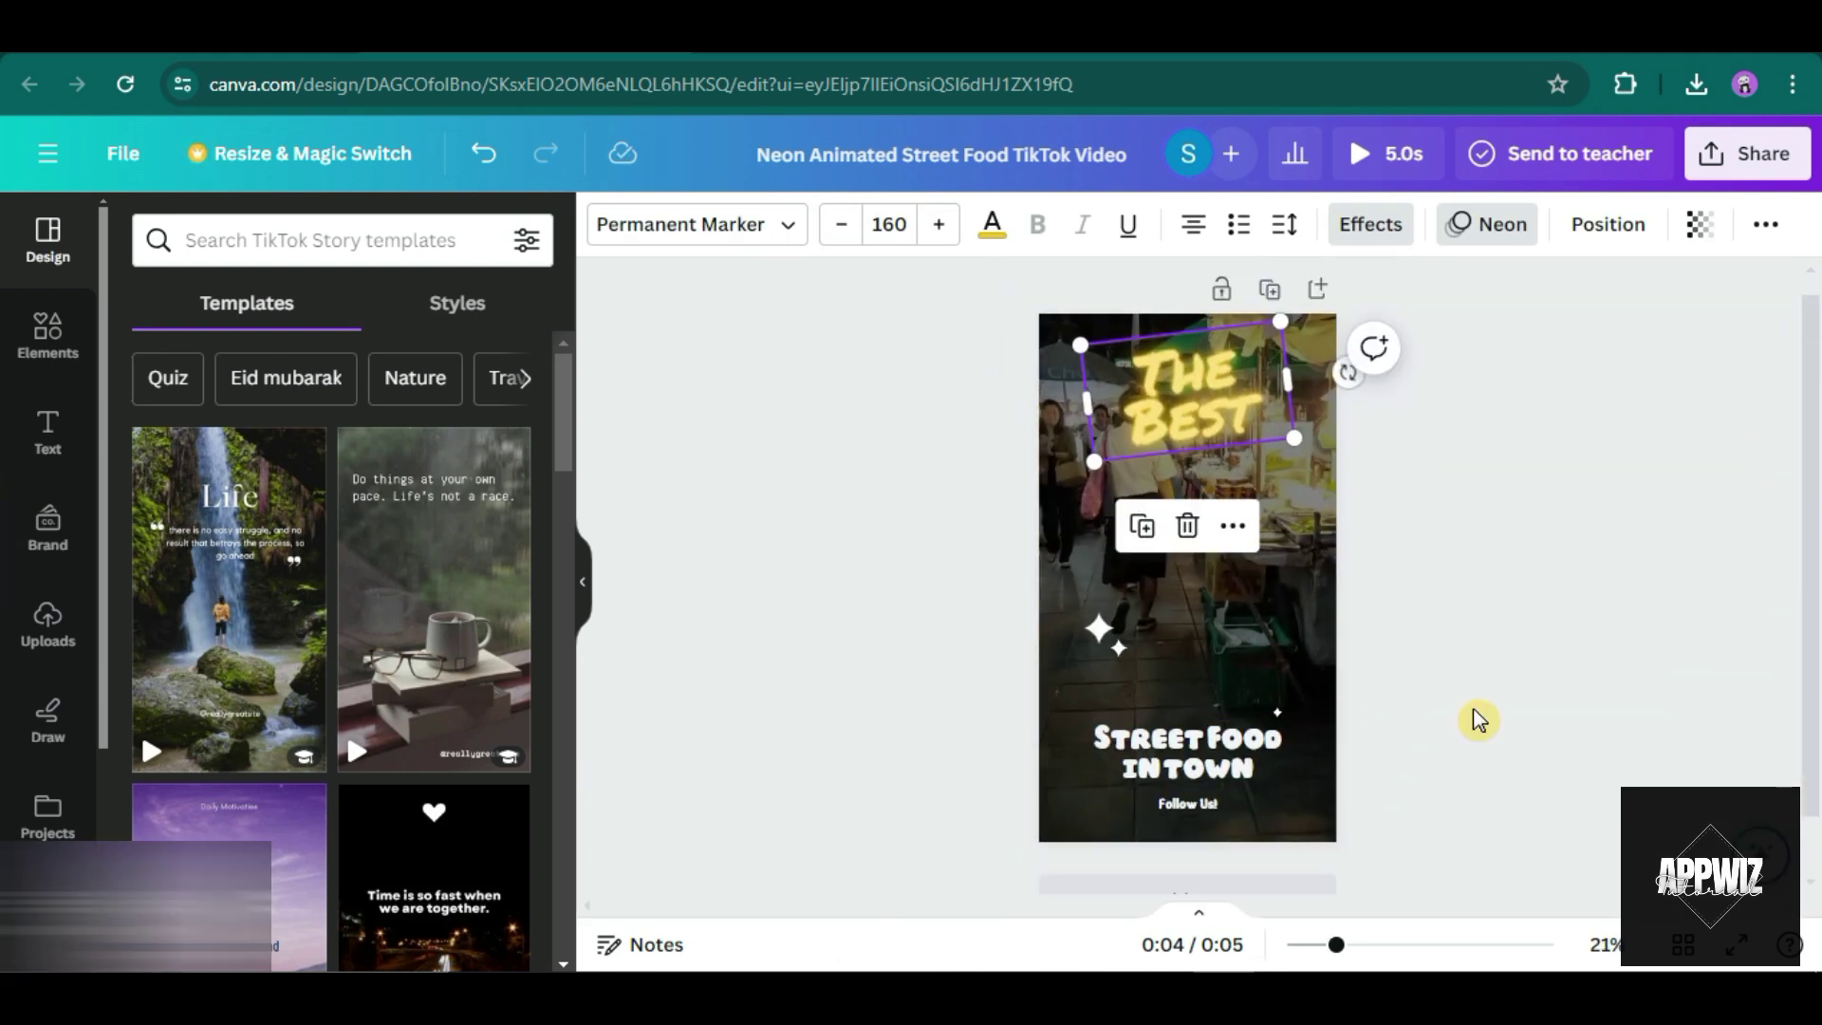
click(1479, 720)
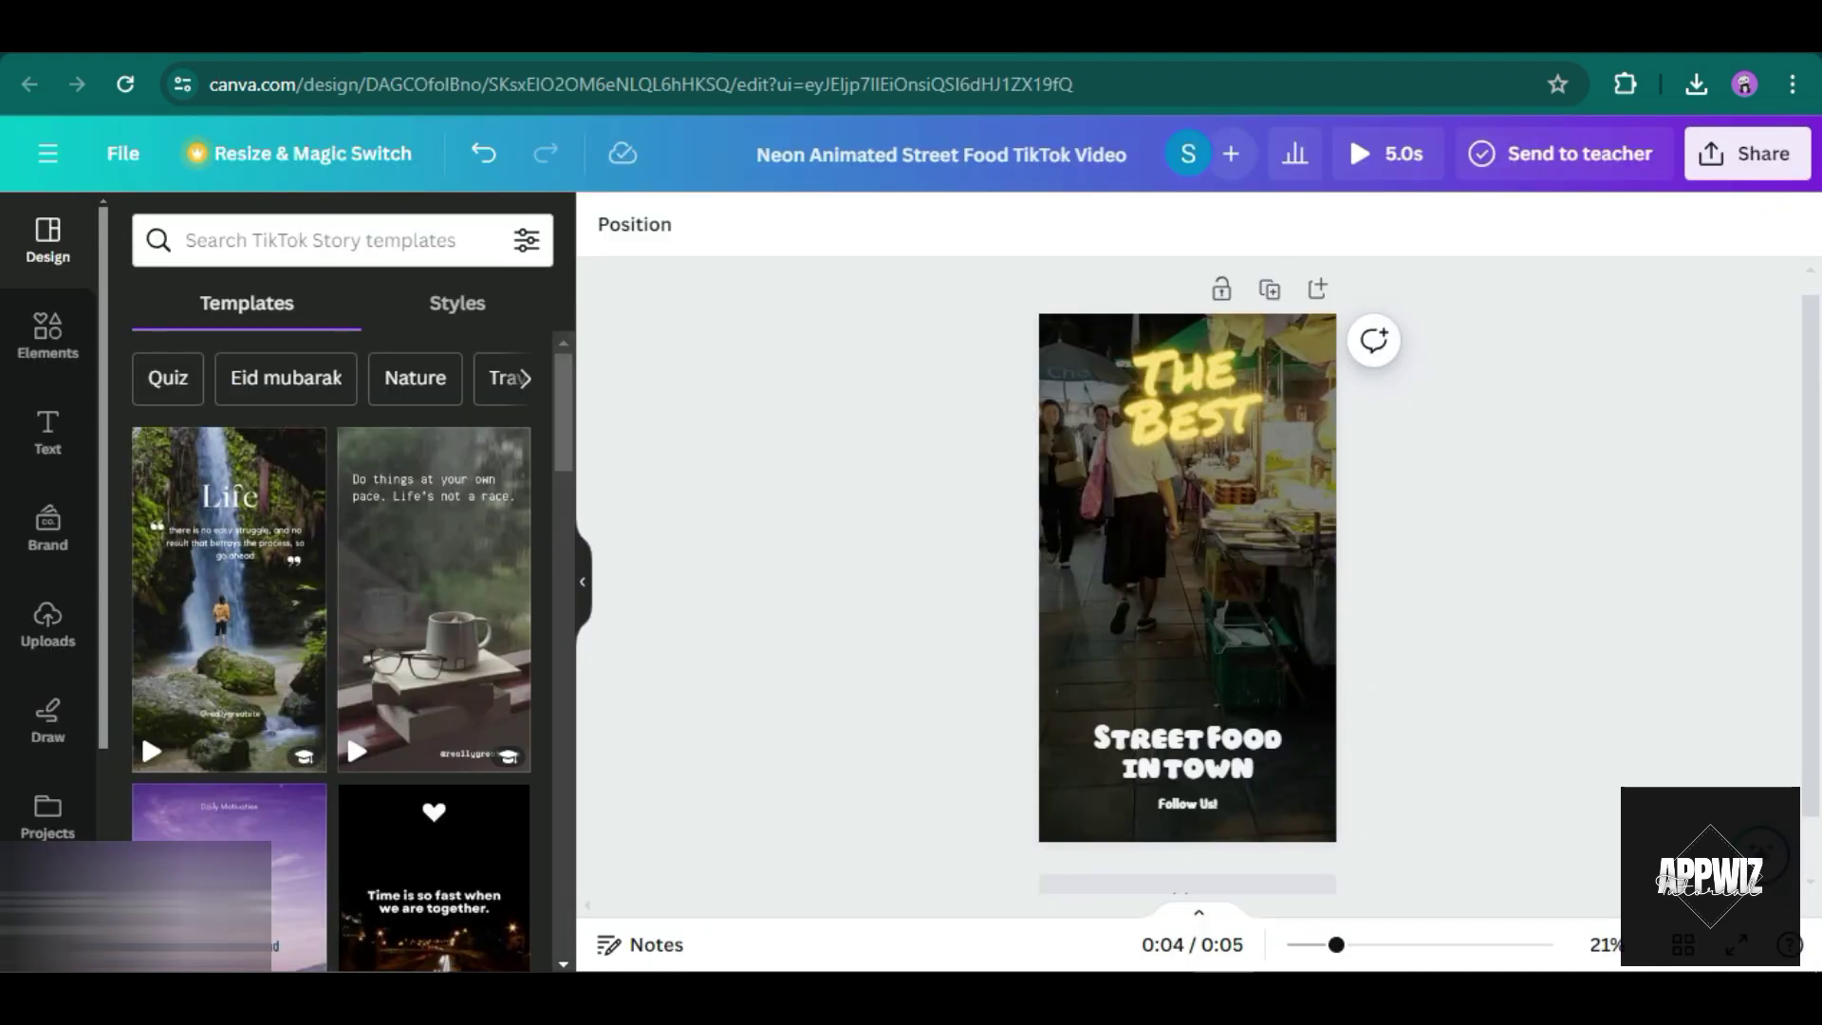
Delete the street-food background video, leaving the page black.
click(1309, 515)
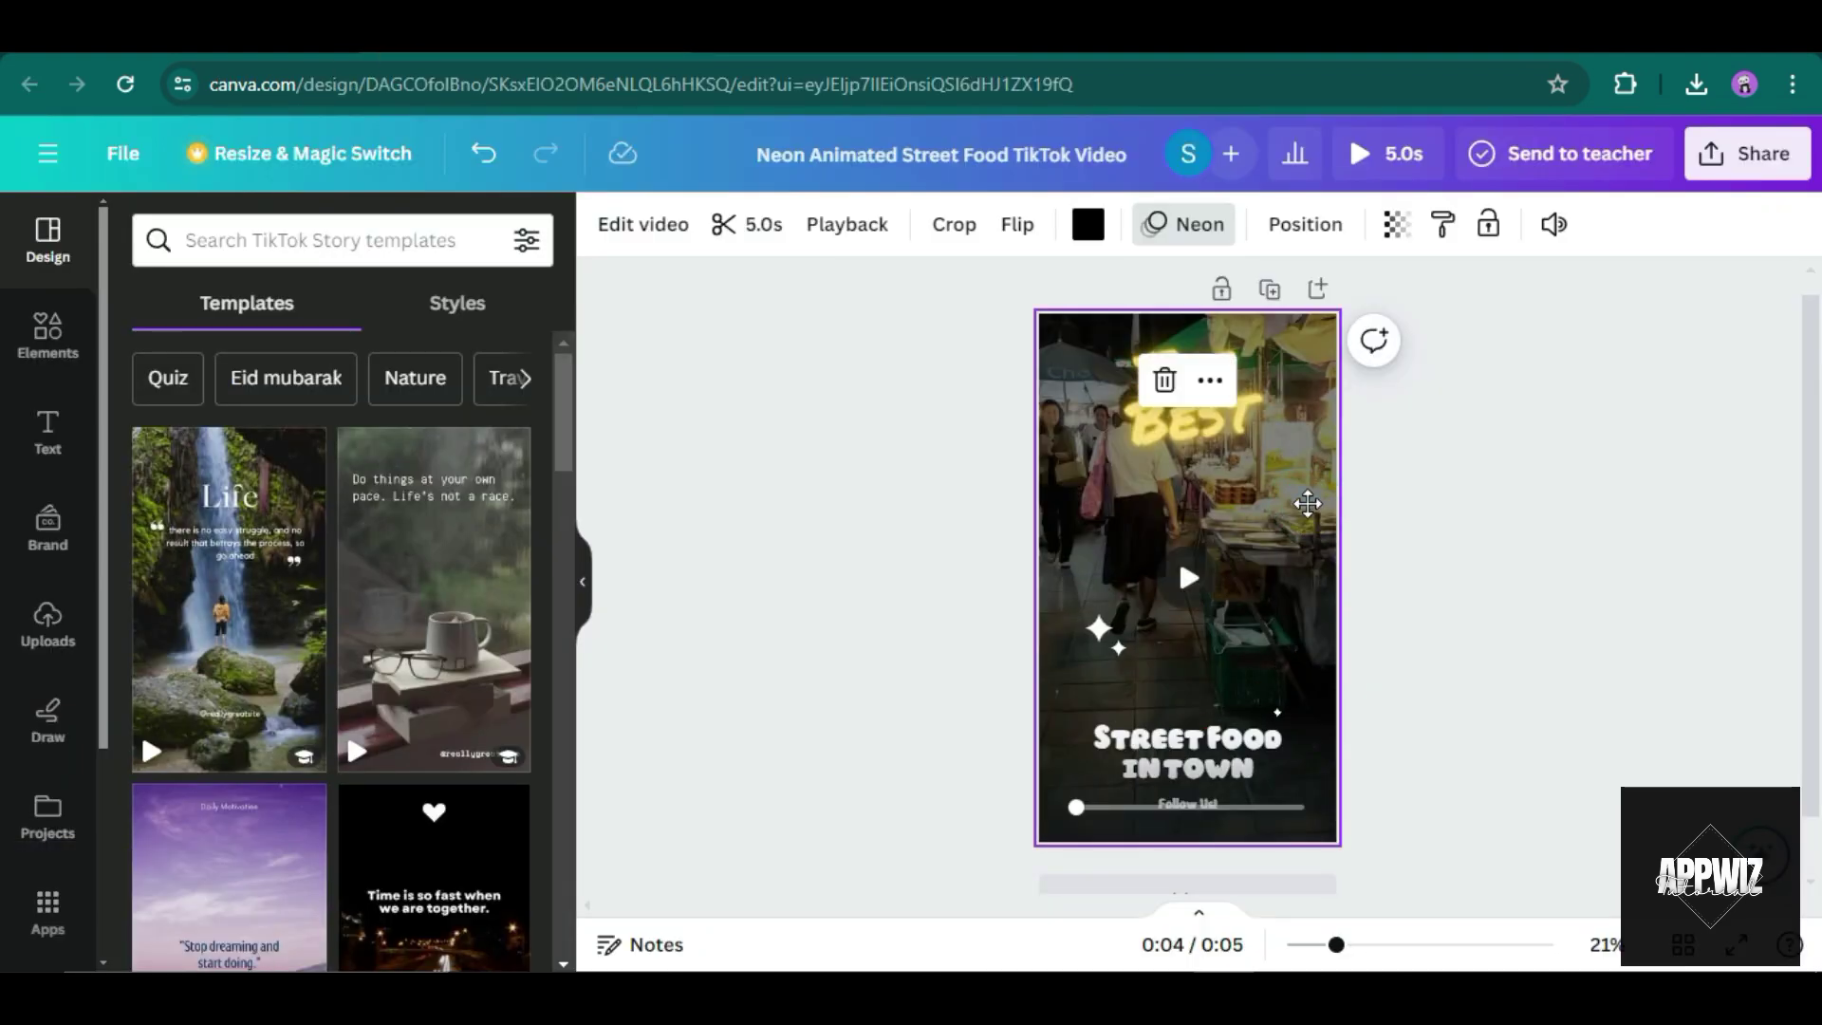
double_click(1307, 500)
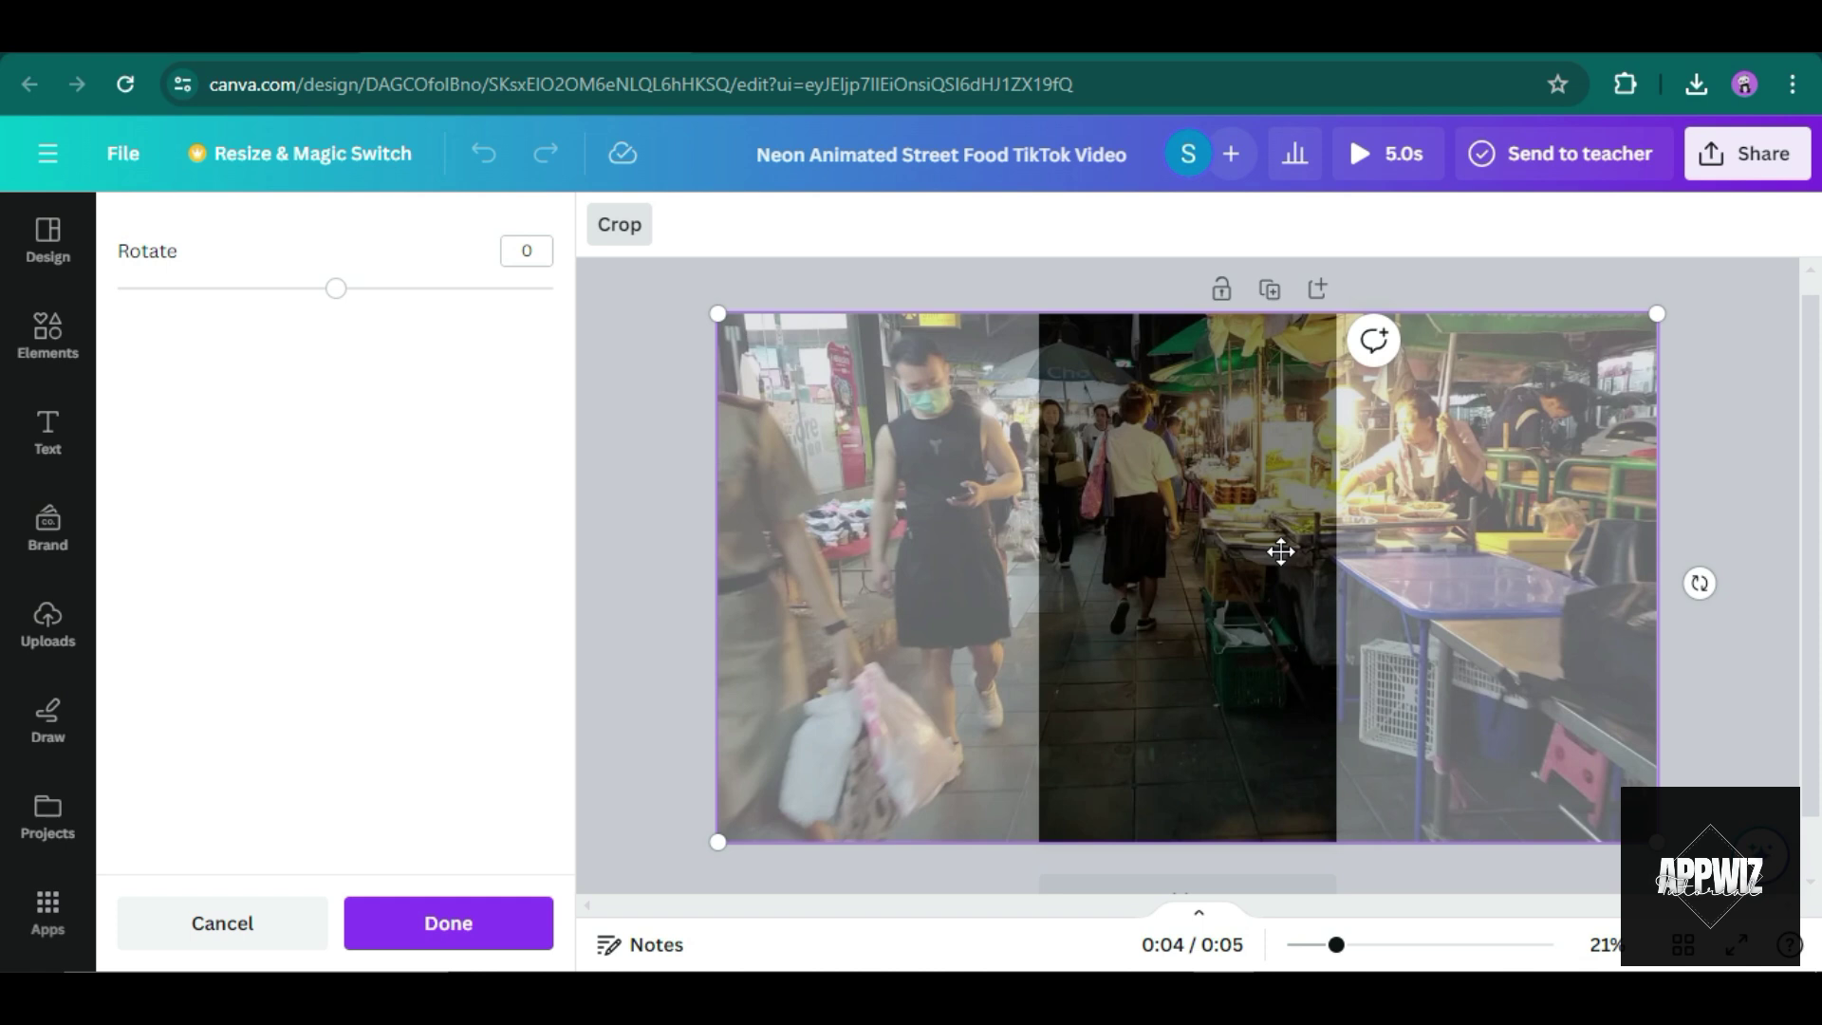
key(Delete)
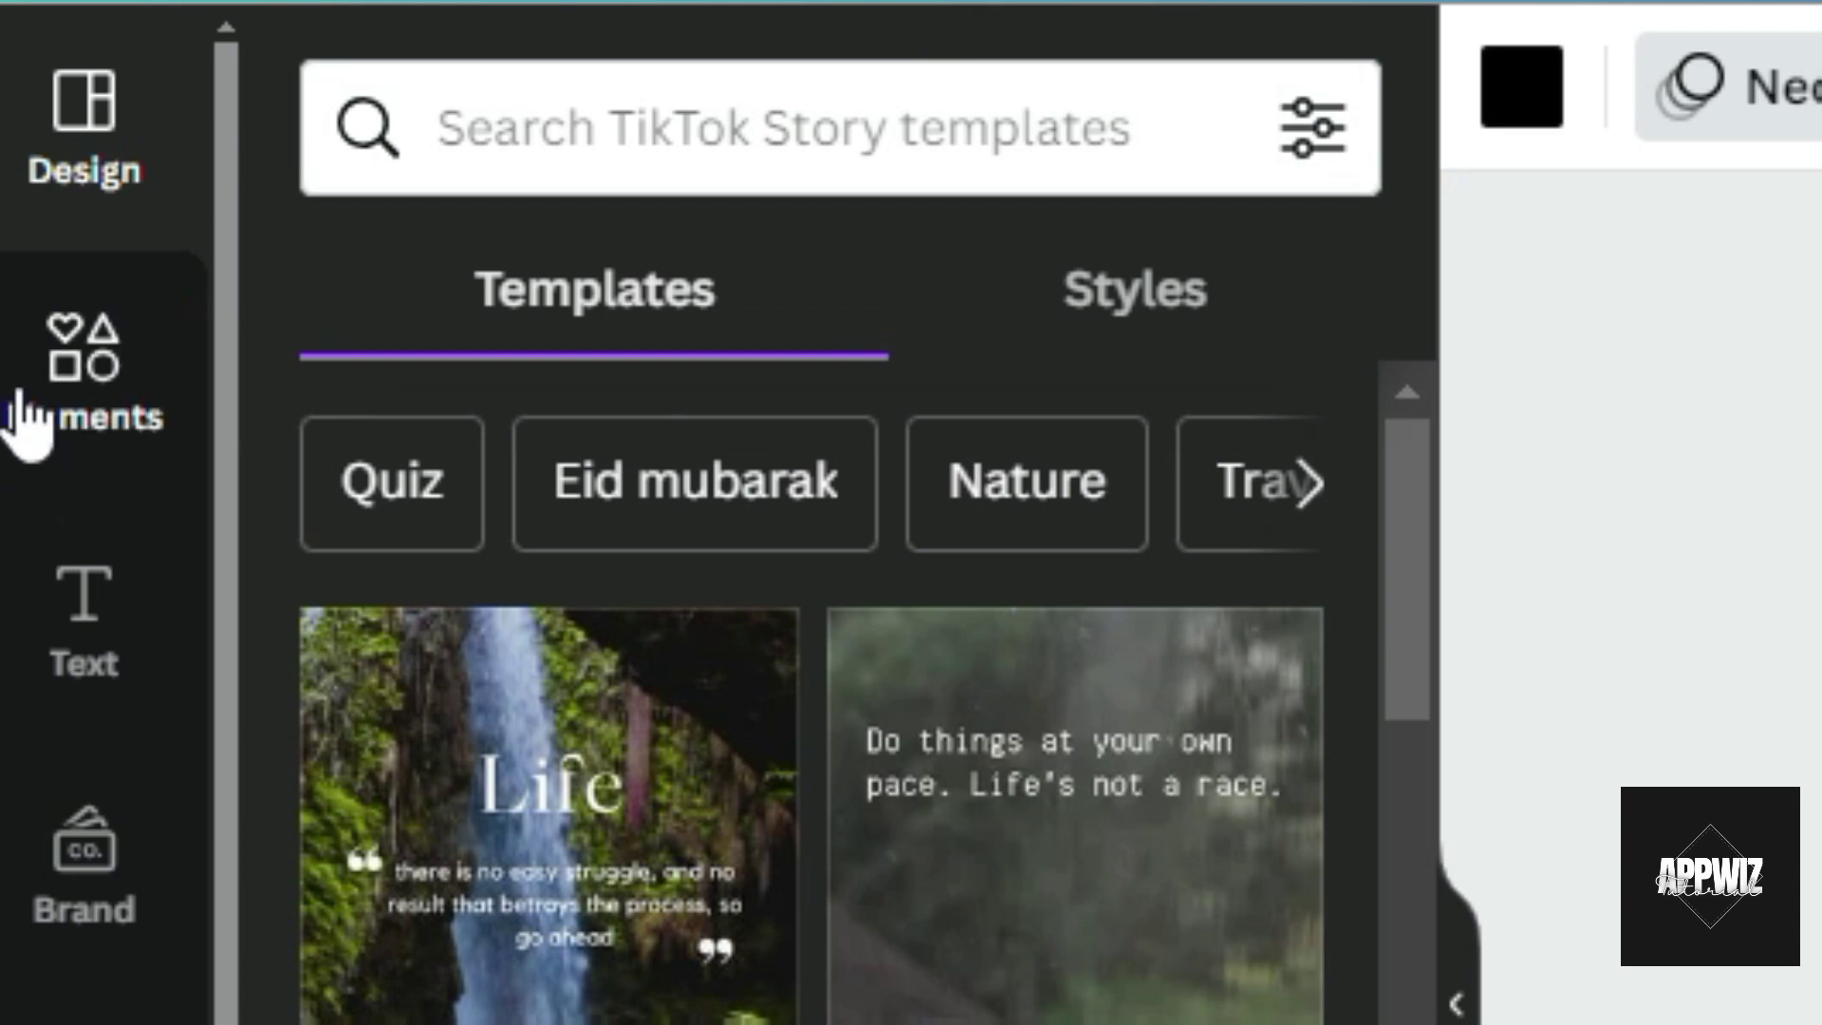
Search the Elements library for 'canada'.
click(28, 417)
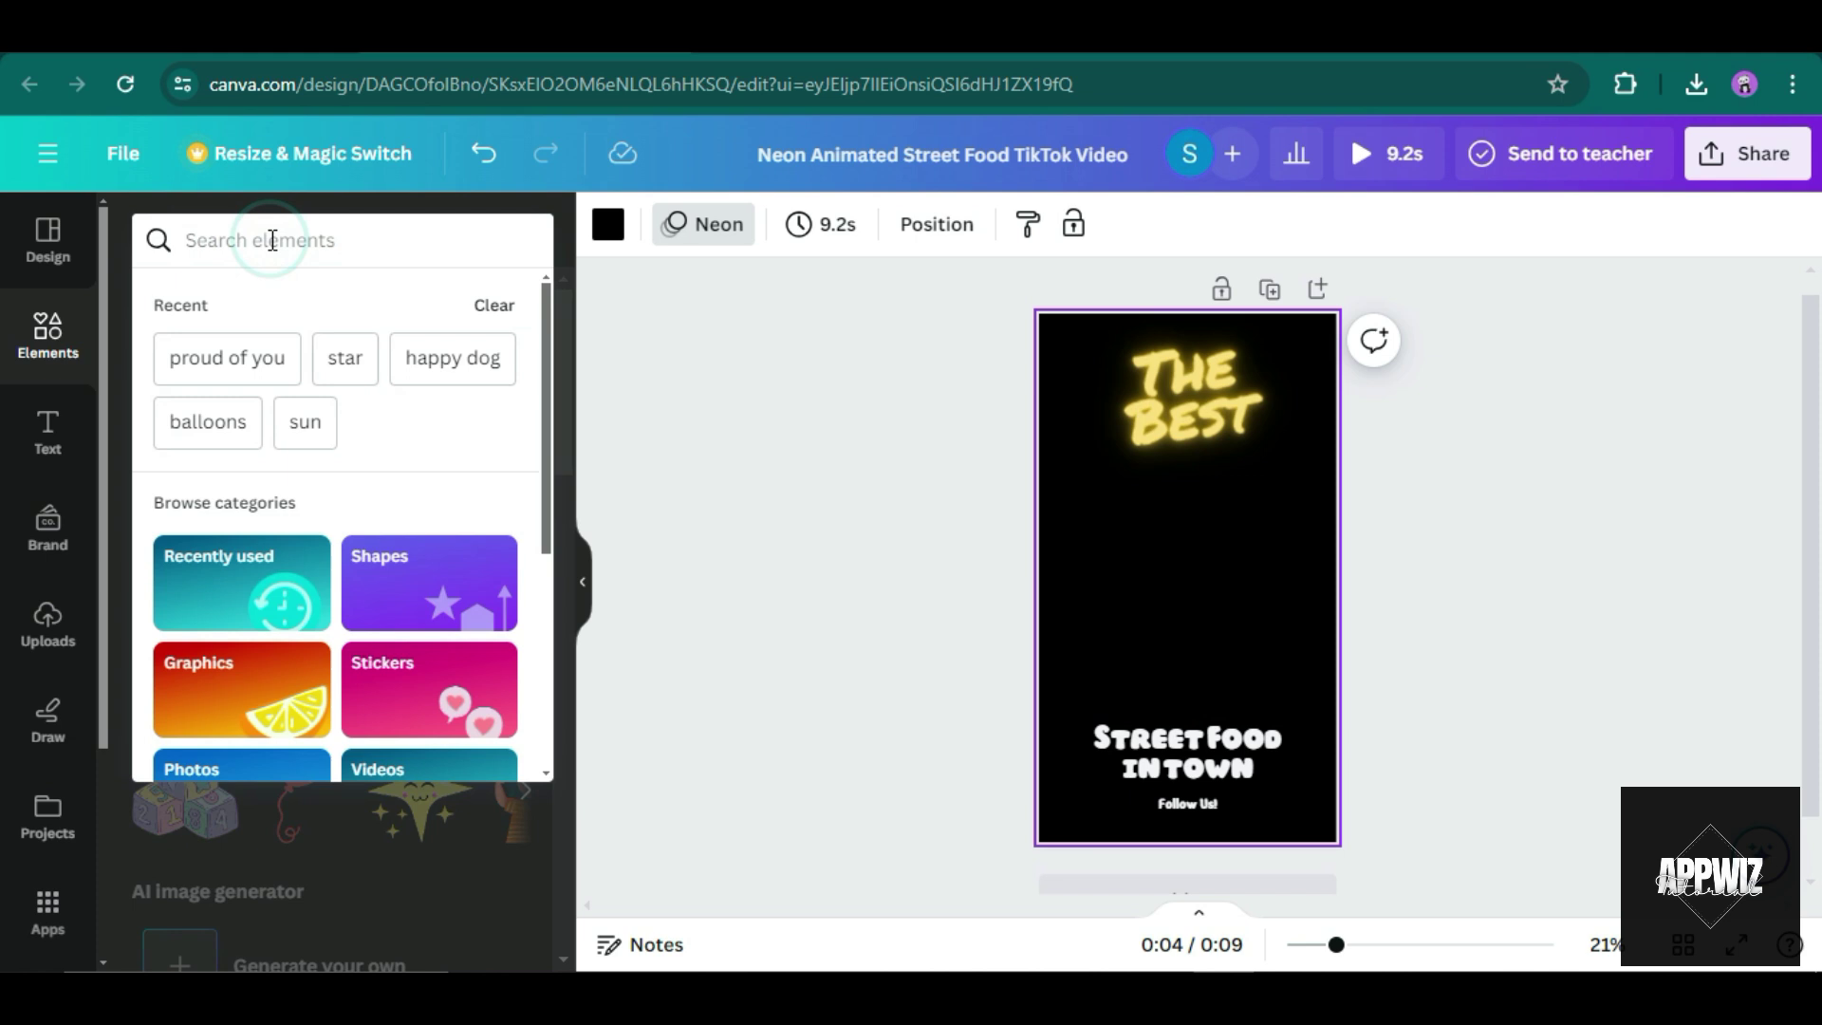
text(canda)
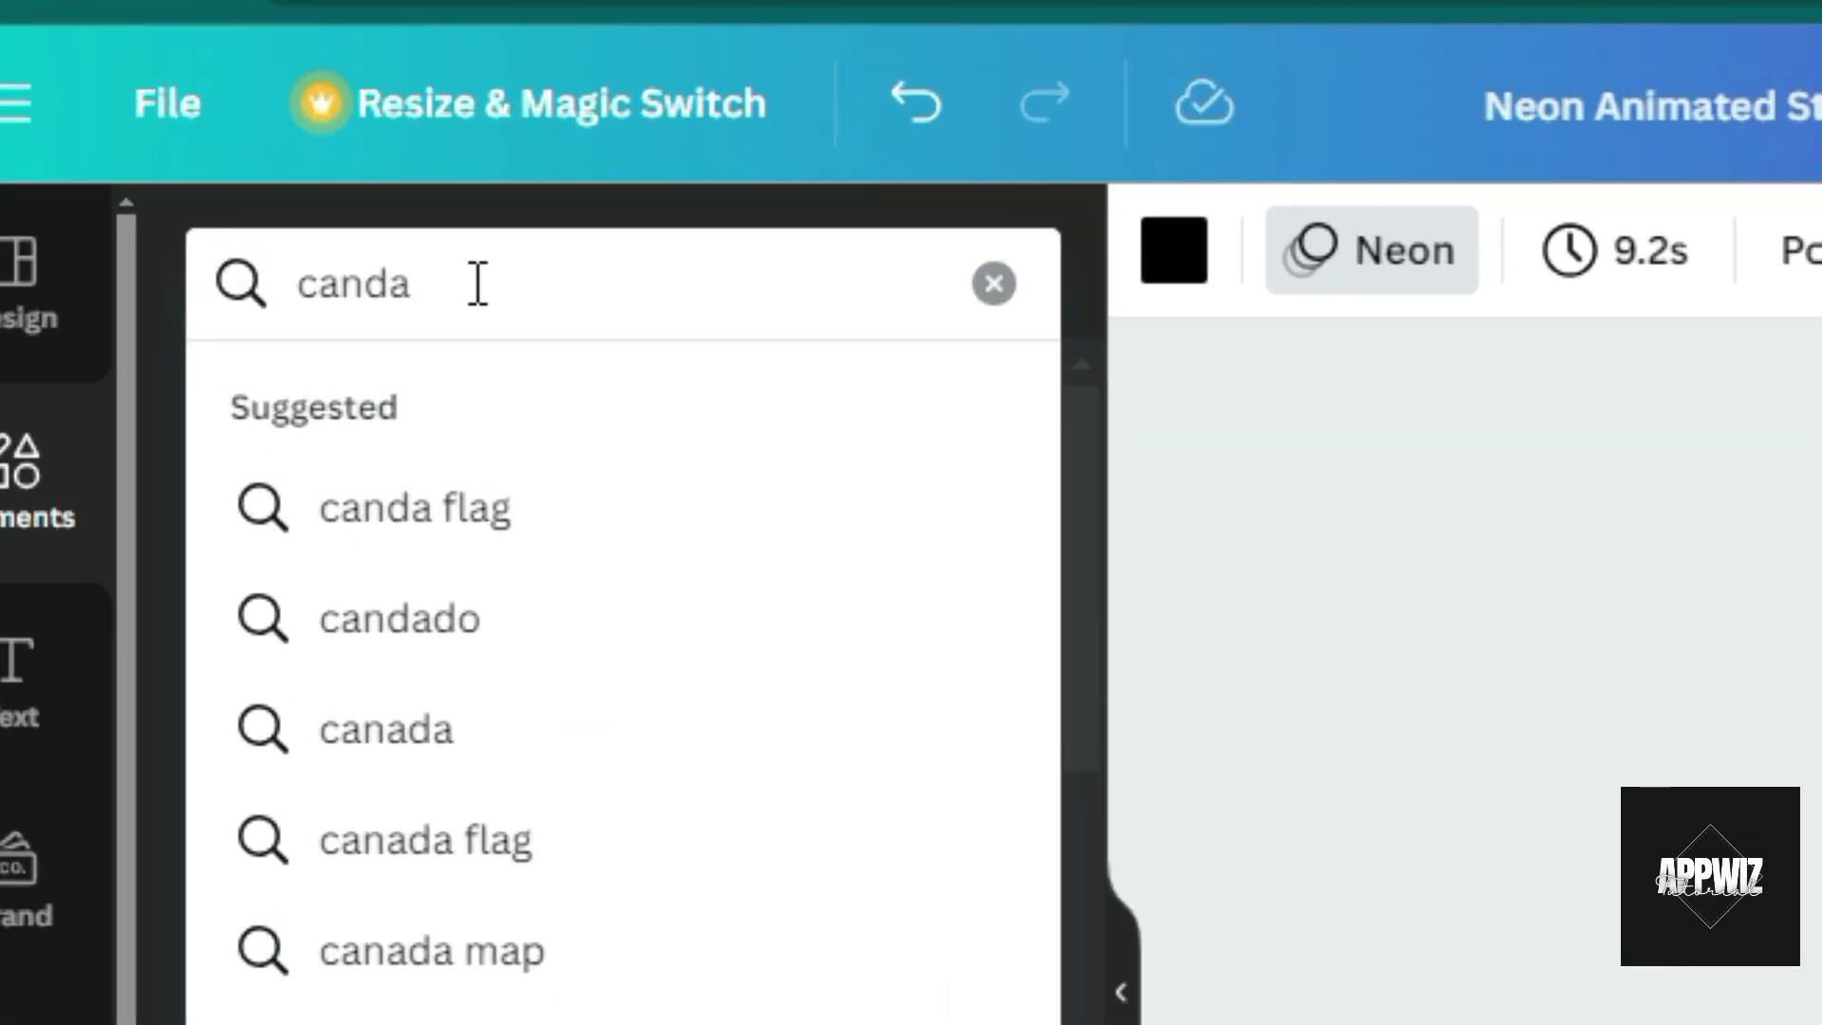
key(BackSpace)
key(BackSpace)
text(a)
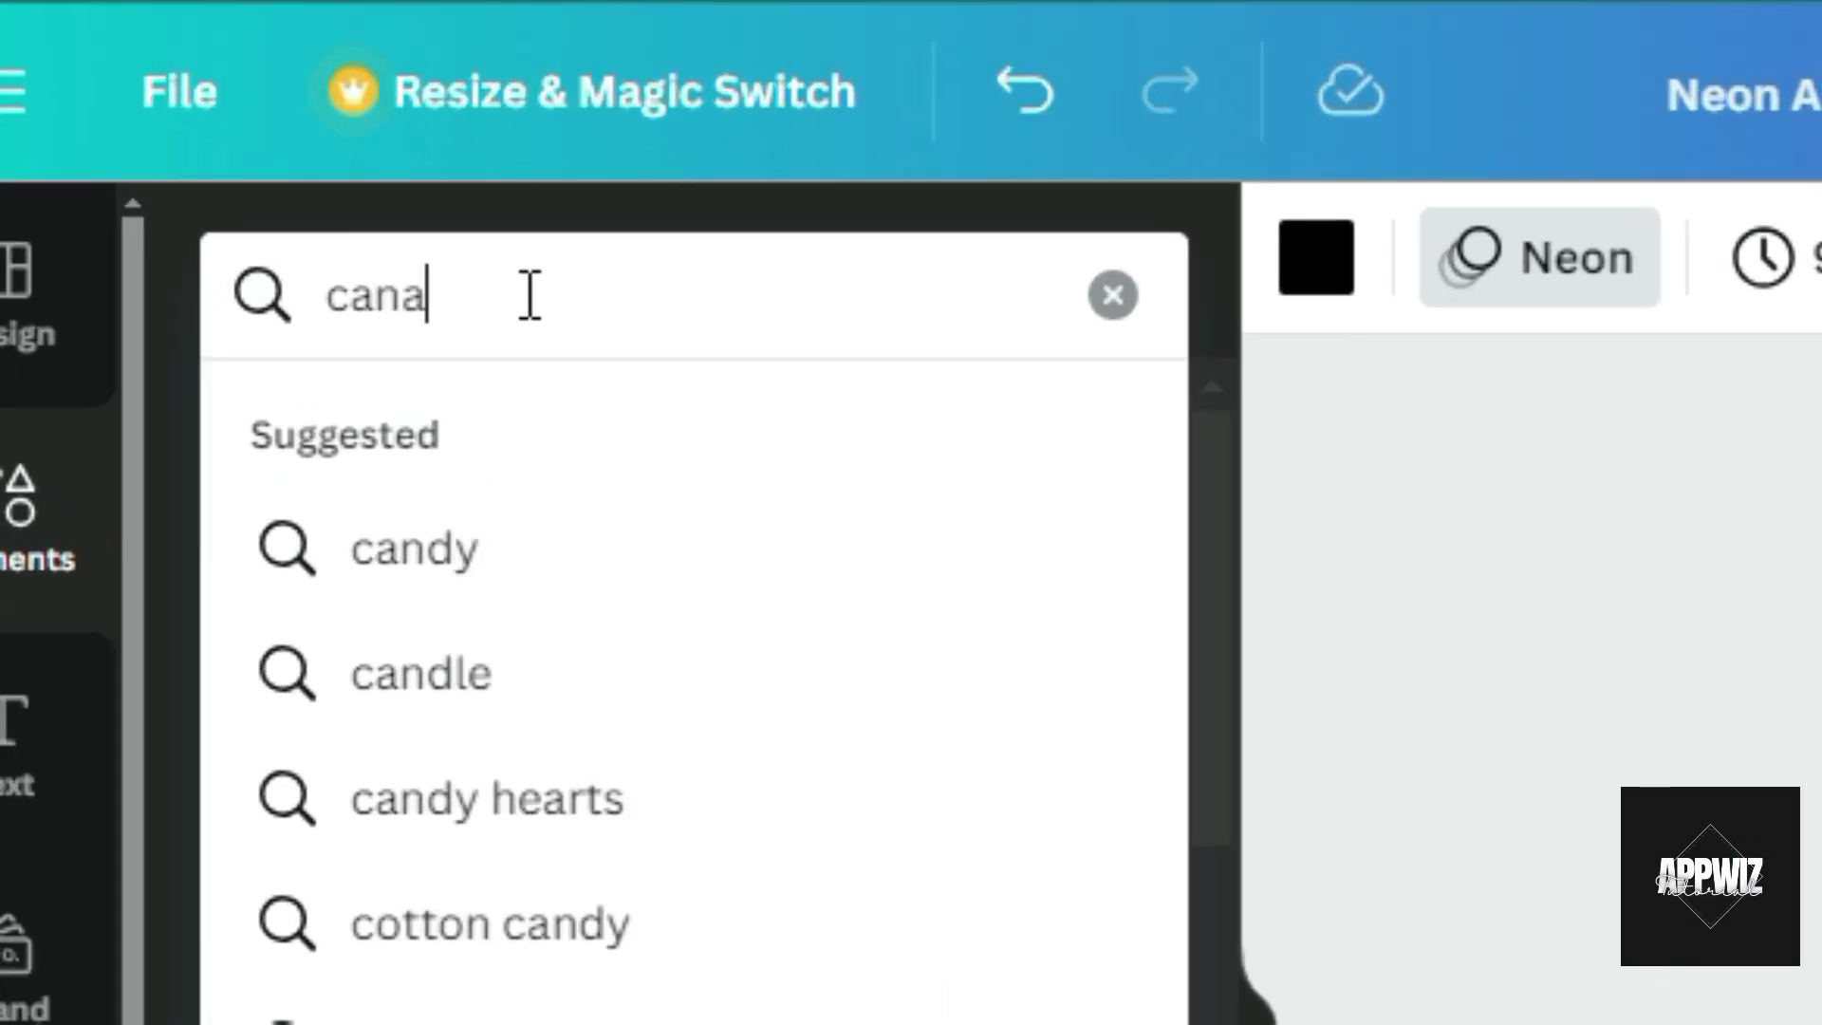
text(da)
key(Return)
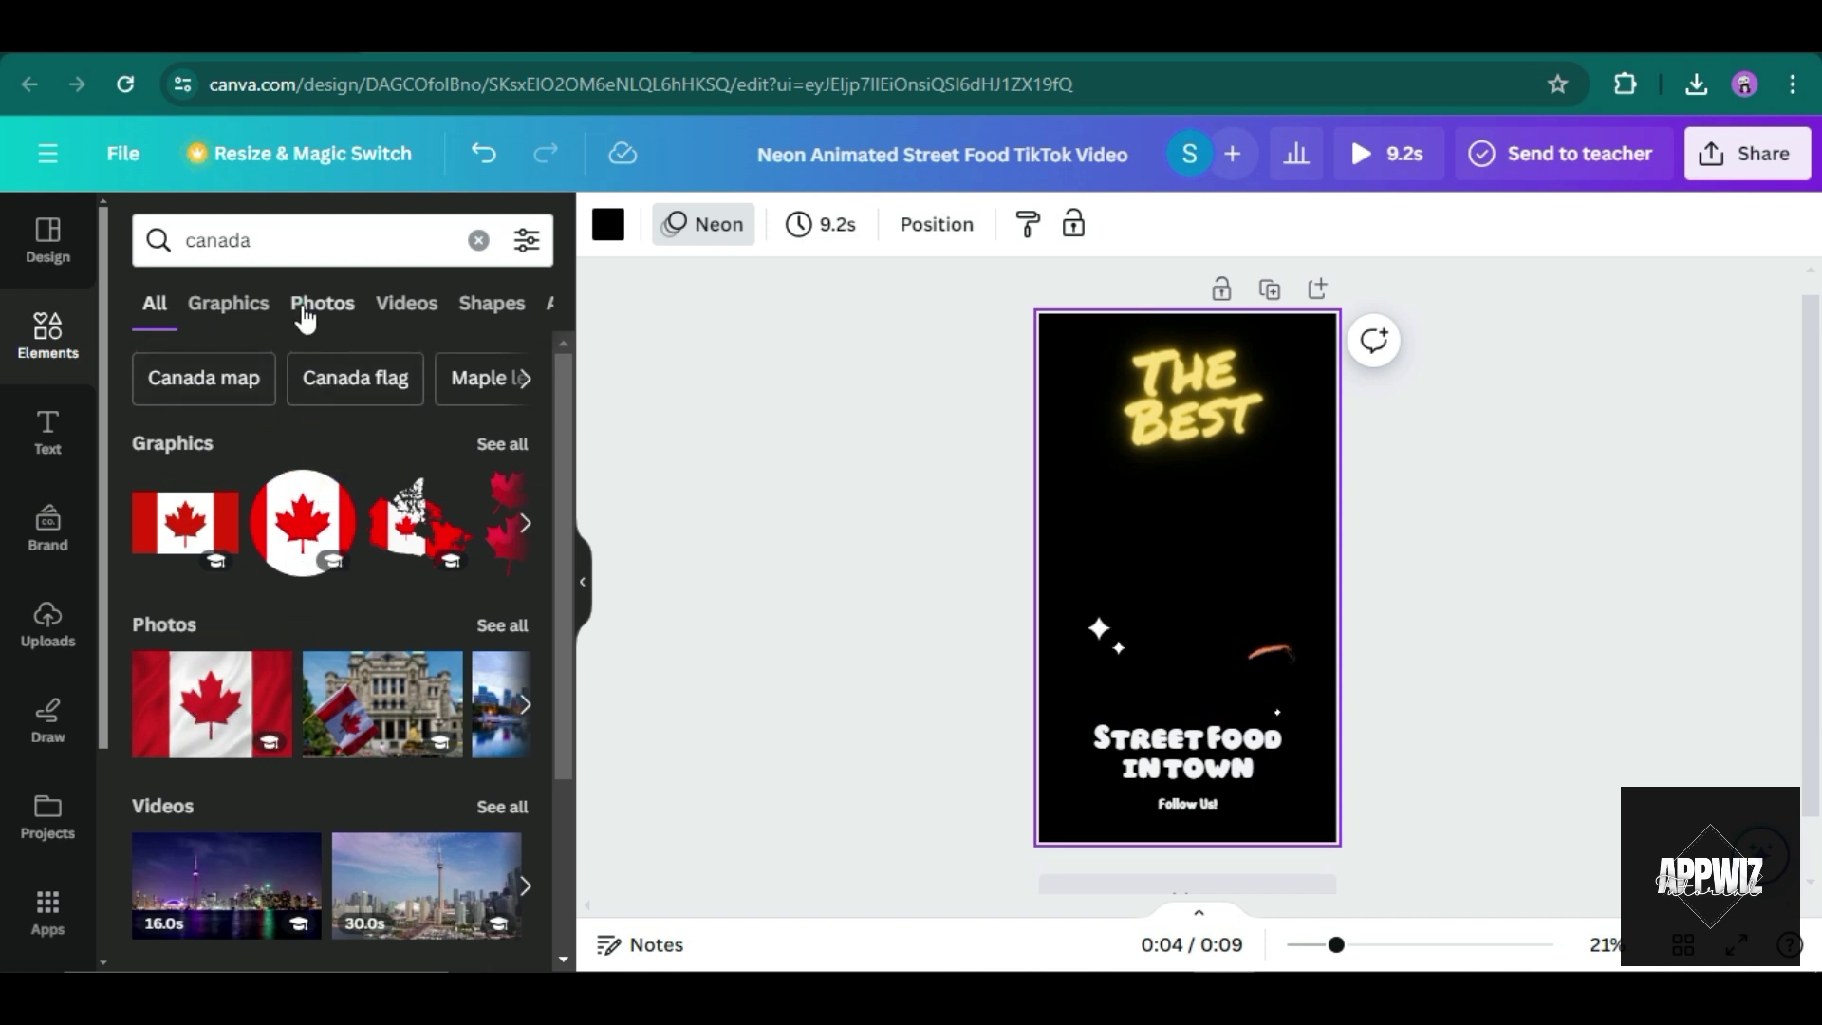
Try a Canada flag video as the page background, then delete it.
click(406, 303)
scroll(236, 571, down, 3)
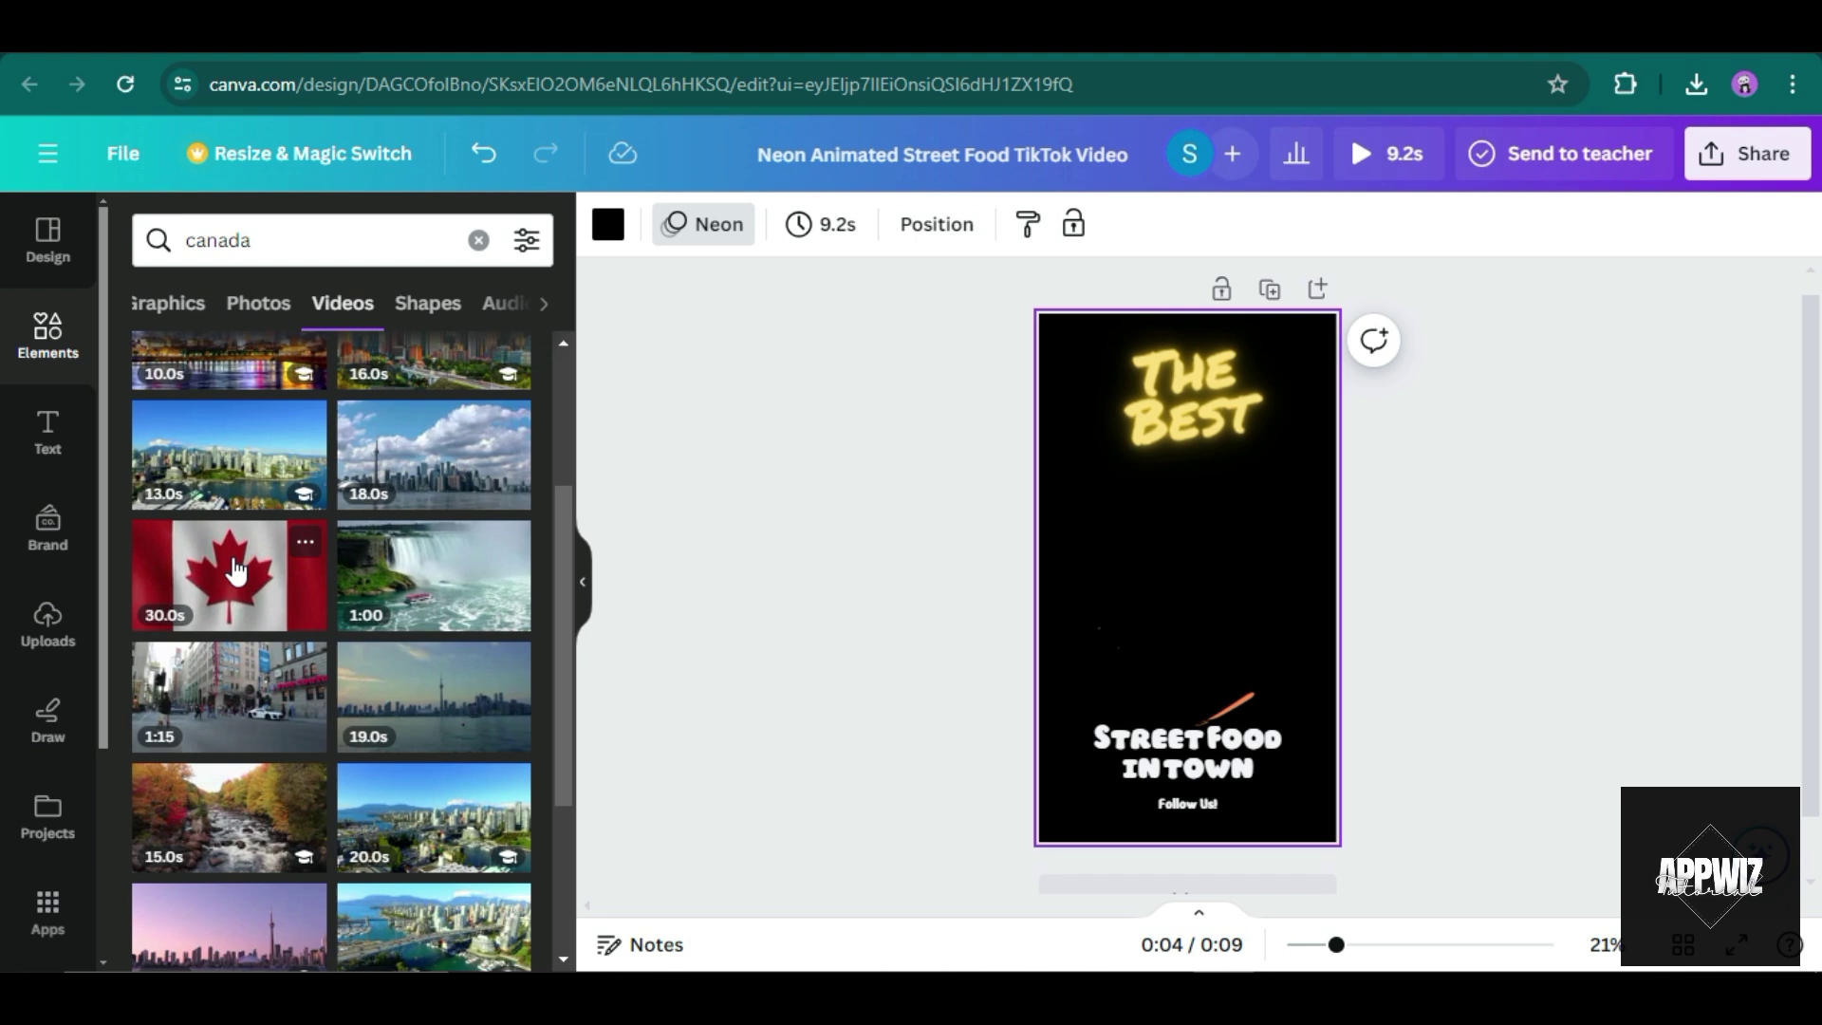
drag(236, 570, 1205, 541)
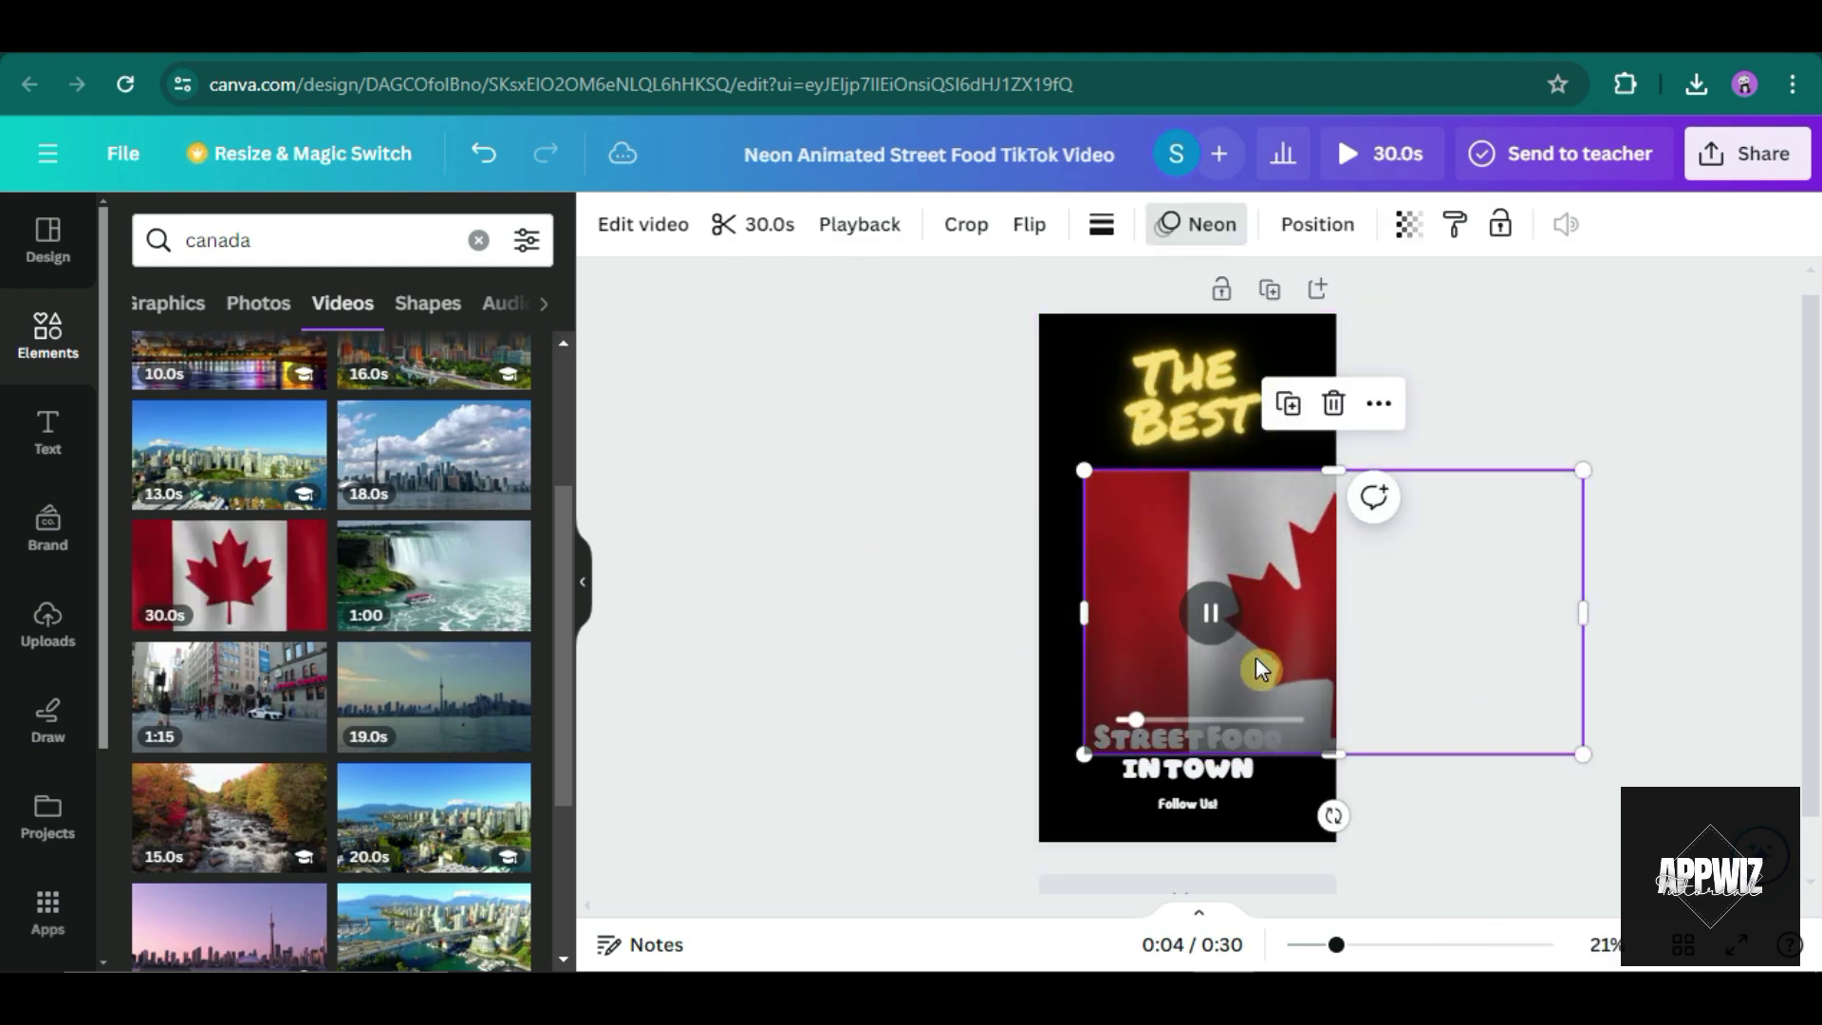
drag(1084, 470, 732, 317)
drag(1338, 607, 1305, 600)
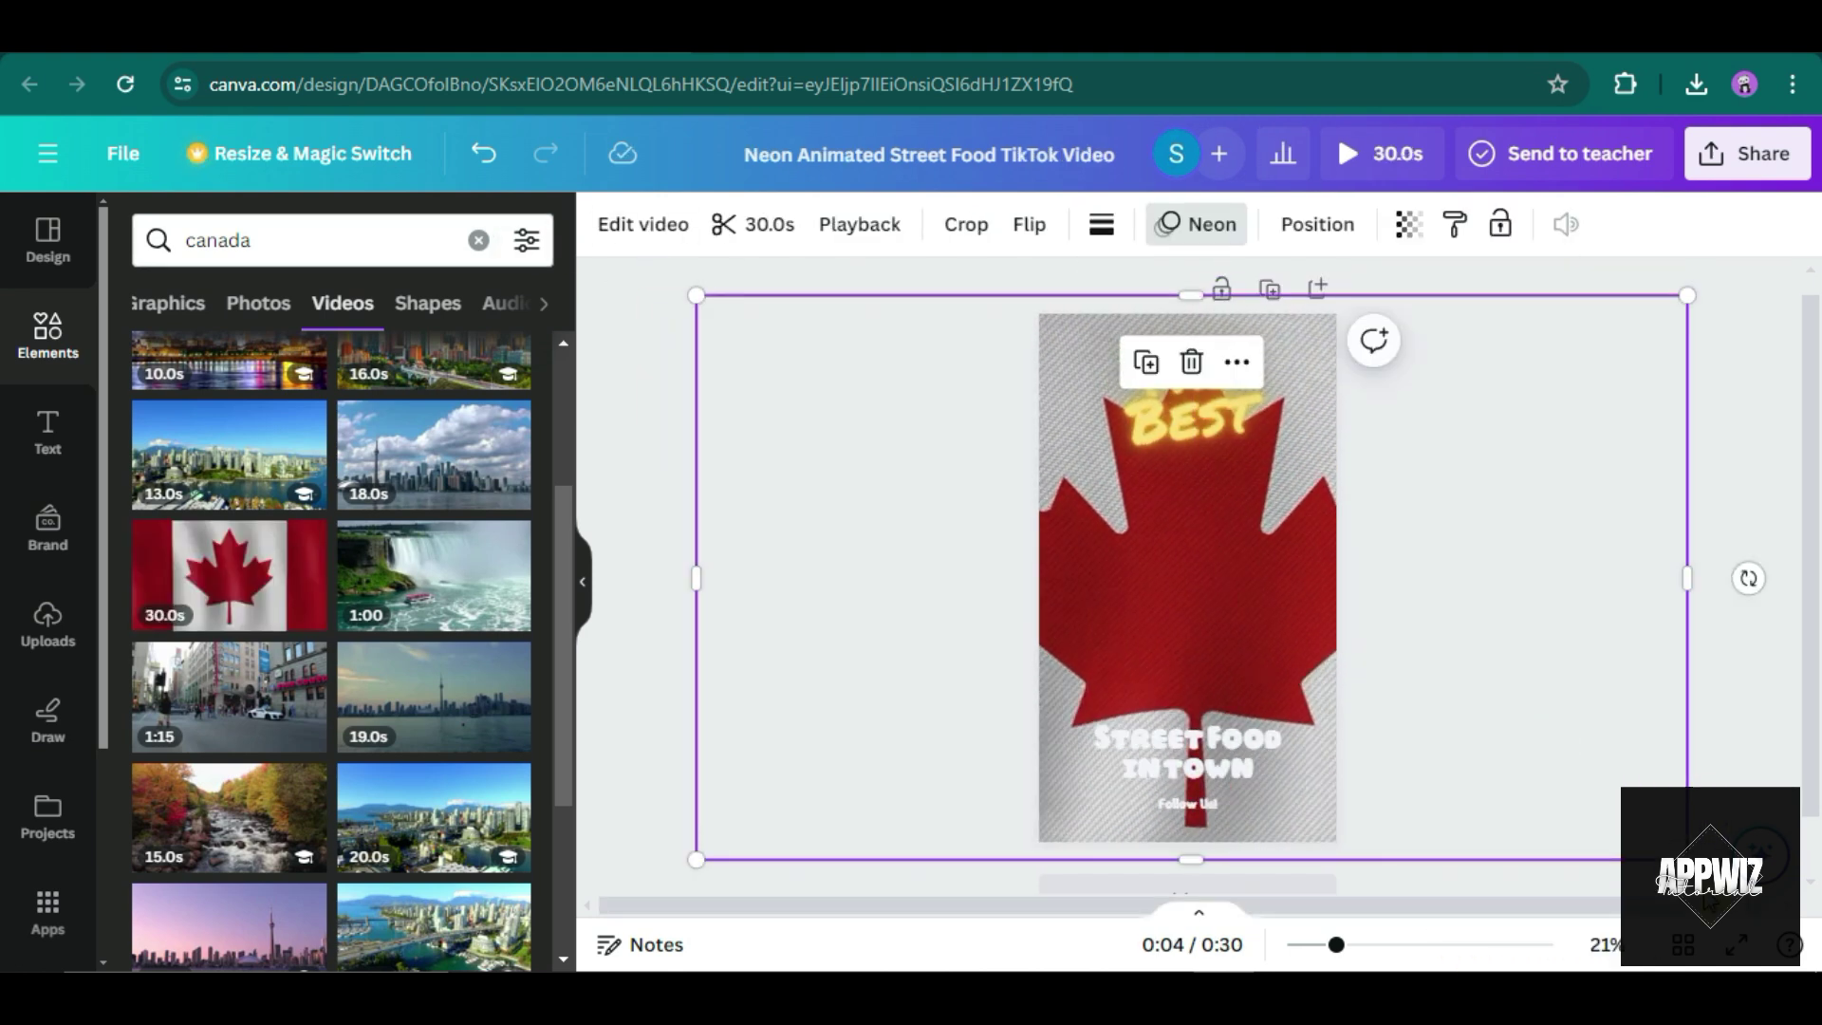
key(Delete)
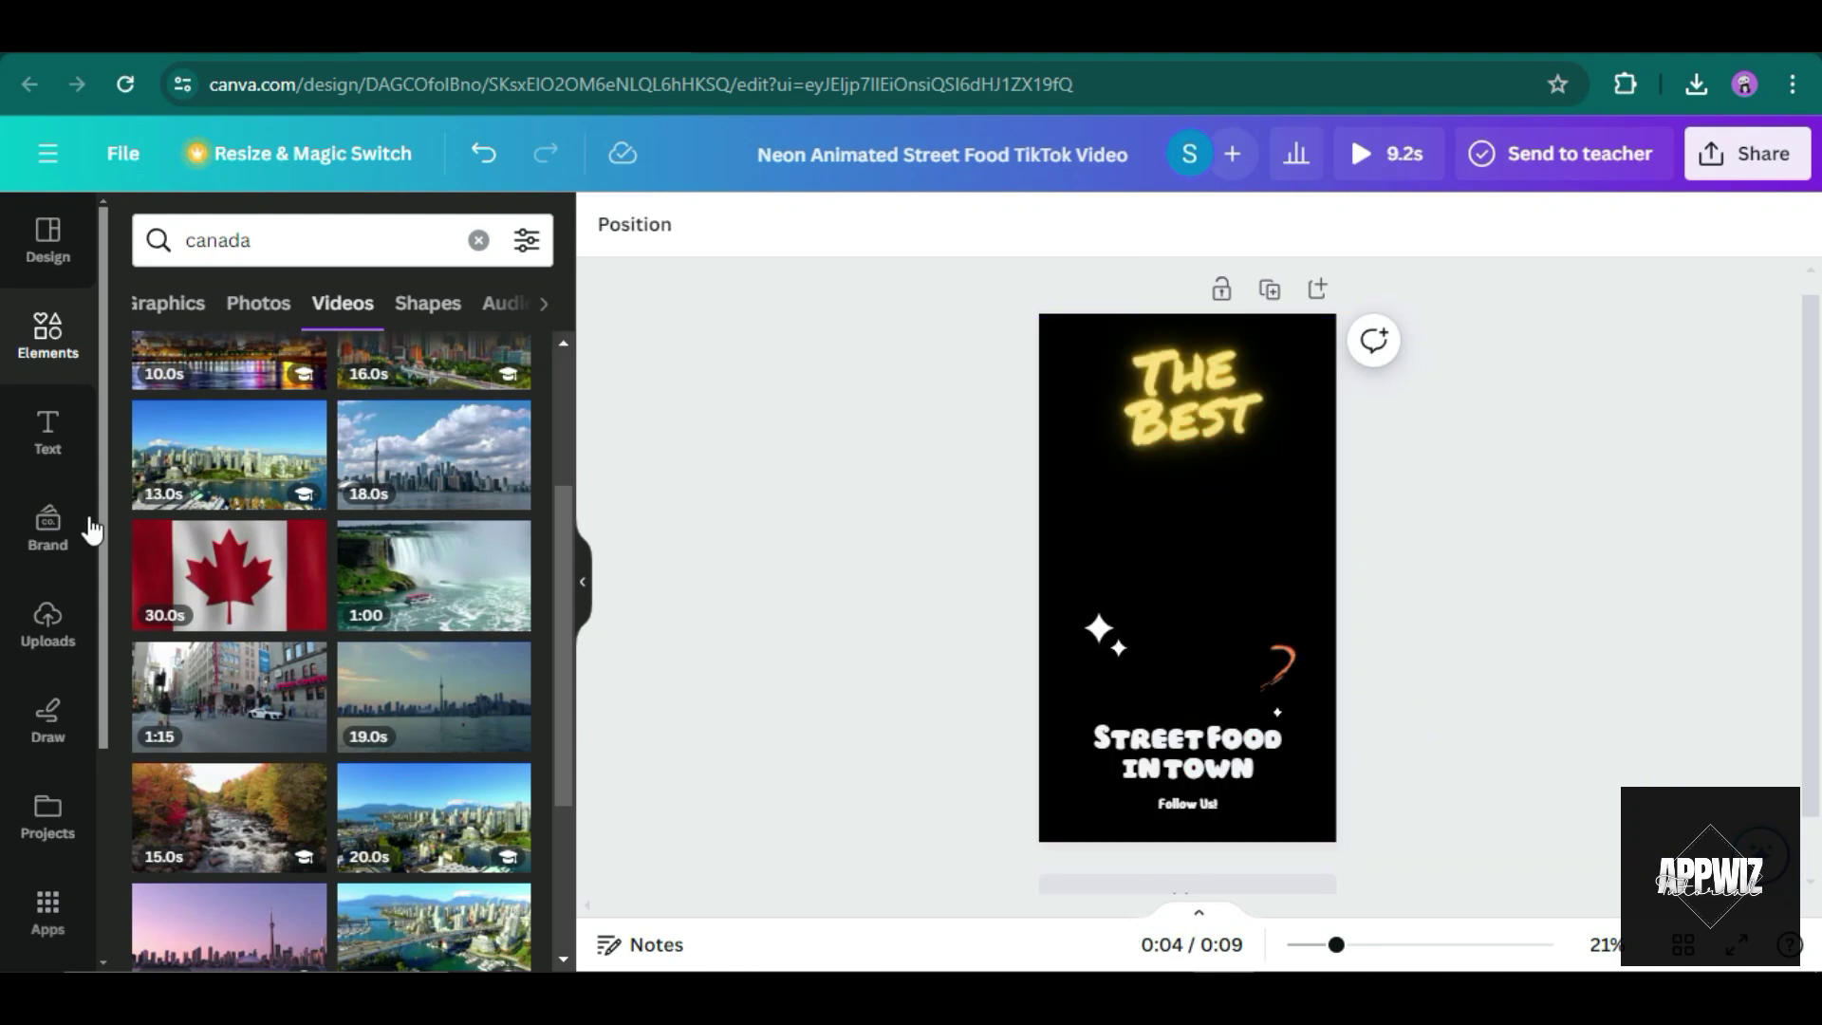
Add the Canada photo of a woman holding the flag at a mountain lake.
click(254, 306)
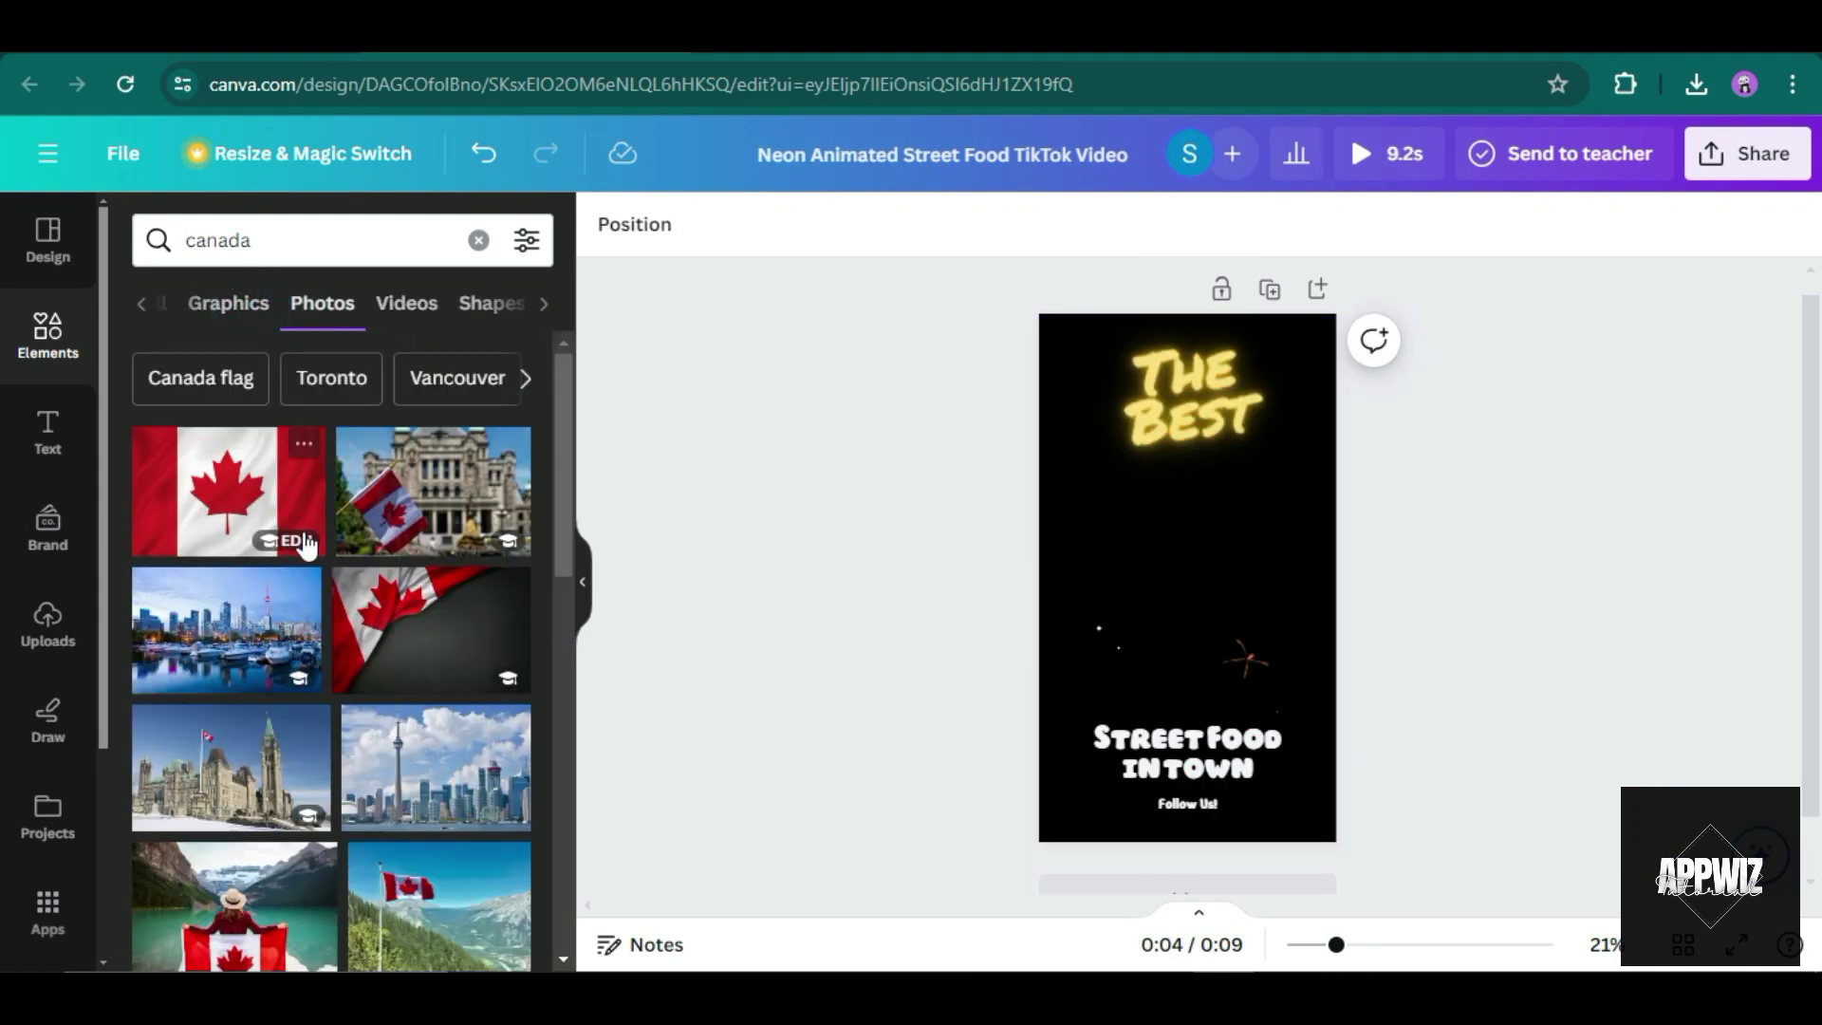
scroll(509, 655, down, 2)
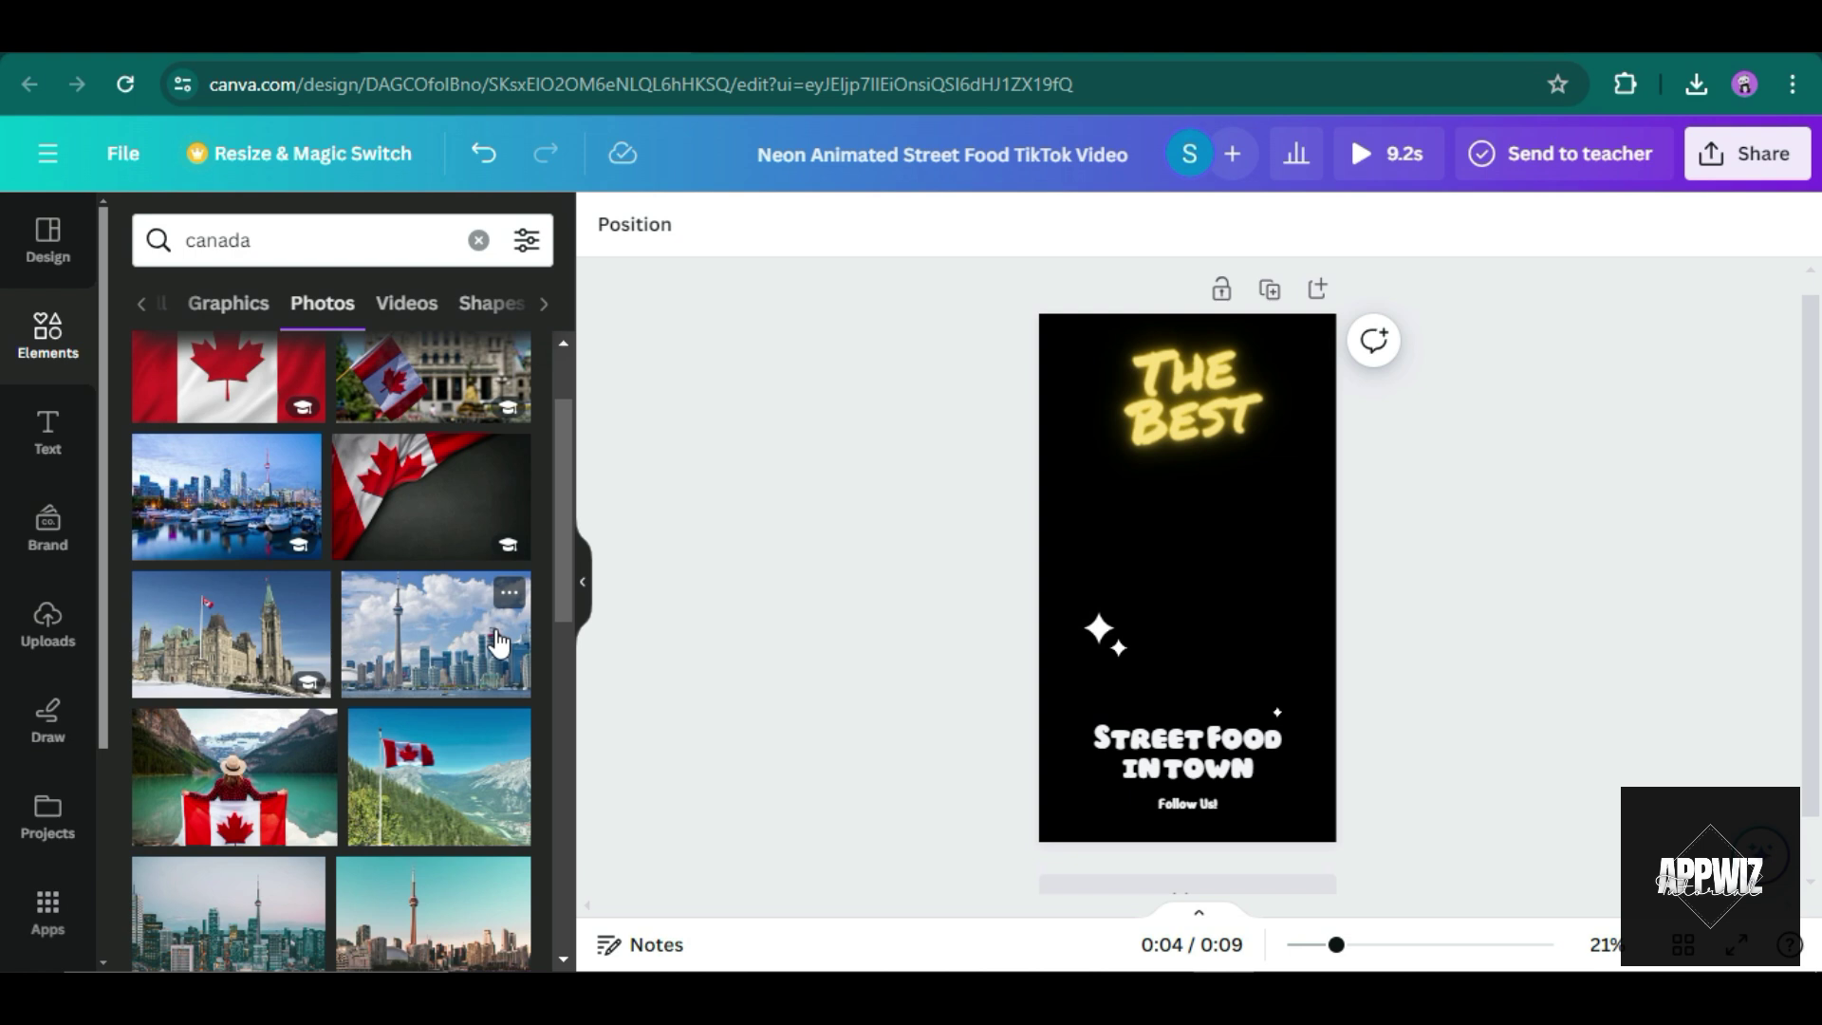
scroll(498, 643, down, 2)
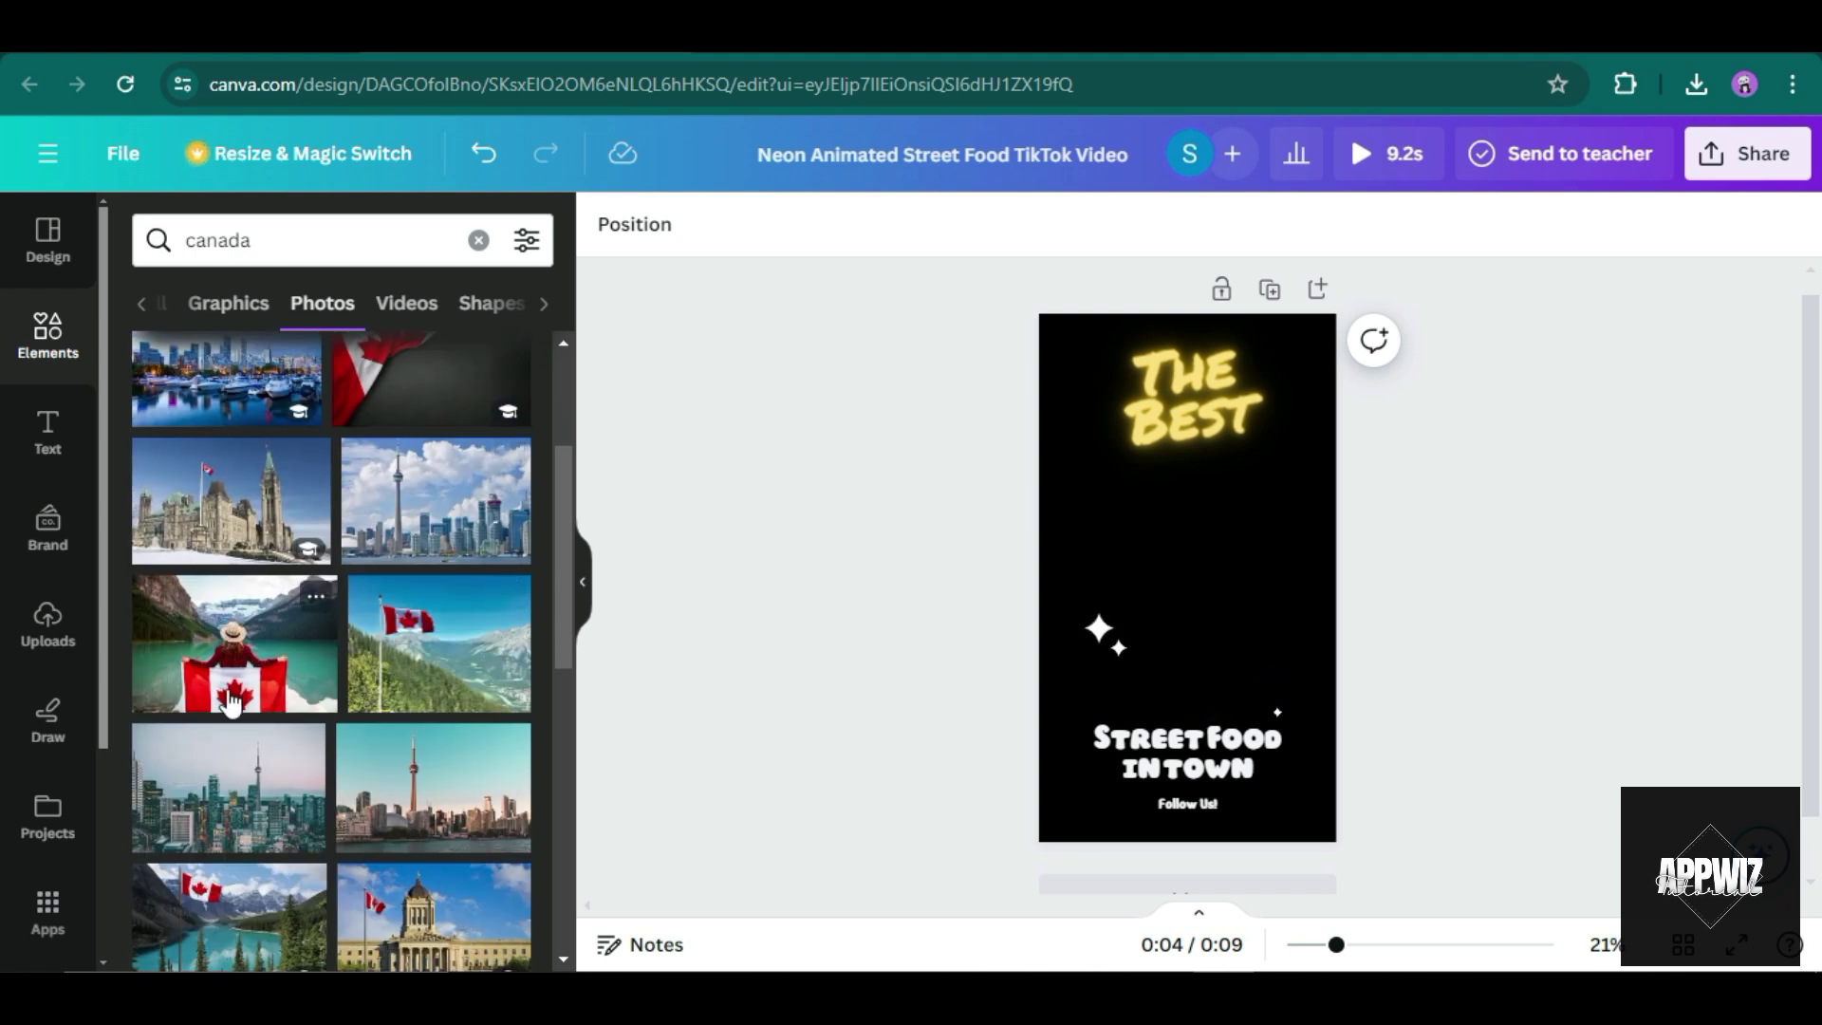
scroll(231, 700, down, 2)
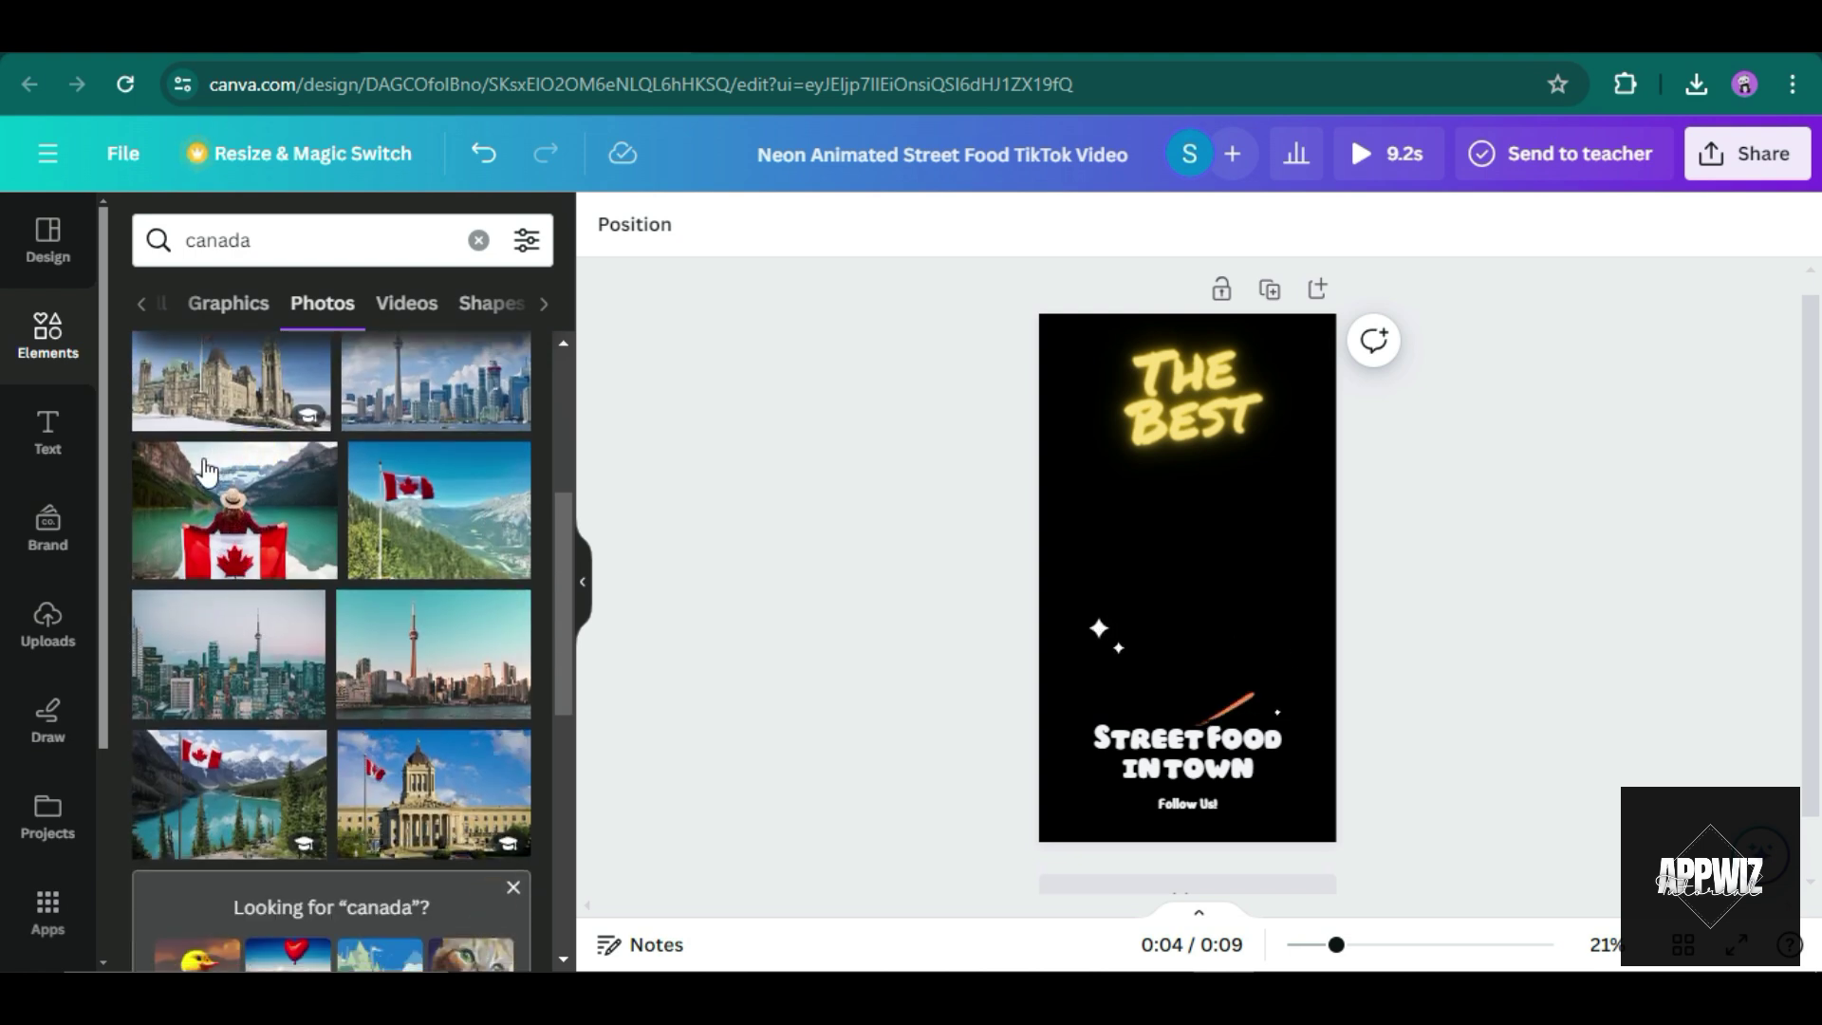
drag(323, 503, 1153, 527)
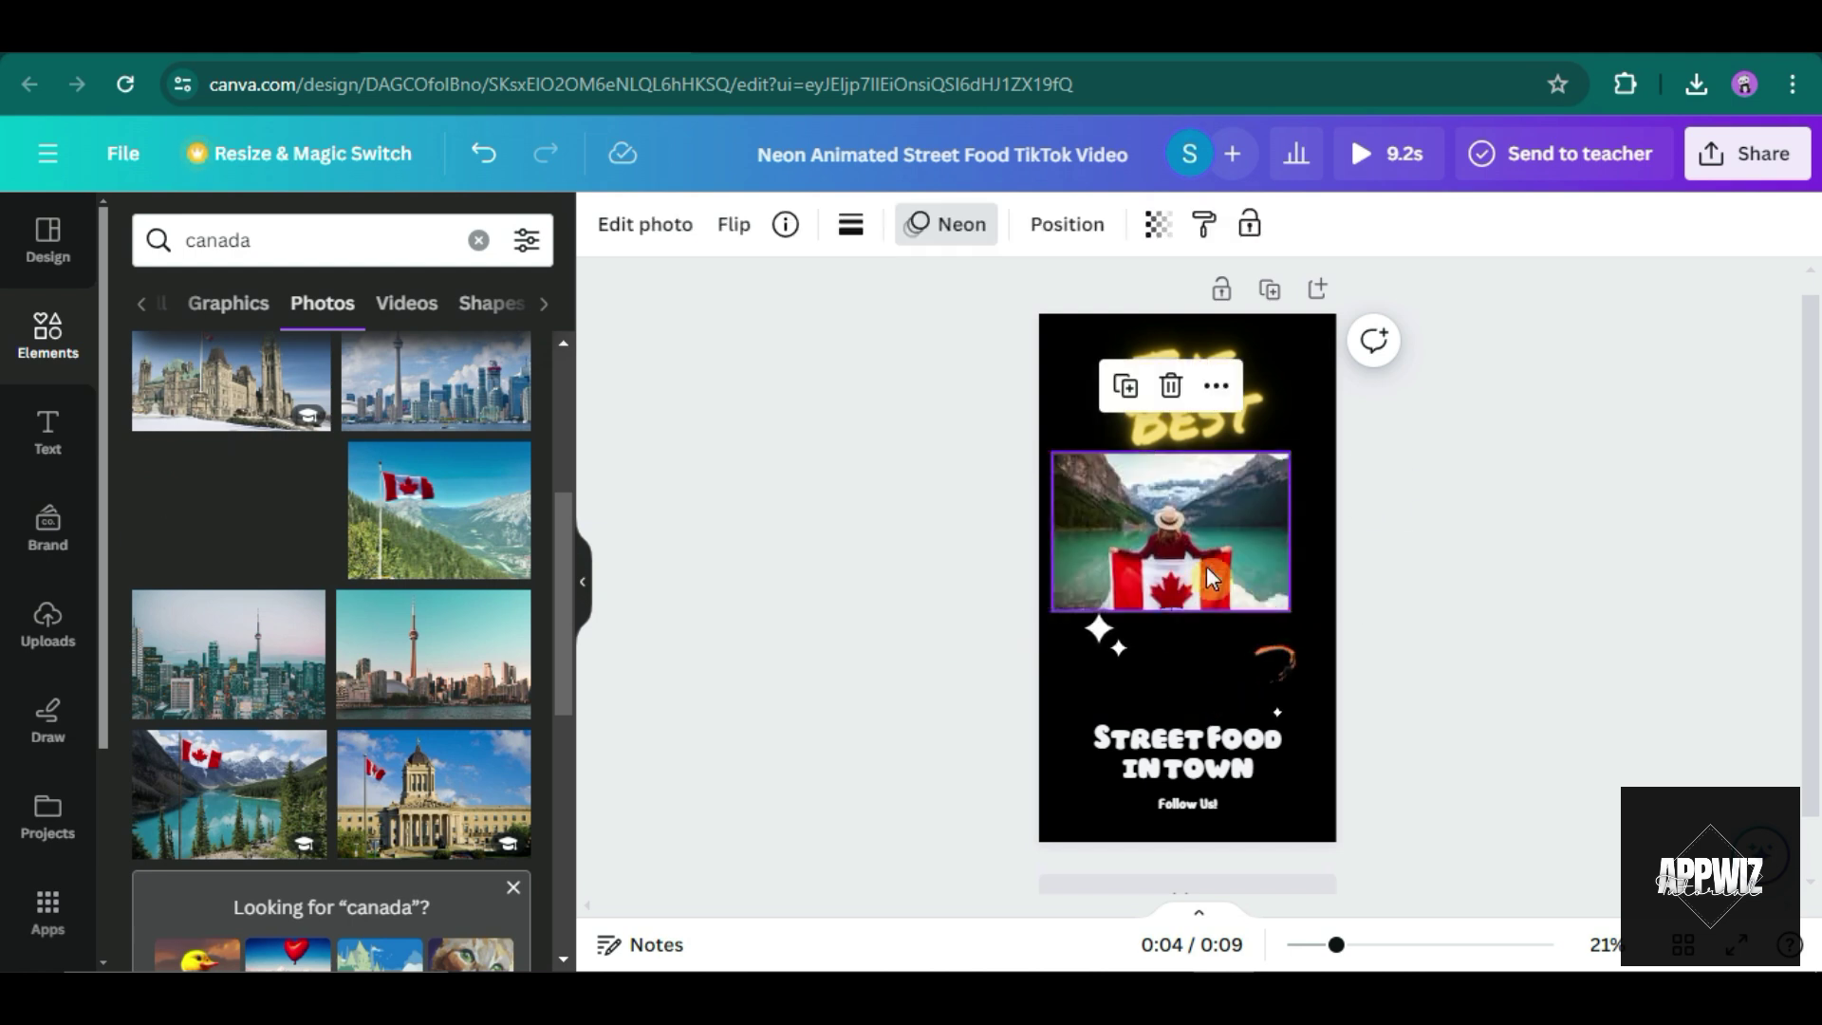
Resize the lake-and-flag photo to cover the whole page as background.
drag(1288, 613, 1442, 712)
drag(1052, 449, 569, 265)
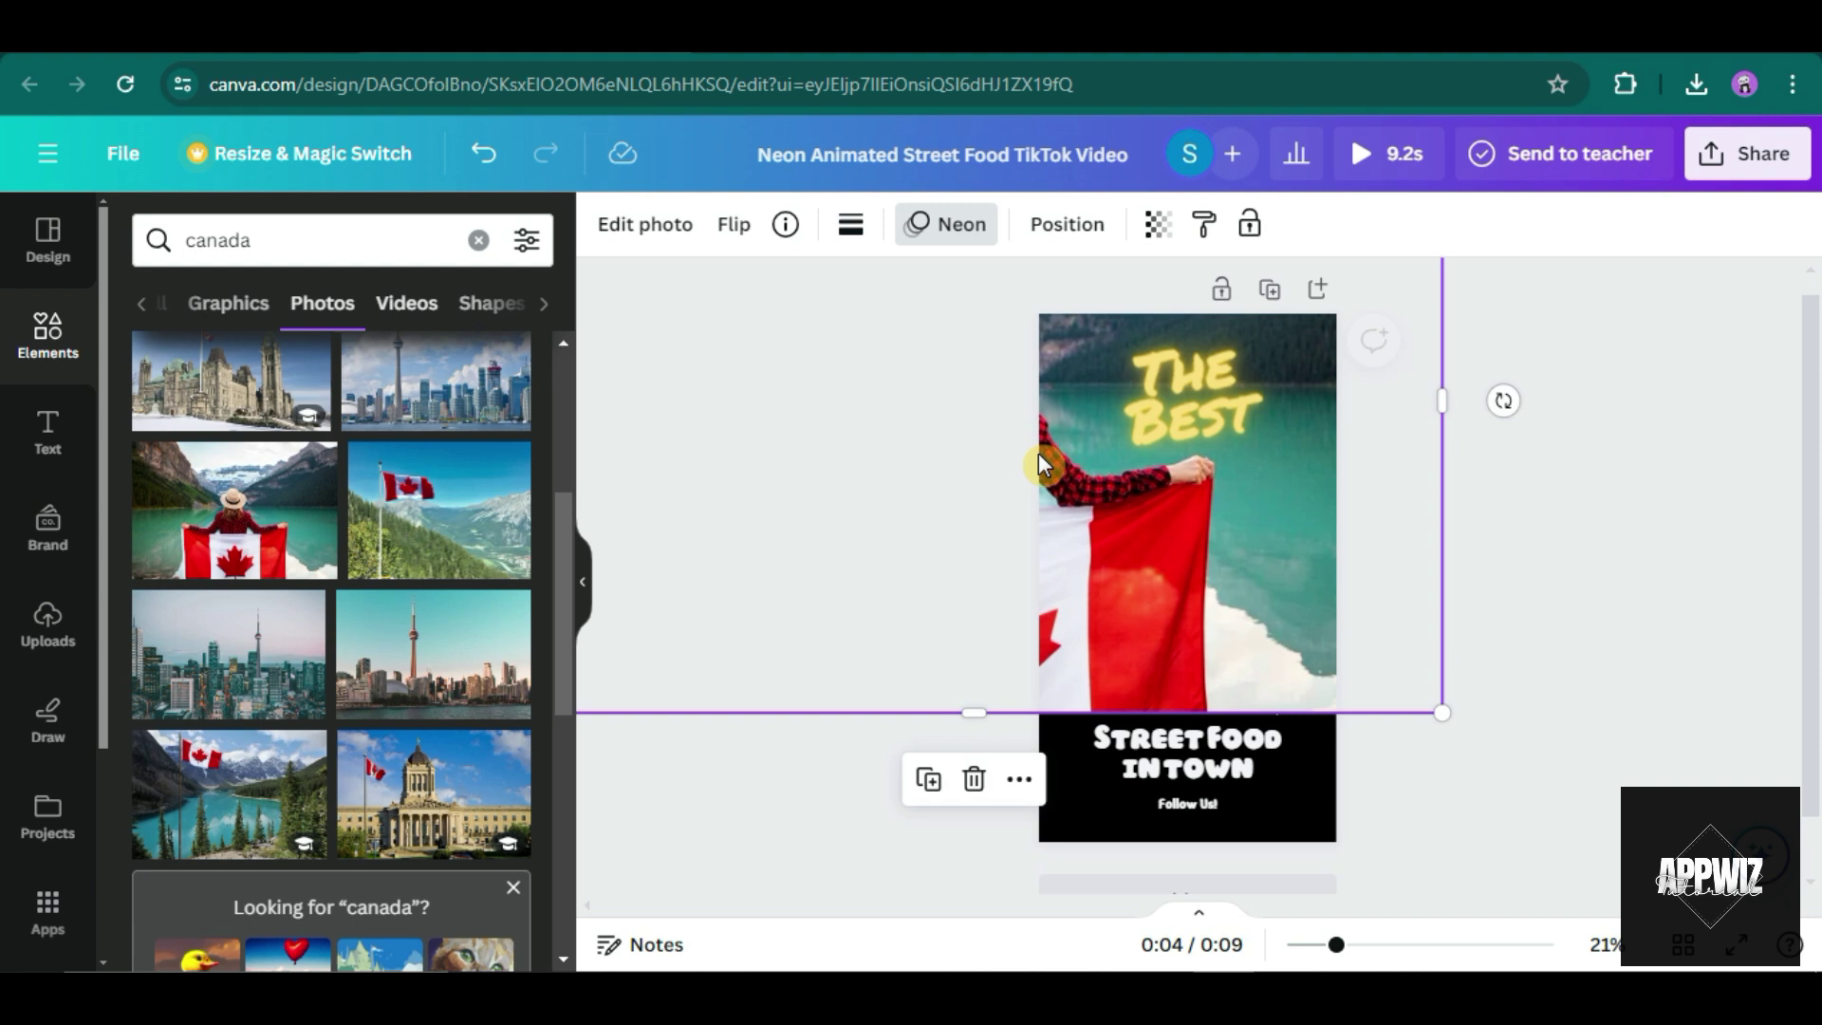
drag(1179, 529, 1328, 608)
drag(1655, 852, 1542, 785)
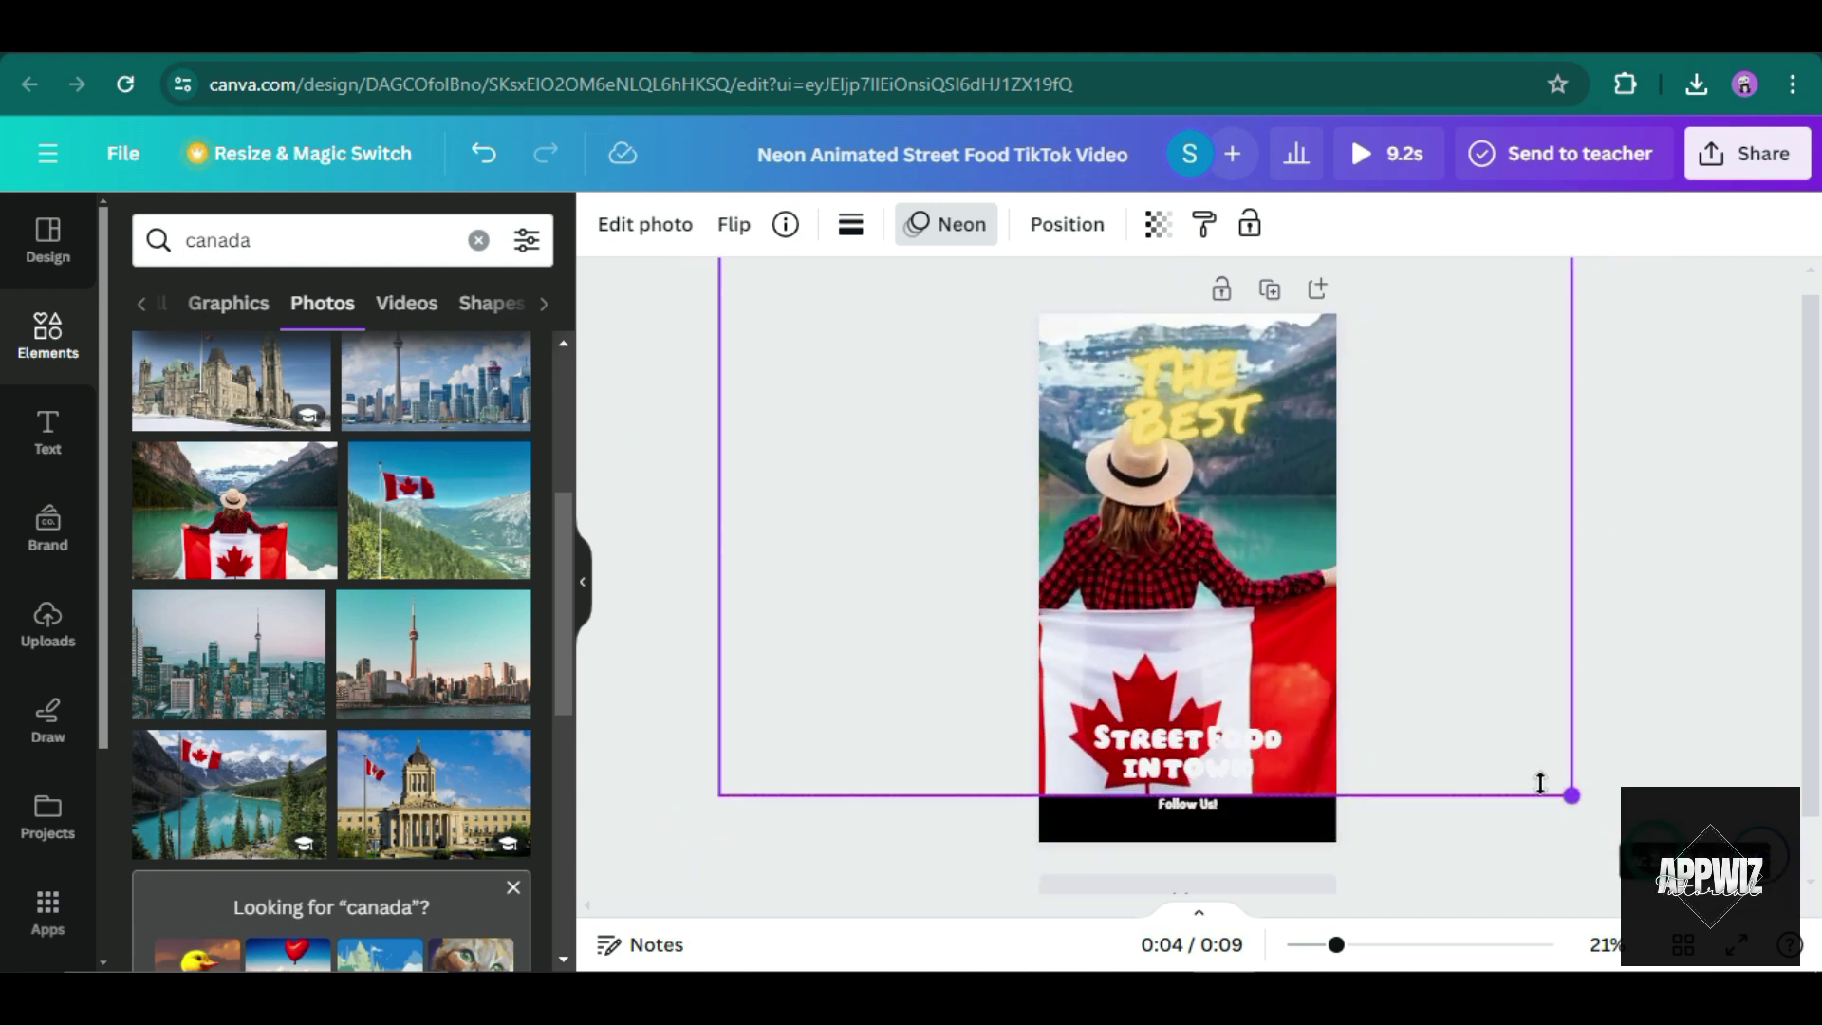
drag(1375, 679, 1423, 727)
click(1731, 698)
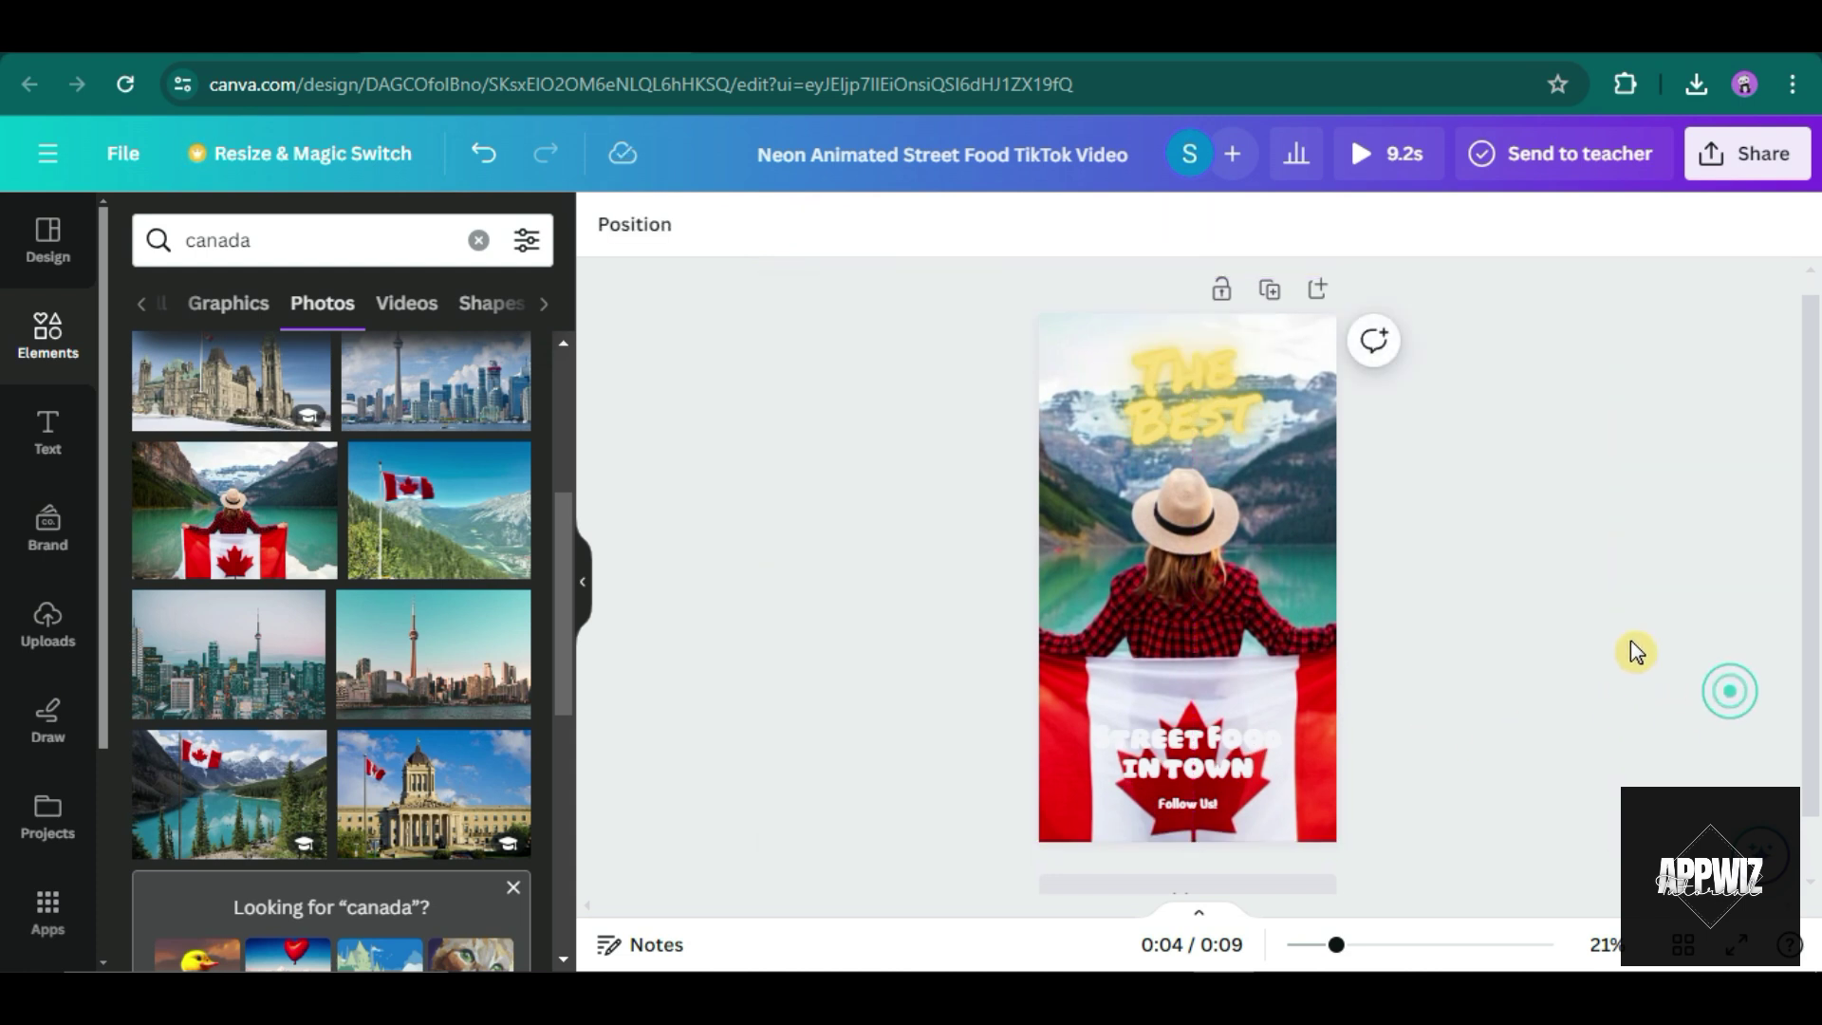
Select THE BEST heading and browse the font list.
click(1215, 386)
click(1216, 386)
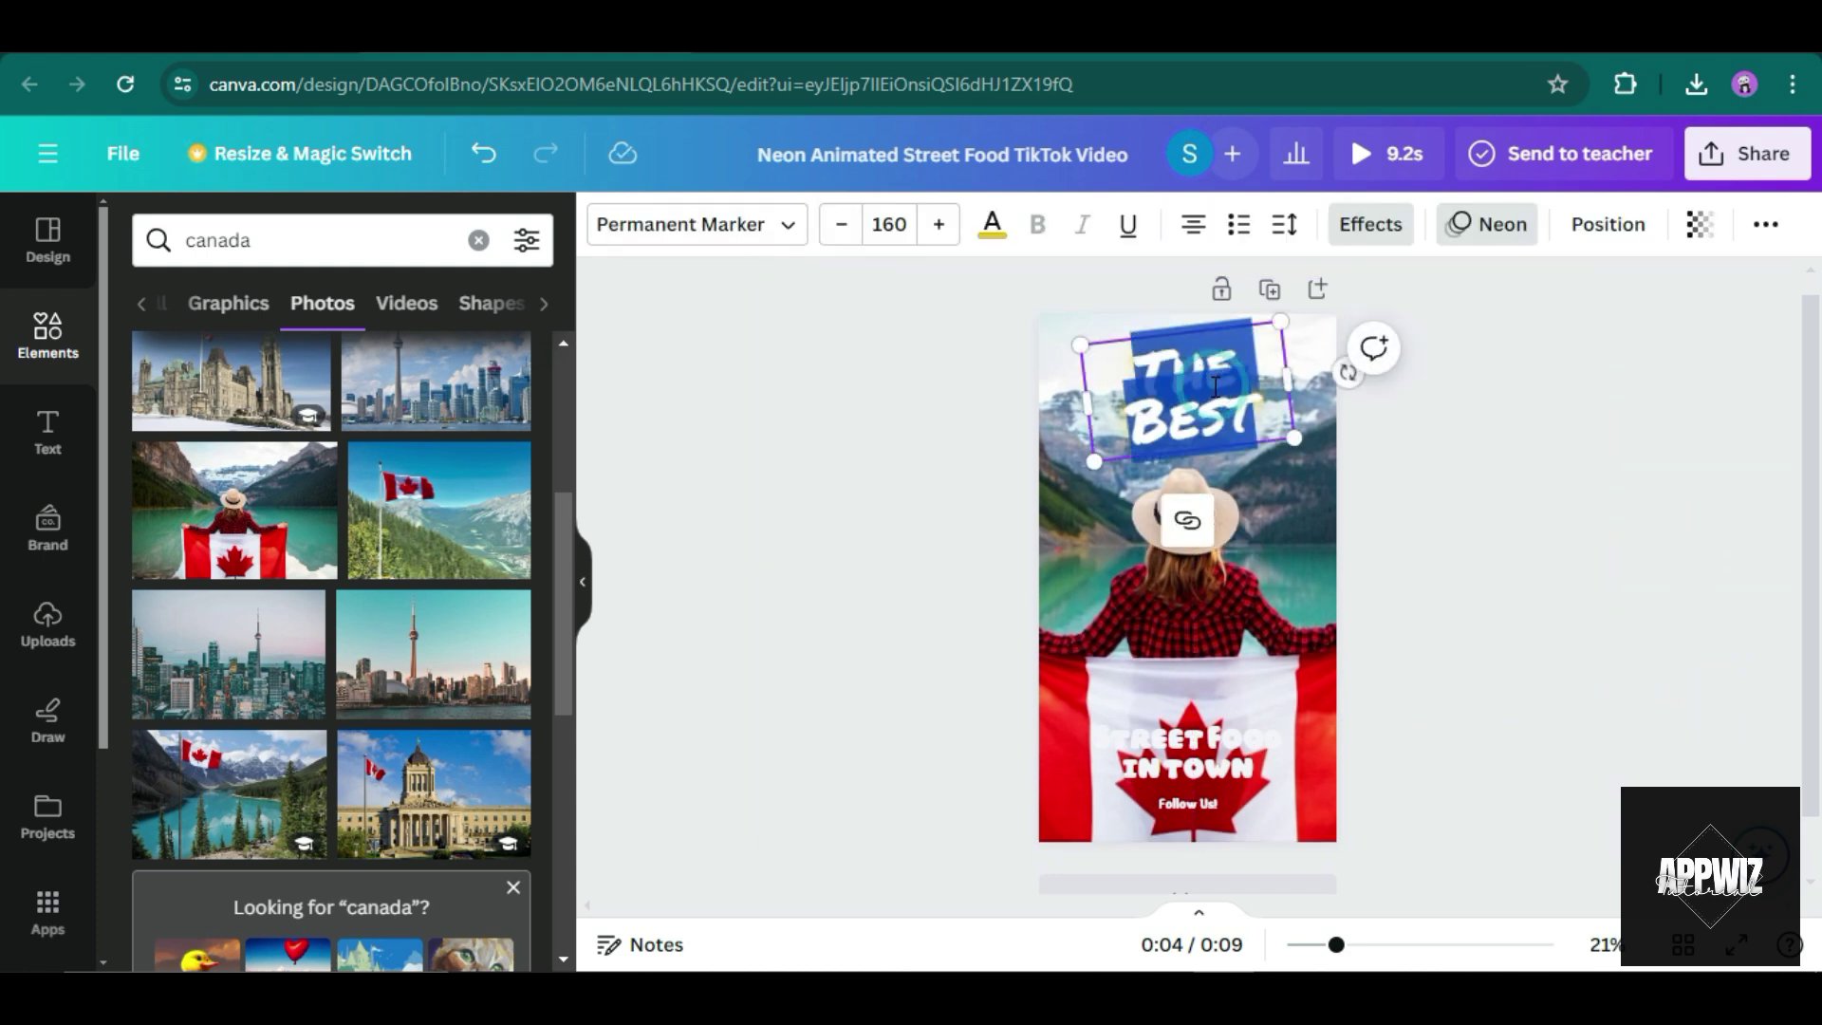
click(786, 224)
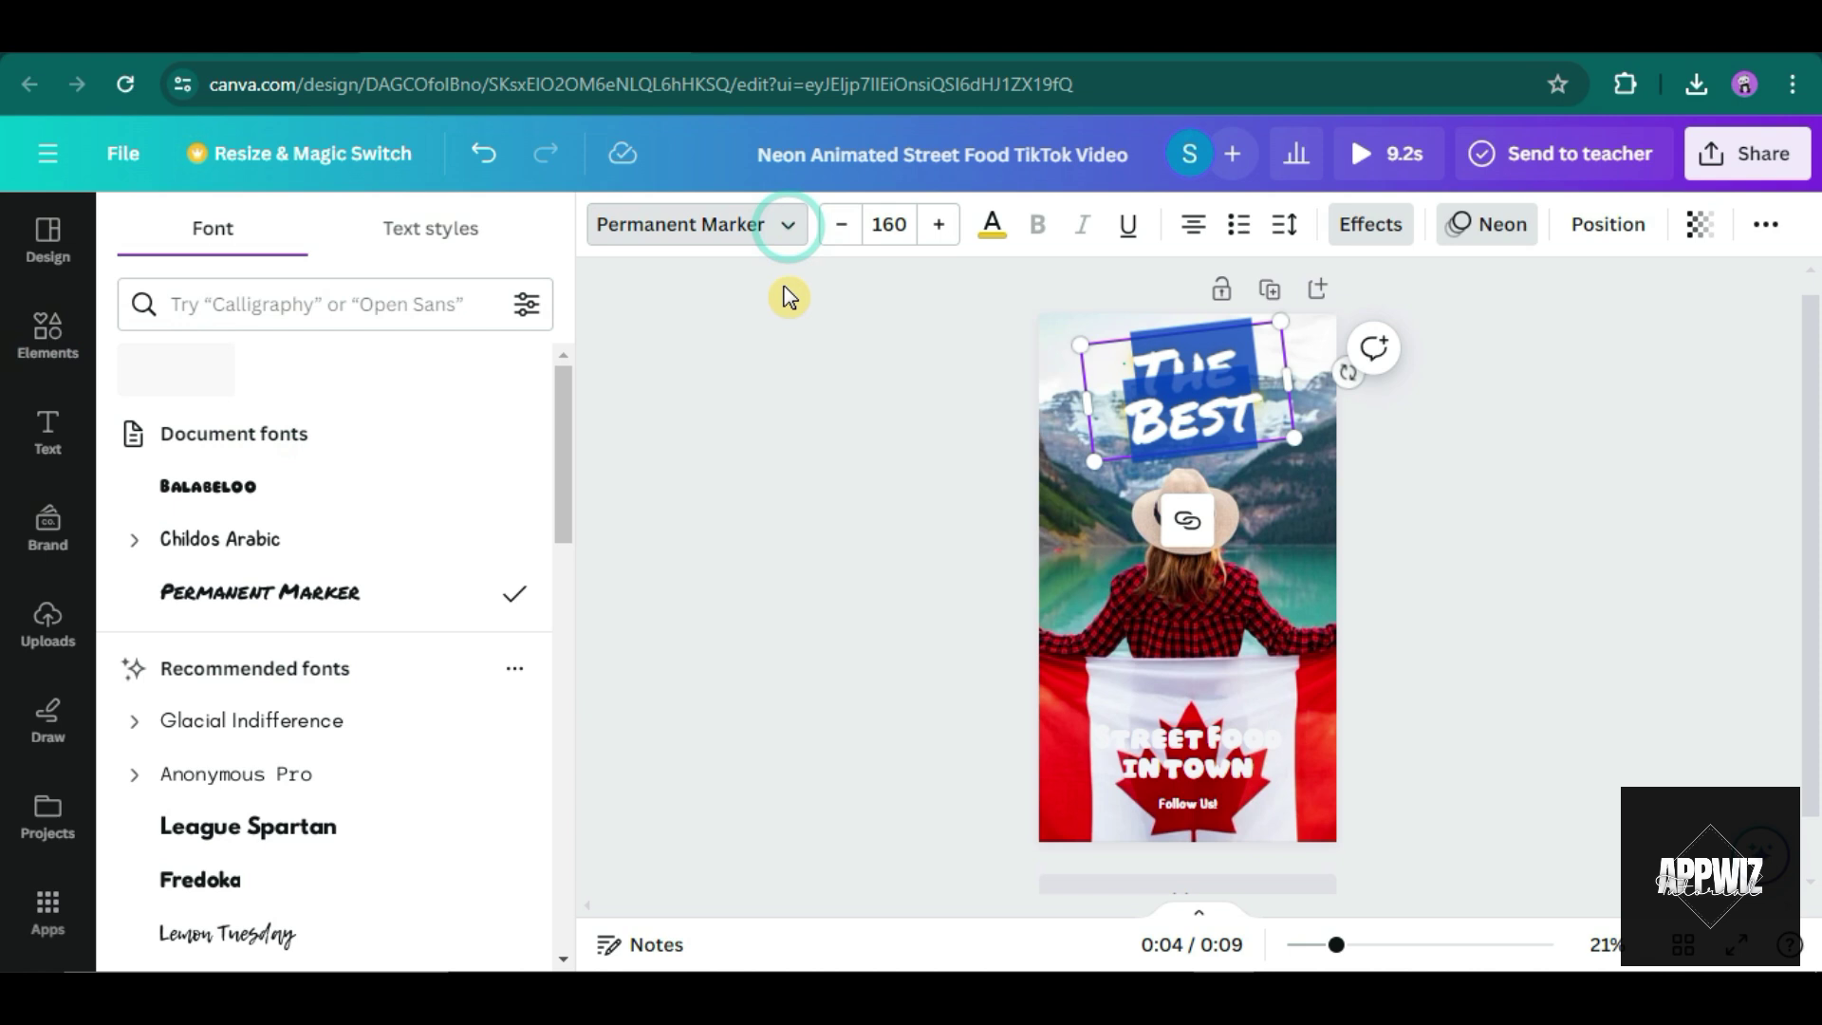
scroll(365, 588, down, 2)
scroll(352, 607, down, 1)
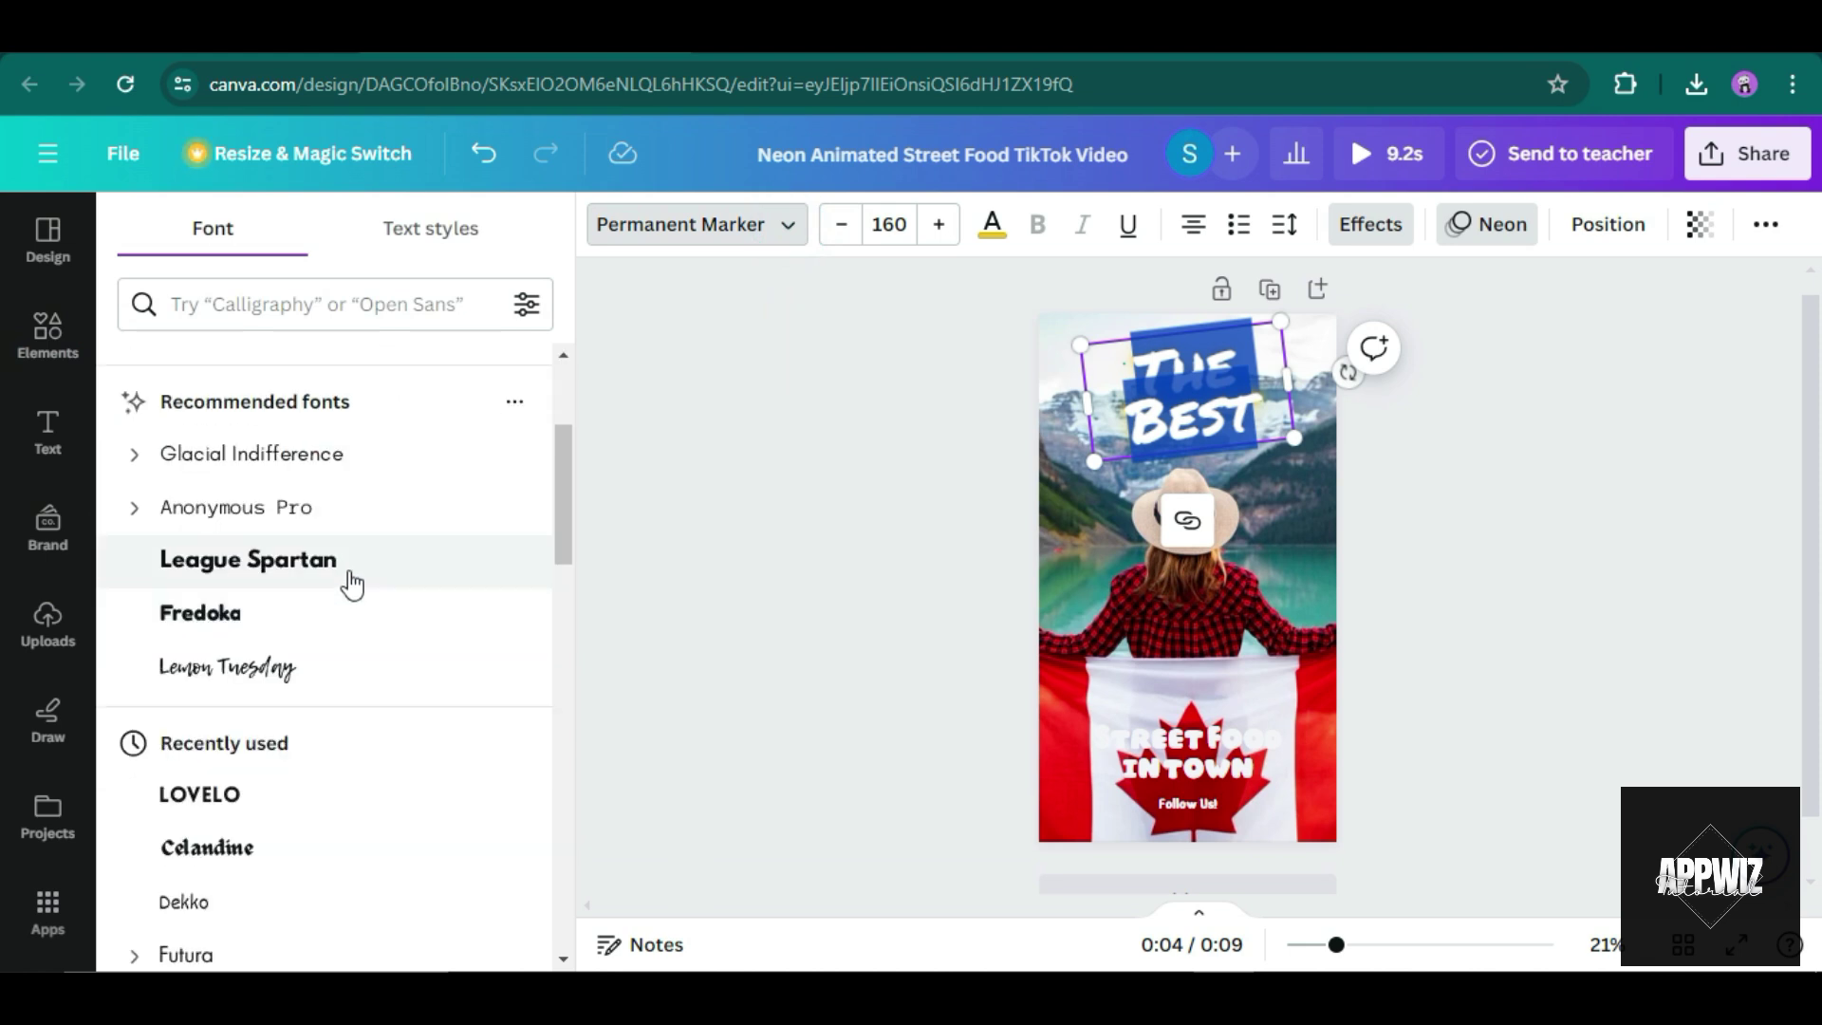
scroll(350, 581, up, 2)
scroll(350, 579, down, 3)
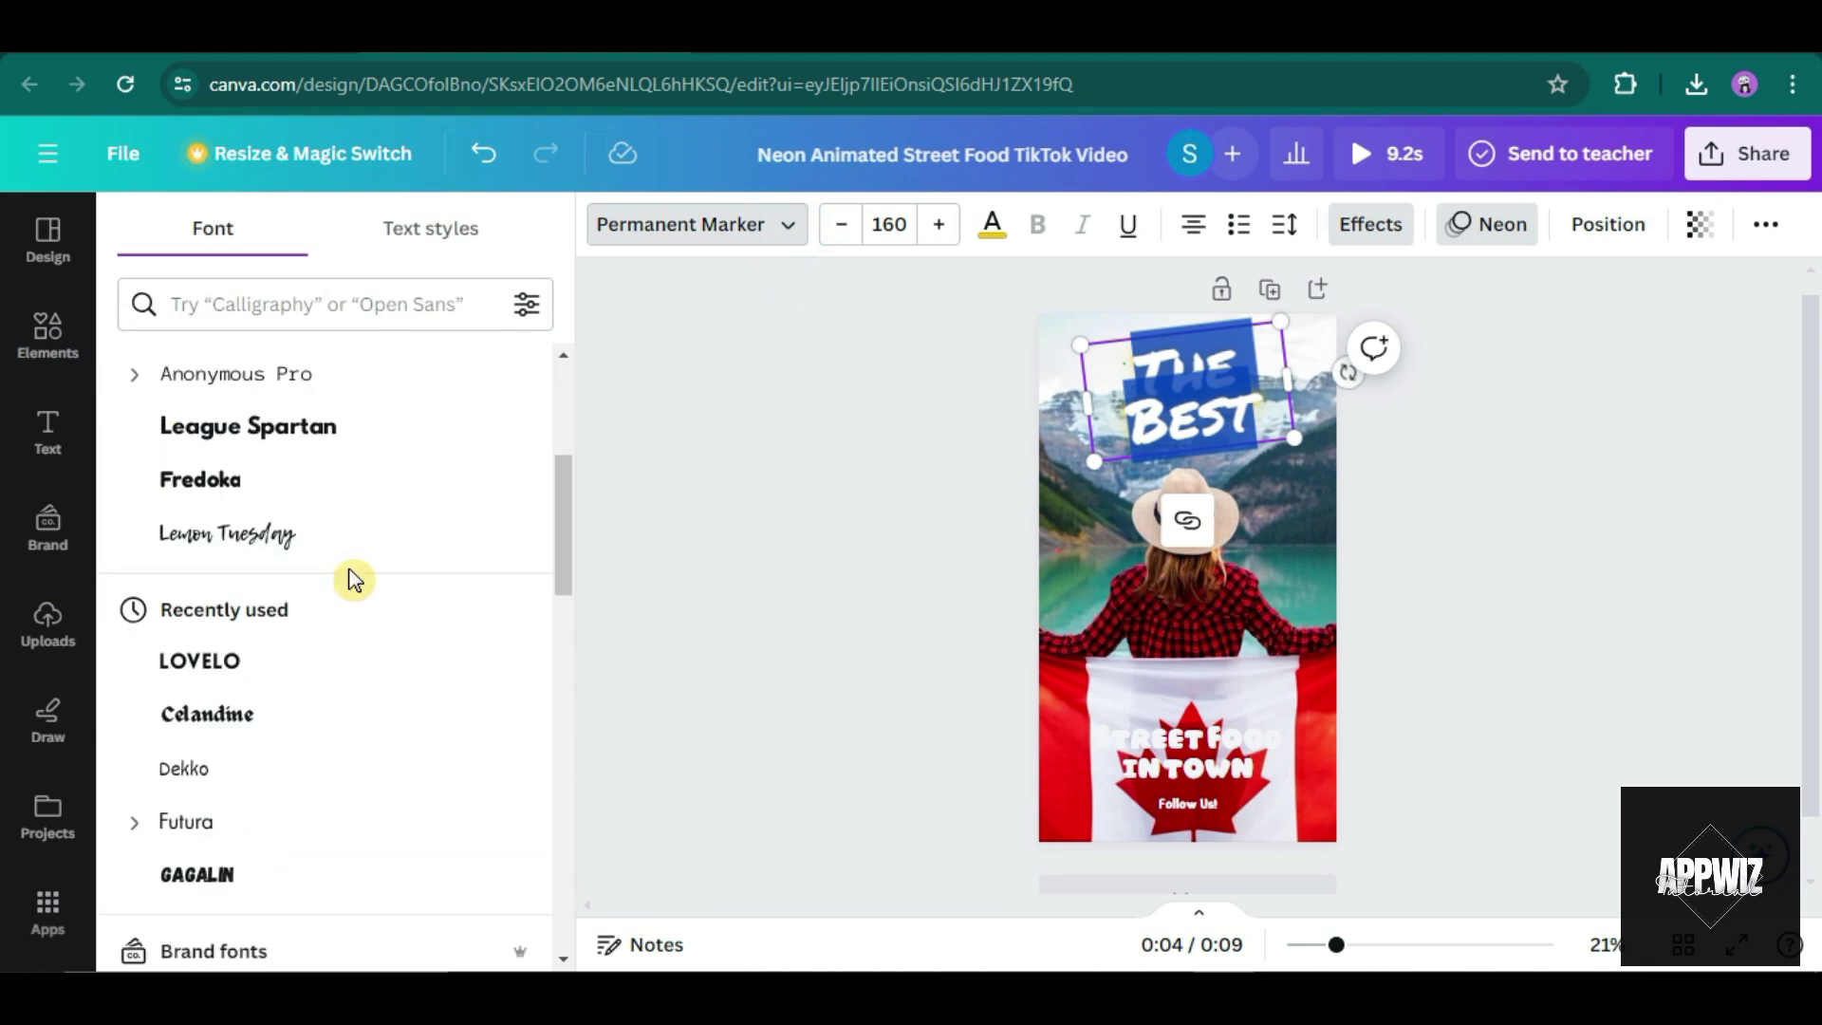
scroll(399, 512, up, 4)
scroll(394, 521, down, 3)
scroll(394, 521, up, 3)
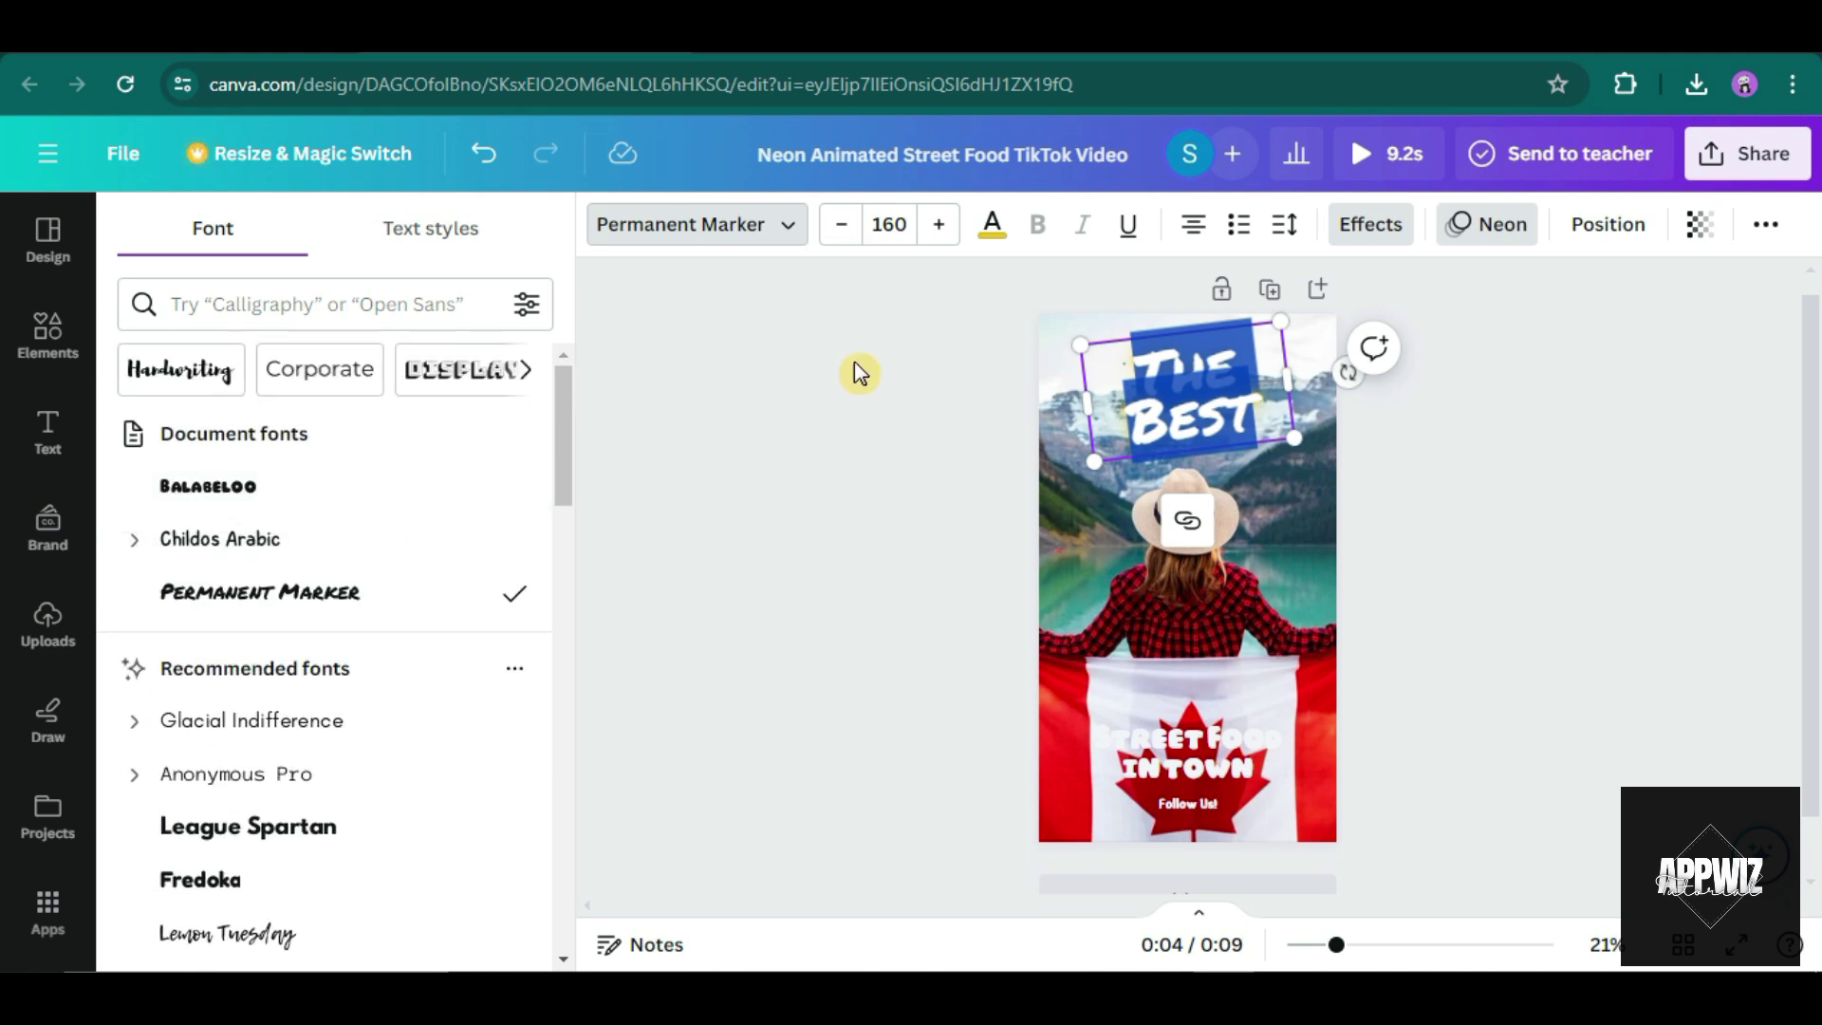
Change THE BEST heading's text colour to white.
click(988, 243)
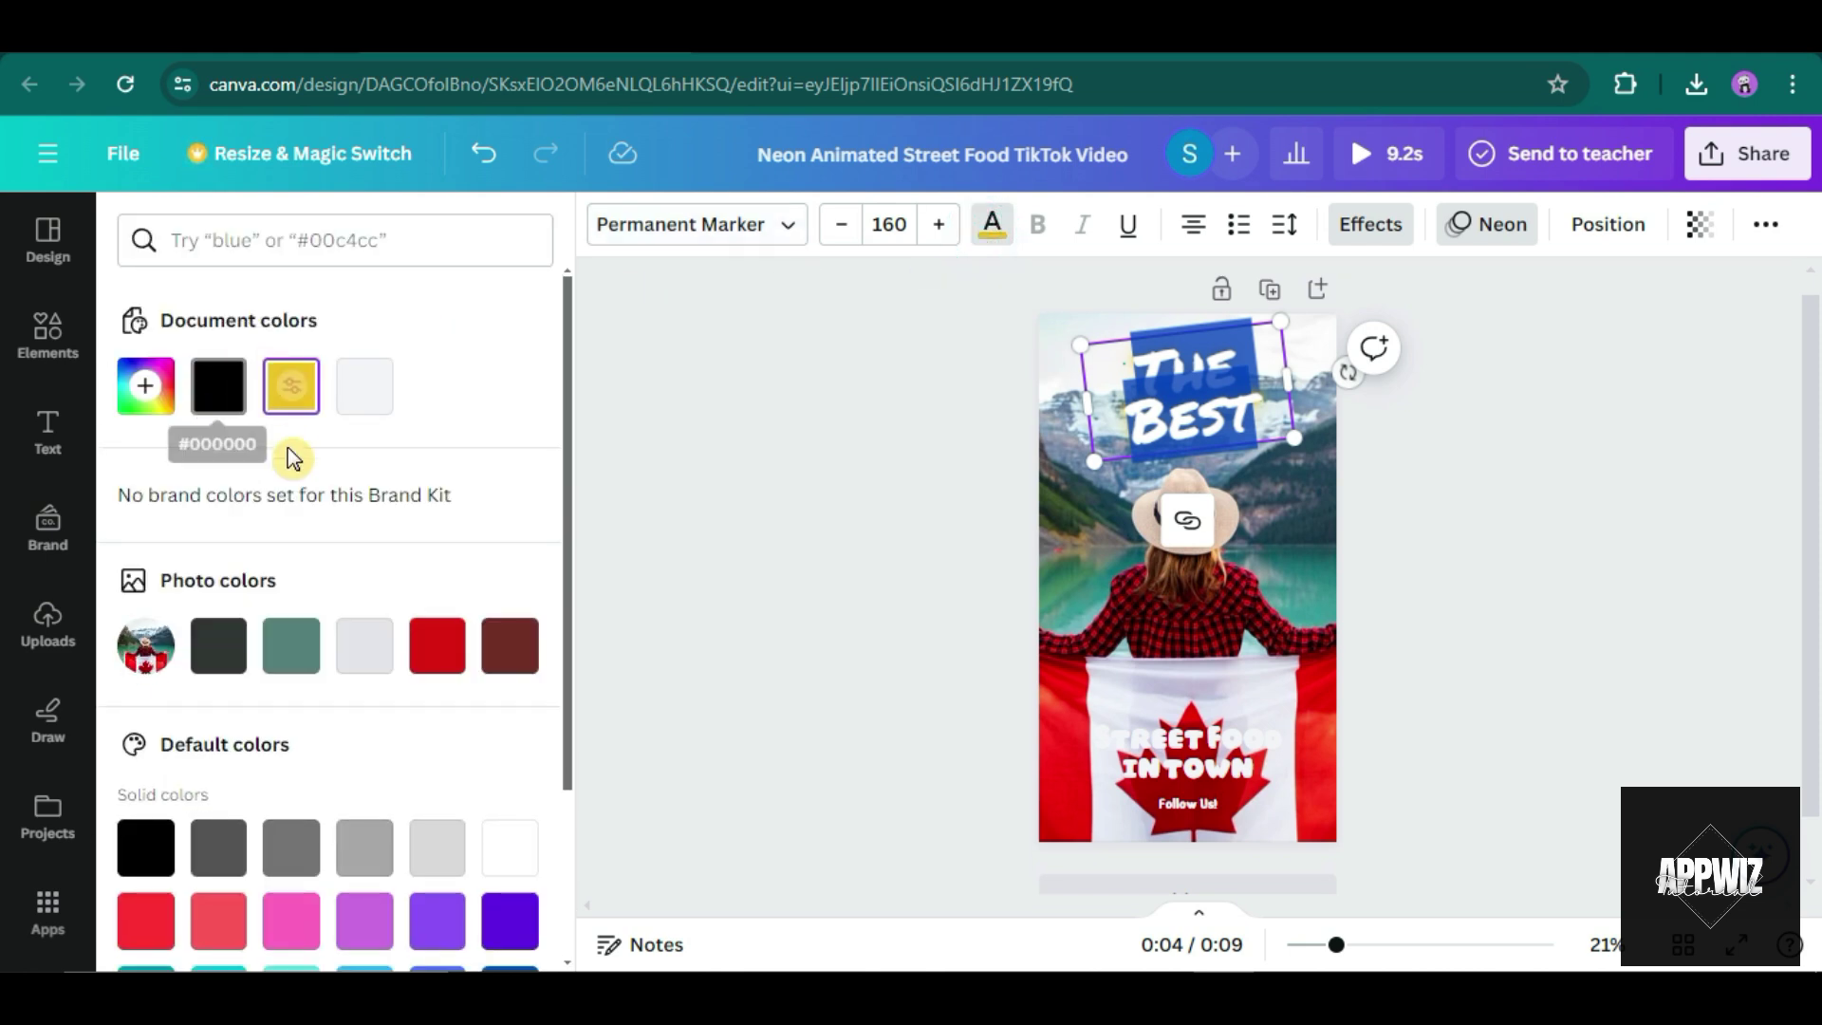
scroll(398, 598, down, 1)
click(510, 747)
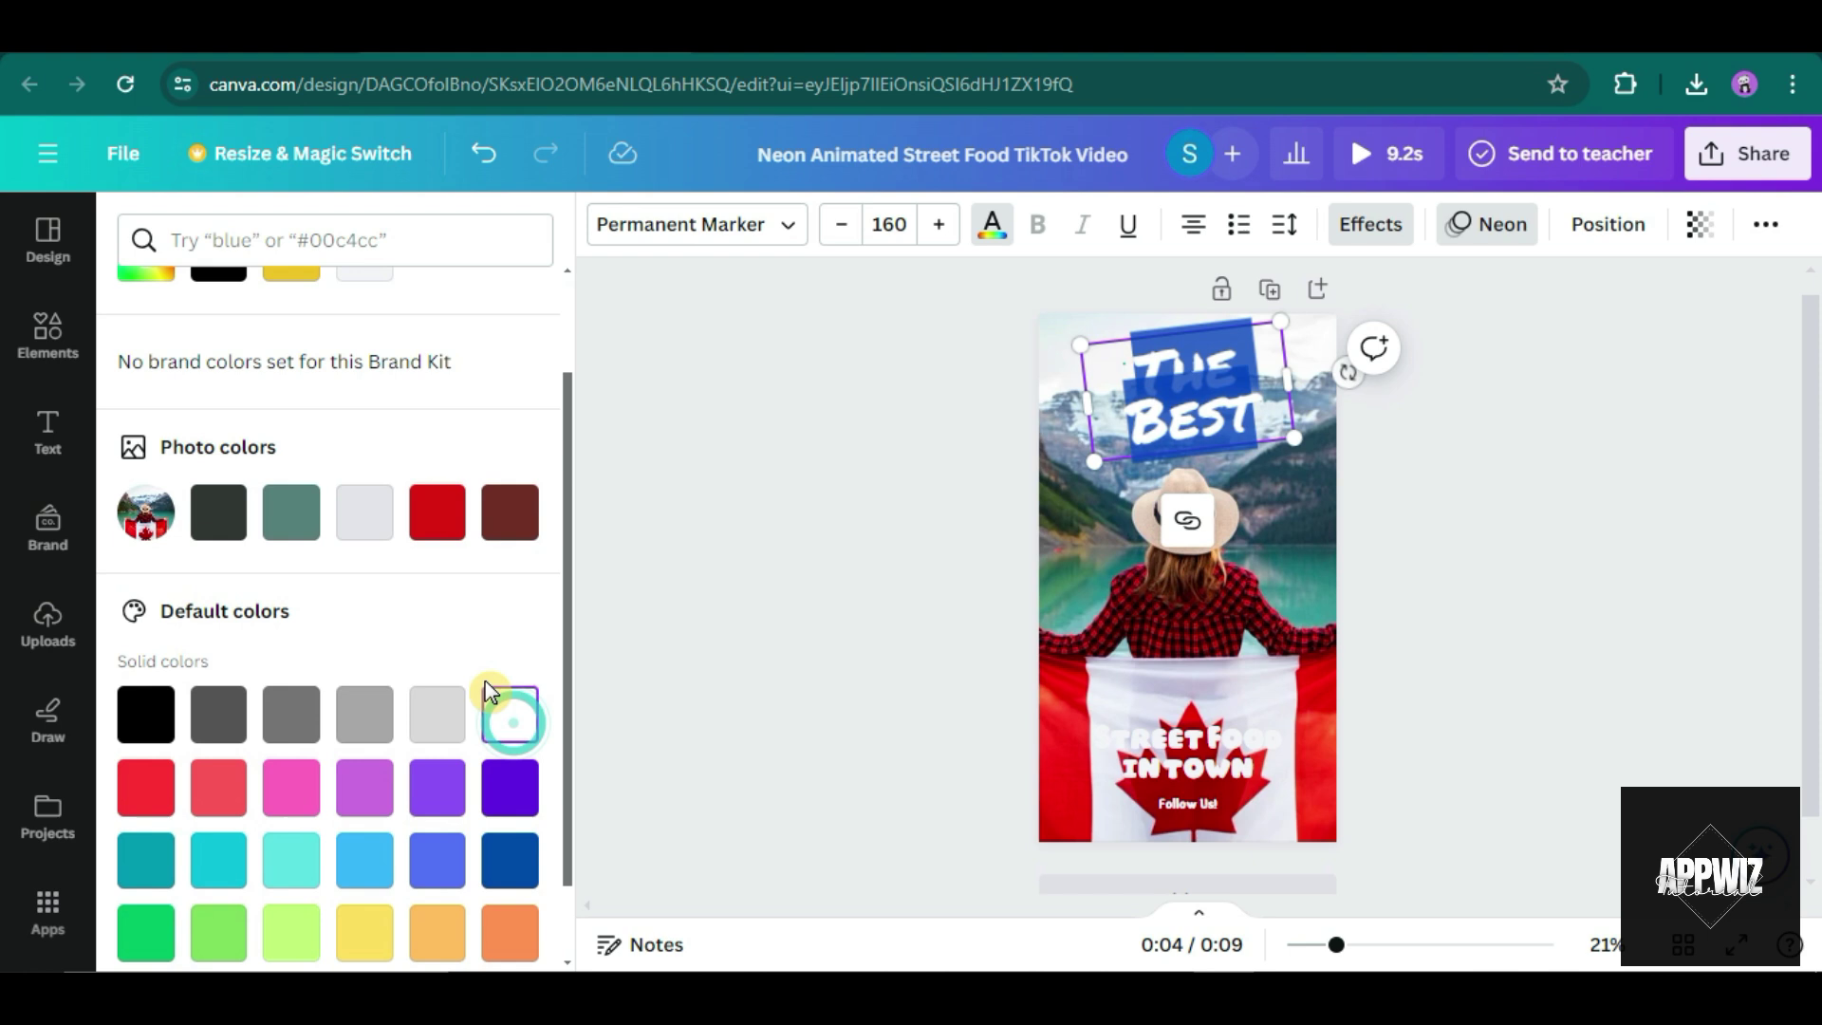
scroll(474, 608, up, 1)
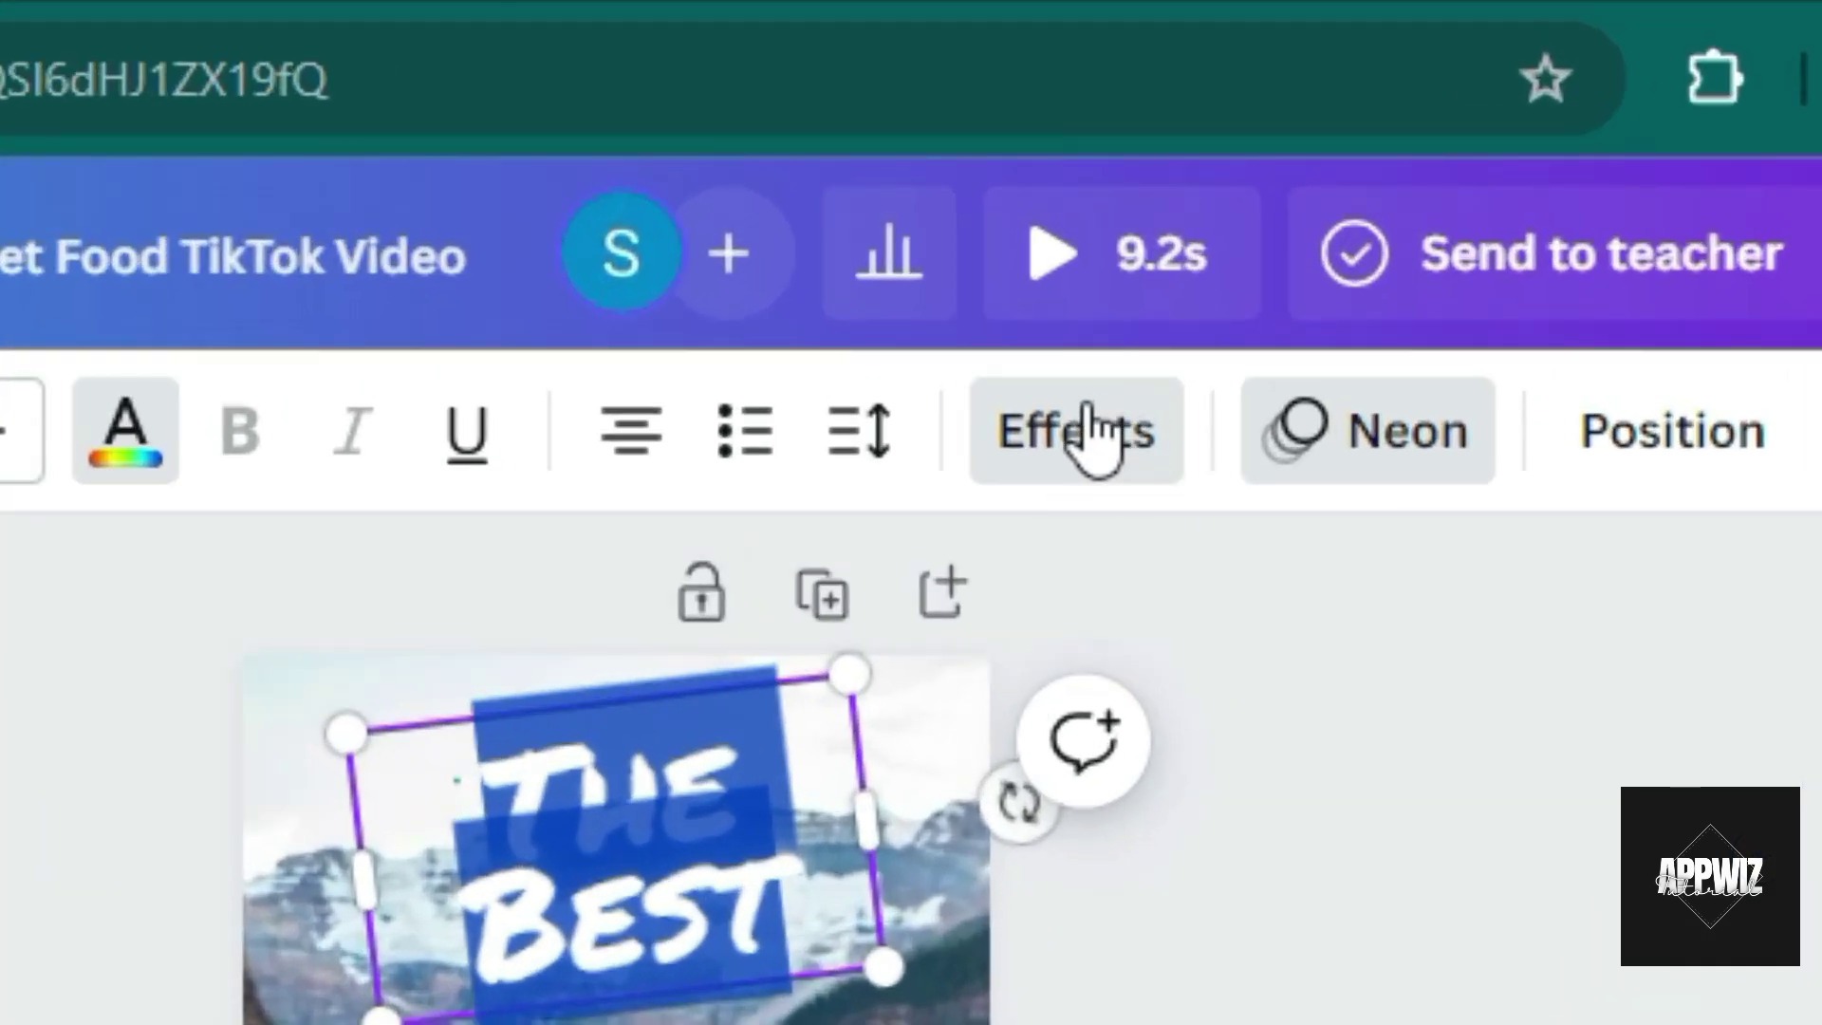
Apply an Outline effect with thickness 96 and a black outline colour.
click(1314, 267)
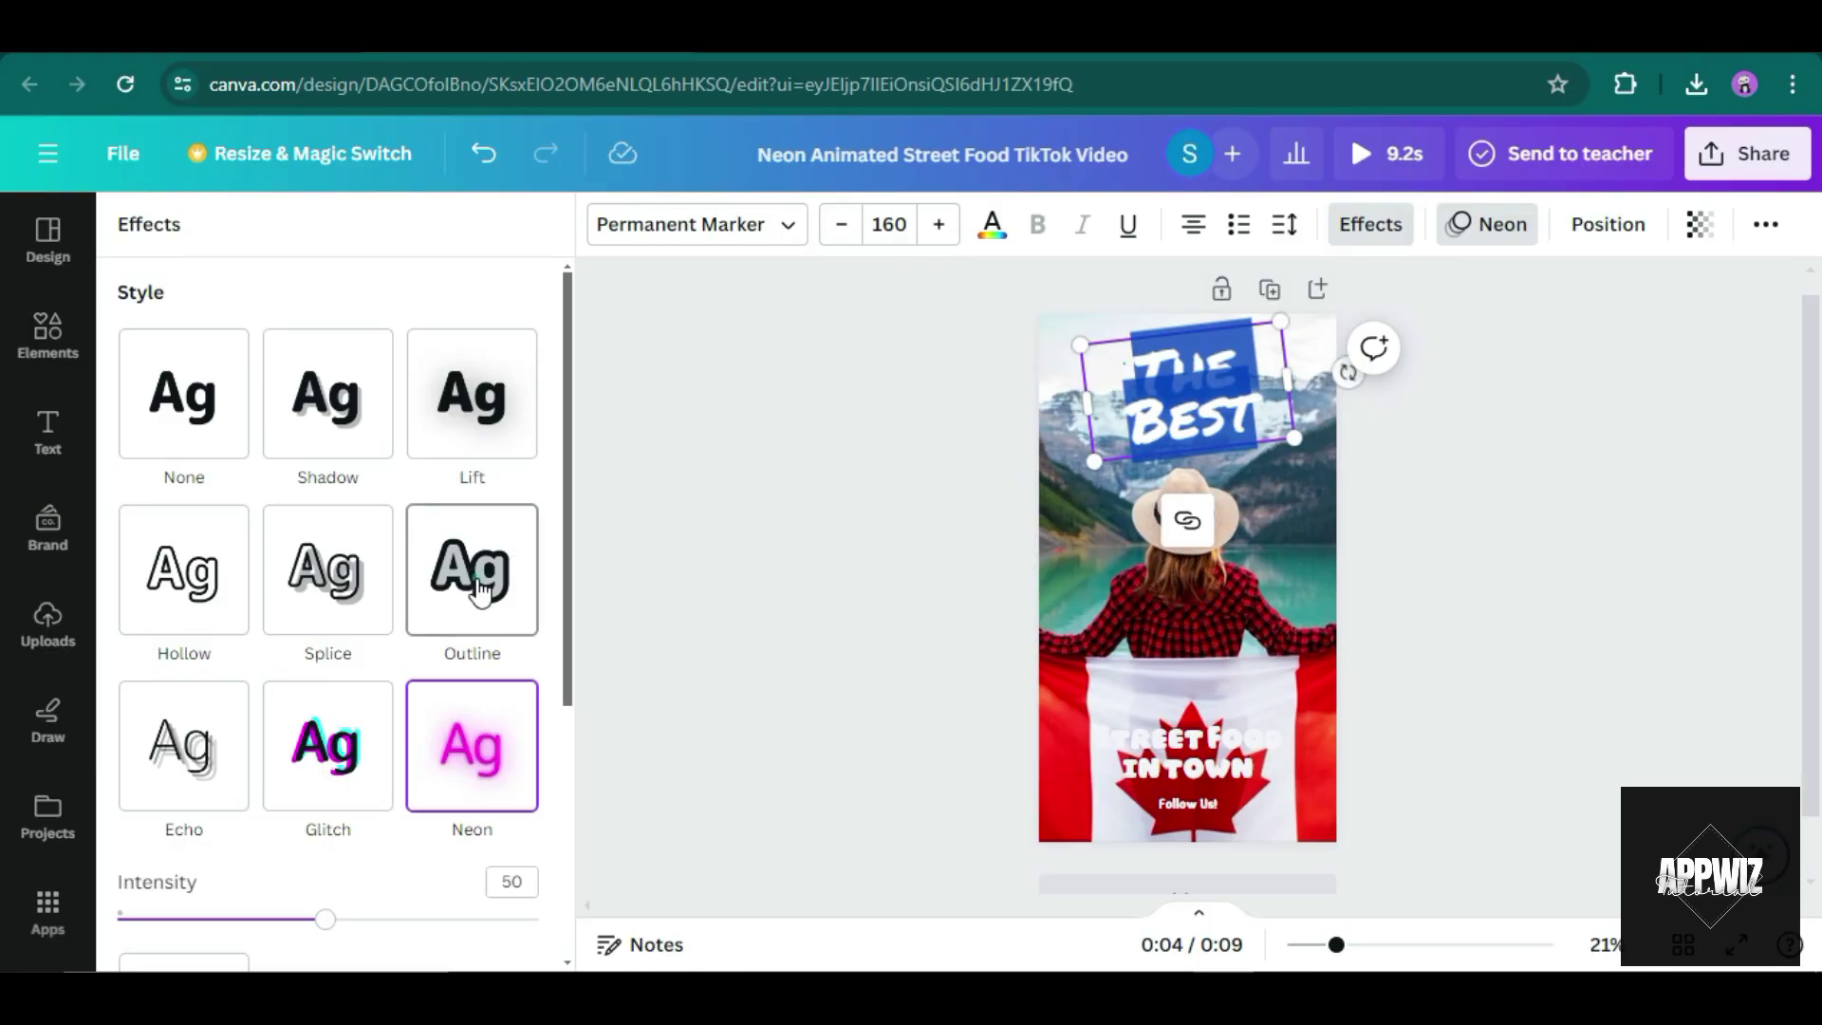
click(479, 588)
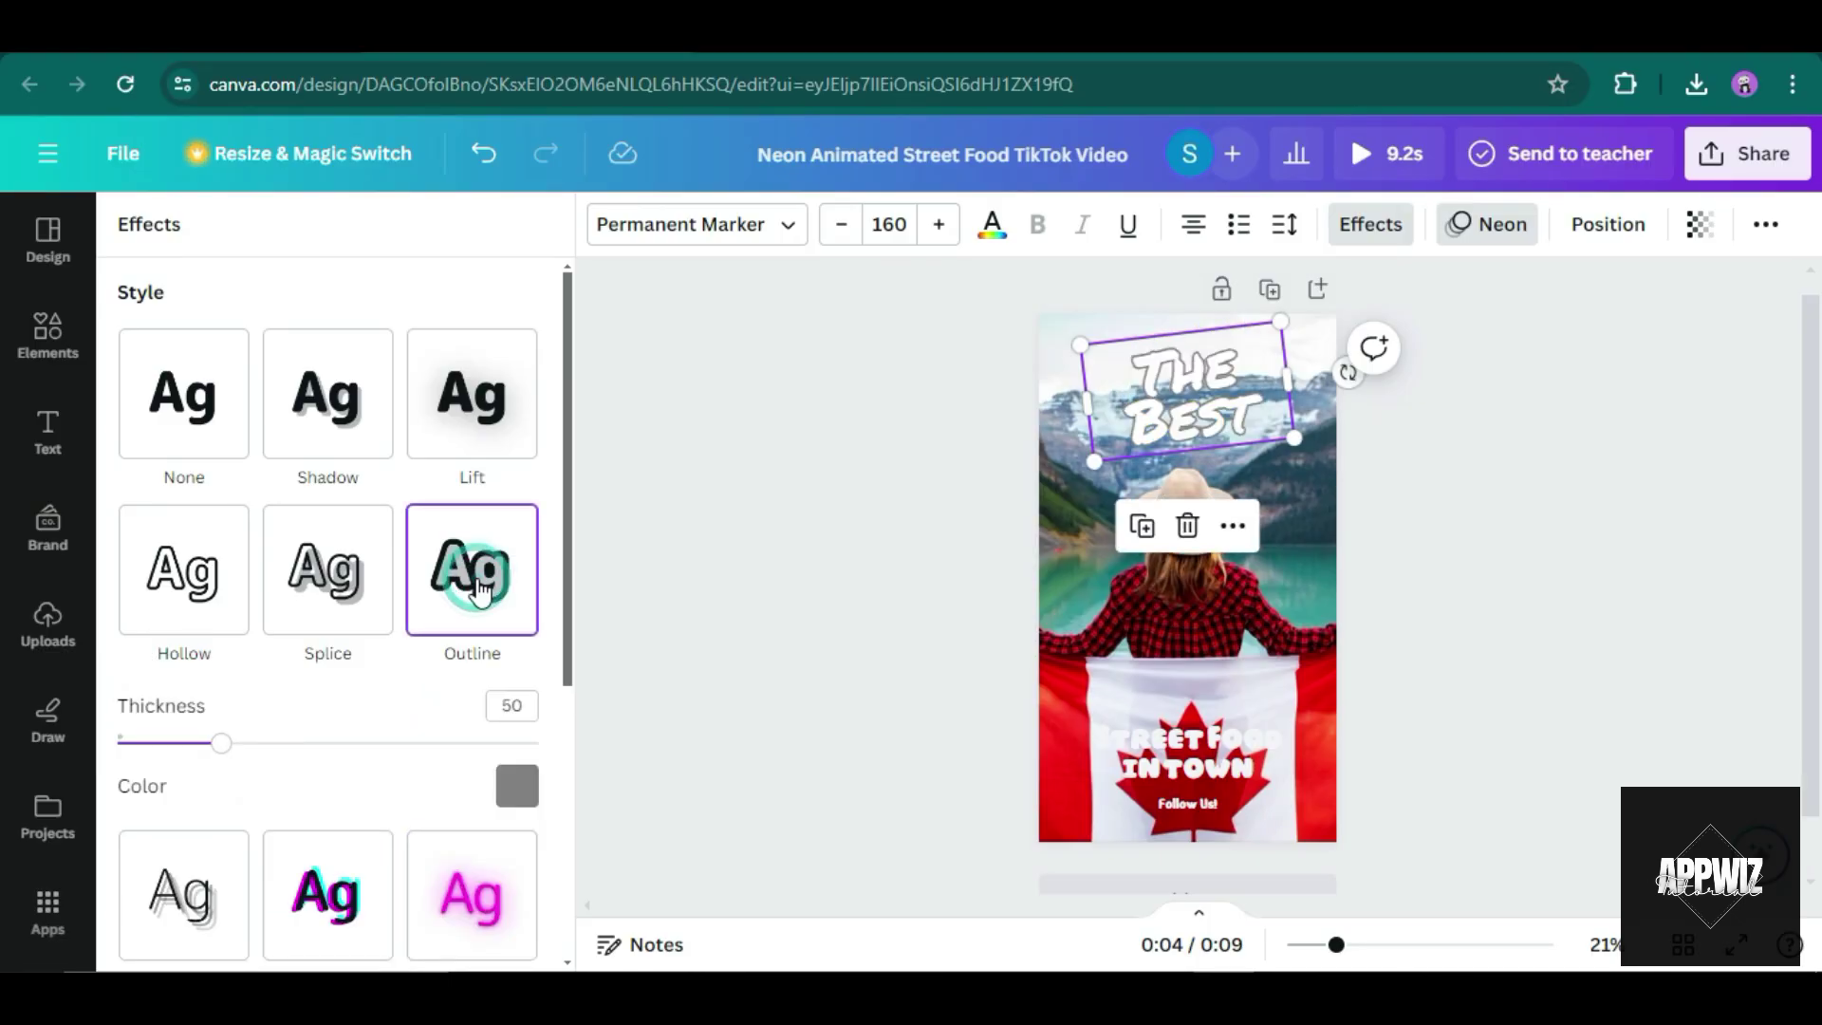
scroll(313, 797, down, 2)
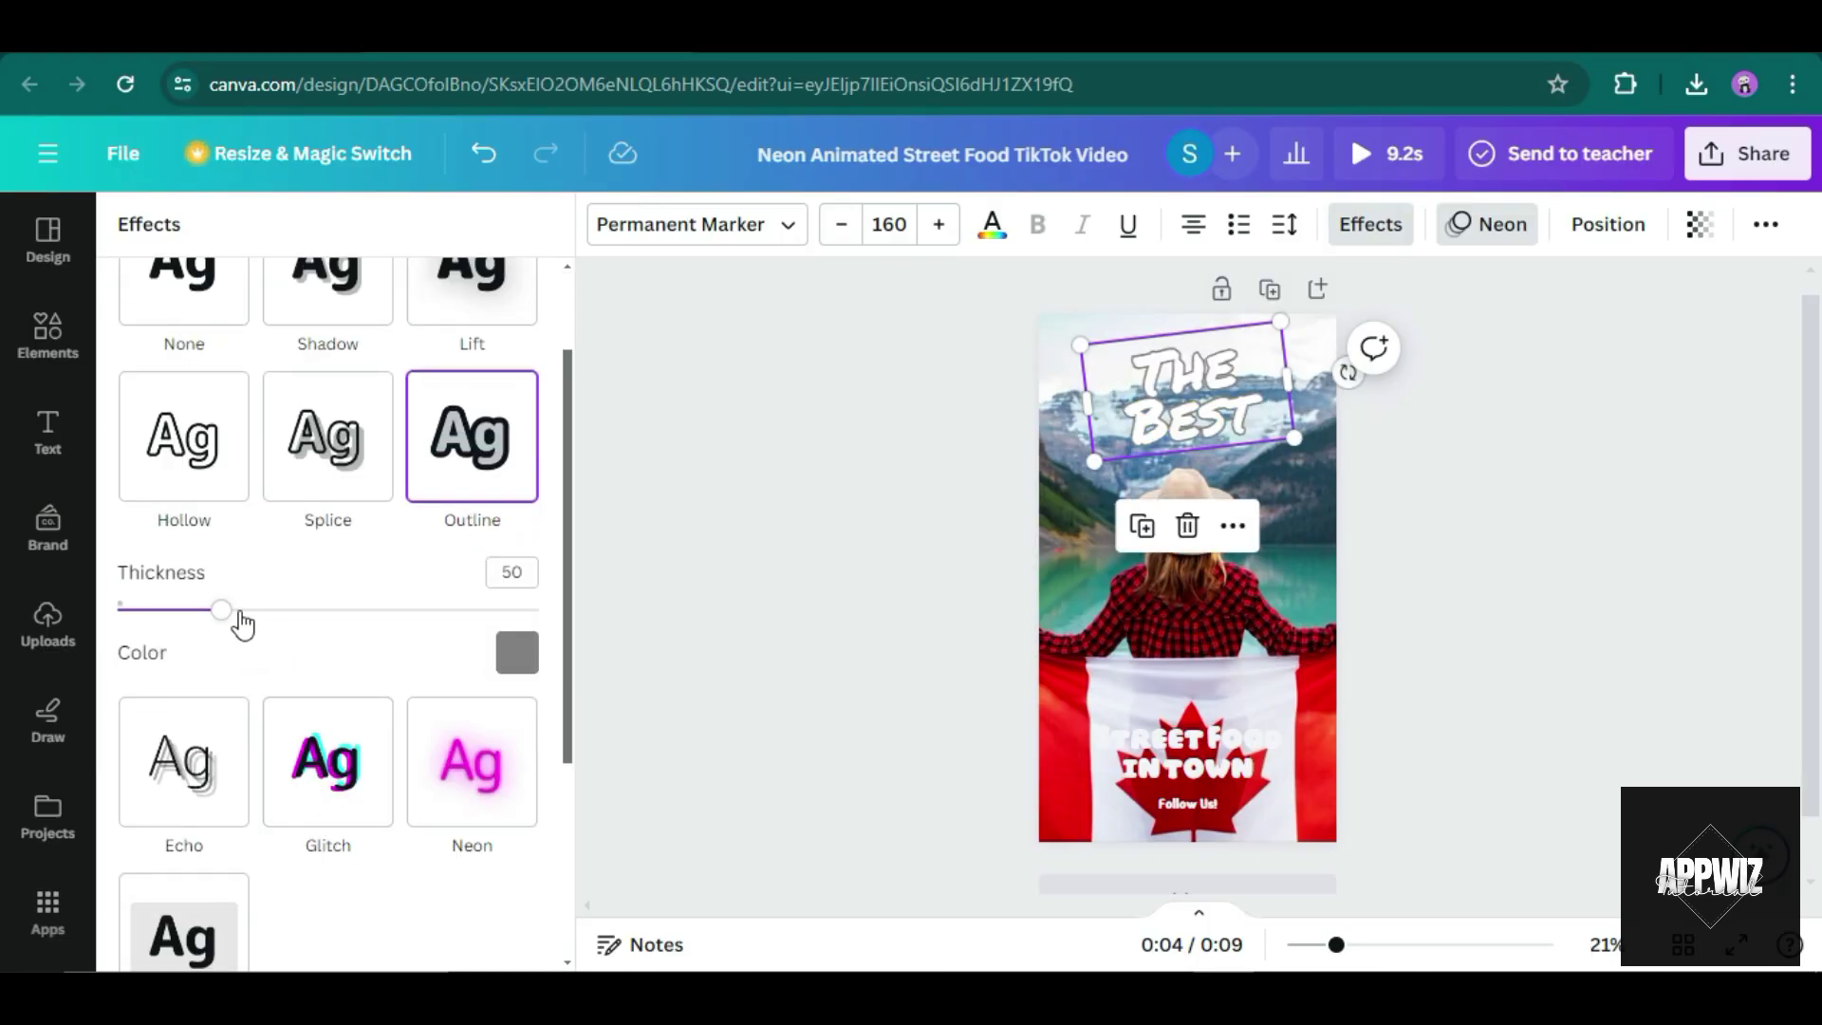
drag(228, 609, 319, 609)
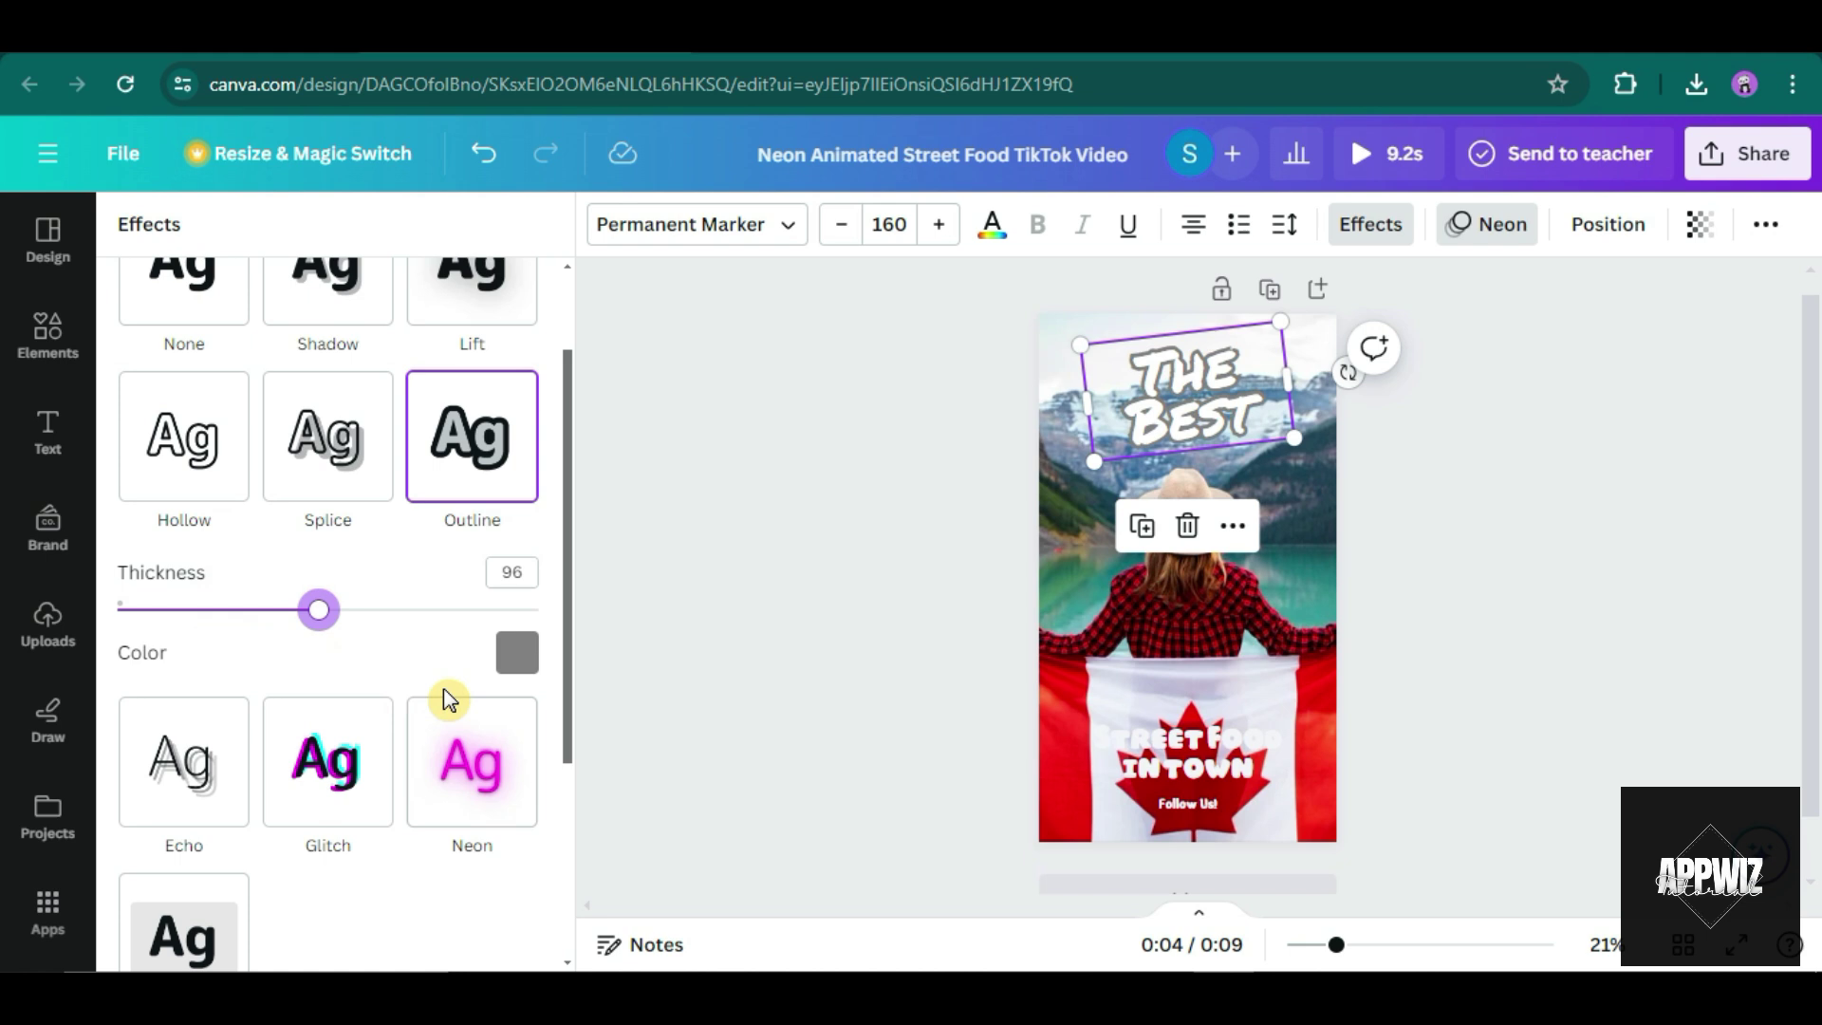
click(514, 655)
click(217, 388)
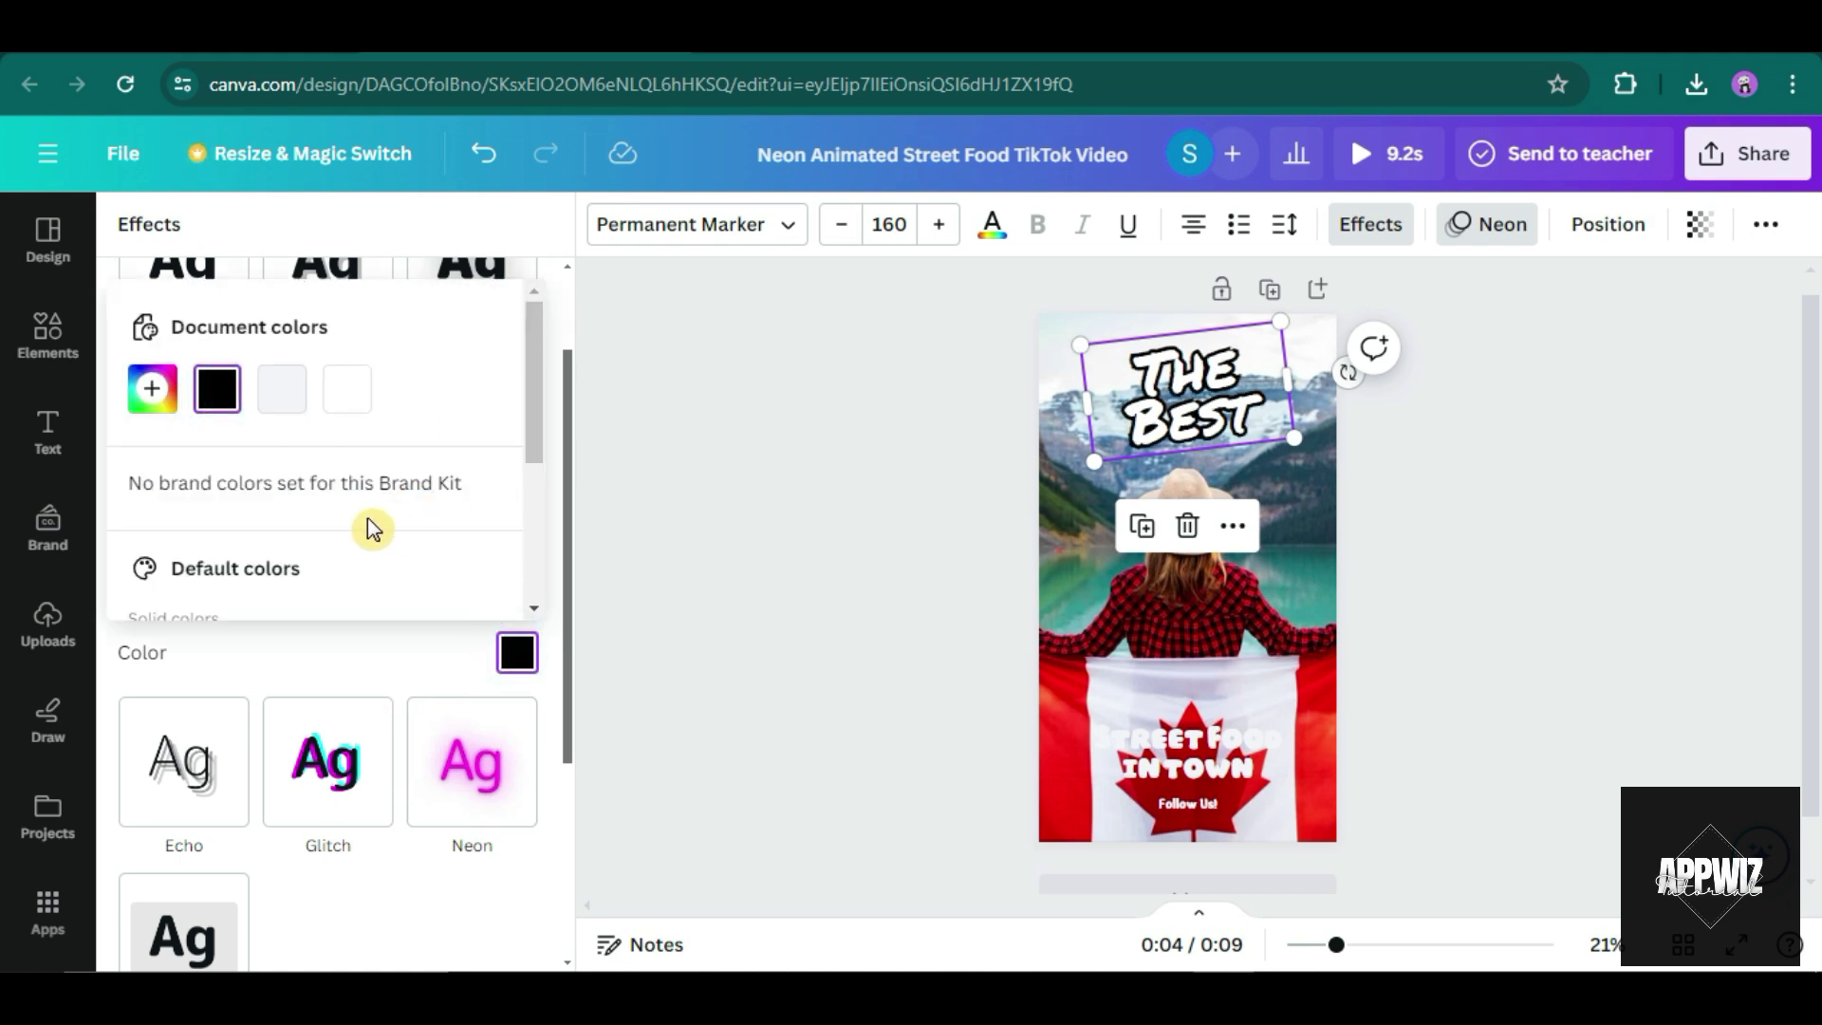
Set the STREET FOOD IN TOWN caption to Lazydog and thicken its outline effect.
click(1195, 764)
click(1199, 805)
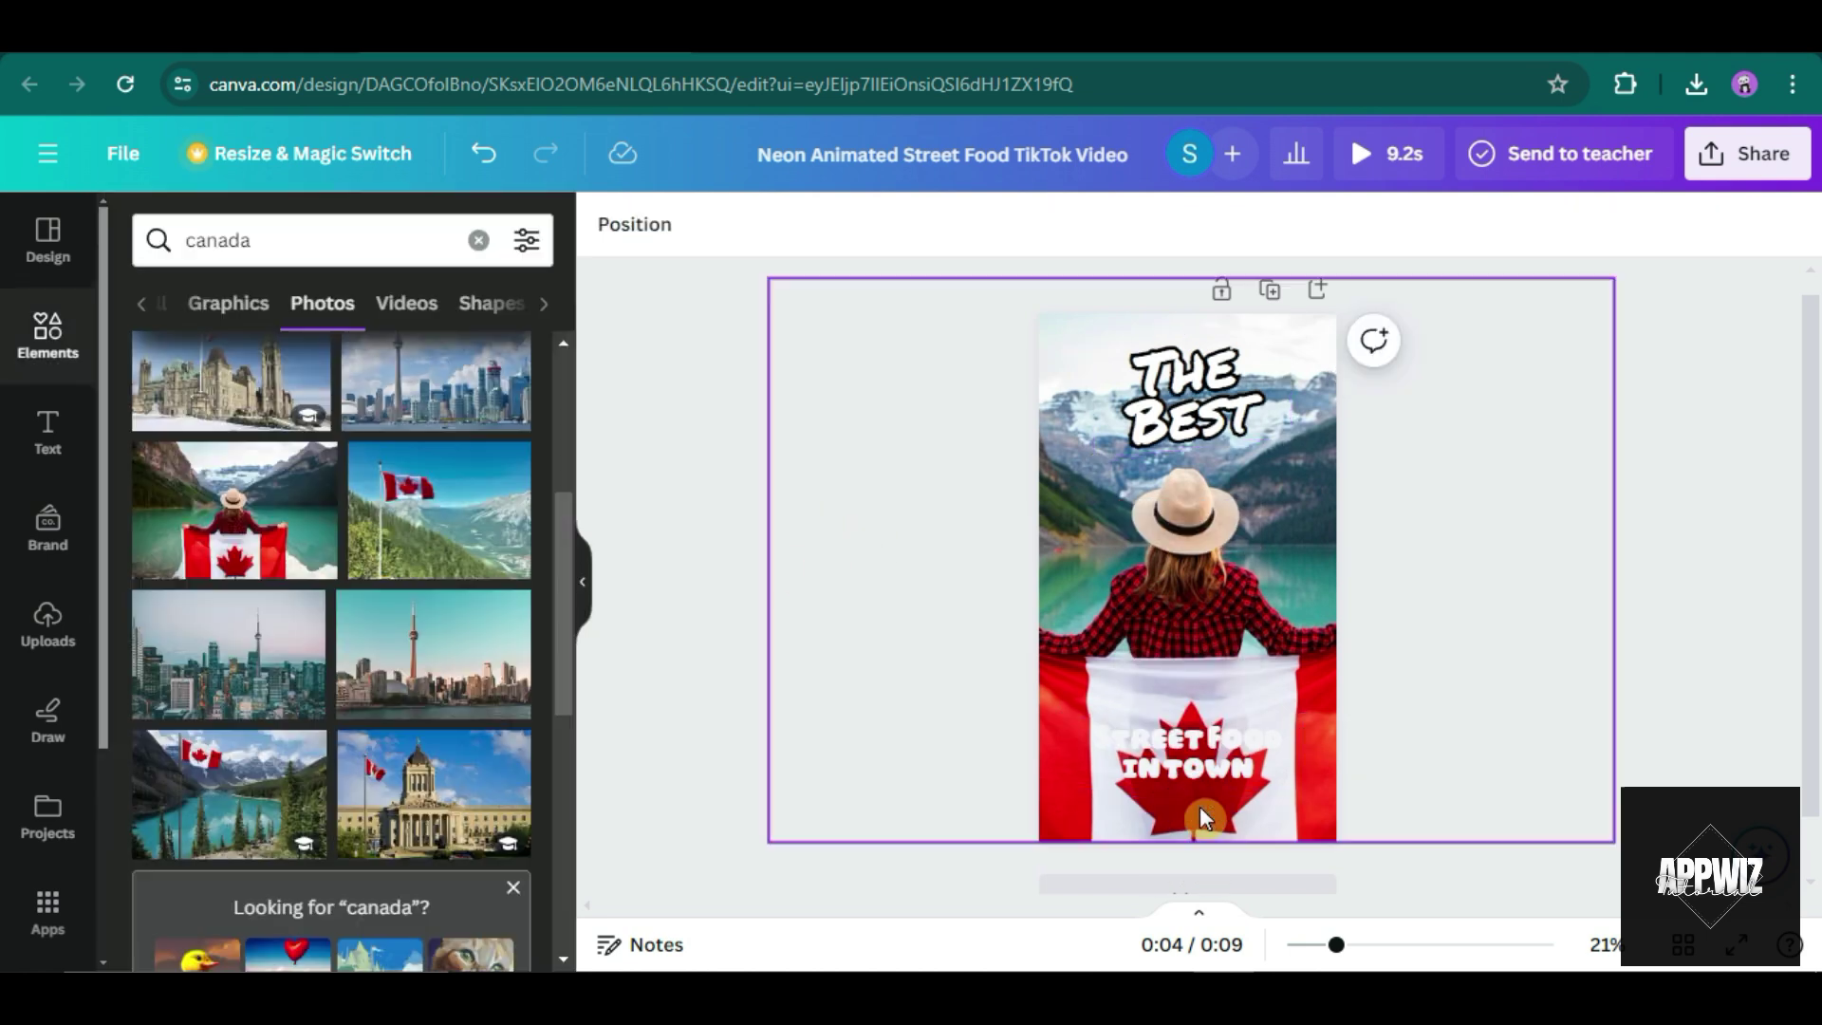
click(1194, 752)
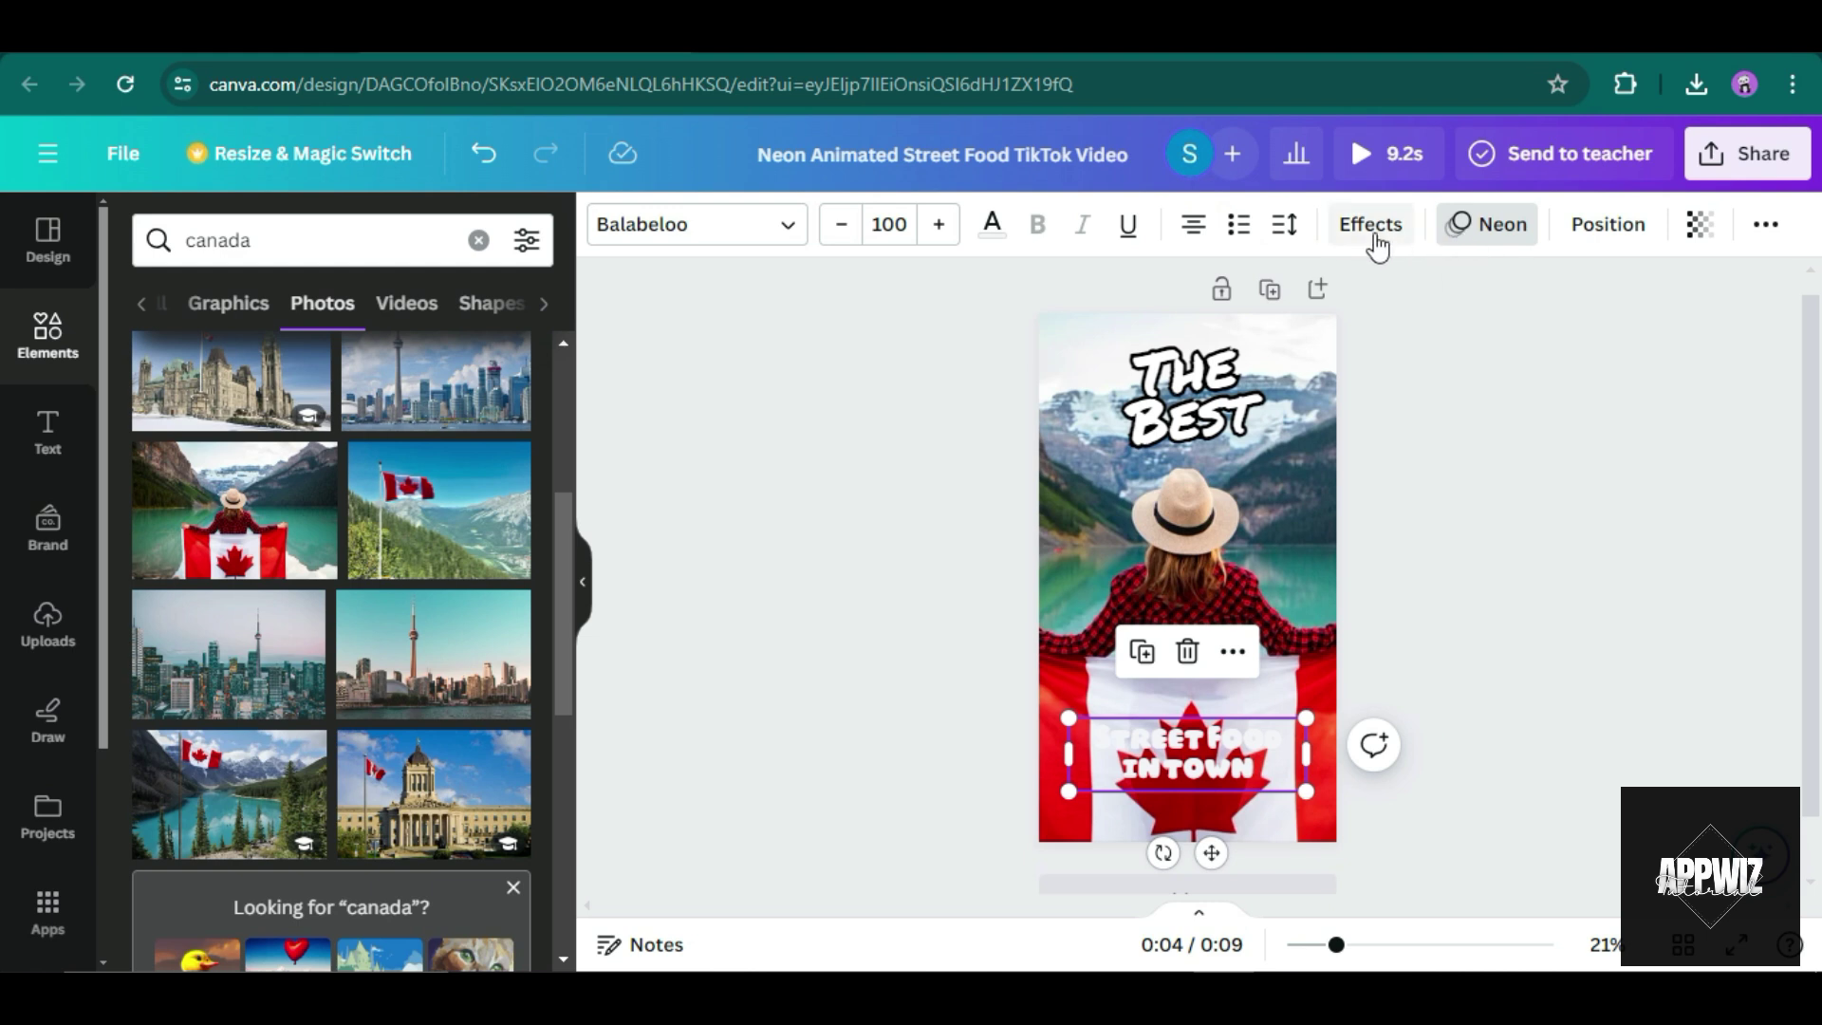
click(749, 247)
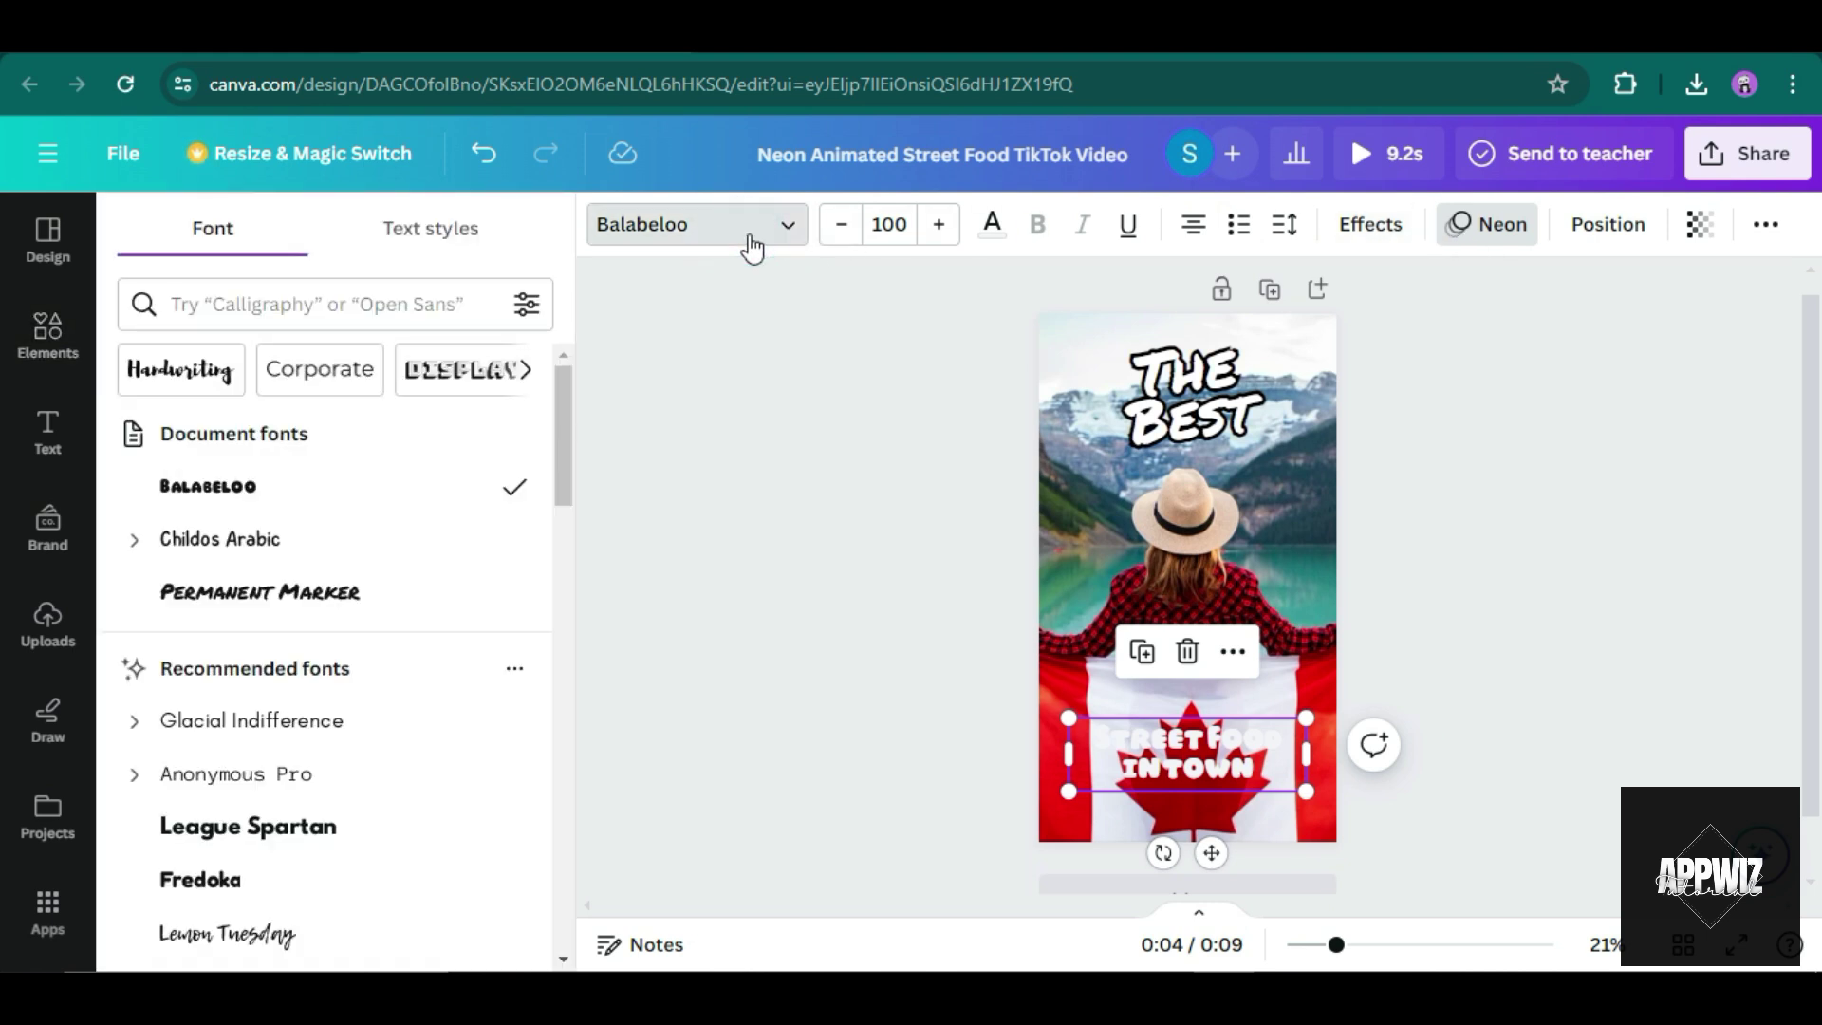
scroll(386, 573, down, 1)
click(285, 639)
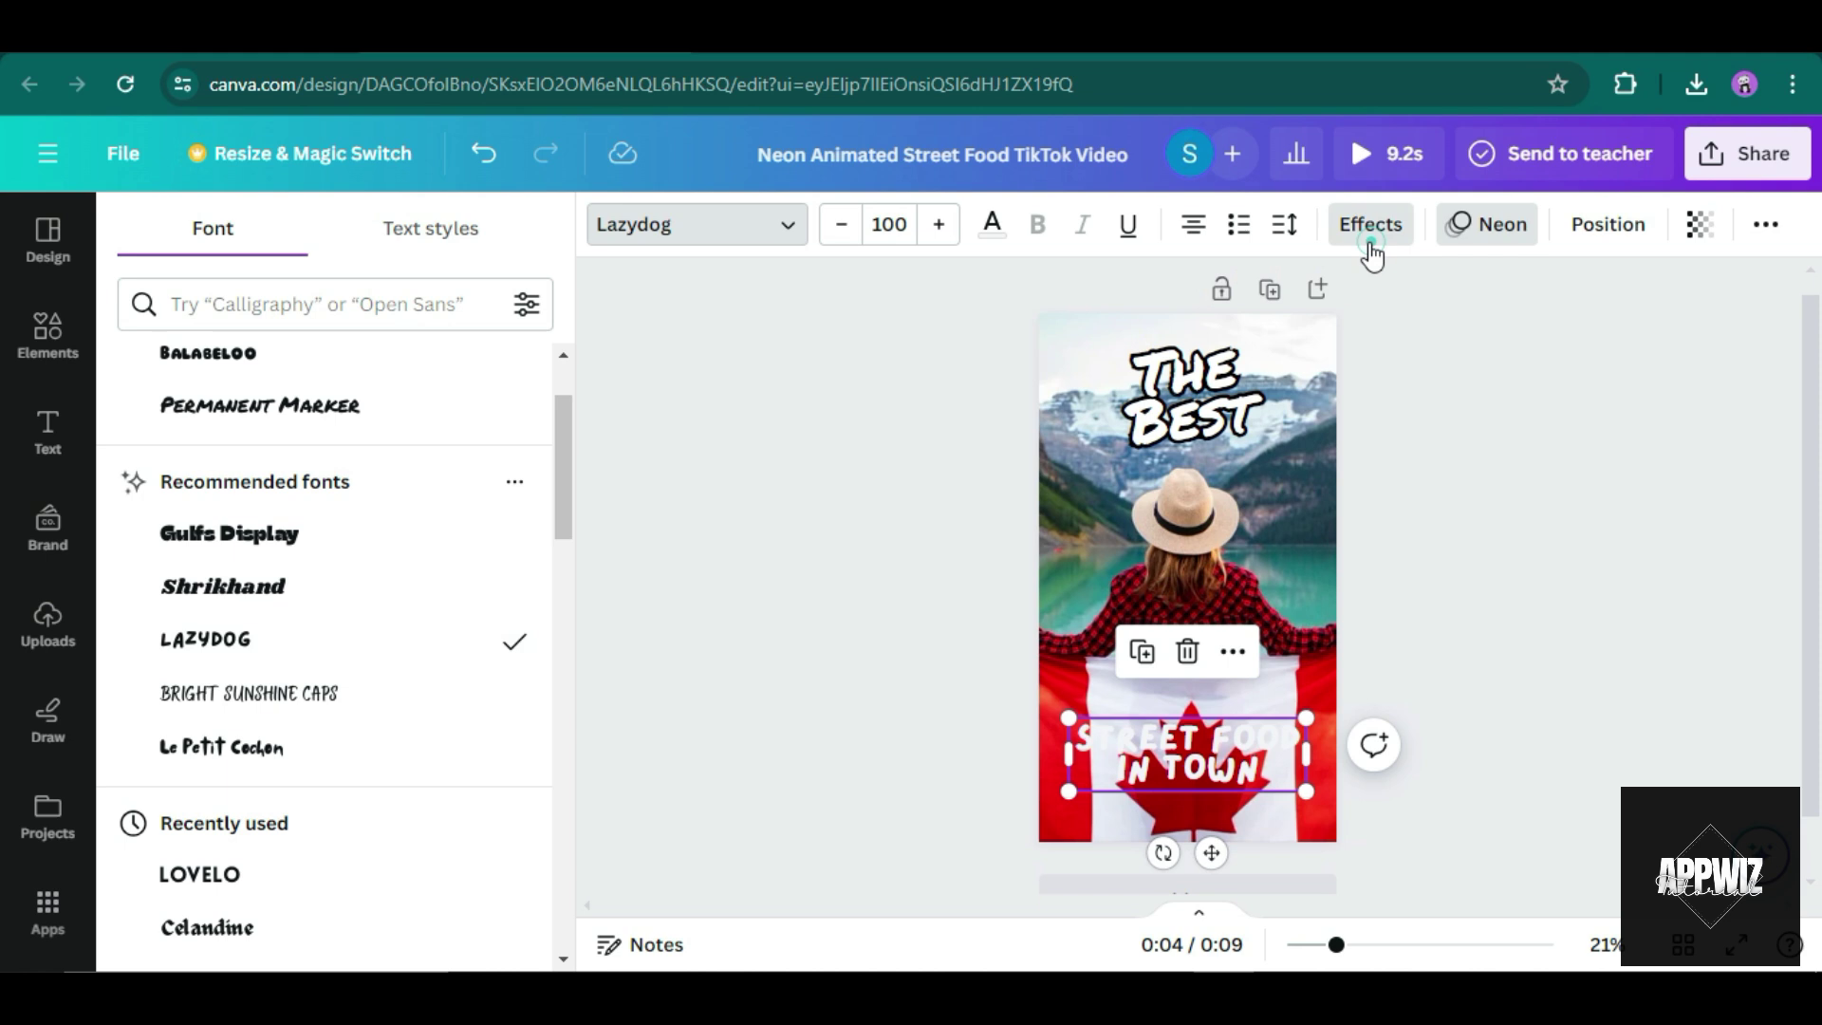
click(1370, 227)
drag(354, 744, 451, 744)
Try Futura and other fonts on the caption, settling on Intro Rust.
click(698, 227)
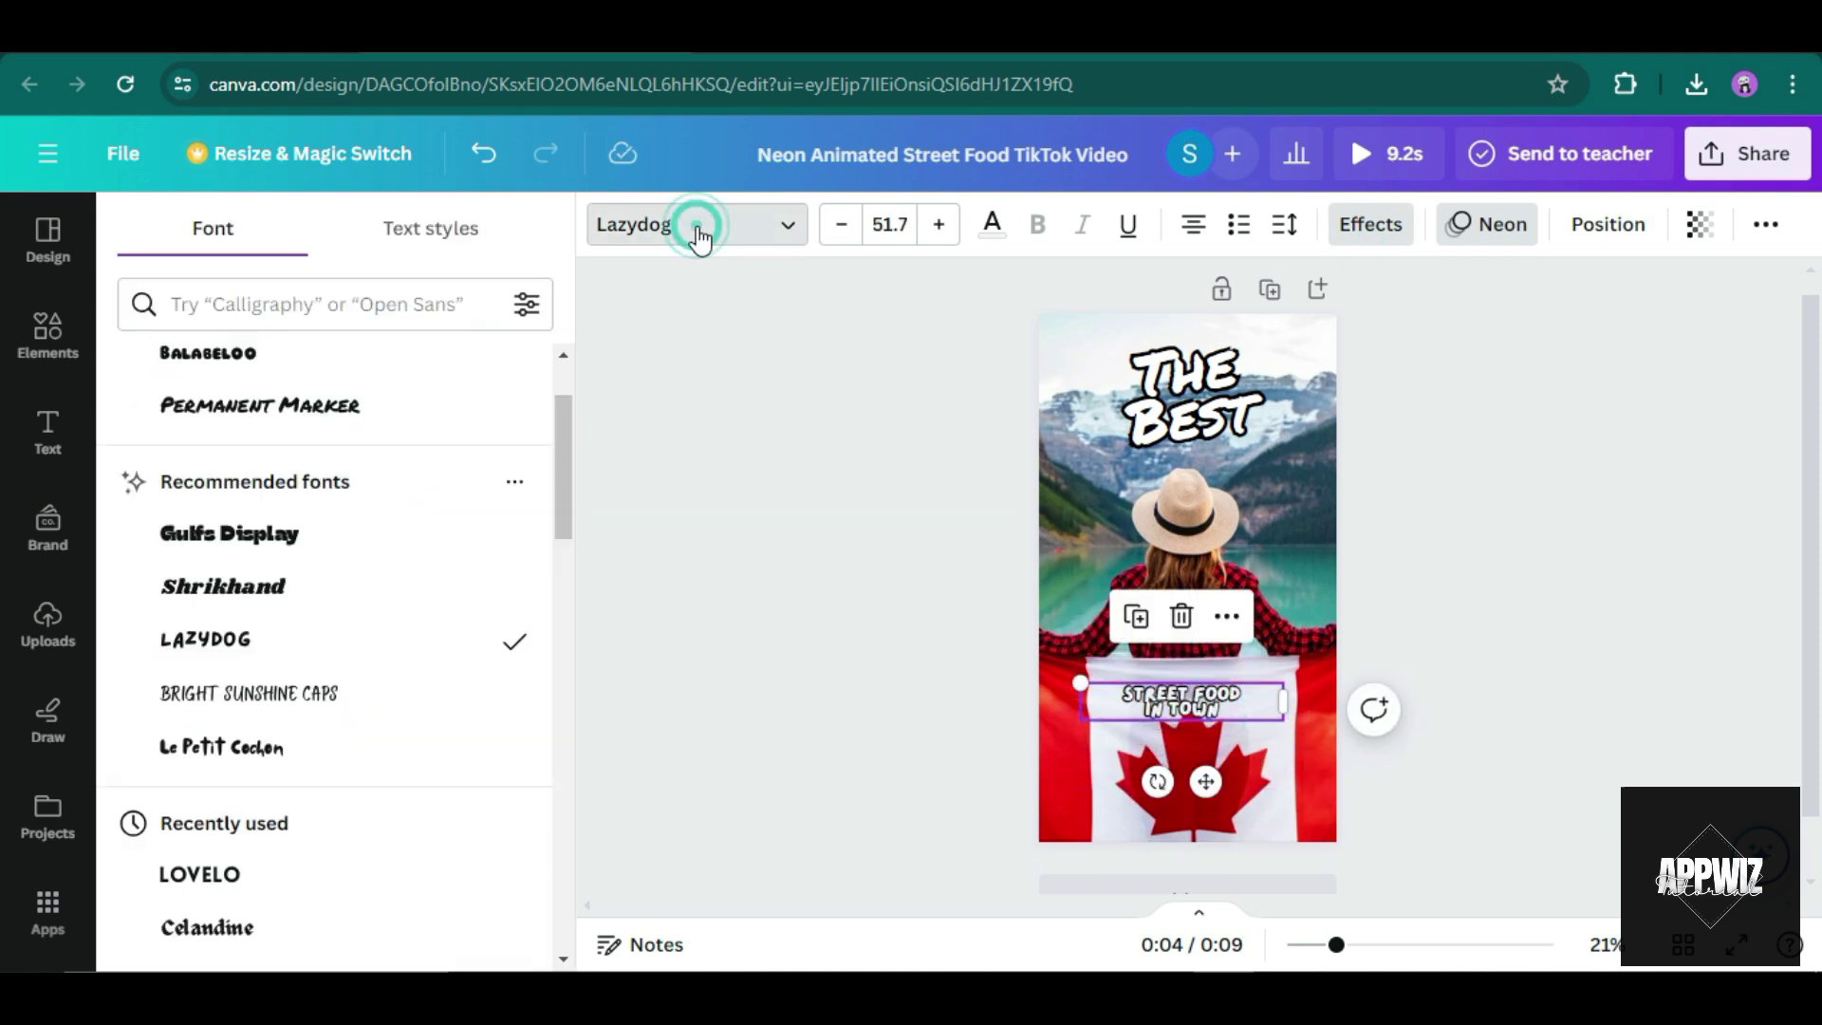
scroll(285, 664, down, 5)
click(285, 822)
scroll(285, 617, down, 10)
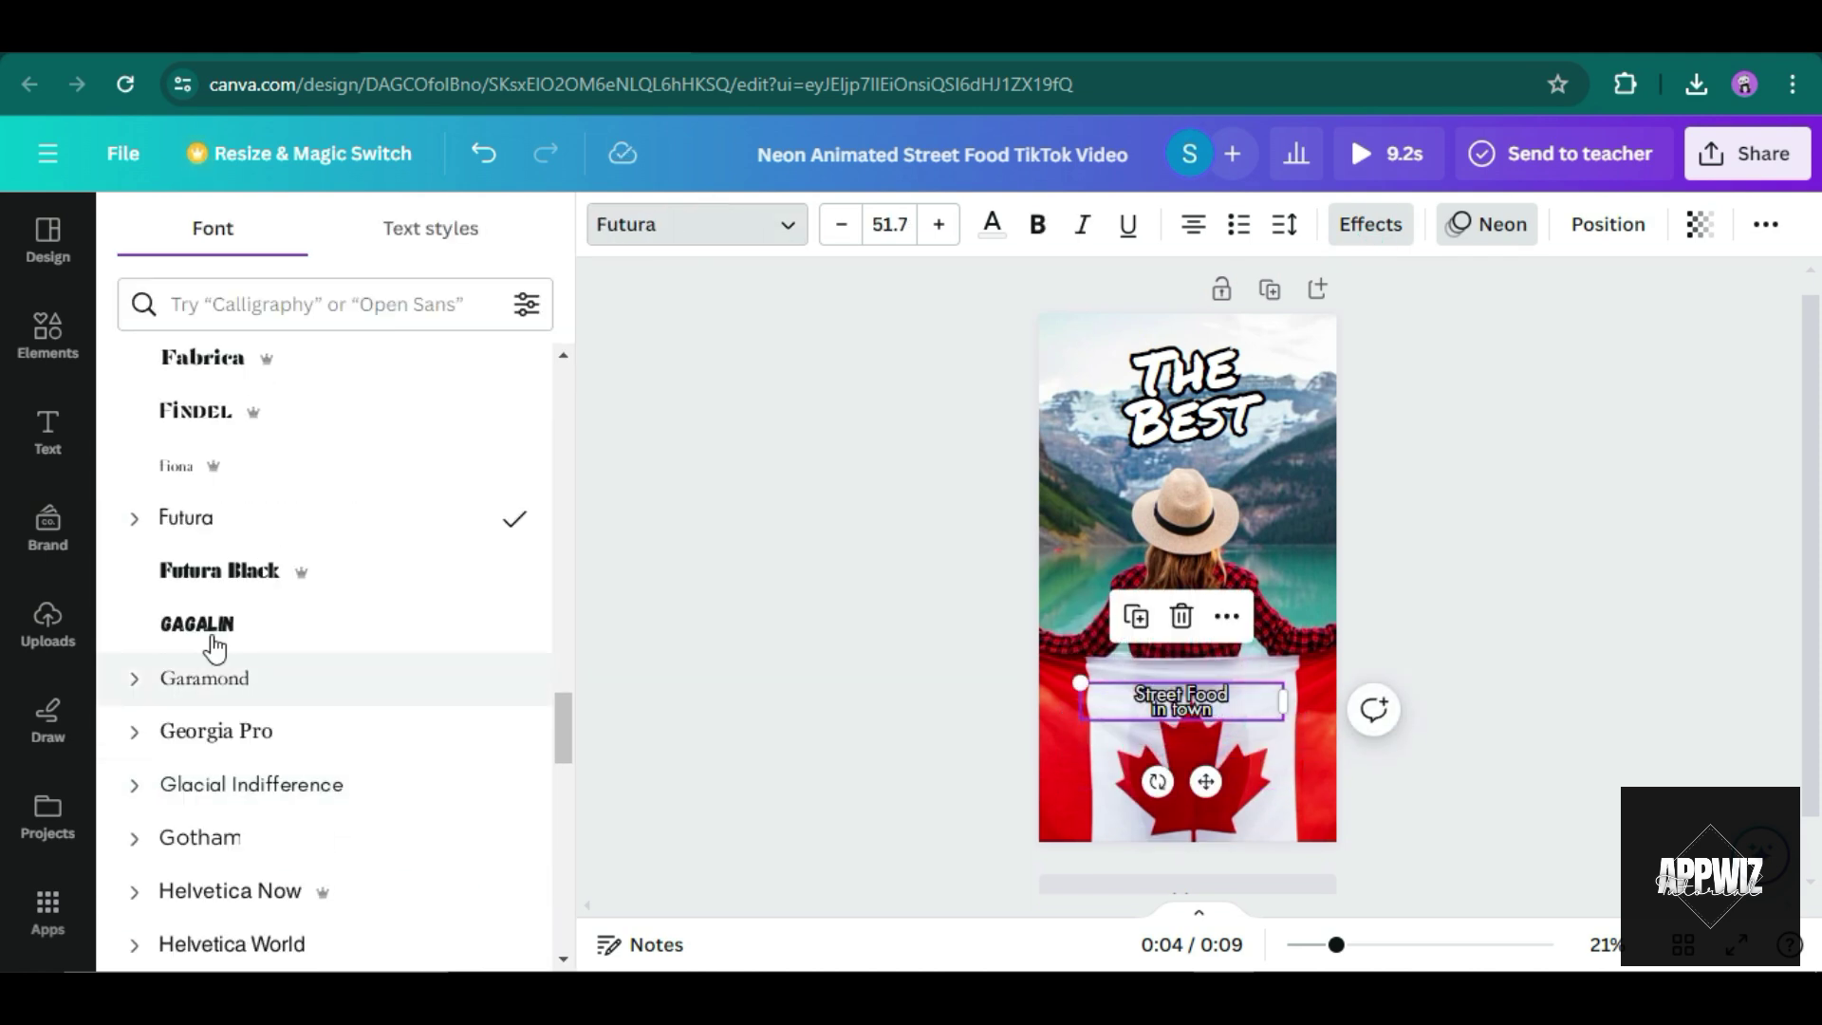
scroll(214, 648, down, 3)
click(233, 781)
scroll(233, 664, down, 3)
click(228, 675)
Review the caption's outline colour, then select the flag background photo.
click(992, 224)
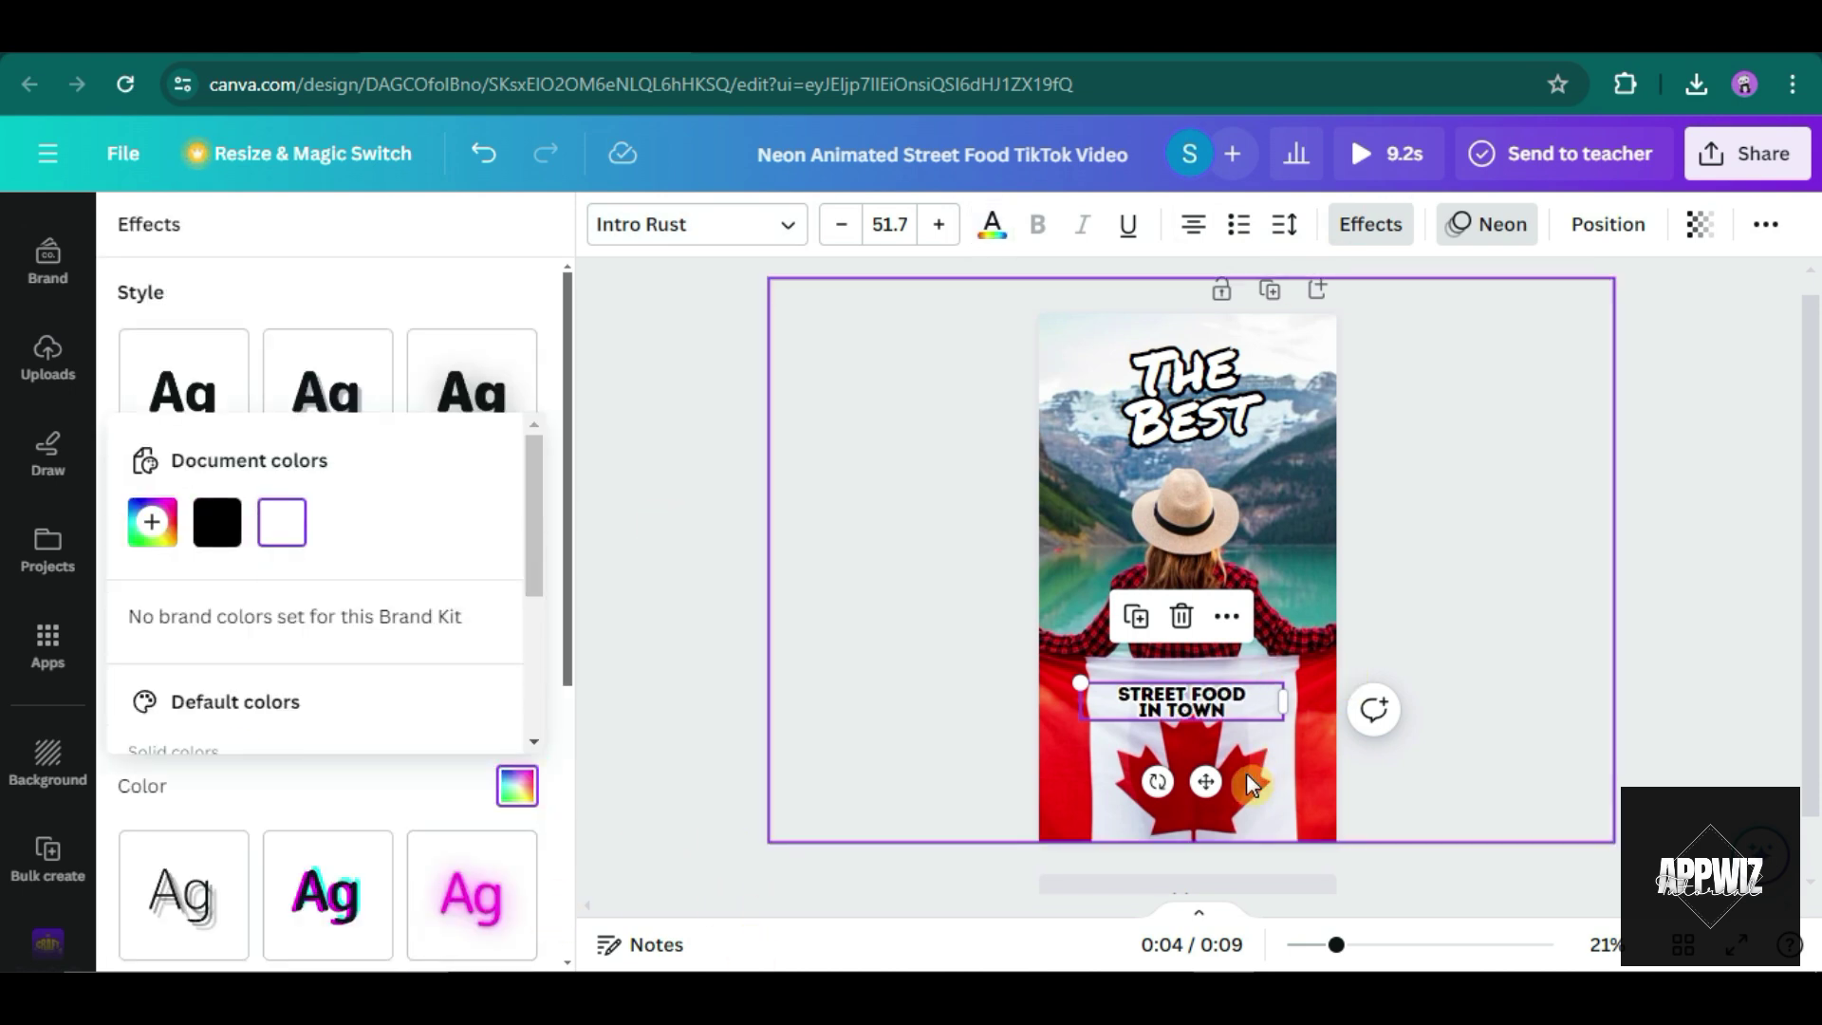
click(1317, 780)
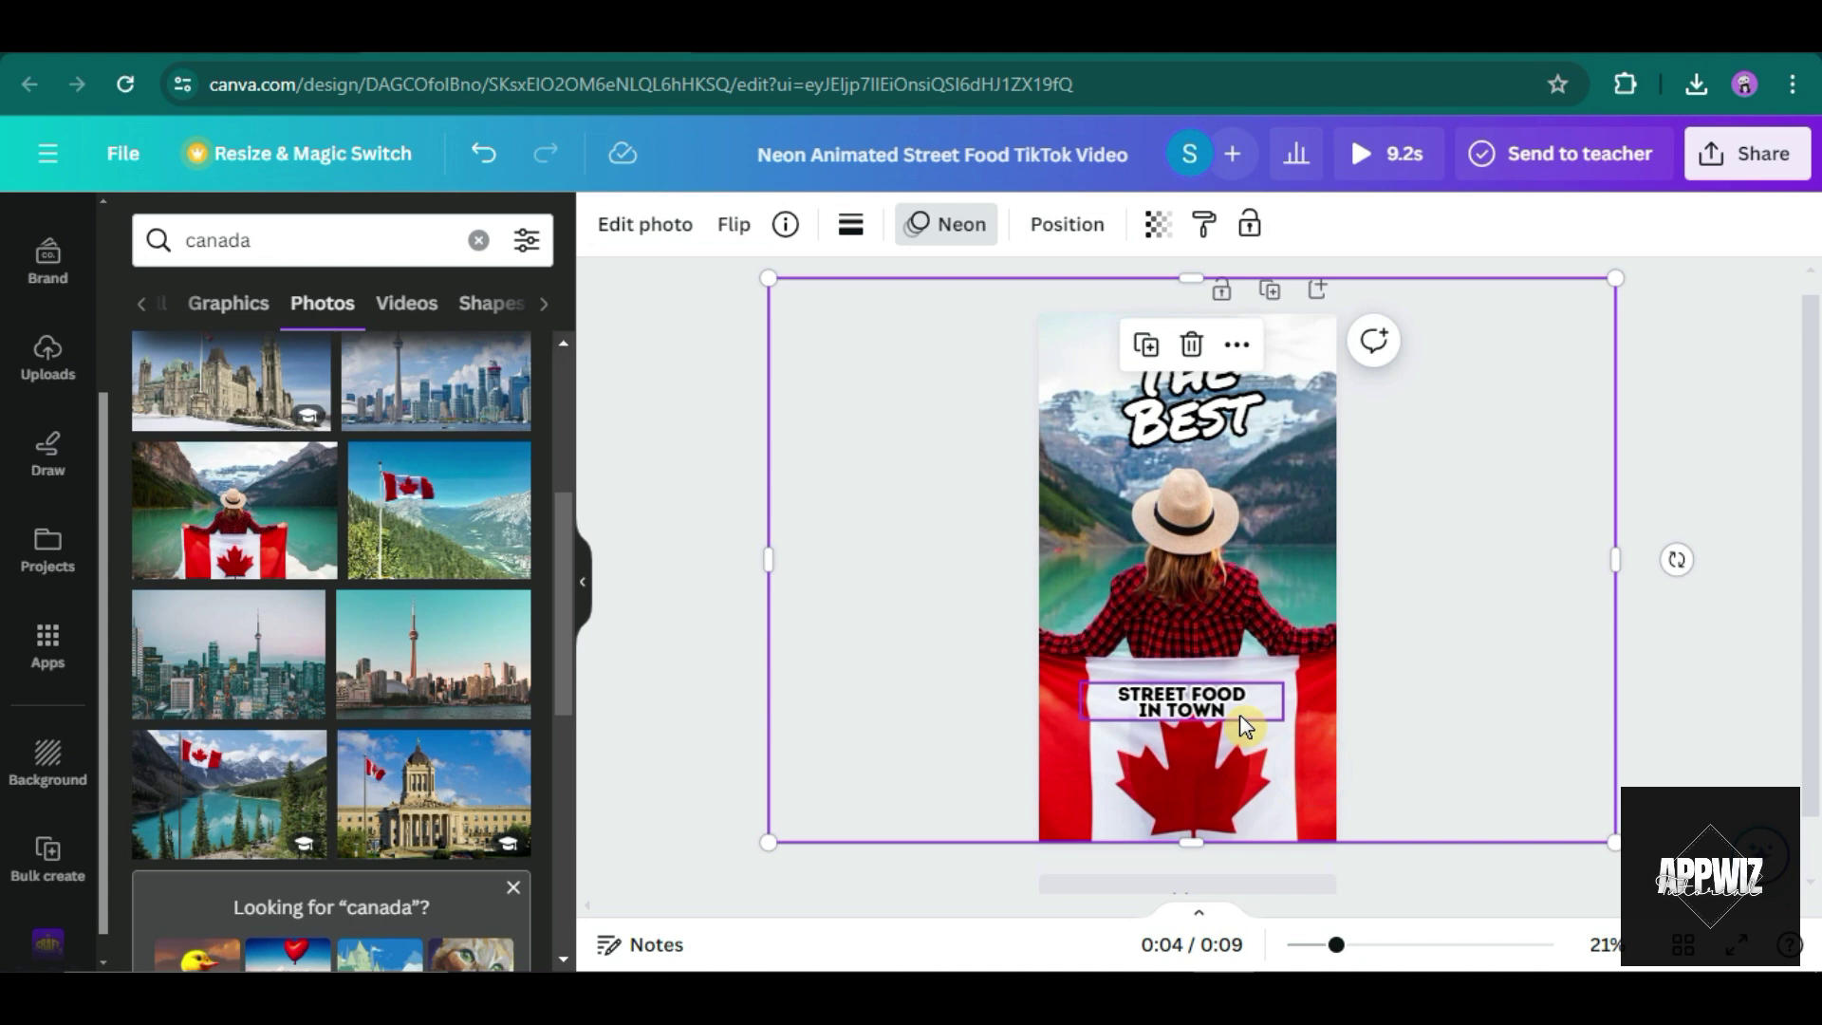
click(1215, 707)
click(1271, 765)
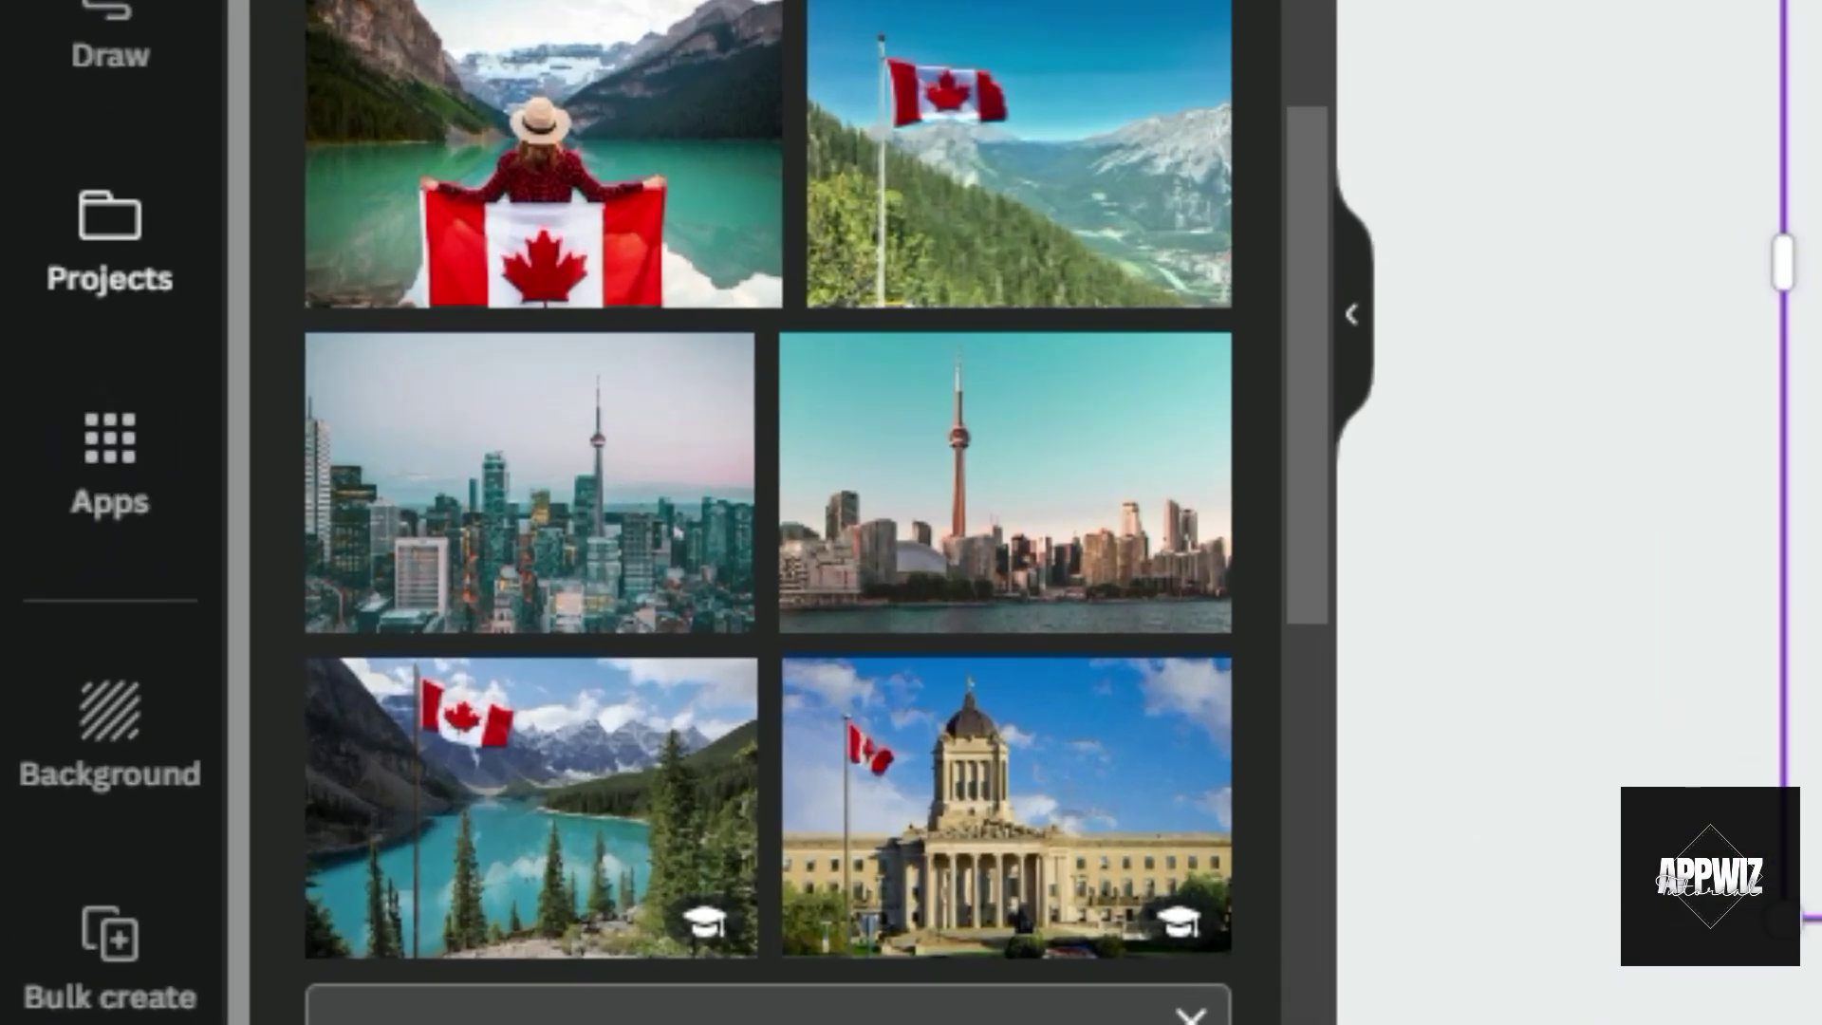
Search the Apps library for 'bulk create'.
click(102, 480)
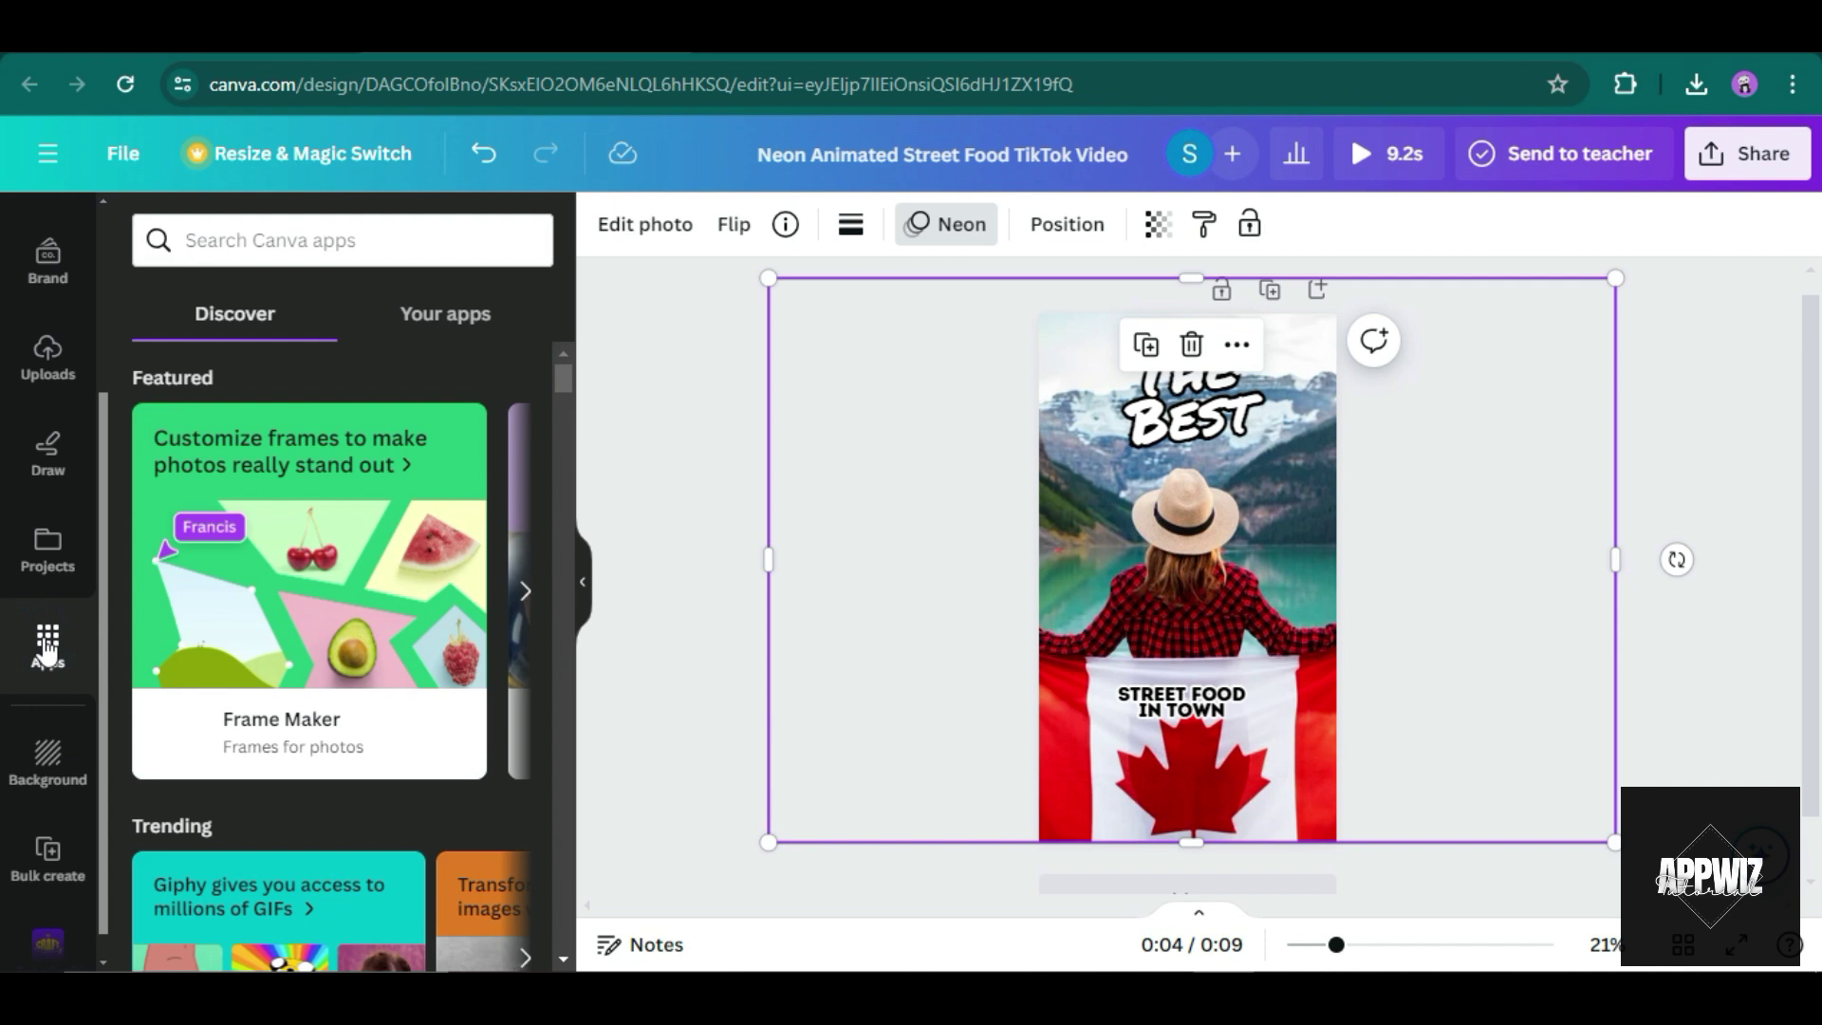
click(260, 245)
text(bulk create)
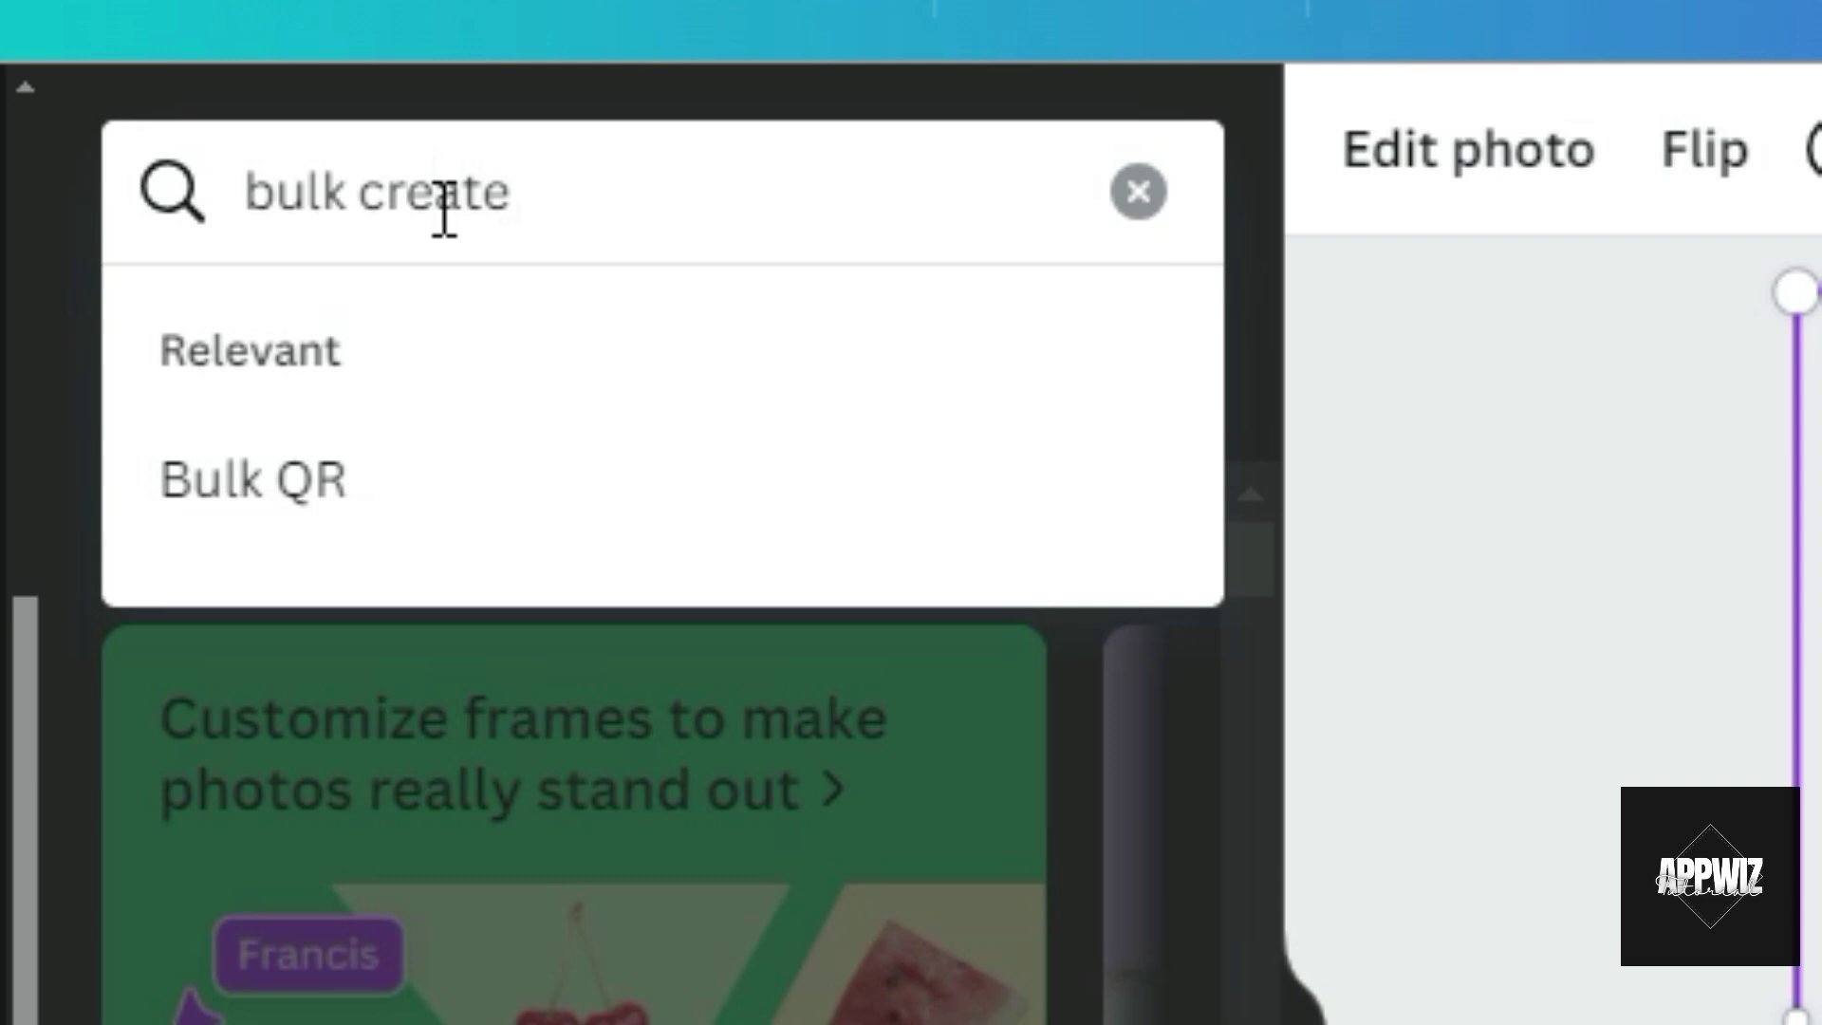
key(Return)
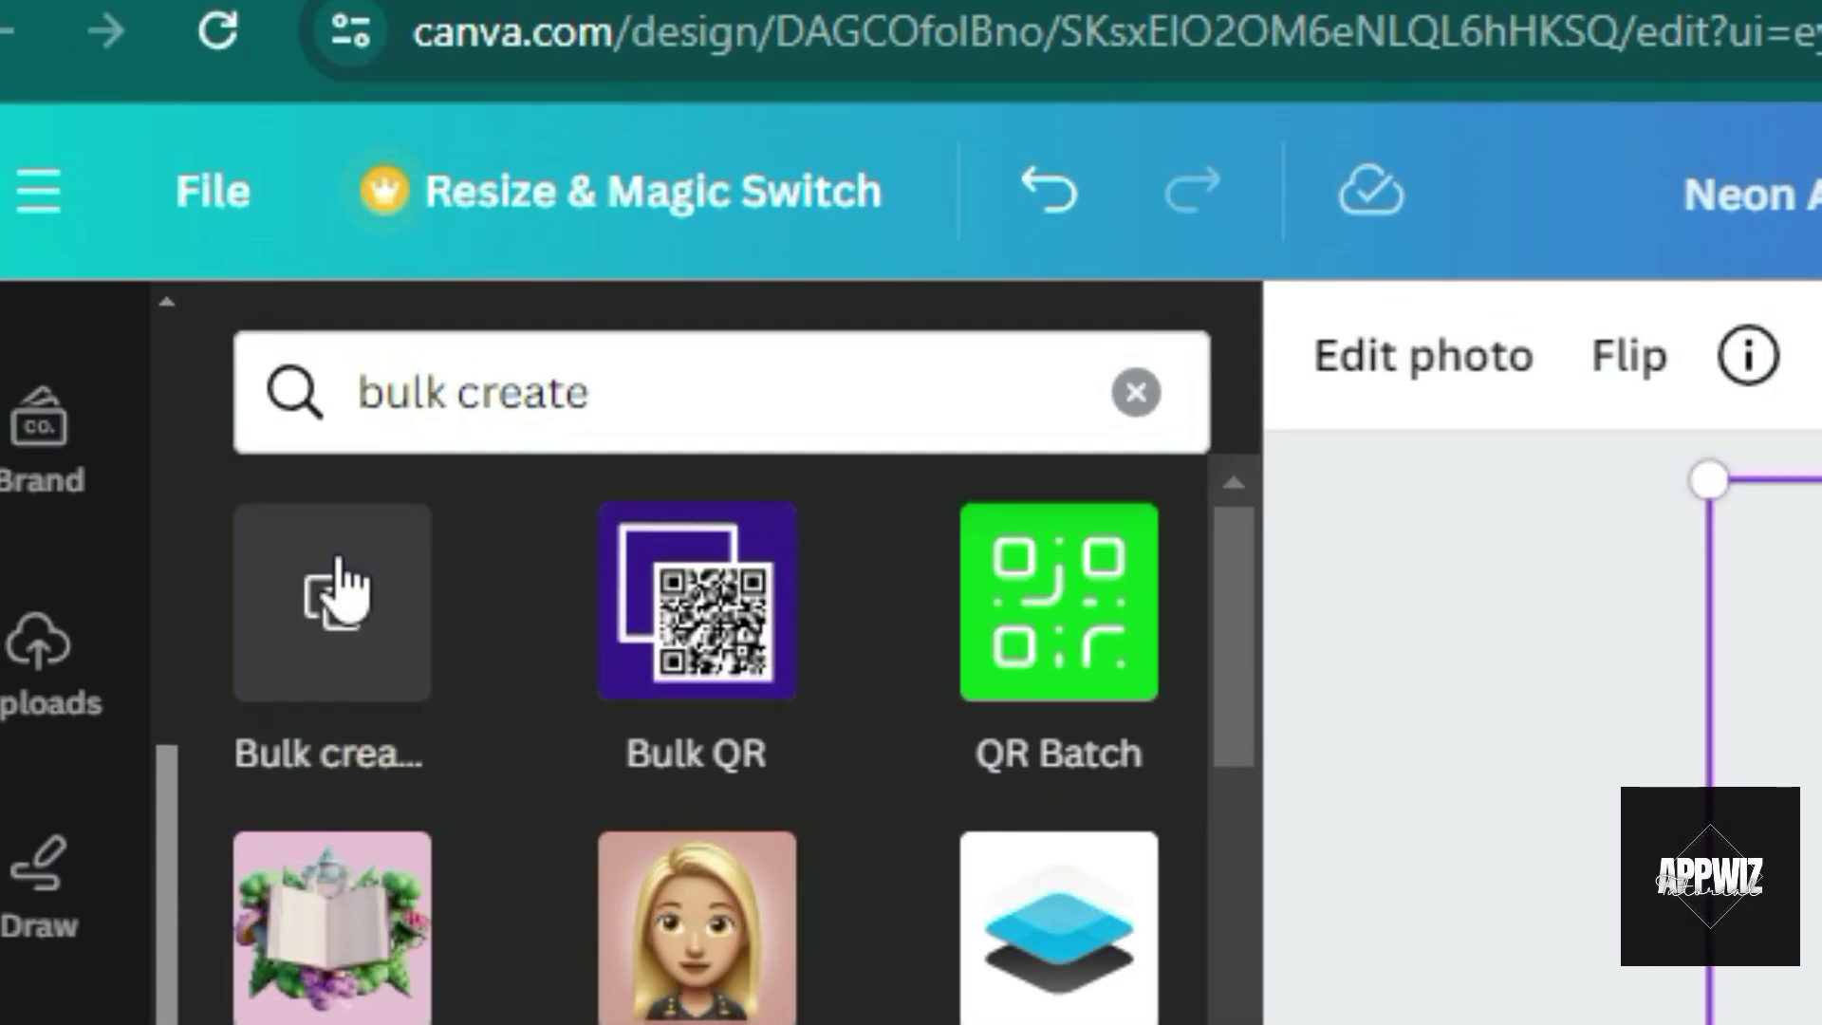
Upload the COUNTRIES TRIVIA CSV from Downloads into Bulk create.
click(325, 607)
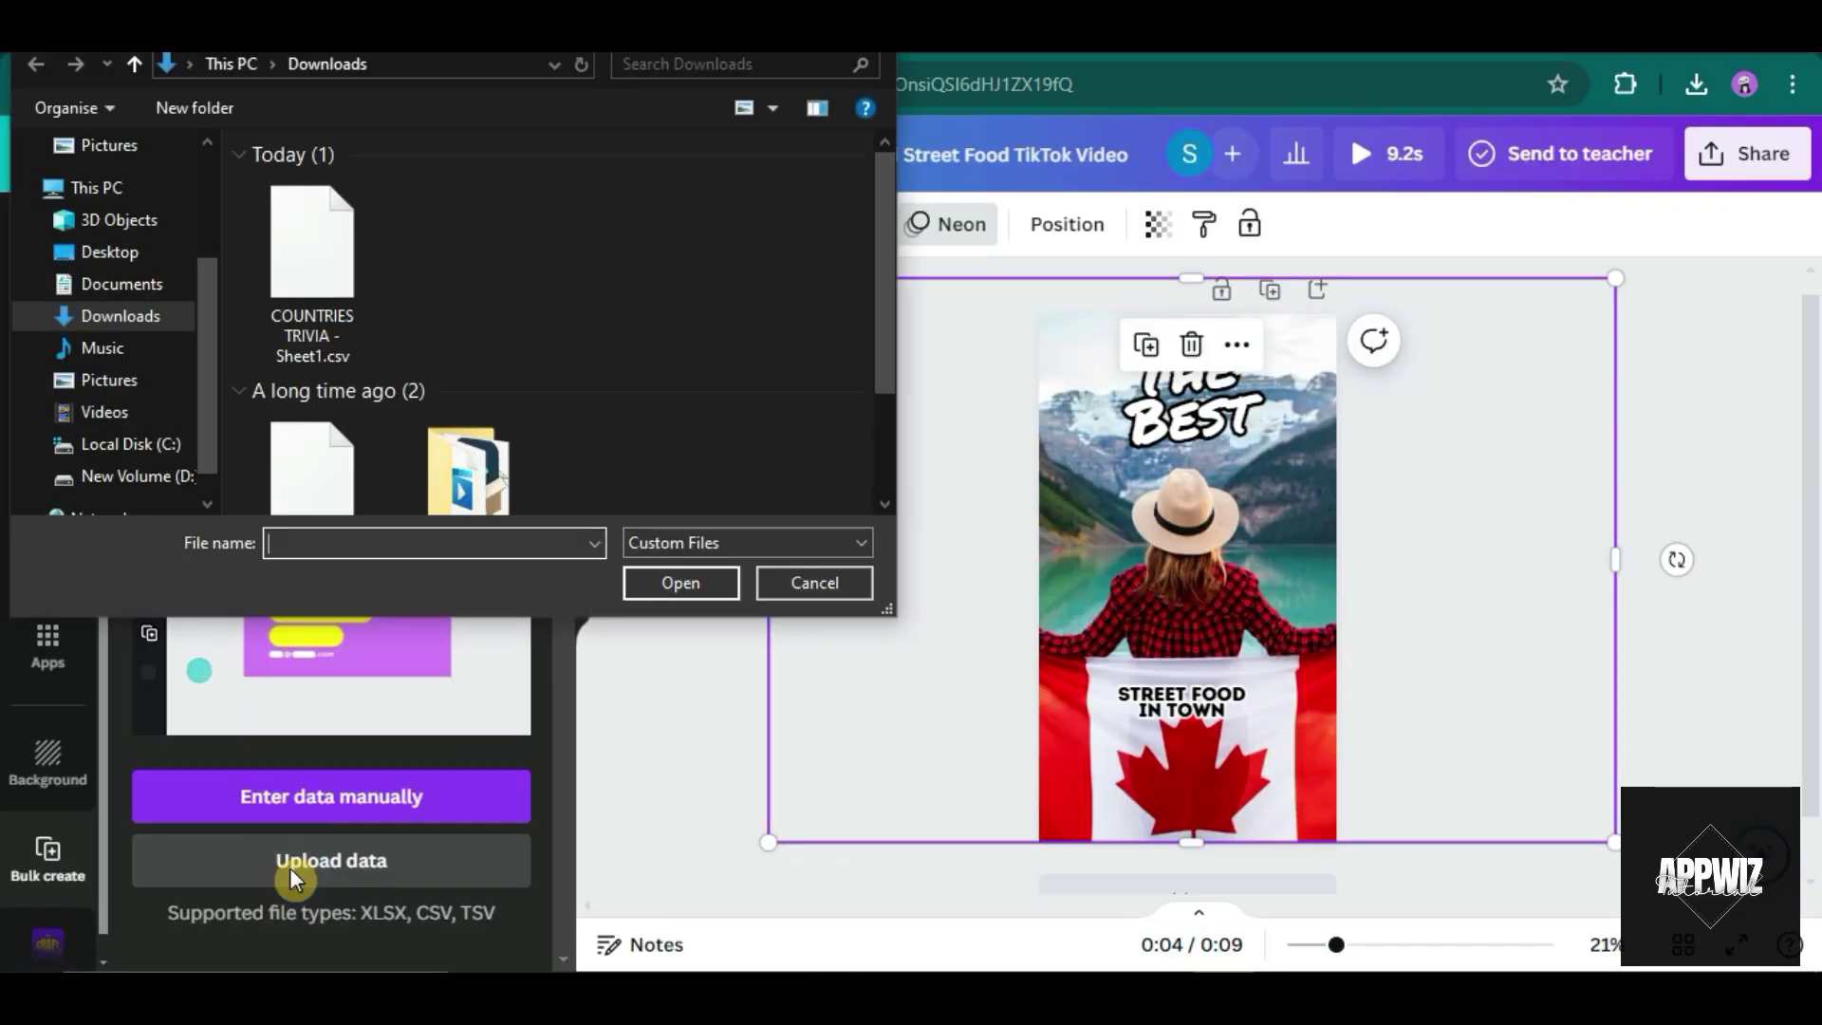
click(306, 280)
click(664, 580)
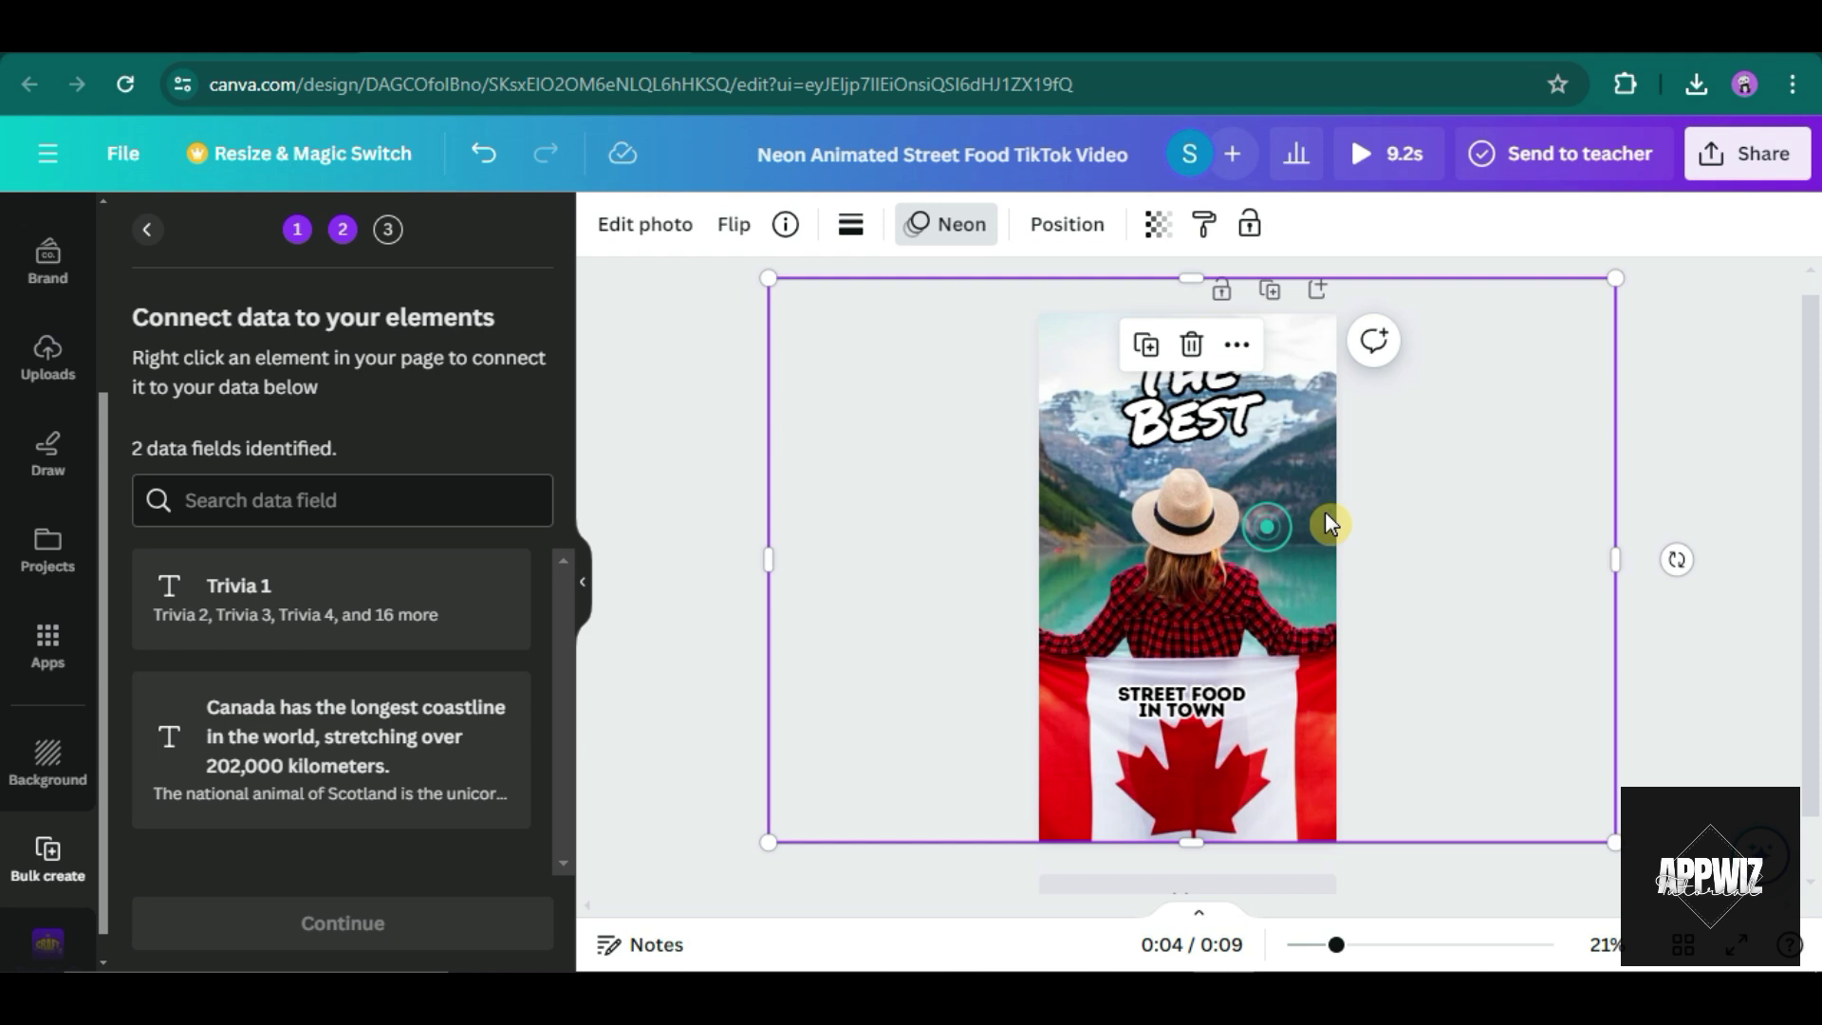
Connect the THE BEST heading to the Trivia 1 data field.
click(1413, 521)
click(1233, 414)
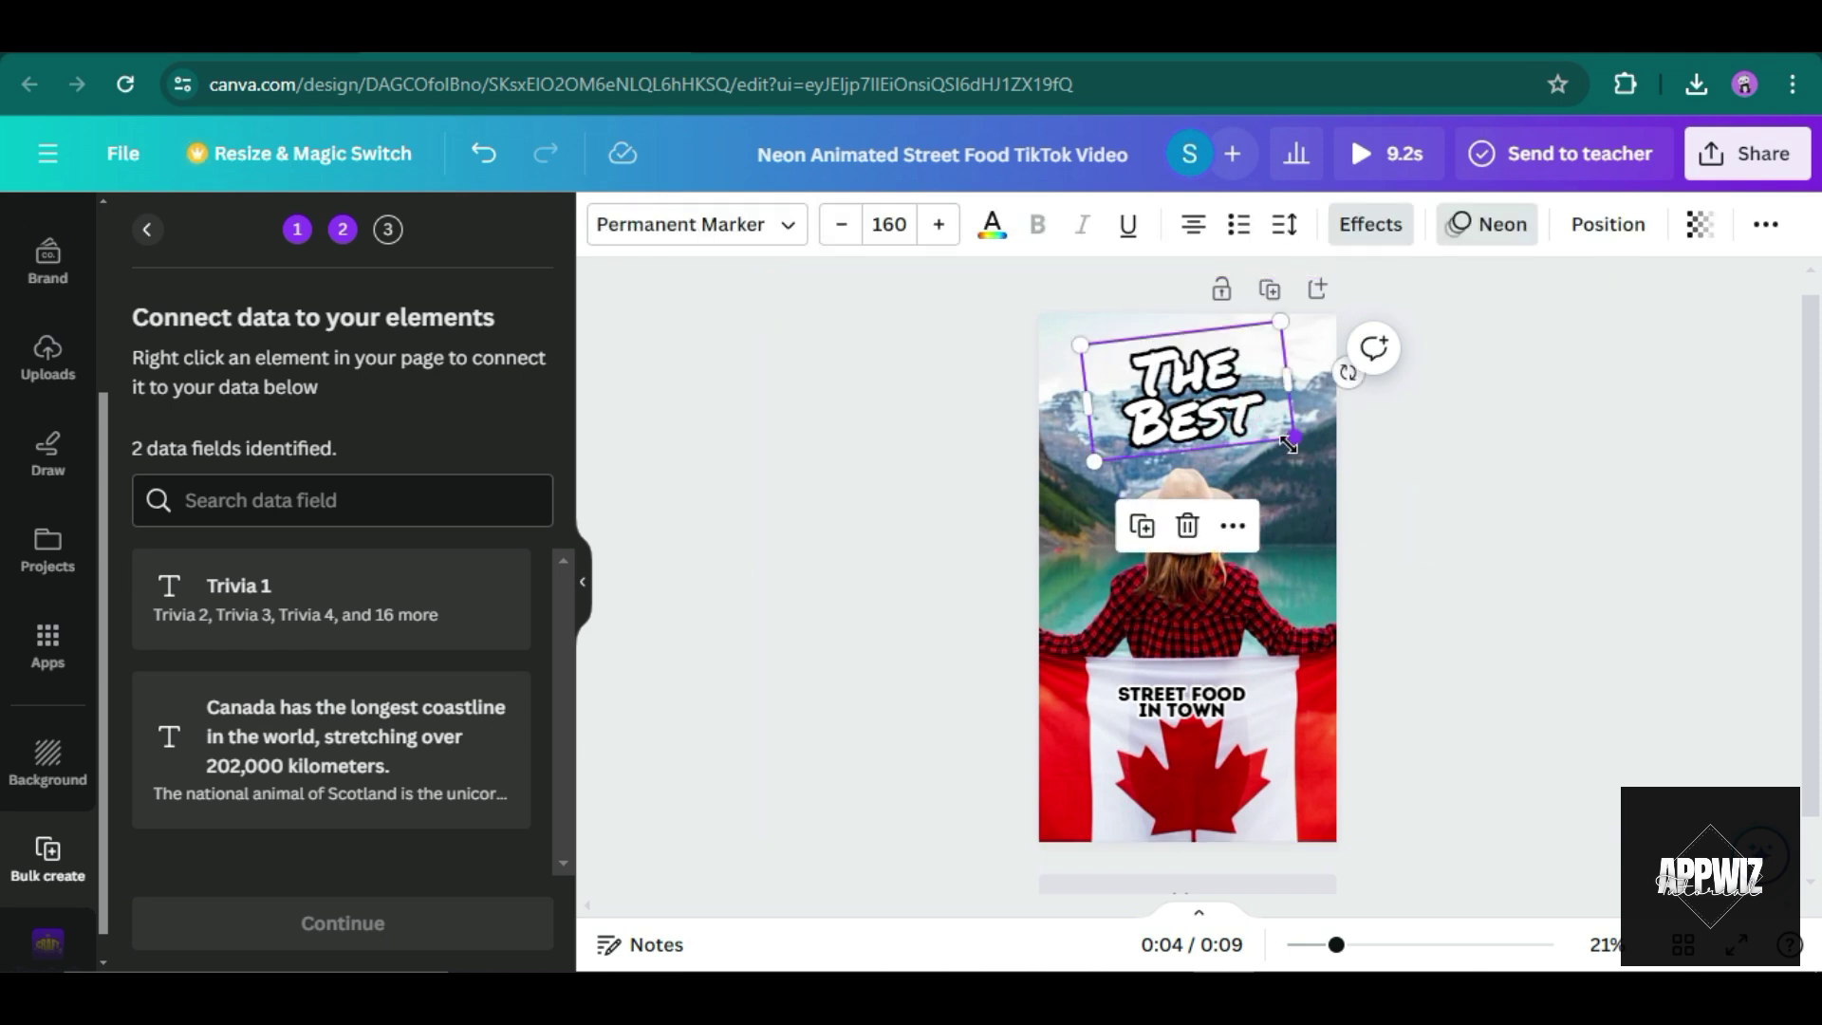
click(1292, 446)
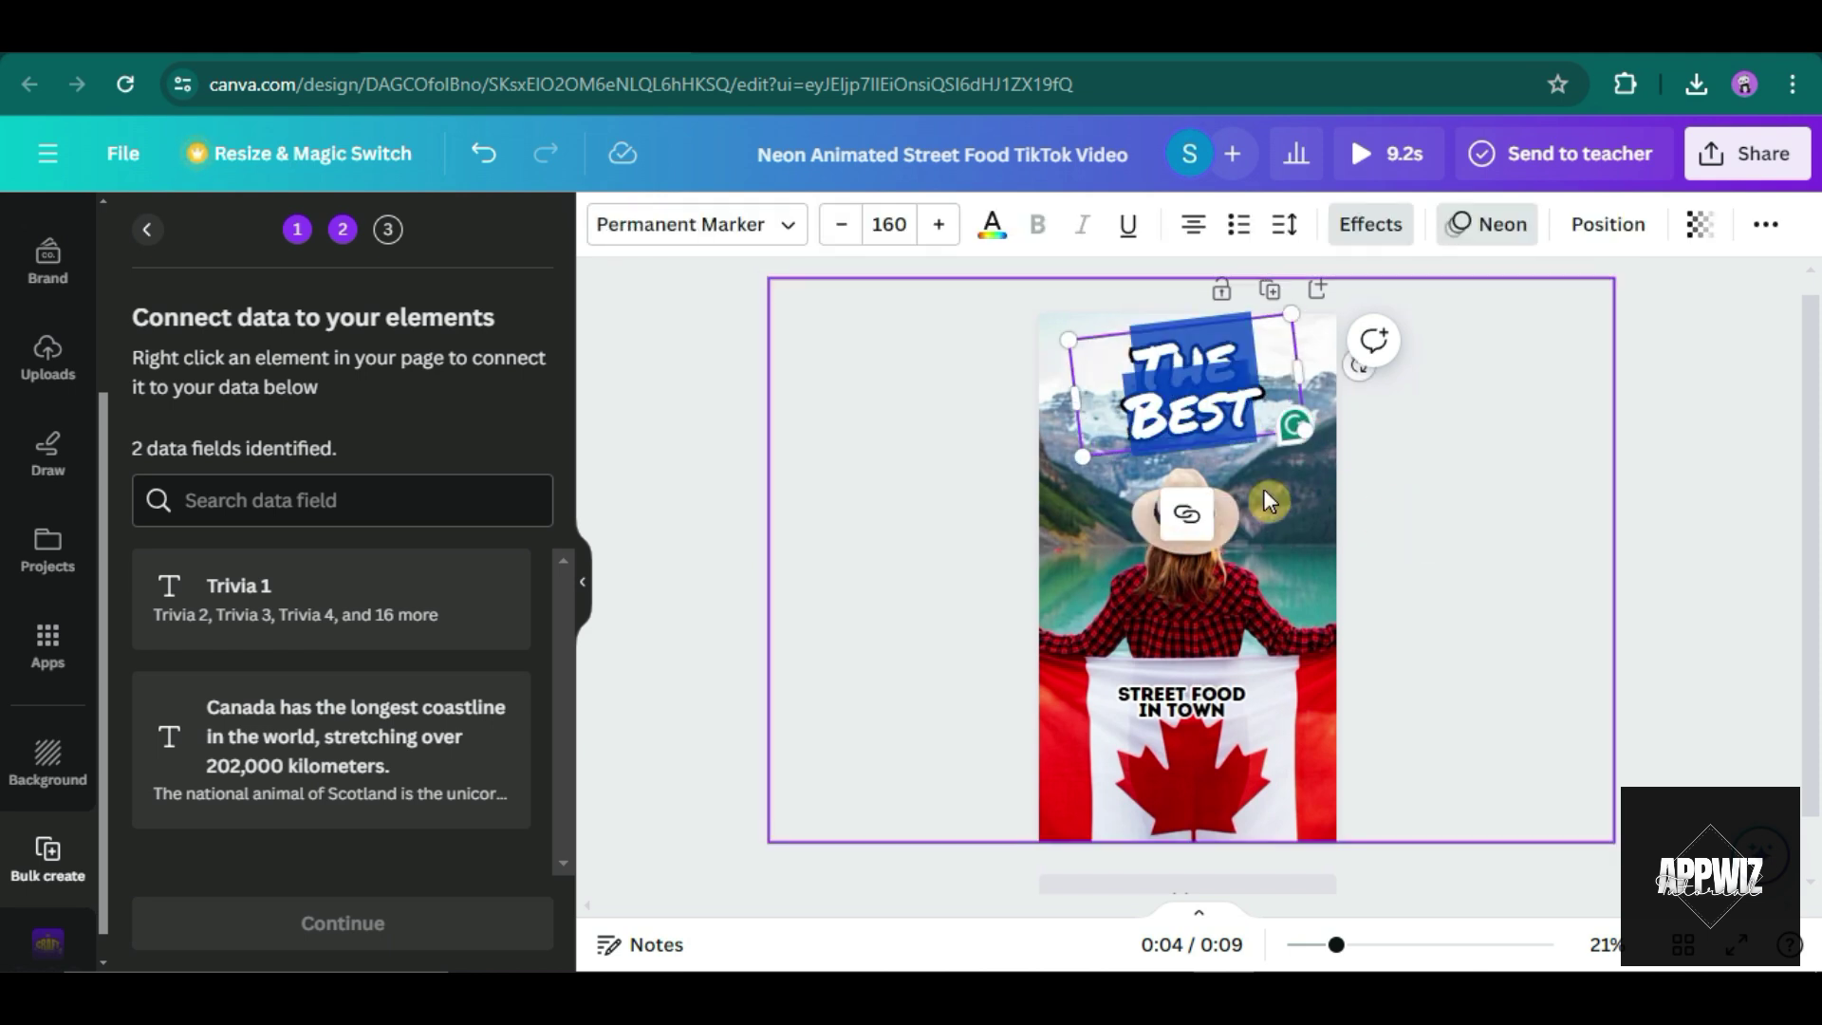
right_click(1208, 395)
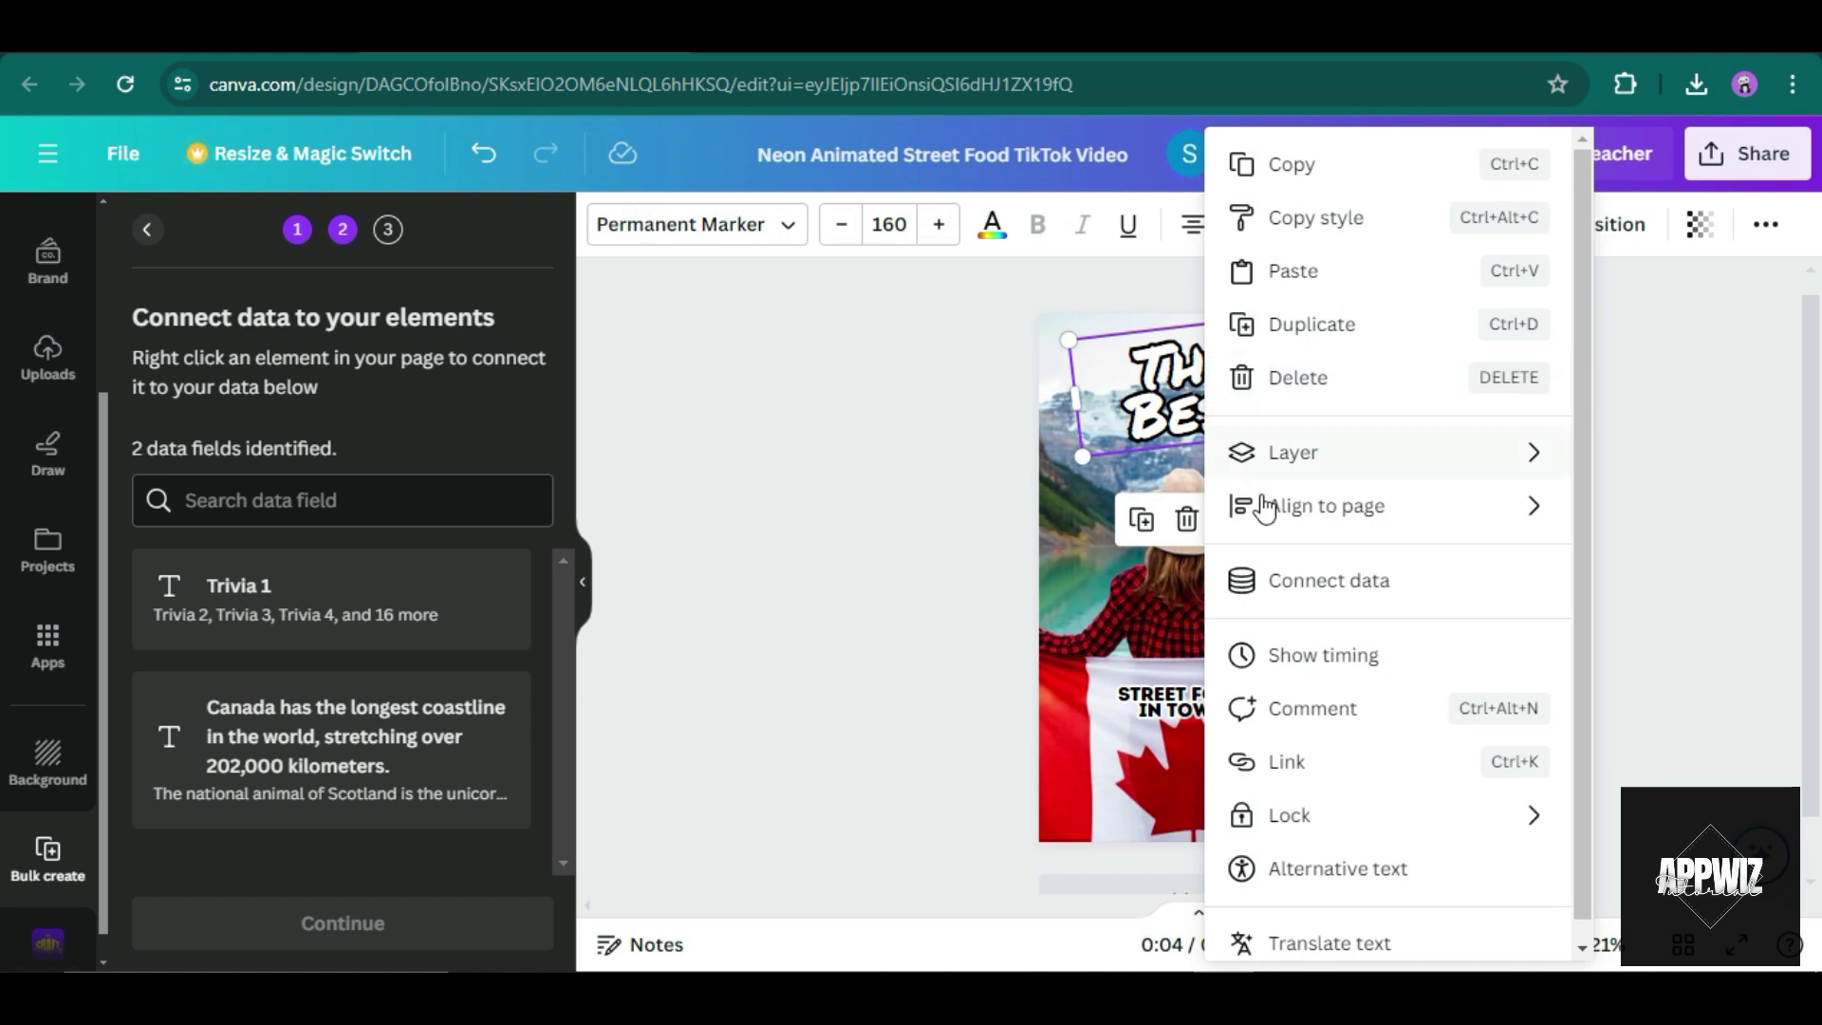
click(1384, 595)
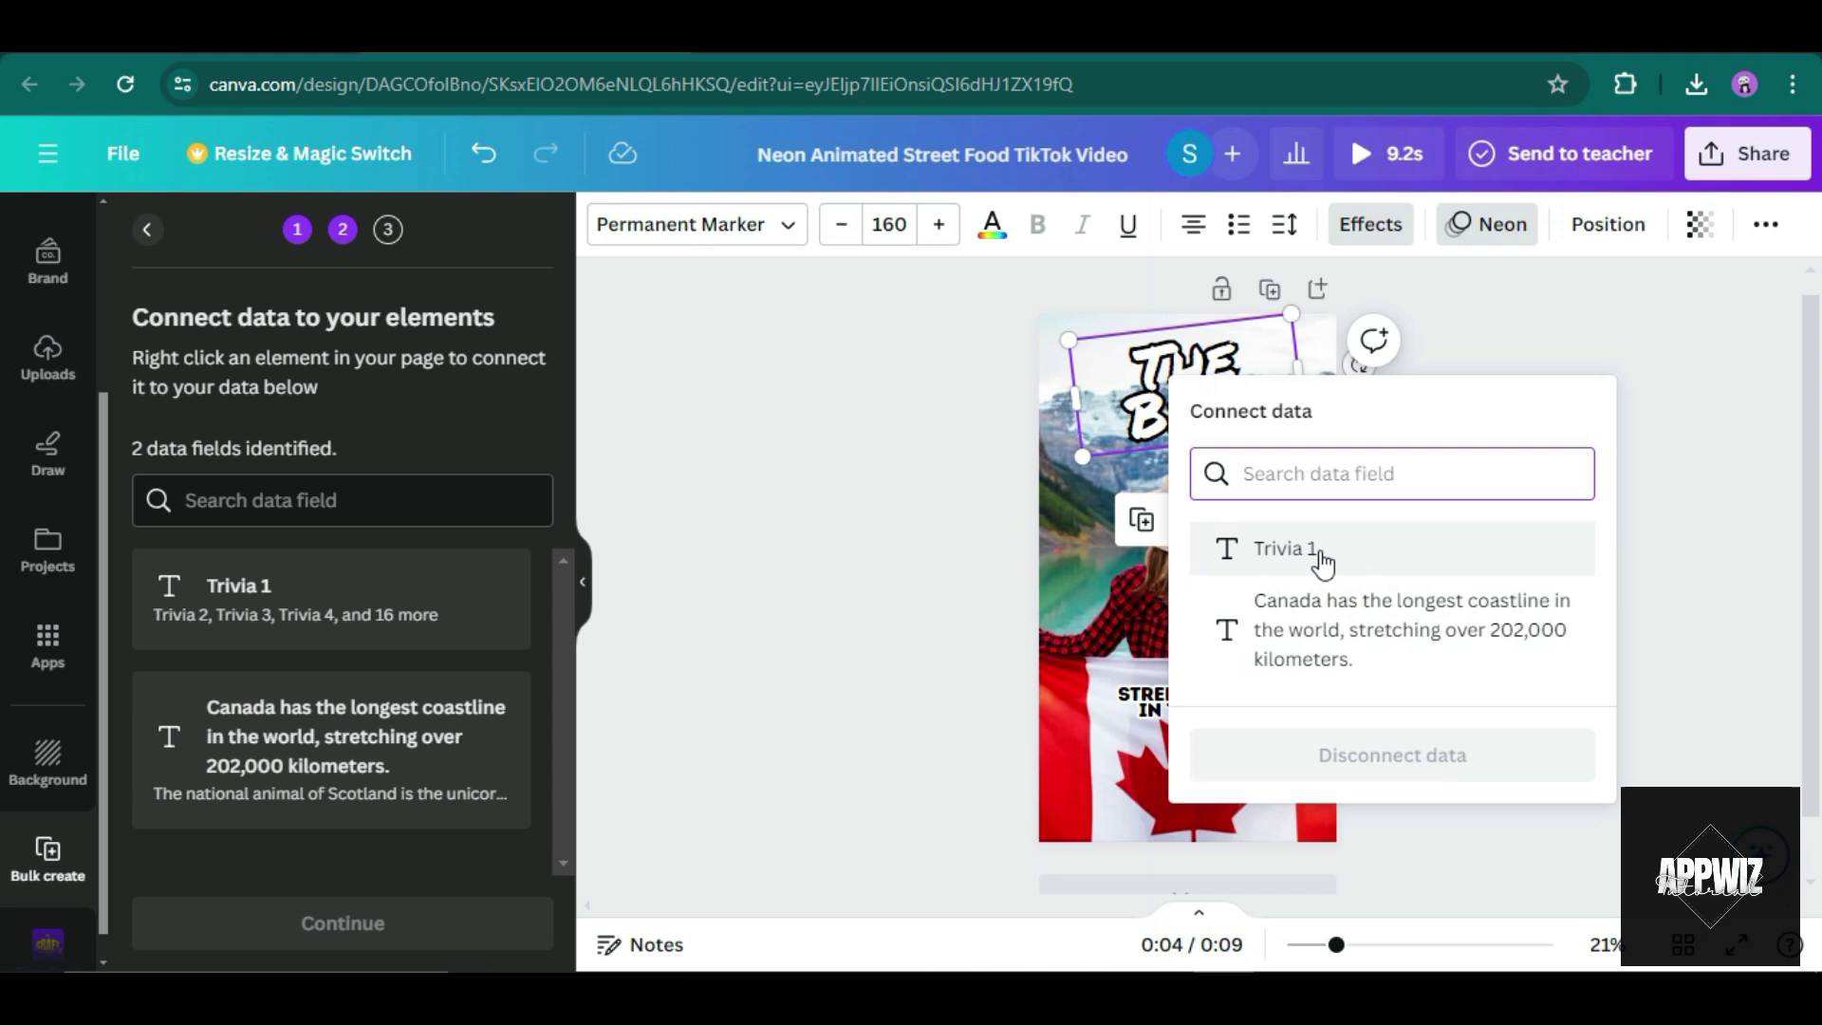
click(1324, 552)
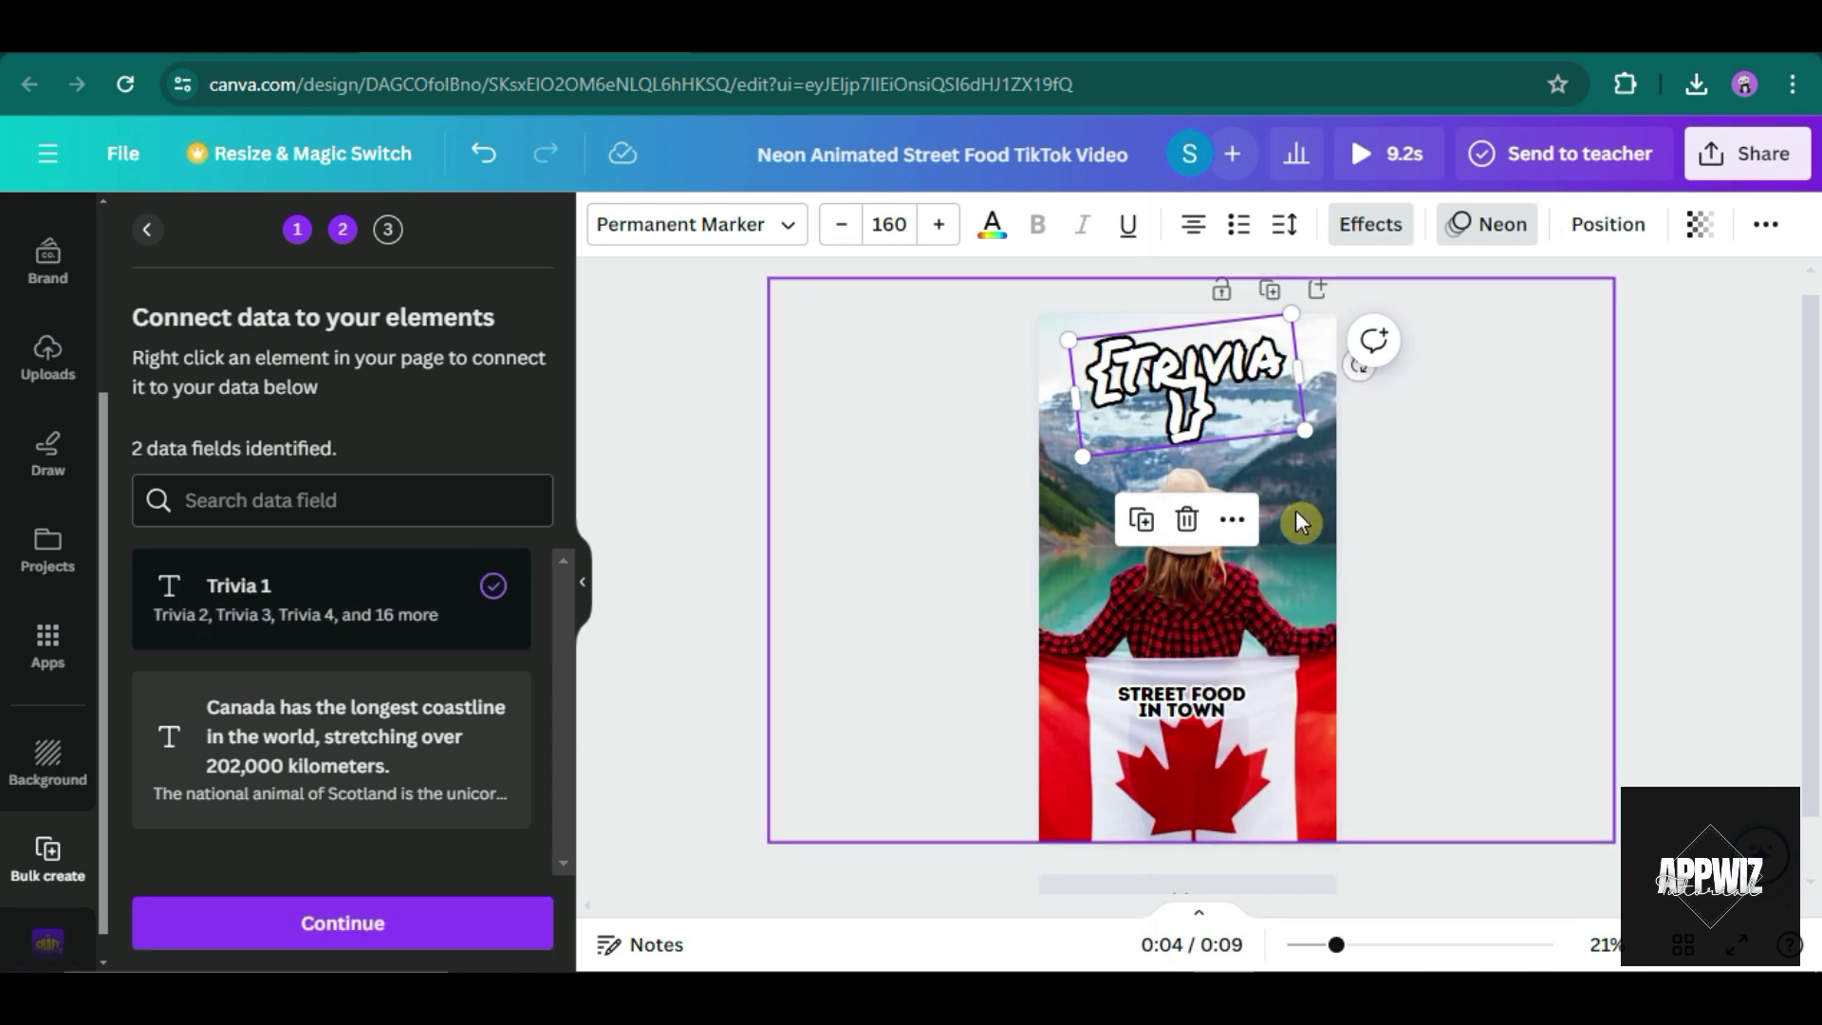
Connect the STREET FOOD IN TOWN caption to the Canada coastline trivia field.
click(1190, 700)
click(1169, 703)
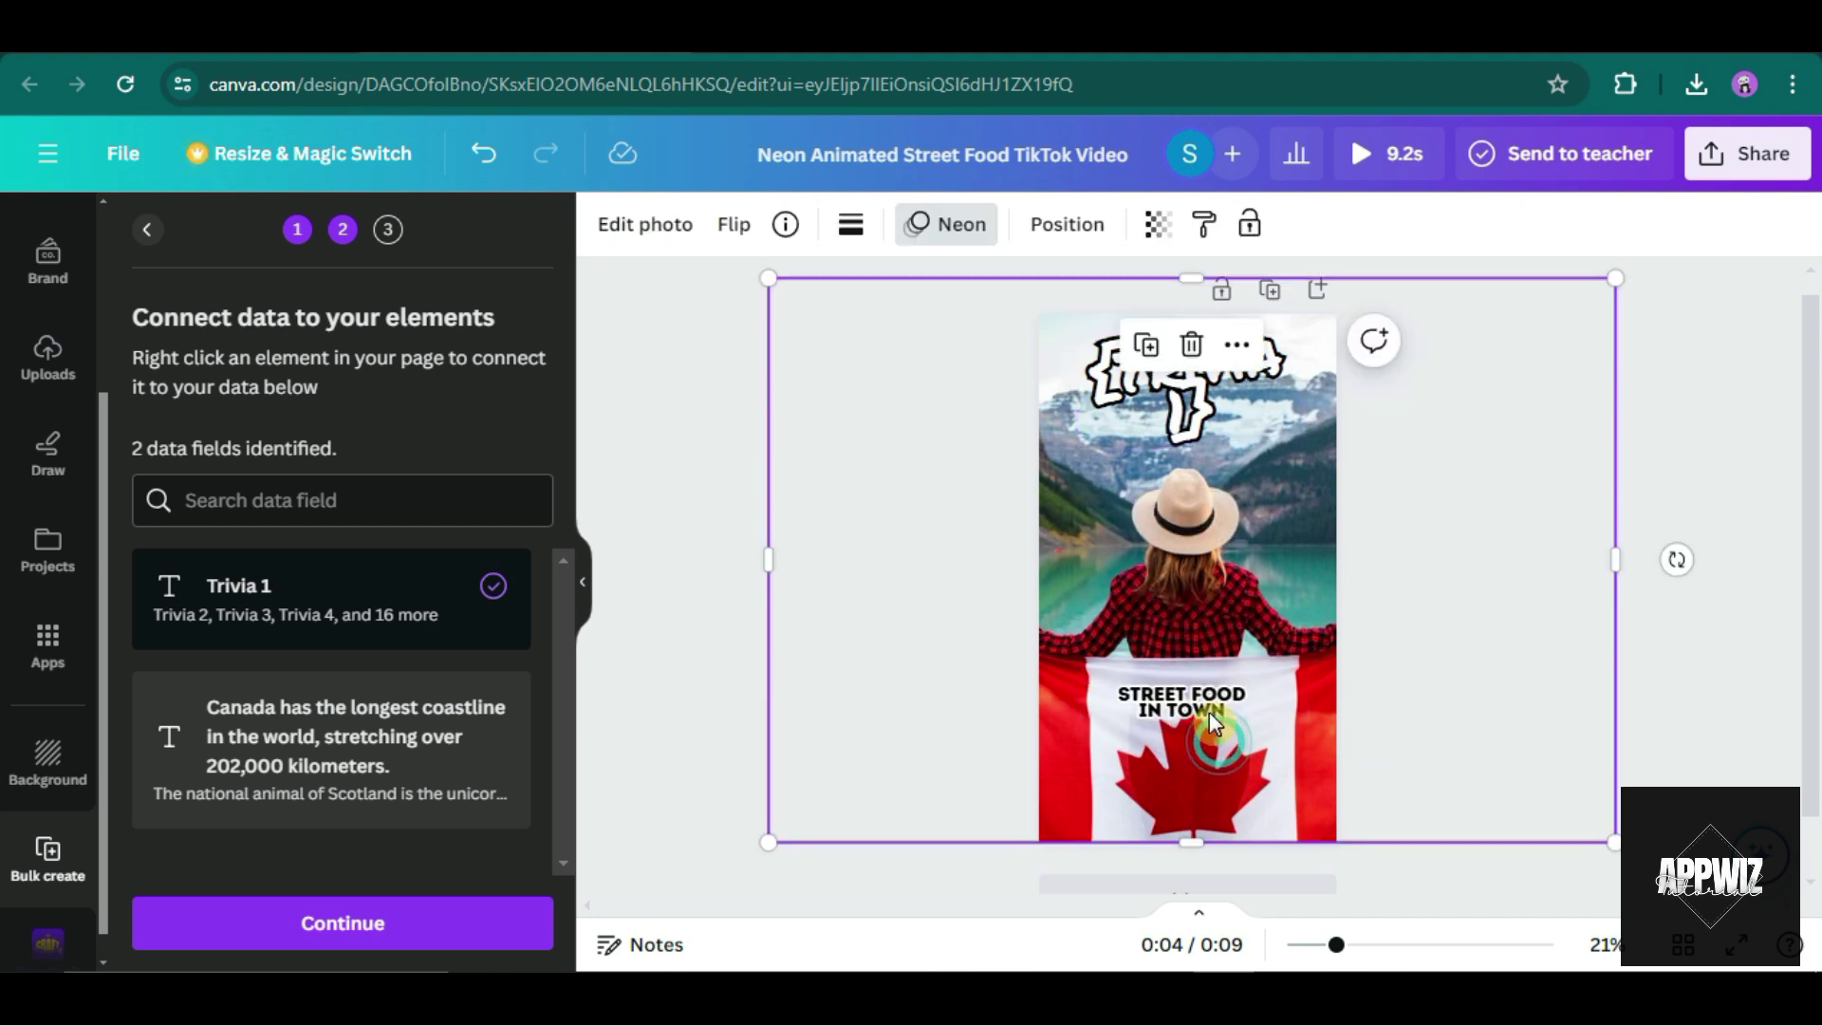
right_click(1211, 717)
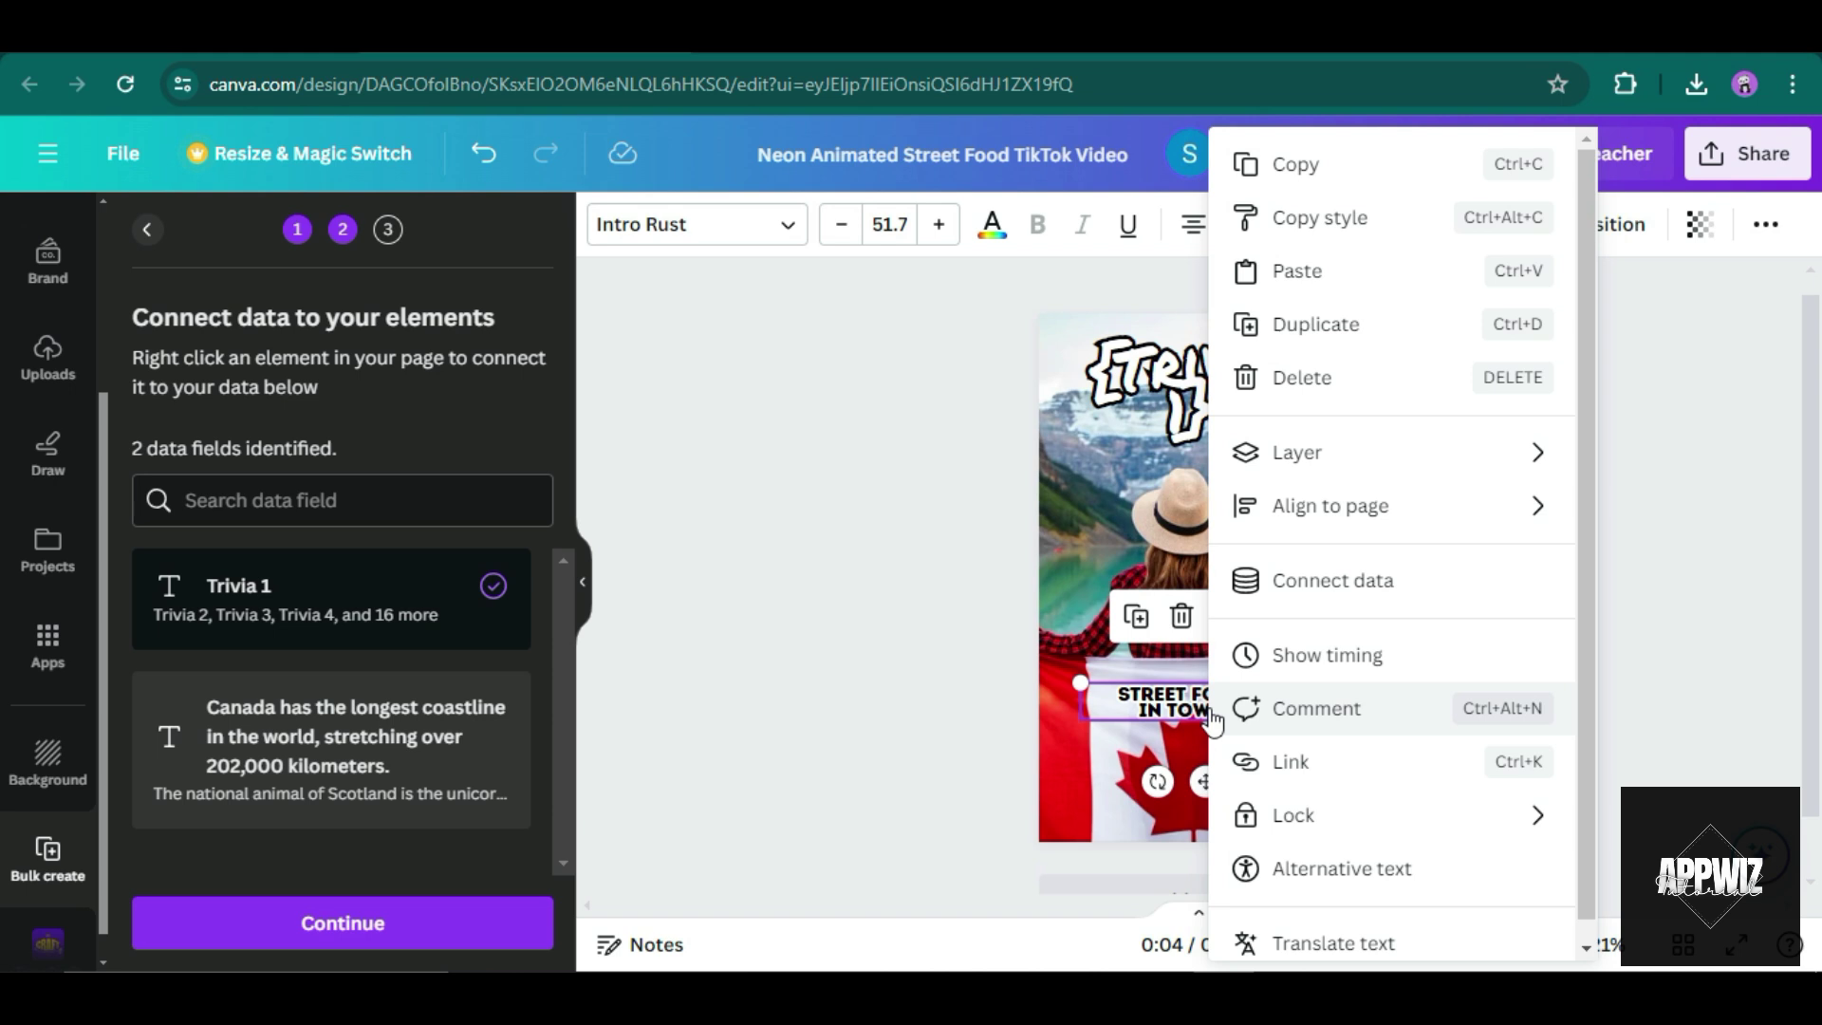
click(1320, 589)
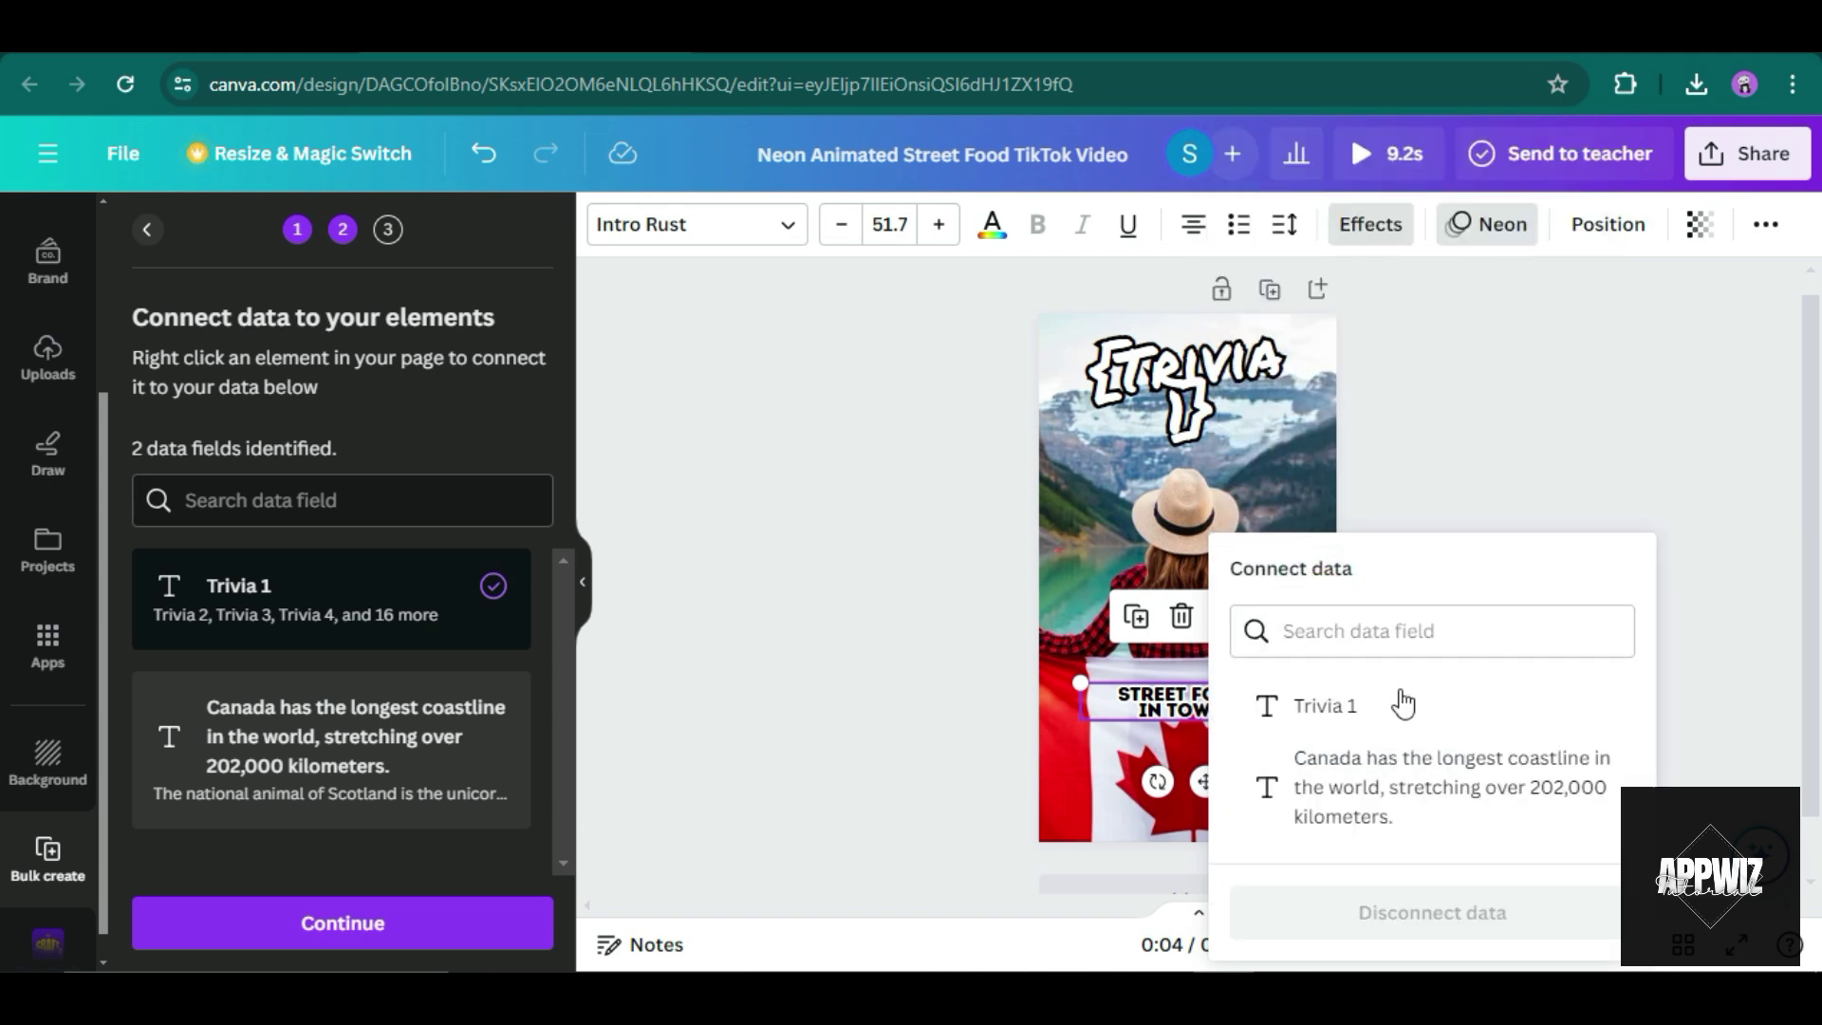
click(1348, 811)
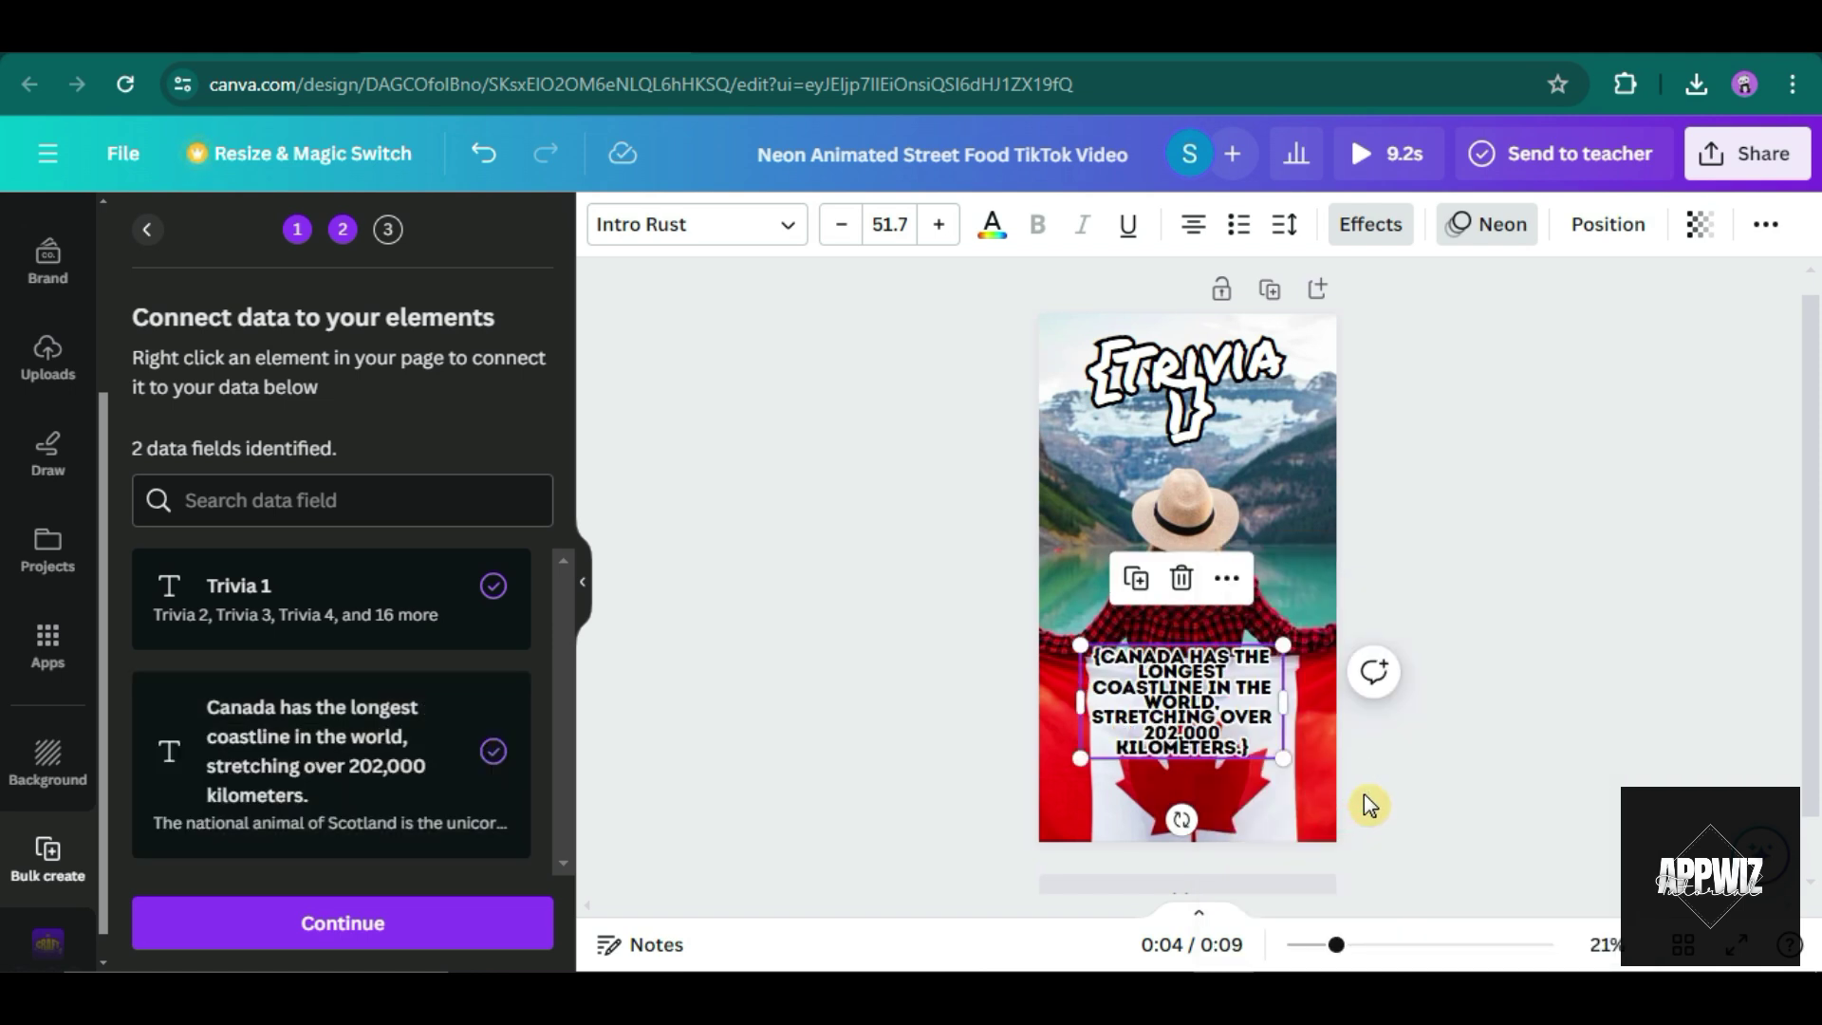
Move the trivia caption up and try Intro Rust, Bukhari Script, Futura and Permanent Marker.
drag(1279, 758, 1257, 653)
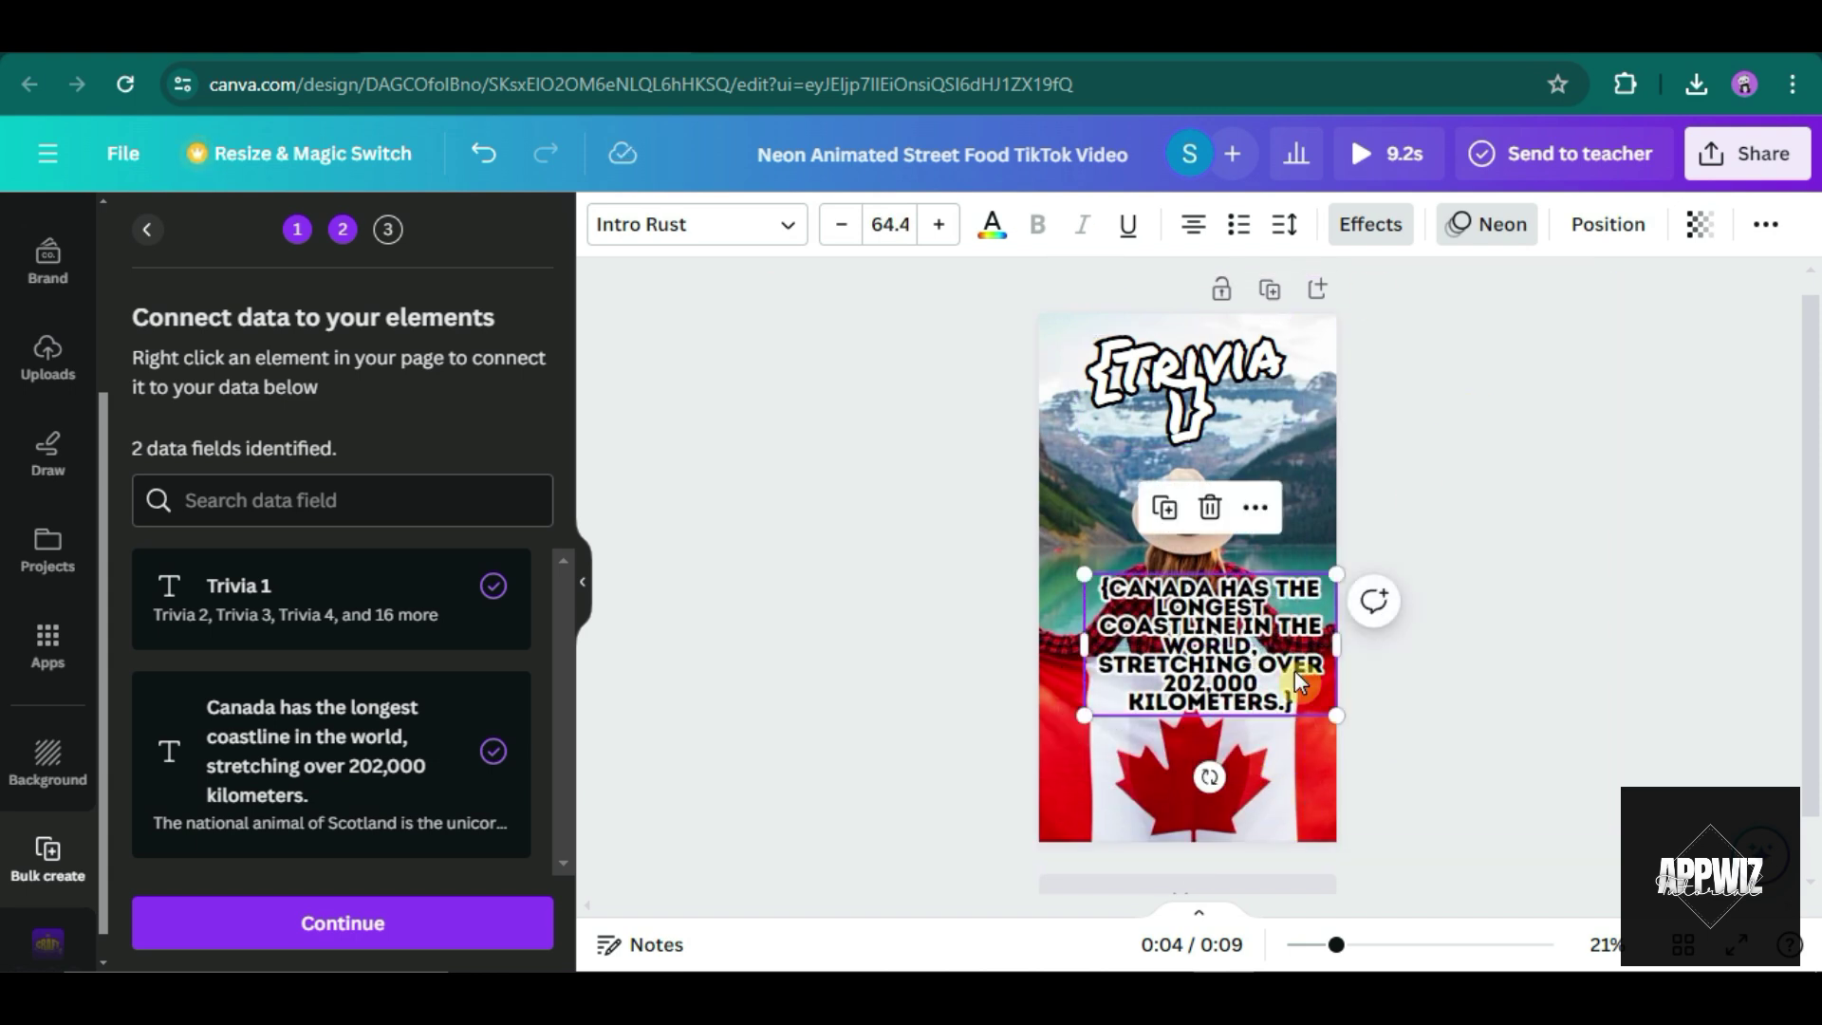
click(698, 224)
click(306, 681)
scroll(305, 721, down, 5)
click(317, 683)
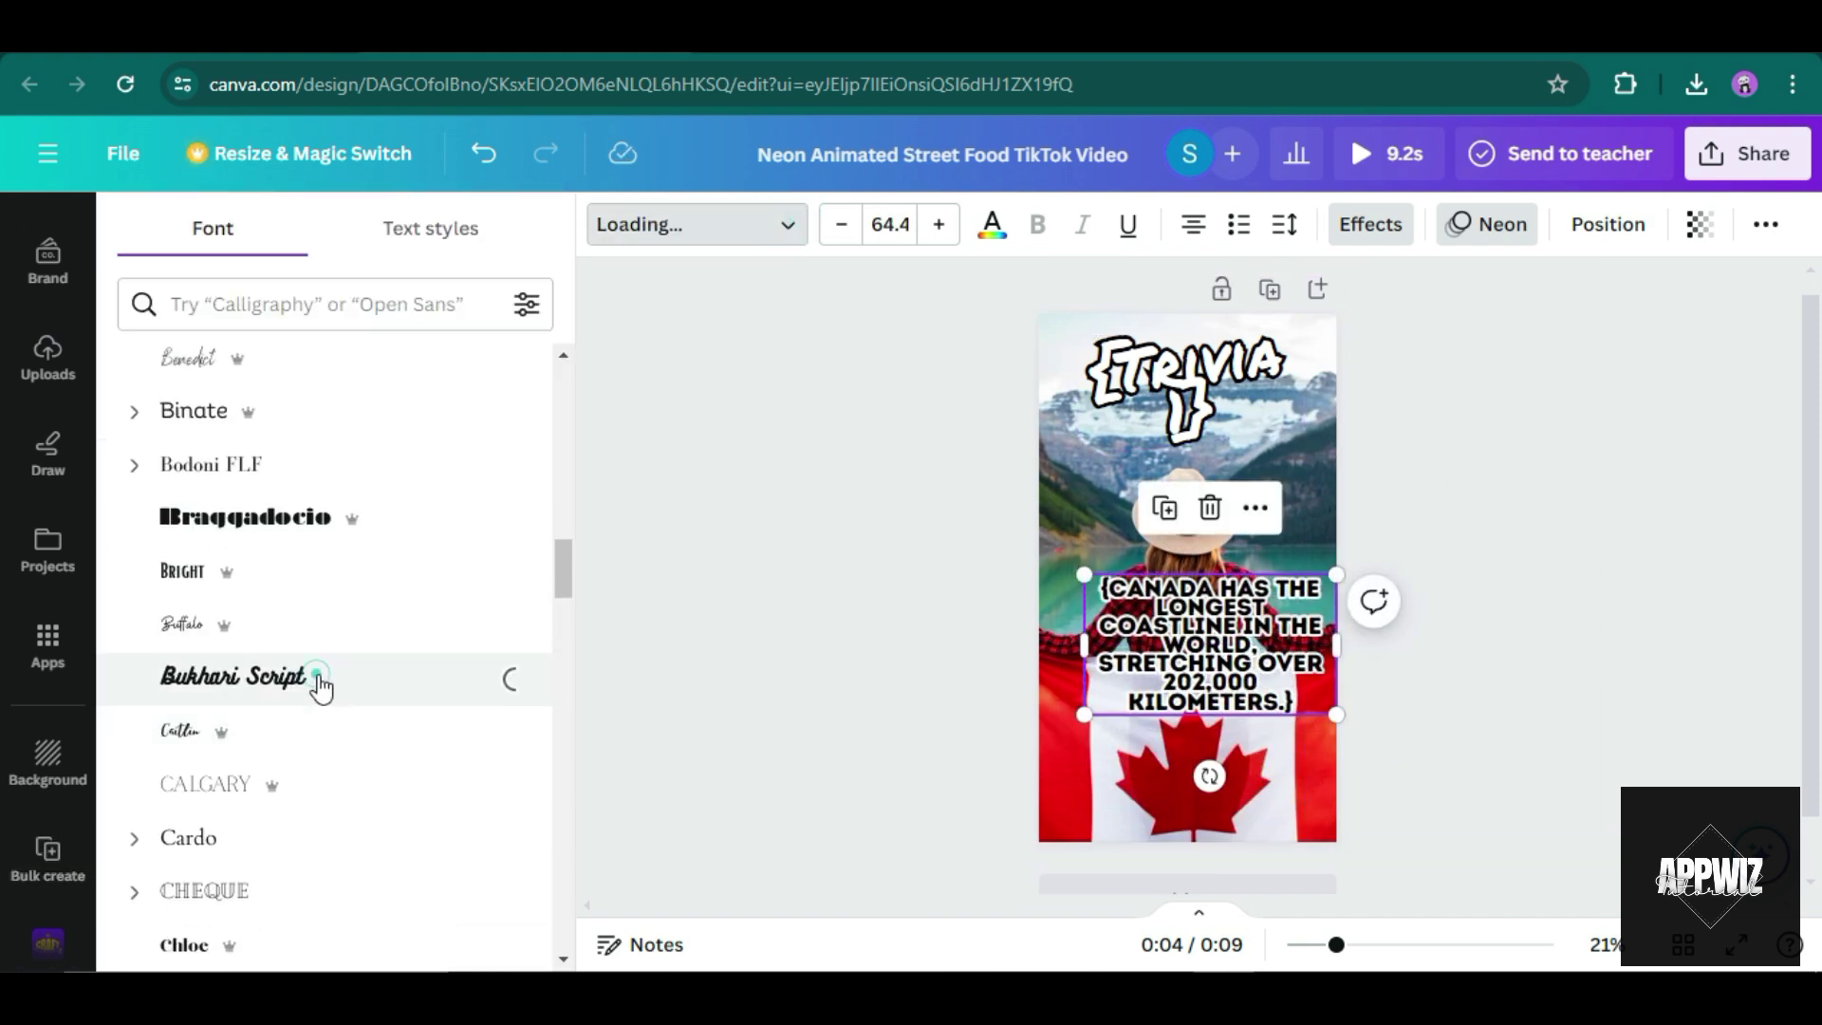
scroll(333, 570, up, 10)
click(411, 513)
scroll(395, 503, up, 5)
click(408, 534)
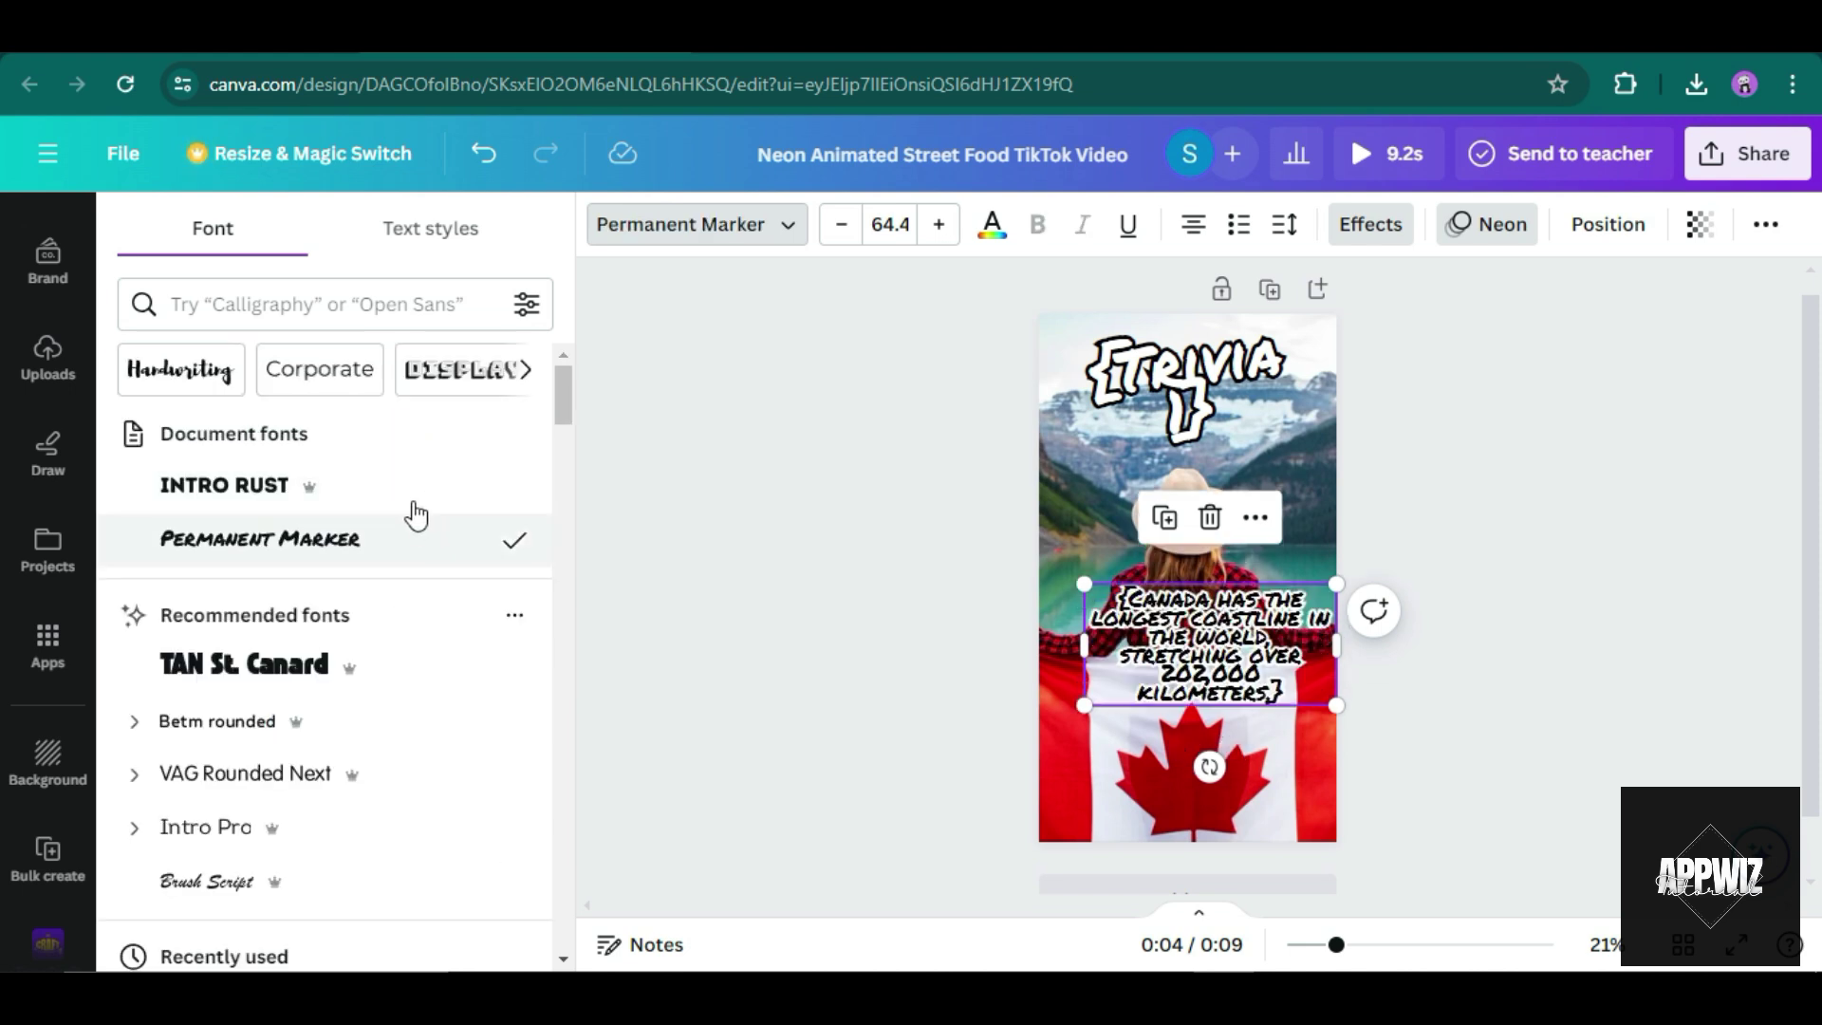
Try Handwriting fonts Finger Paint, Dekko and Kawit on the caption.
click(179, 367)
scroll(363, 637, down, 3)
click(380, 911)
scroll(285, 664, up, 3)
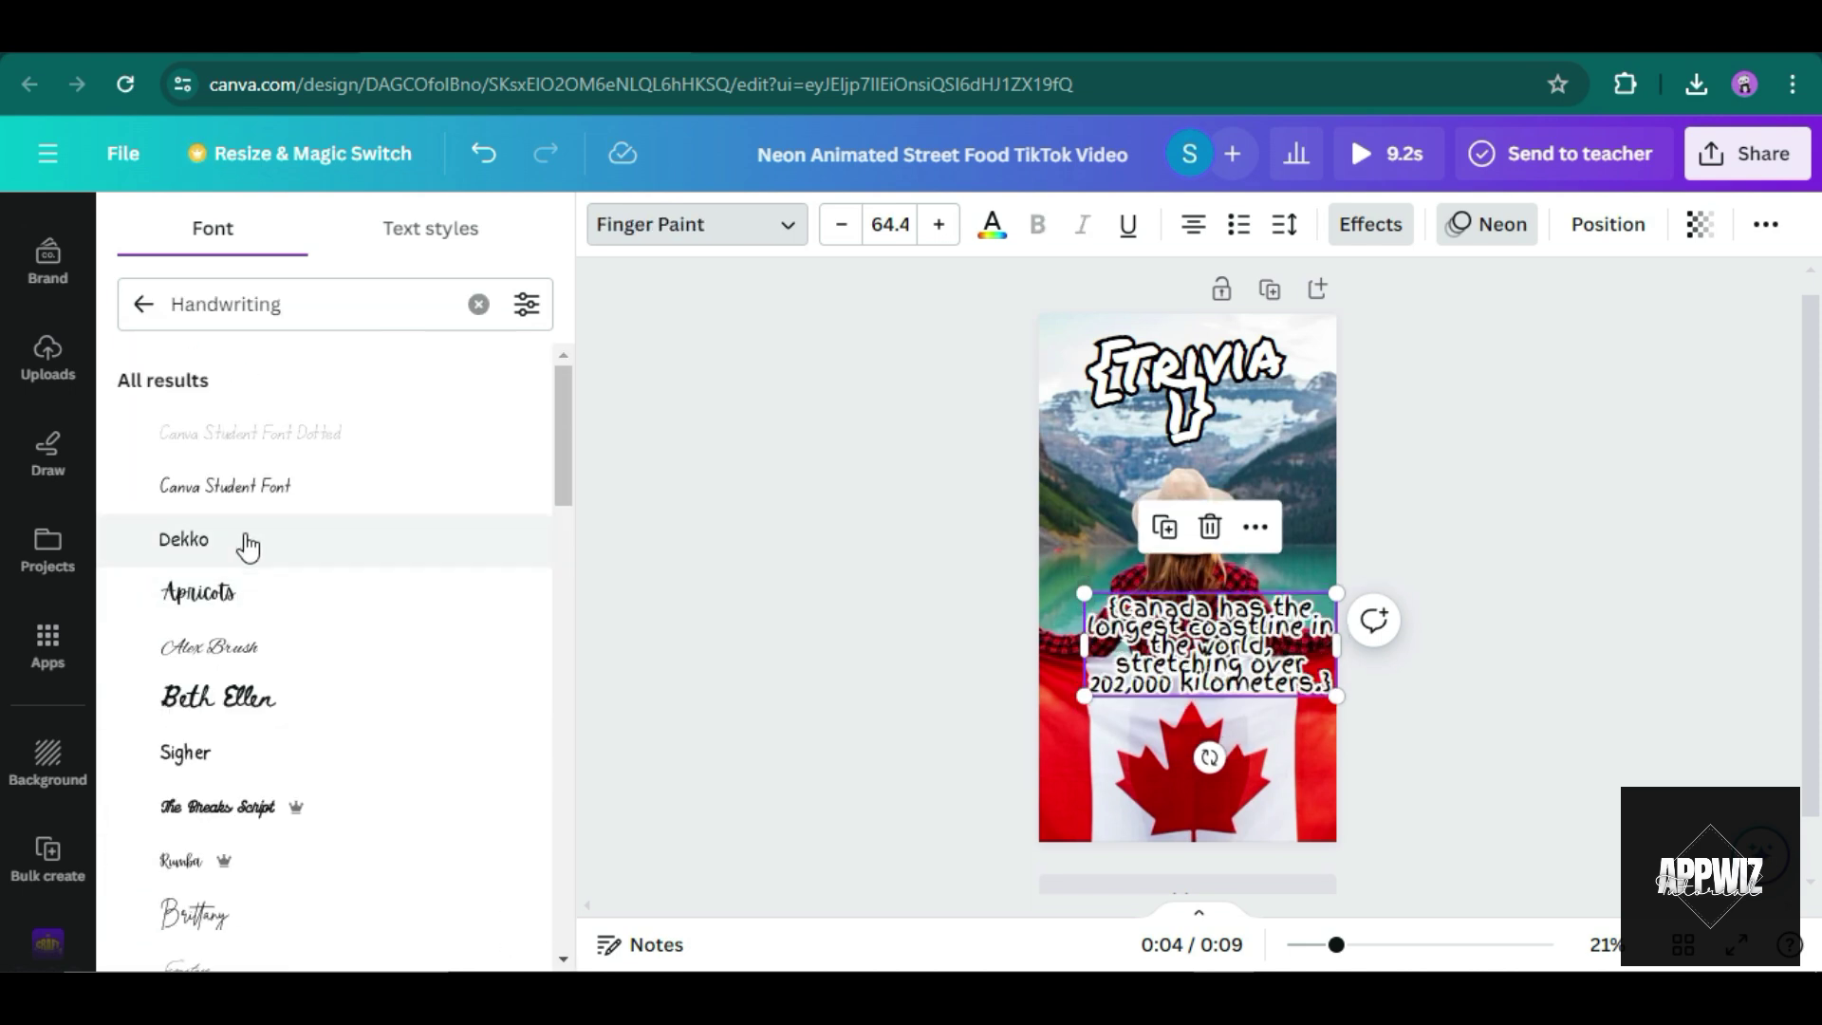
click(243, 537)
scroll(249, 819, down, 8)
scroll(245, 819, down, 3)
click(185, 538)
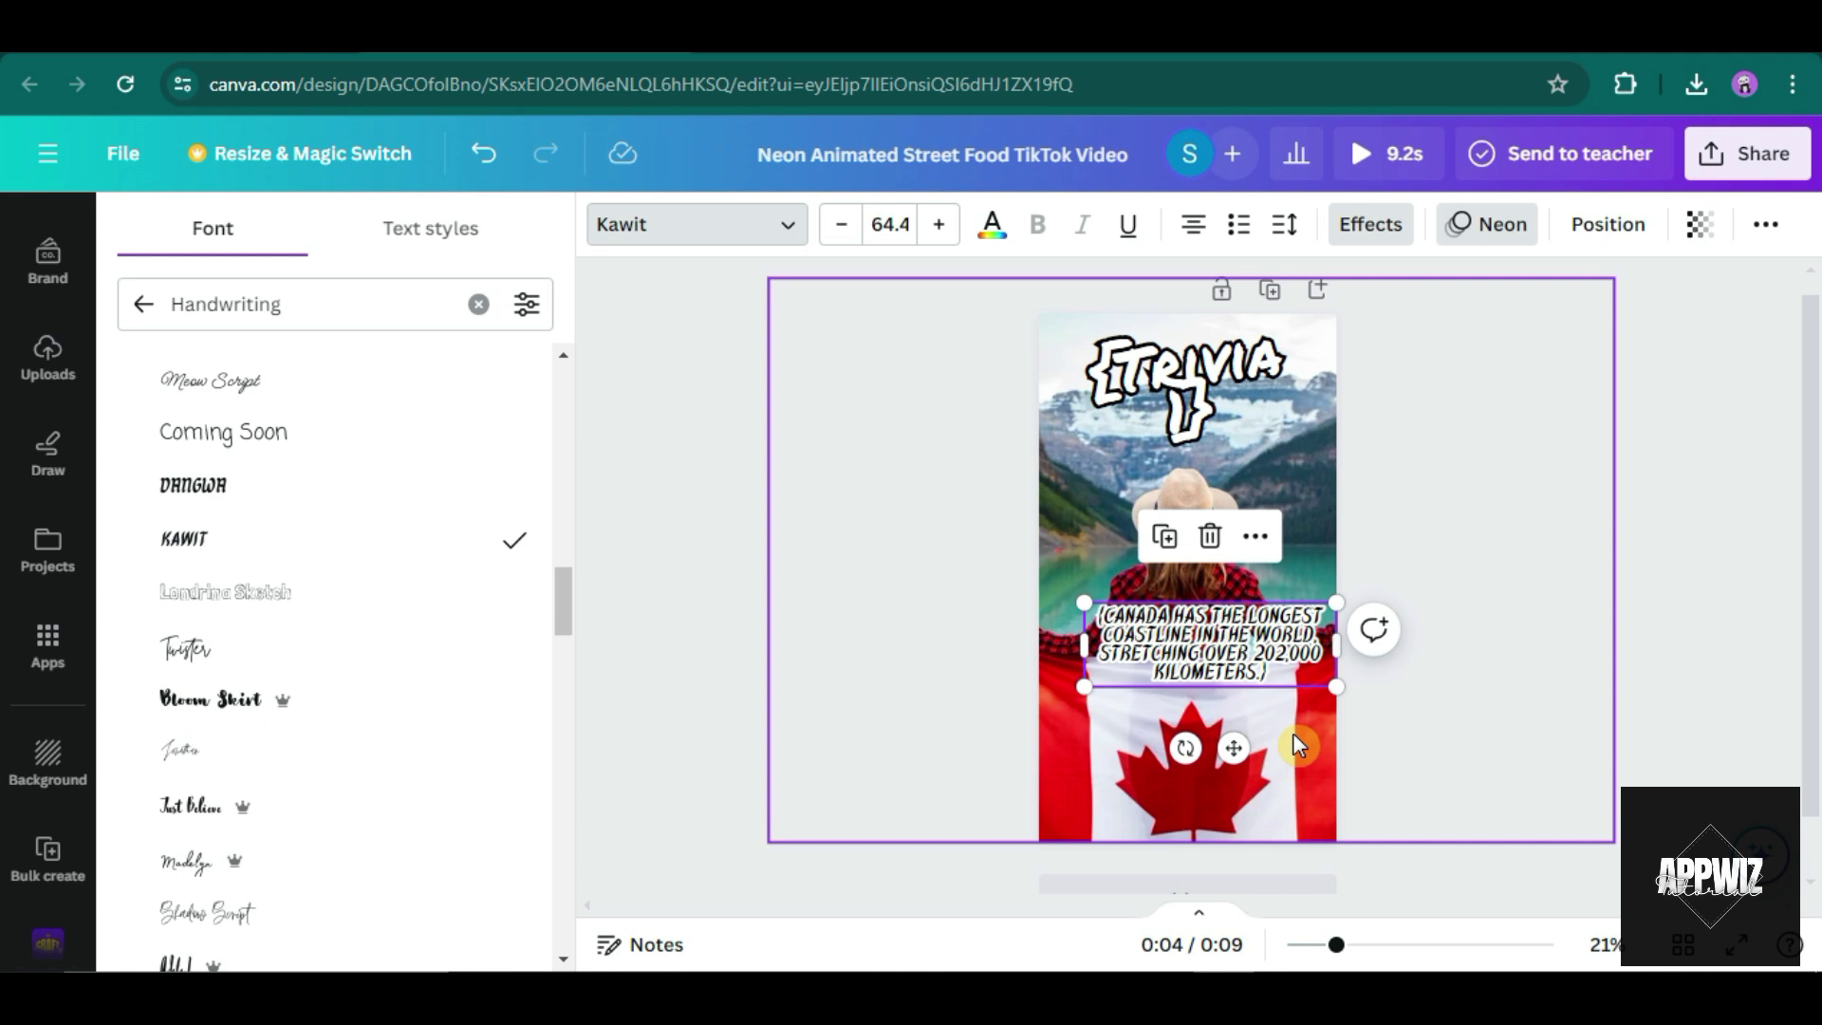
Apply More Sugar to the caption and resize its box to fit the flag.
drag(1077, 607, 1063, 647)
scroll(394, 683, down, 5)
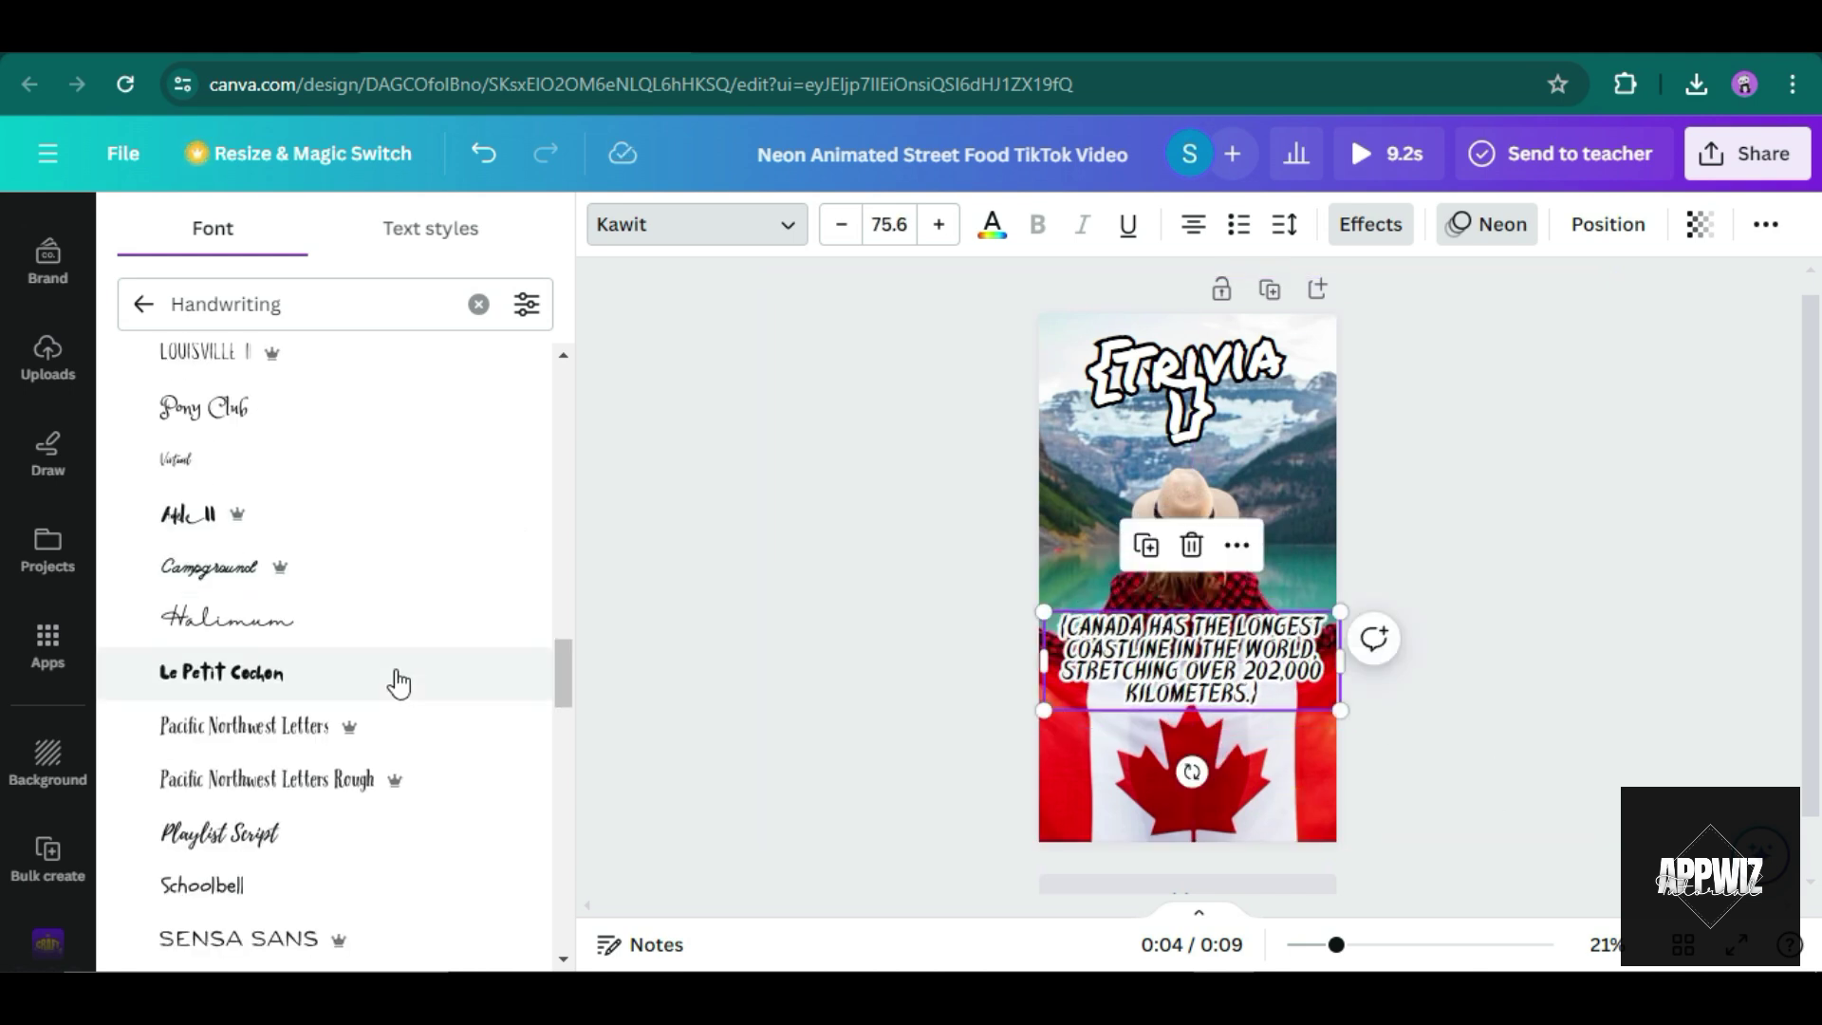
click(384, 697)
scroll(379, 708, down, 5)
click(275, 564)
drag(1340, 712, 1290, 704)
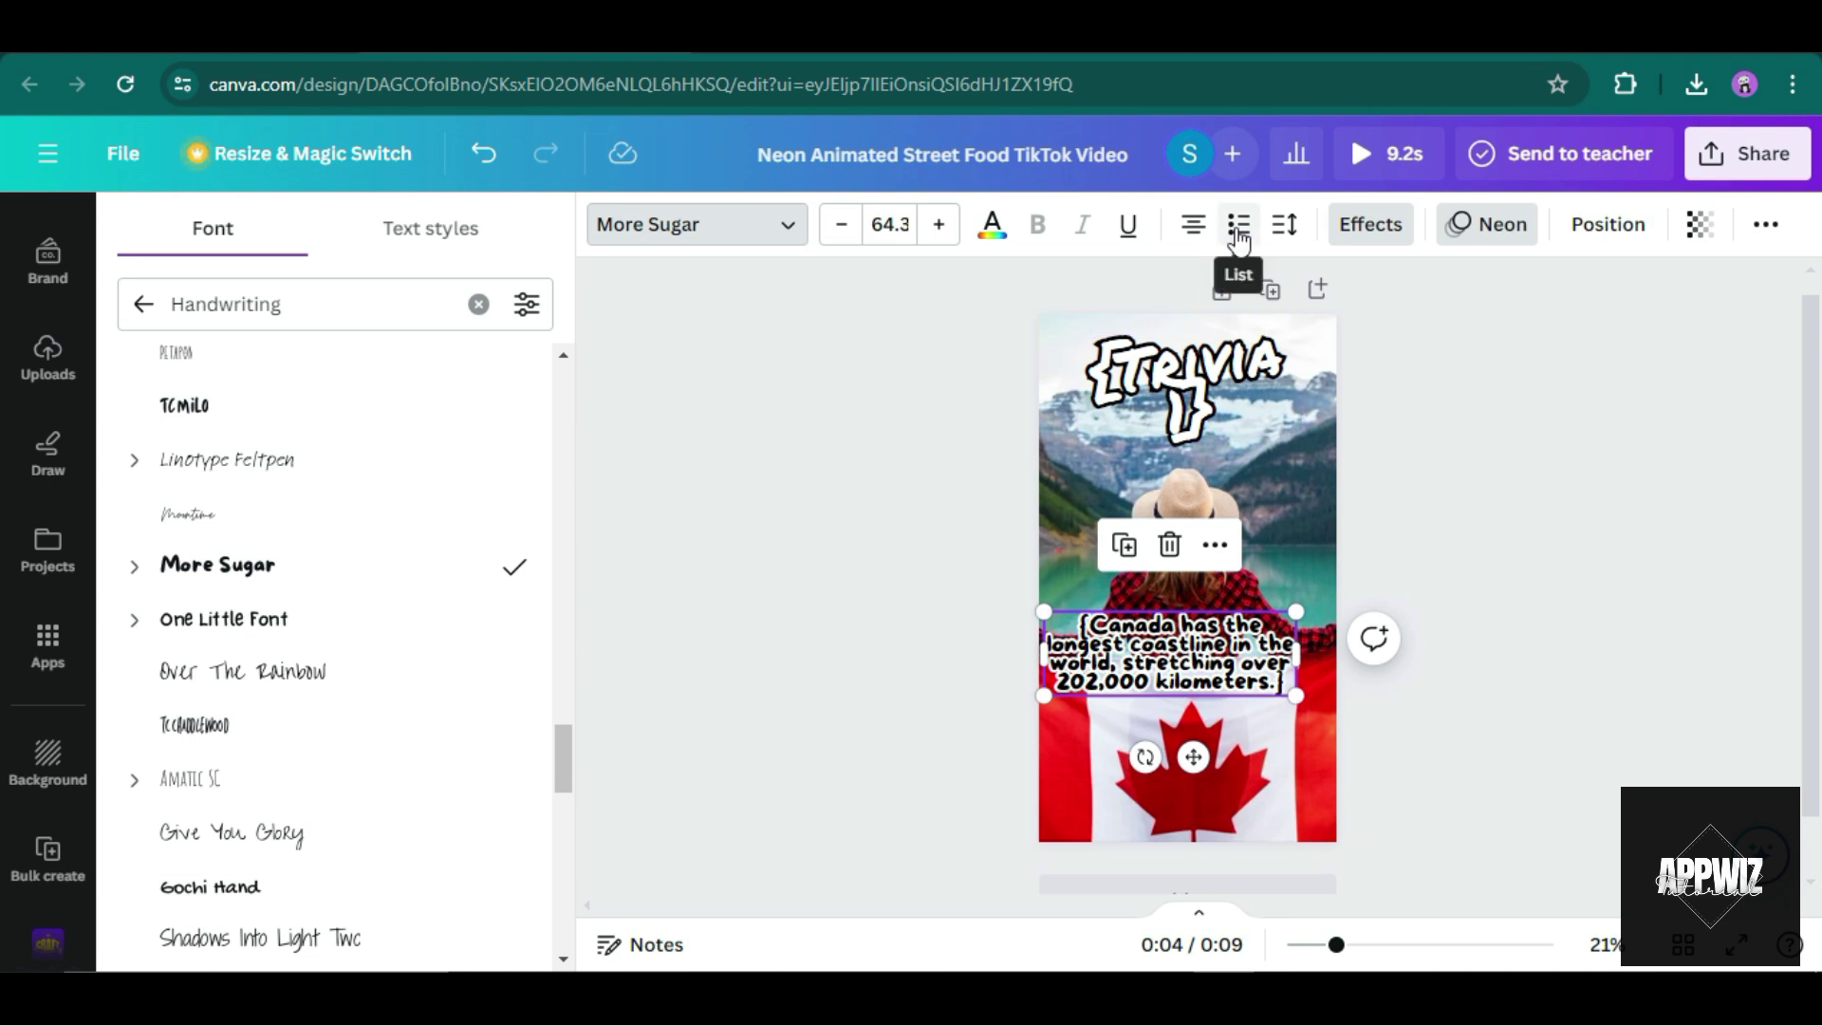
Set the caption's line spacing to 1.1 and centre the text.
click(1285, 226)
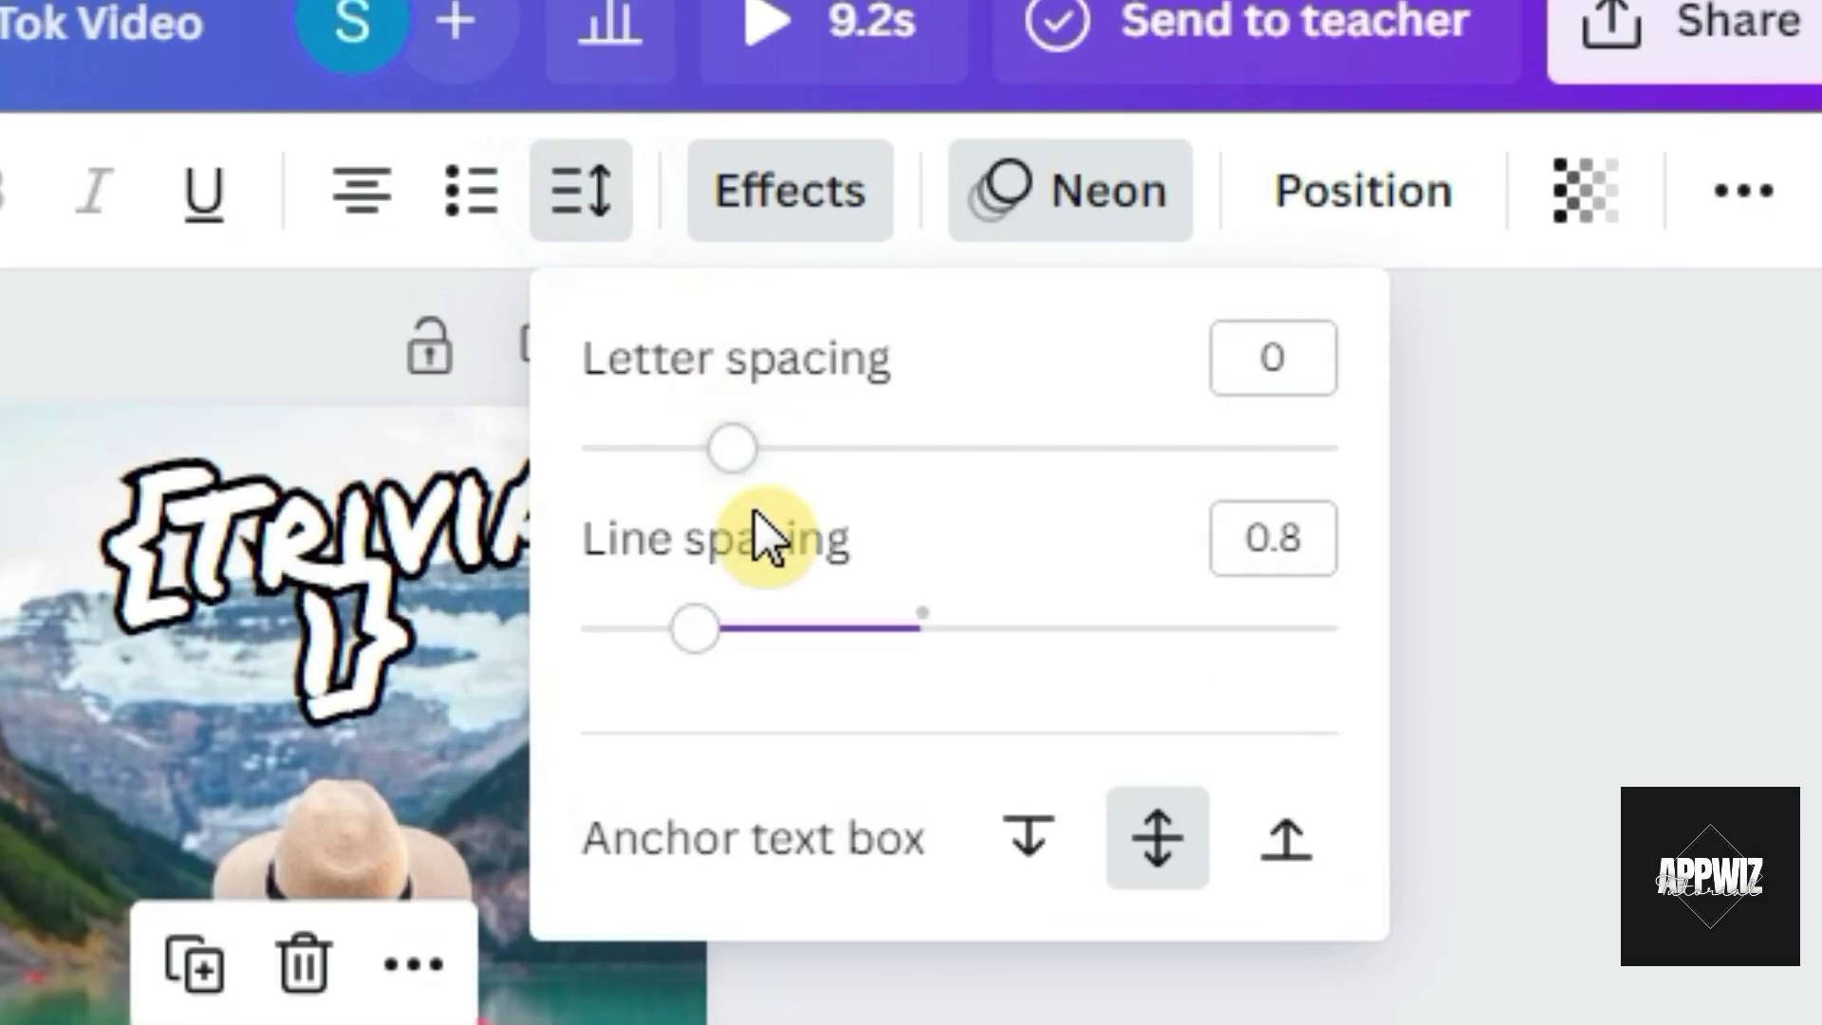
drag(699, 628, 791, 630)
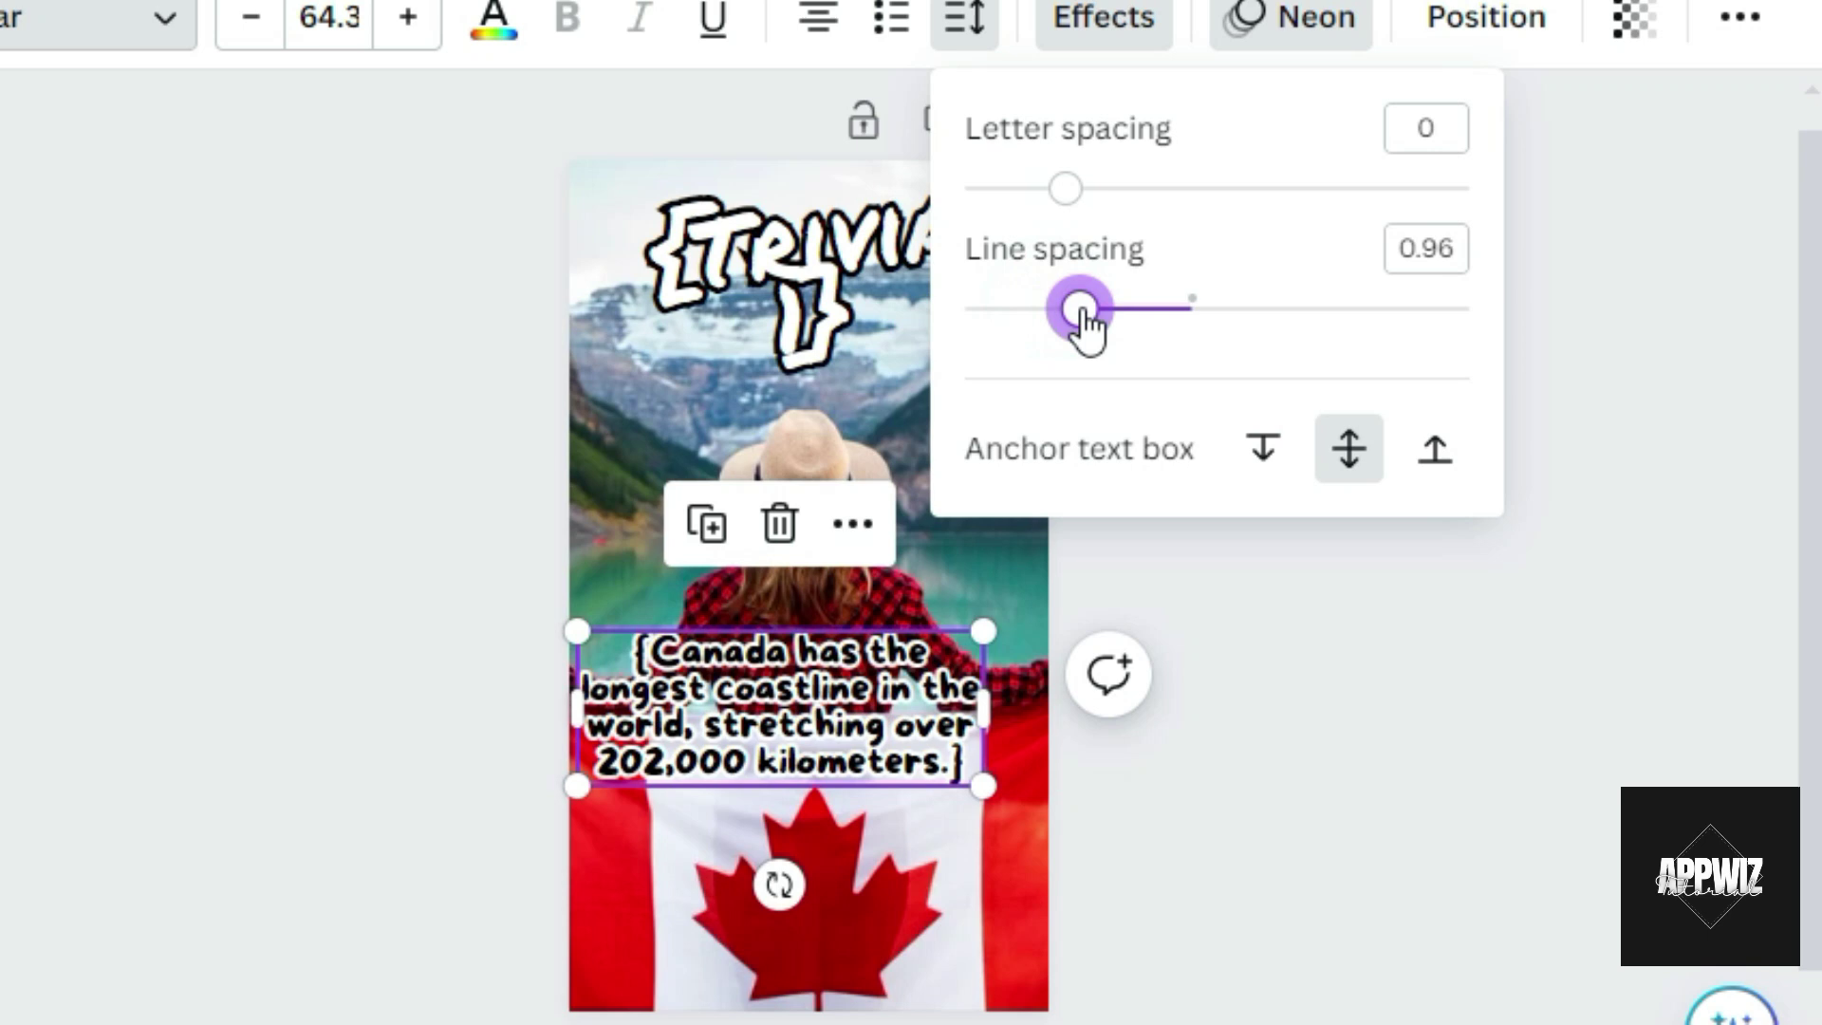
drag(1177, 270, 1179, 271)
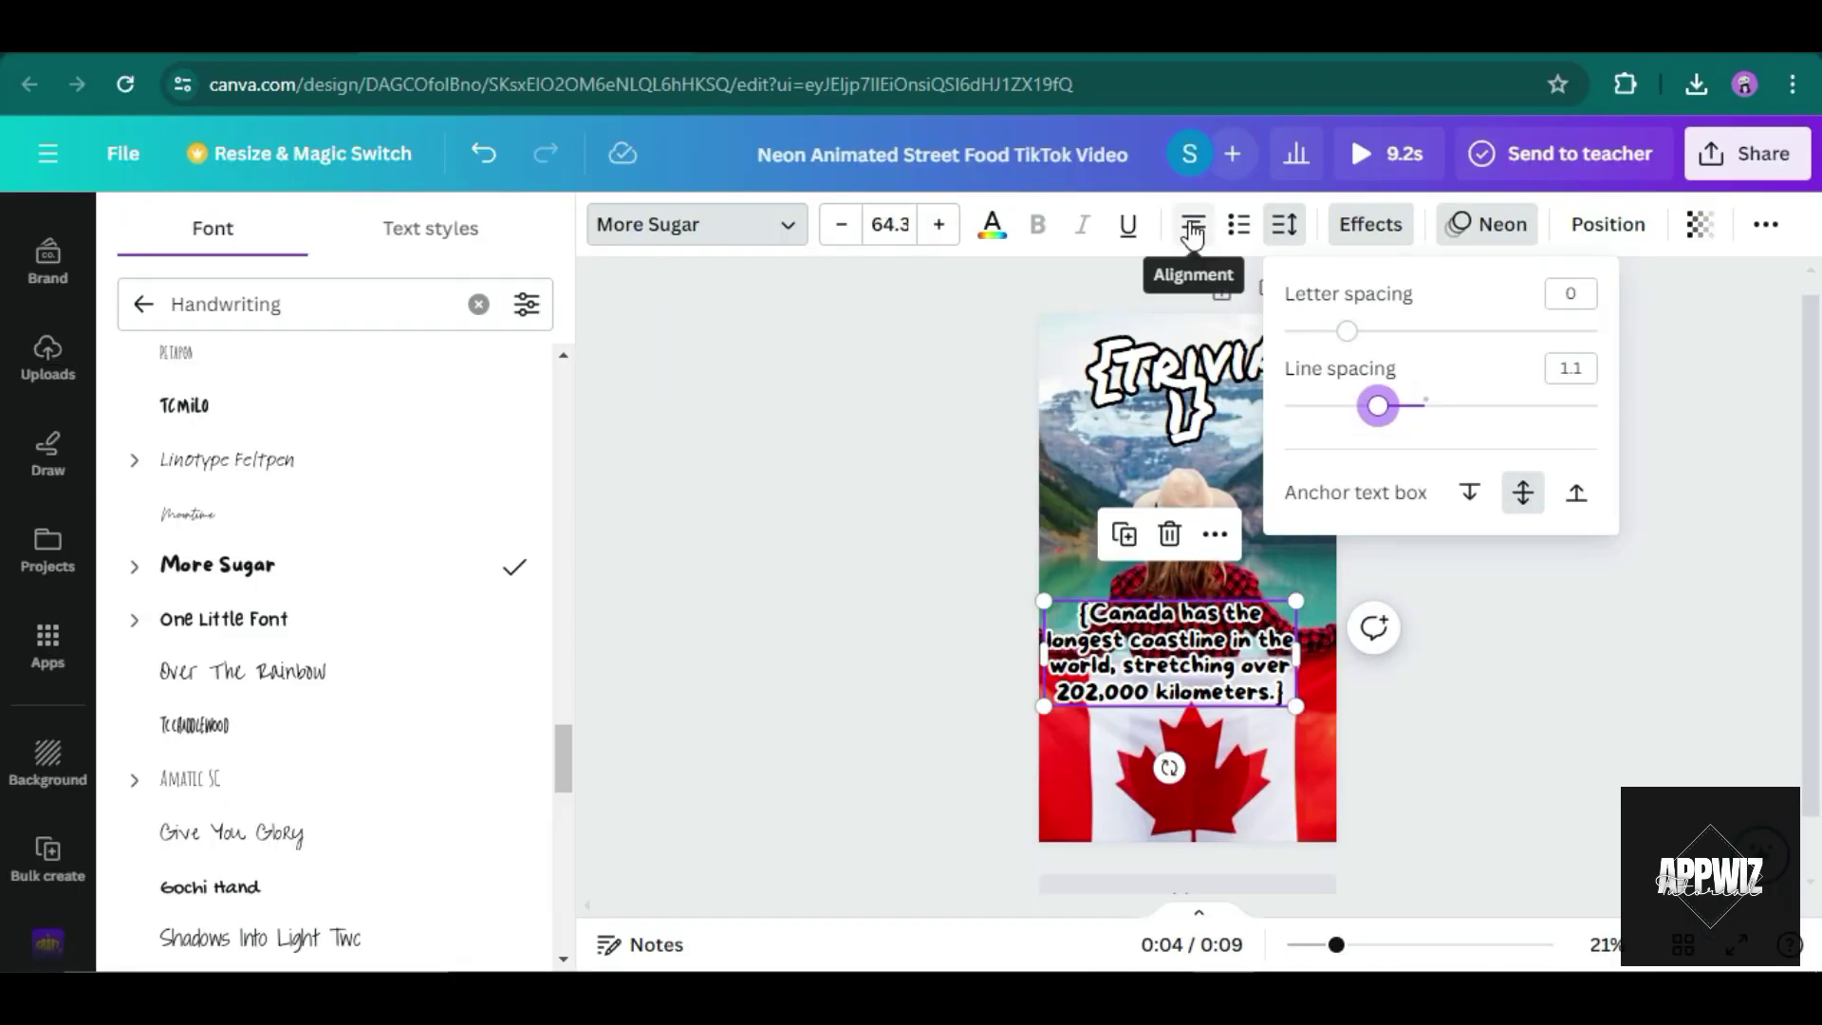
click(1196, 226)
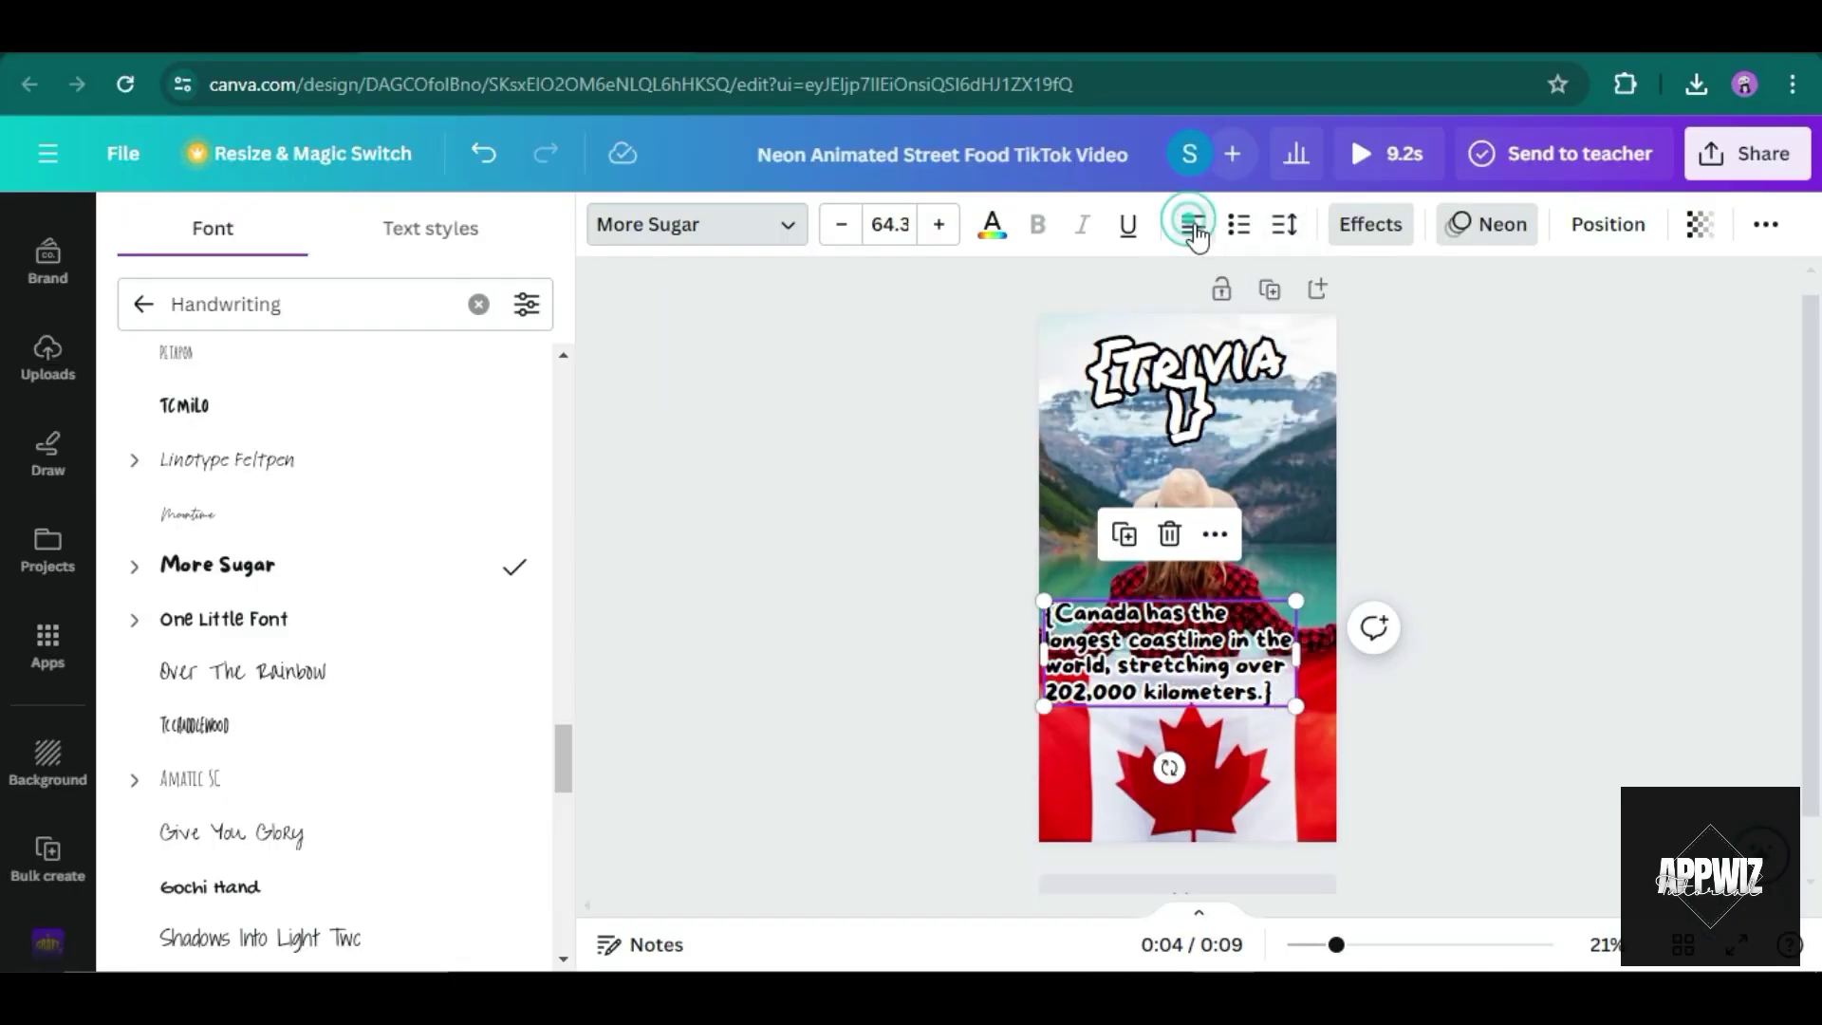
click(1201, 234)
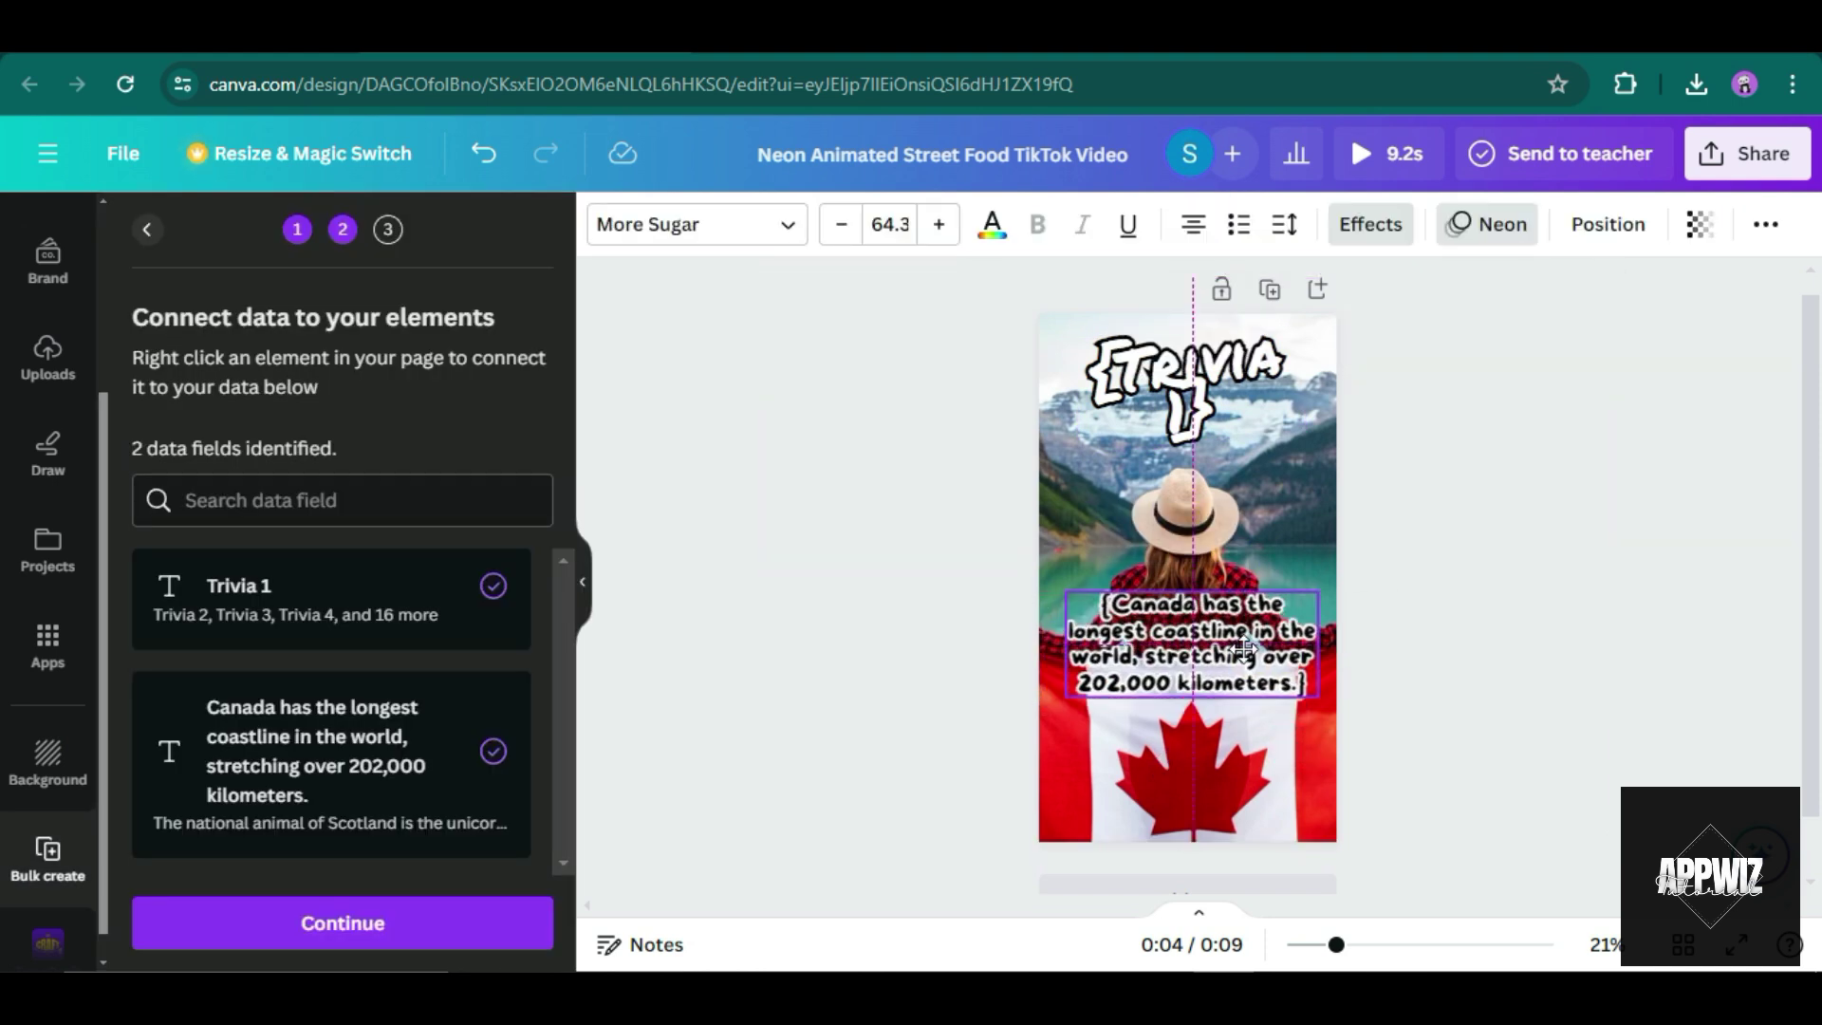
click(1222, 372)
Enlarge the trivia fact text to size 69.1.
click(1297, 548)
click(1509, 645)
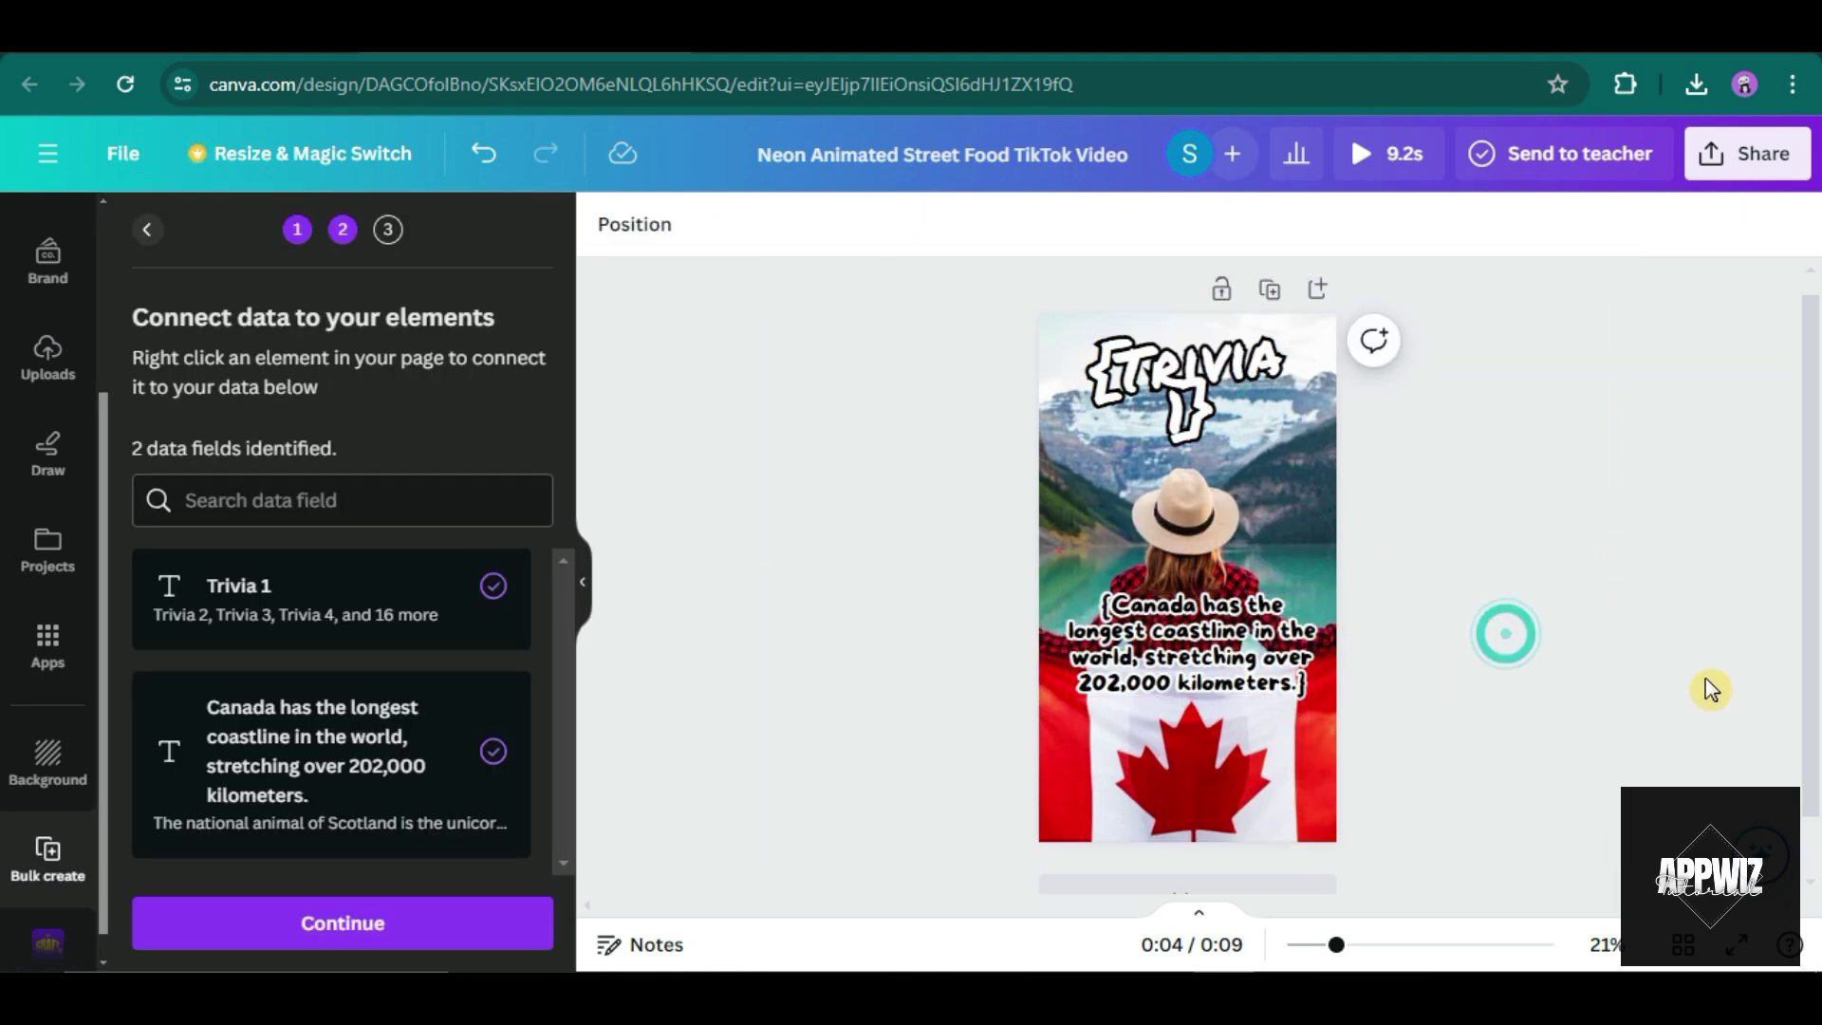
click(1310, 680)
mouse_move(1322, 700)
mouse_down()
mouse_move(1366, 750)
mouse_move(1324, 702)
mouse_up()
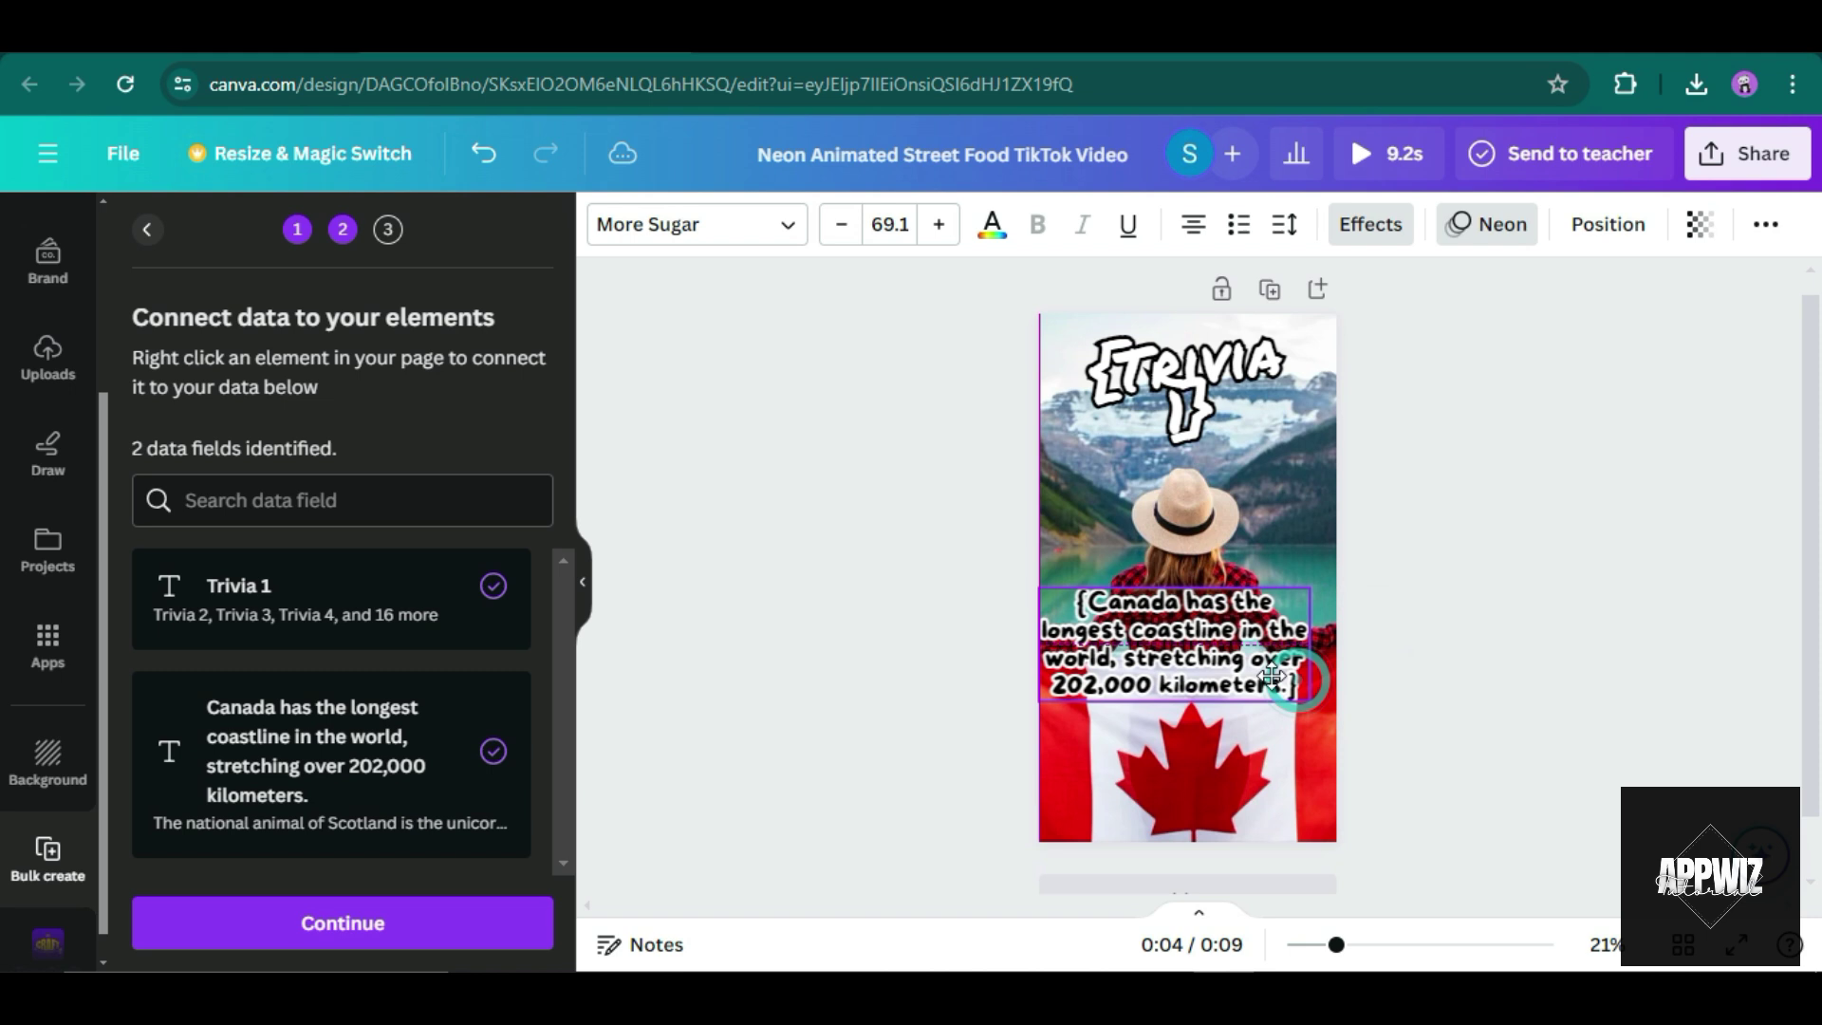
click(1499, 682)
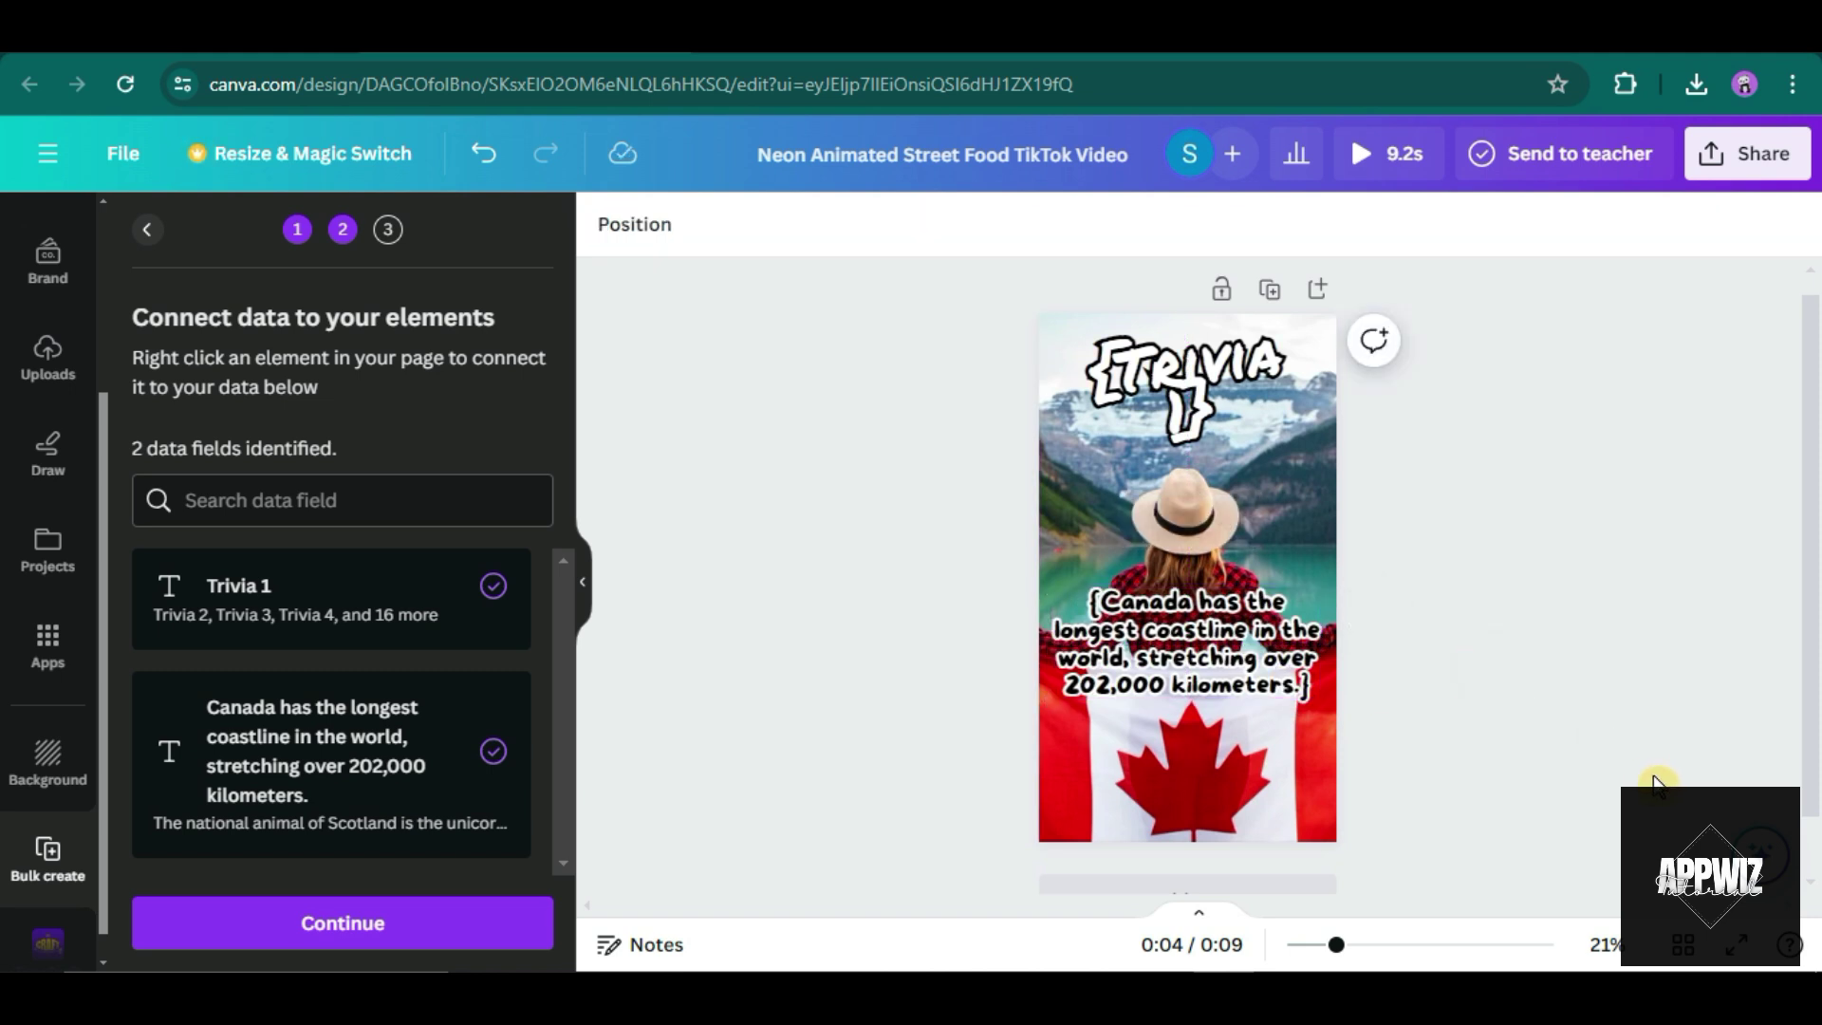
Continue to Apply data, review the checklist and generate 19 designs.
click(370, 930)
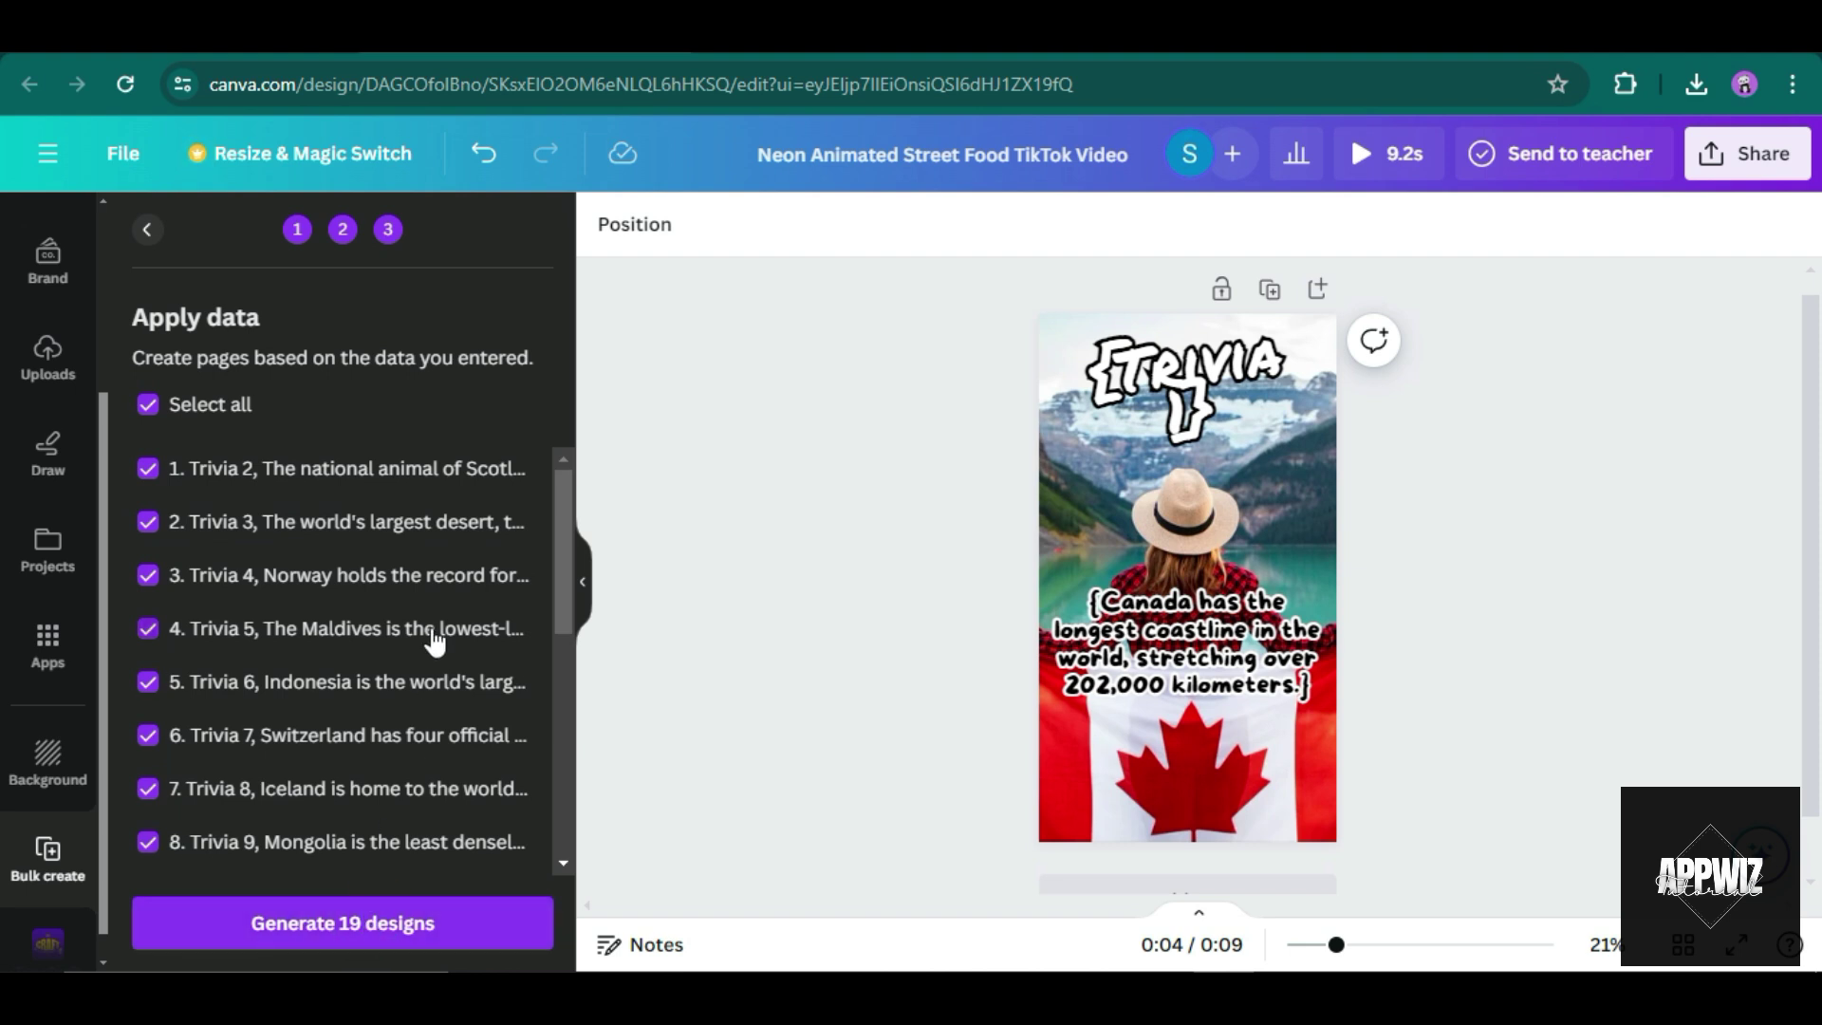
scroll(435, 641, down, 6)
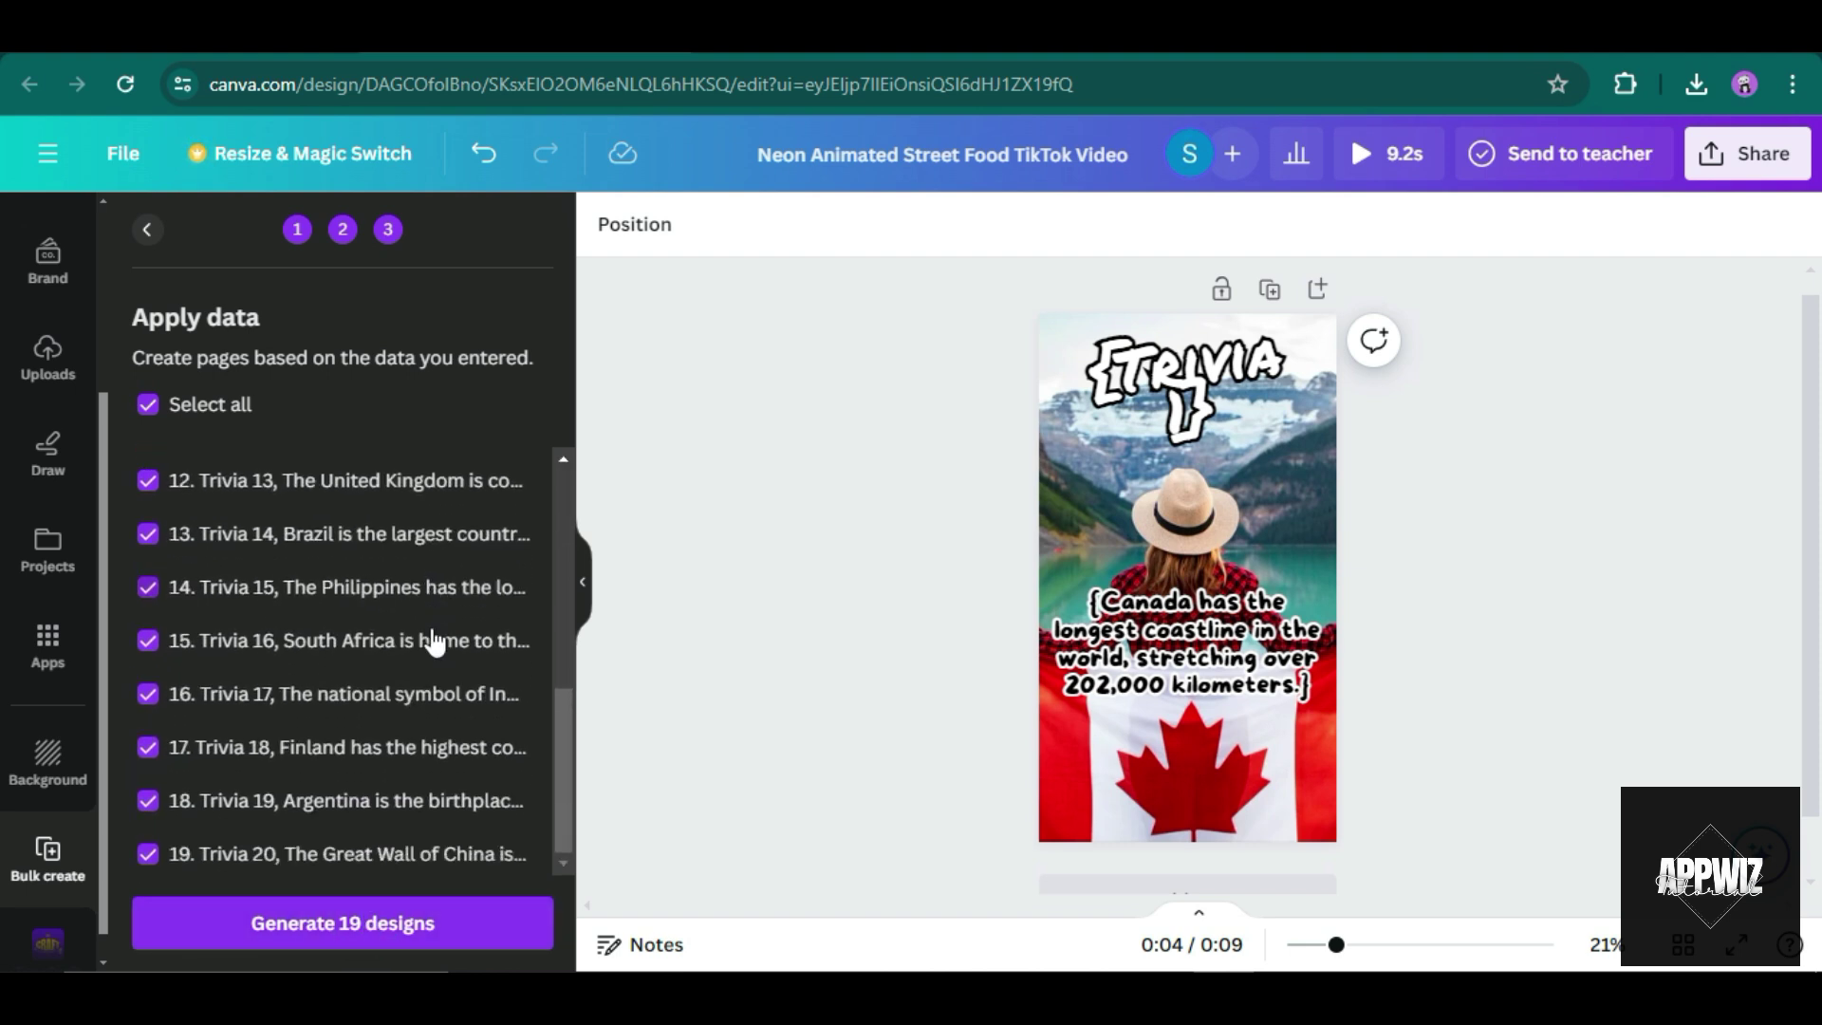
scroll(435, 642, up, 6)
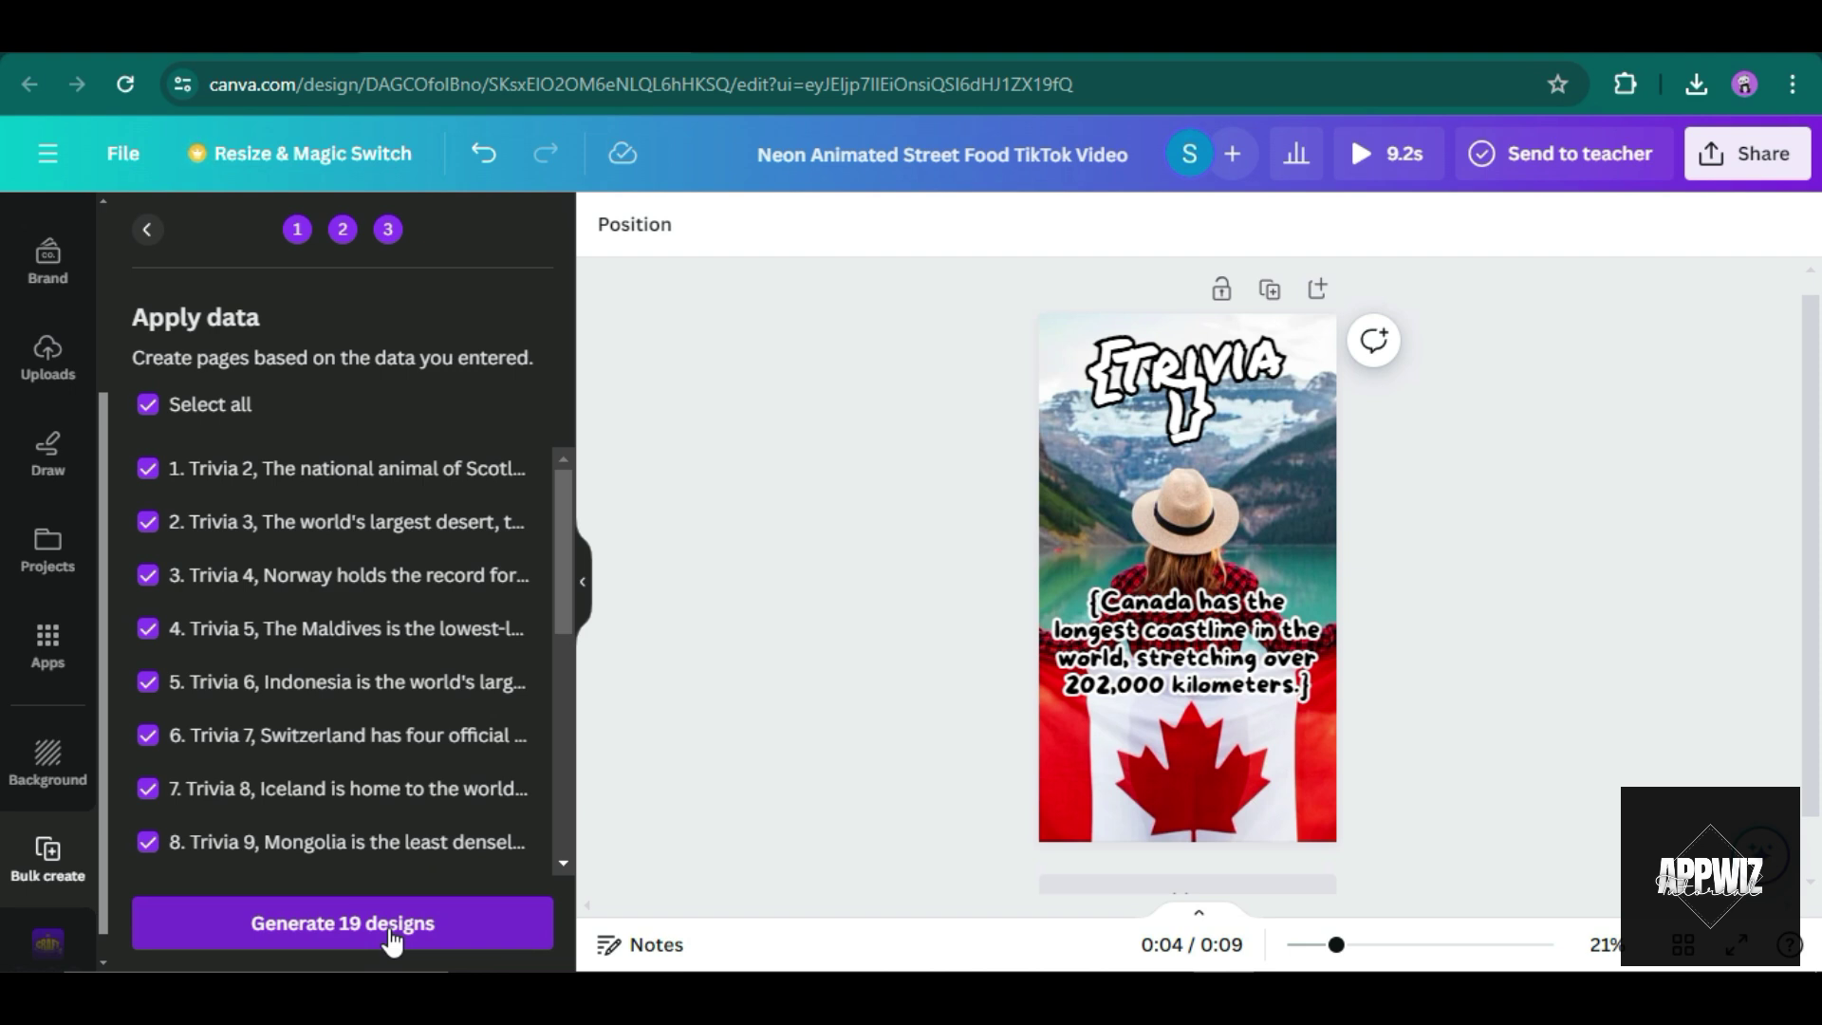
click(389, 926)
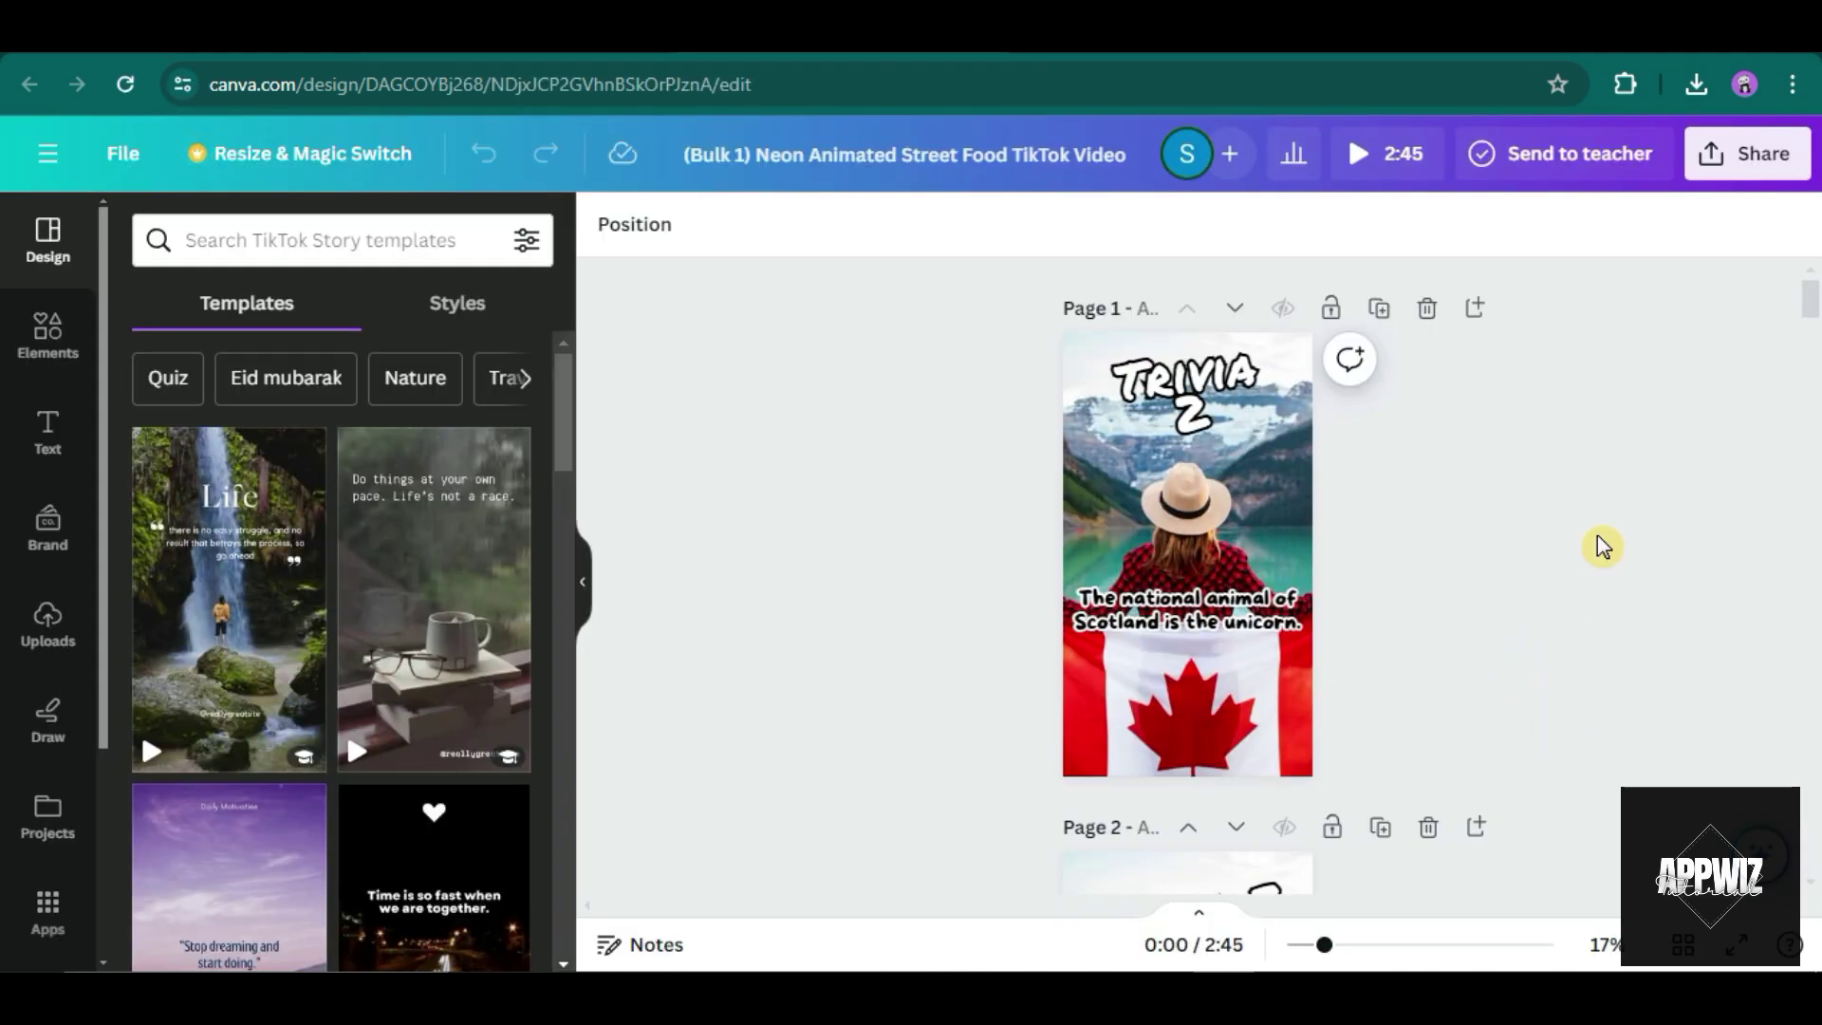
Trim Page 1 from 8.9 to 5.0 seconds and play back to check the timing.
click(1199, 916)
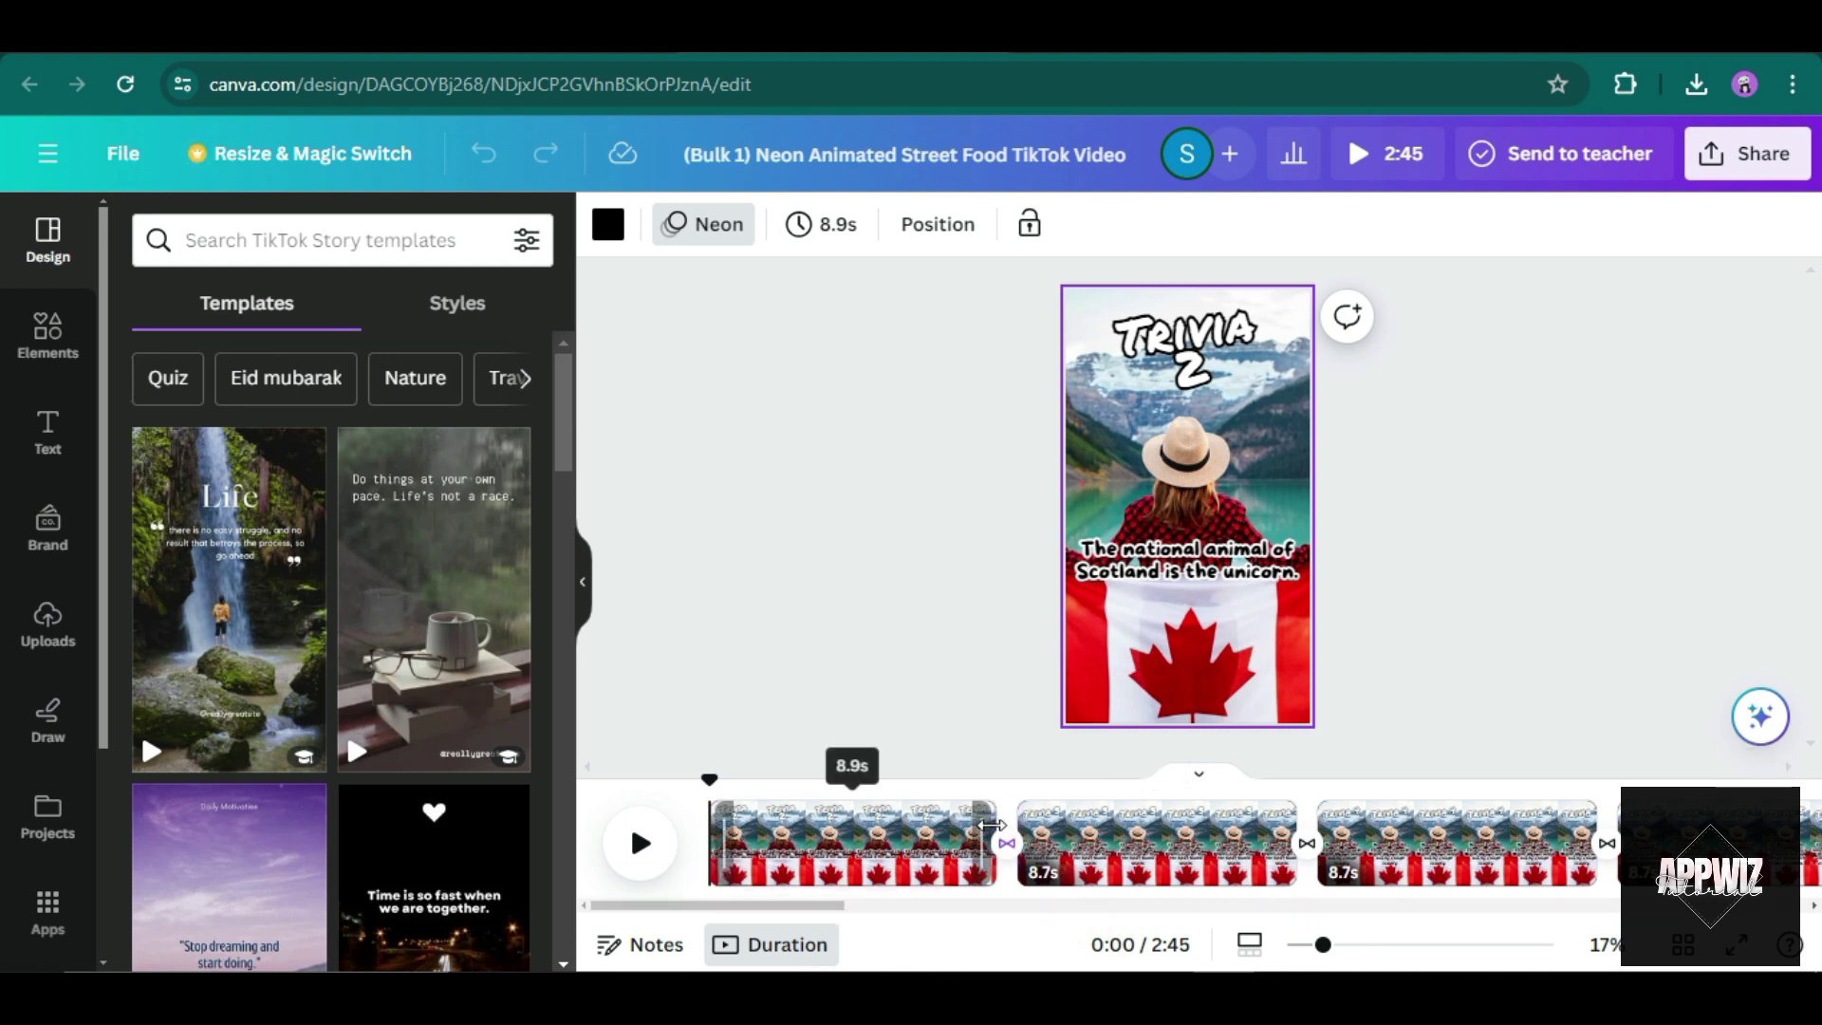
click(991, 825)
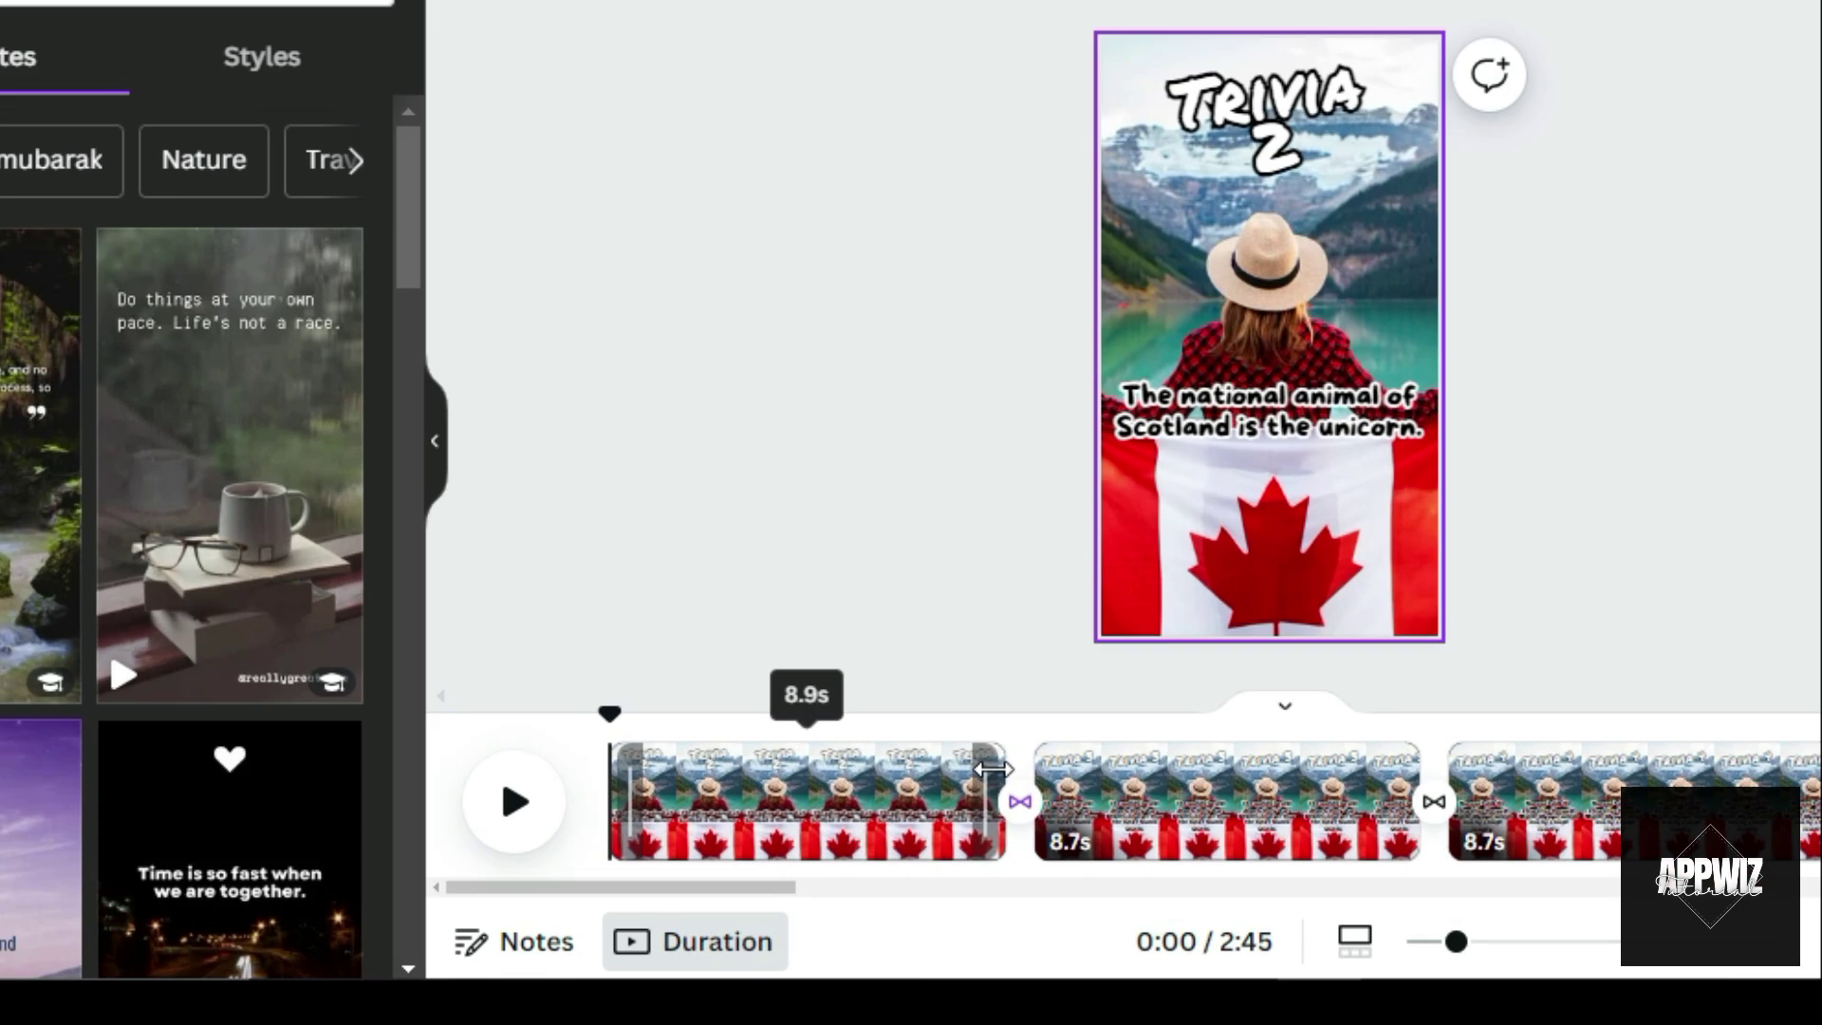
drag(991, 769, 874, 774)
drag(820, 669, 768, 669)
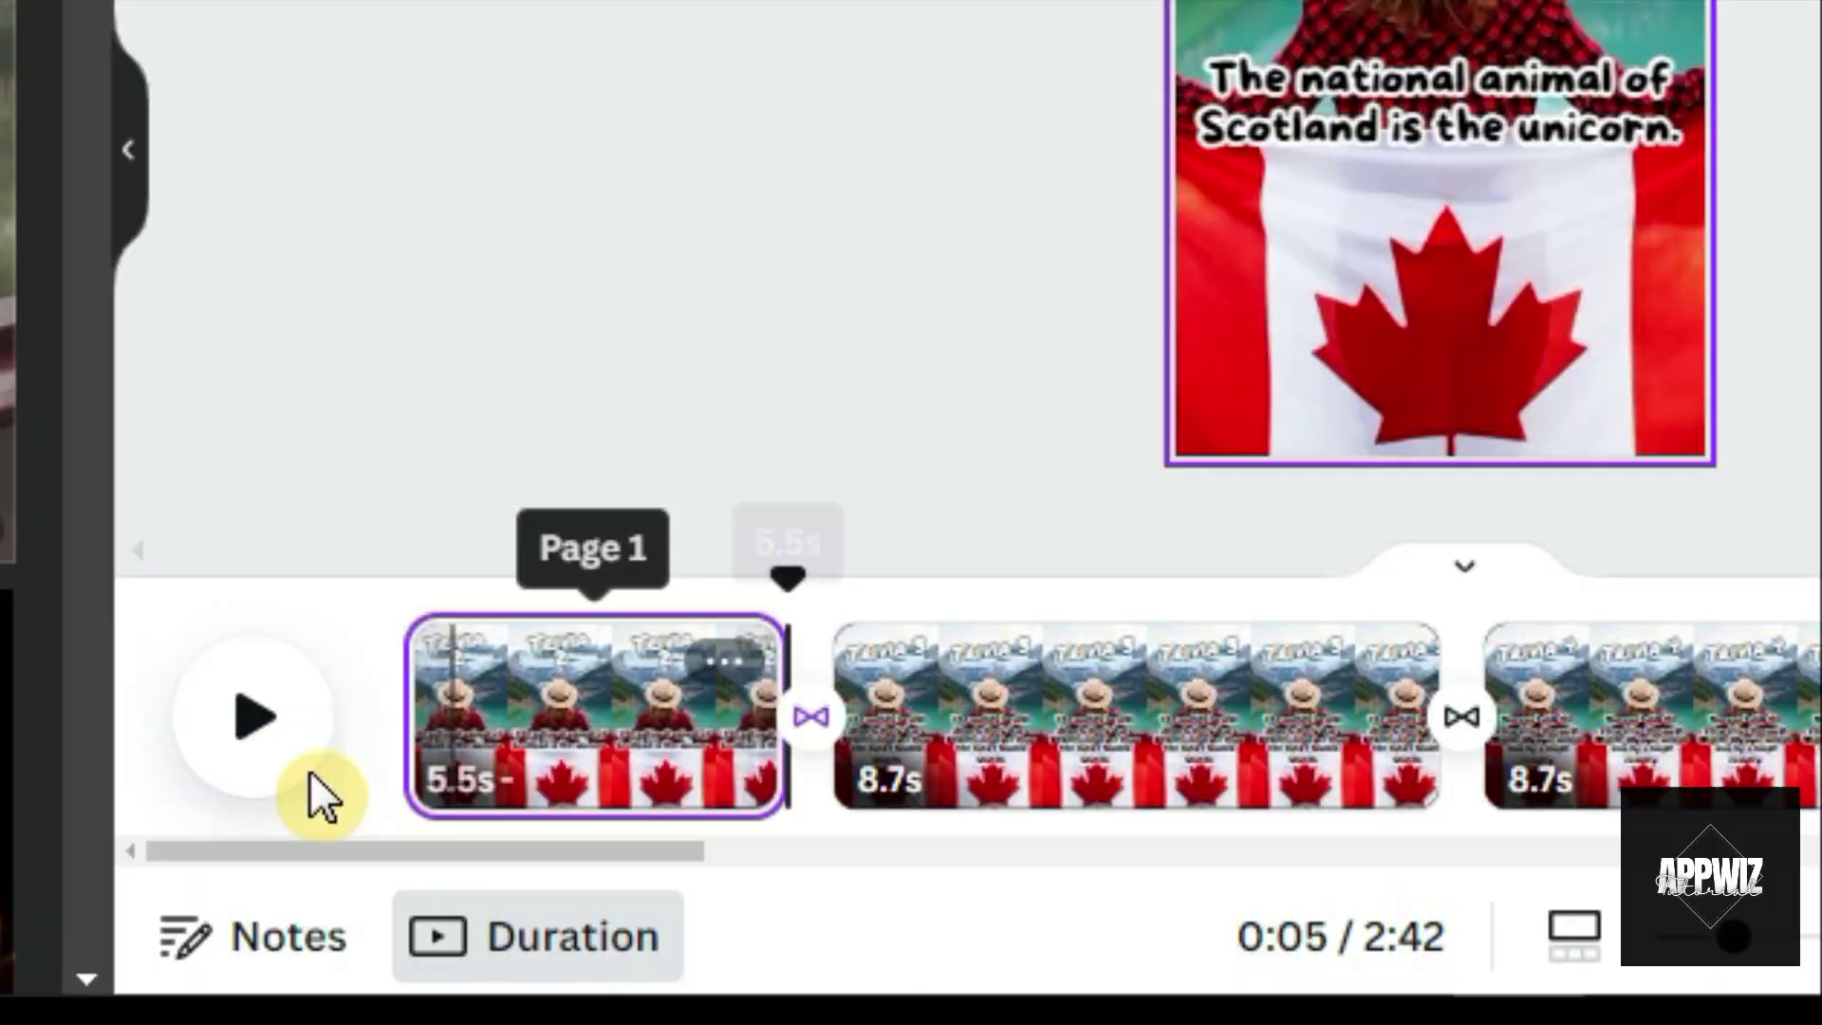
key(space)
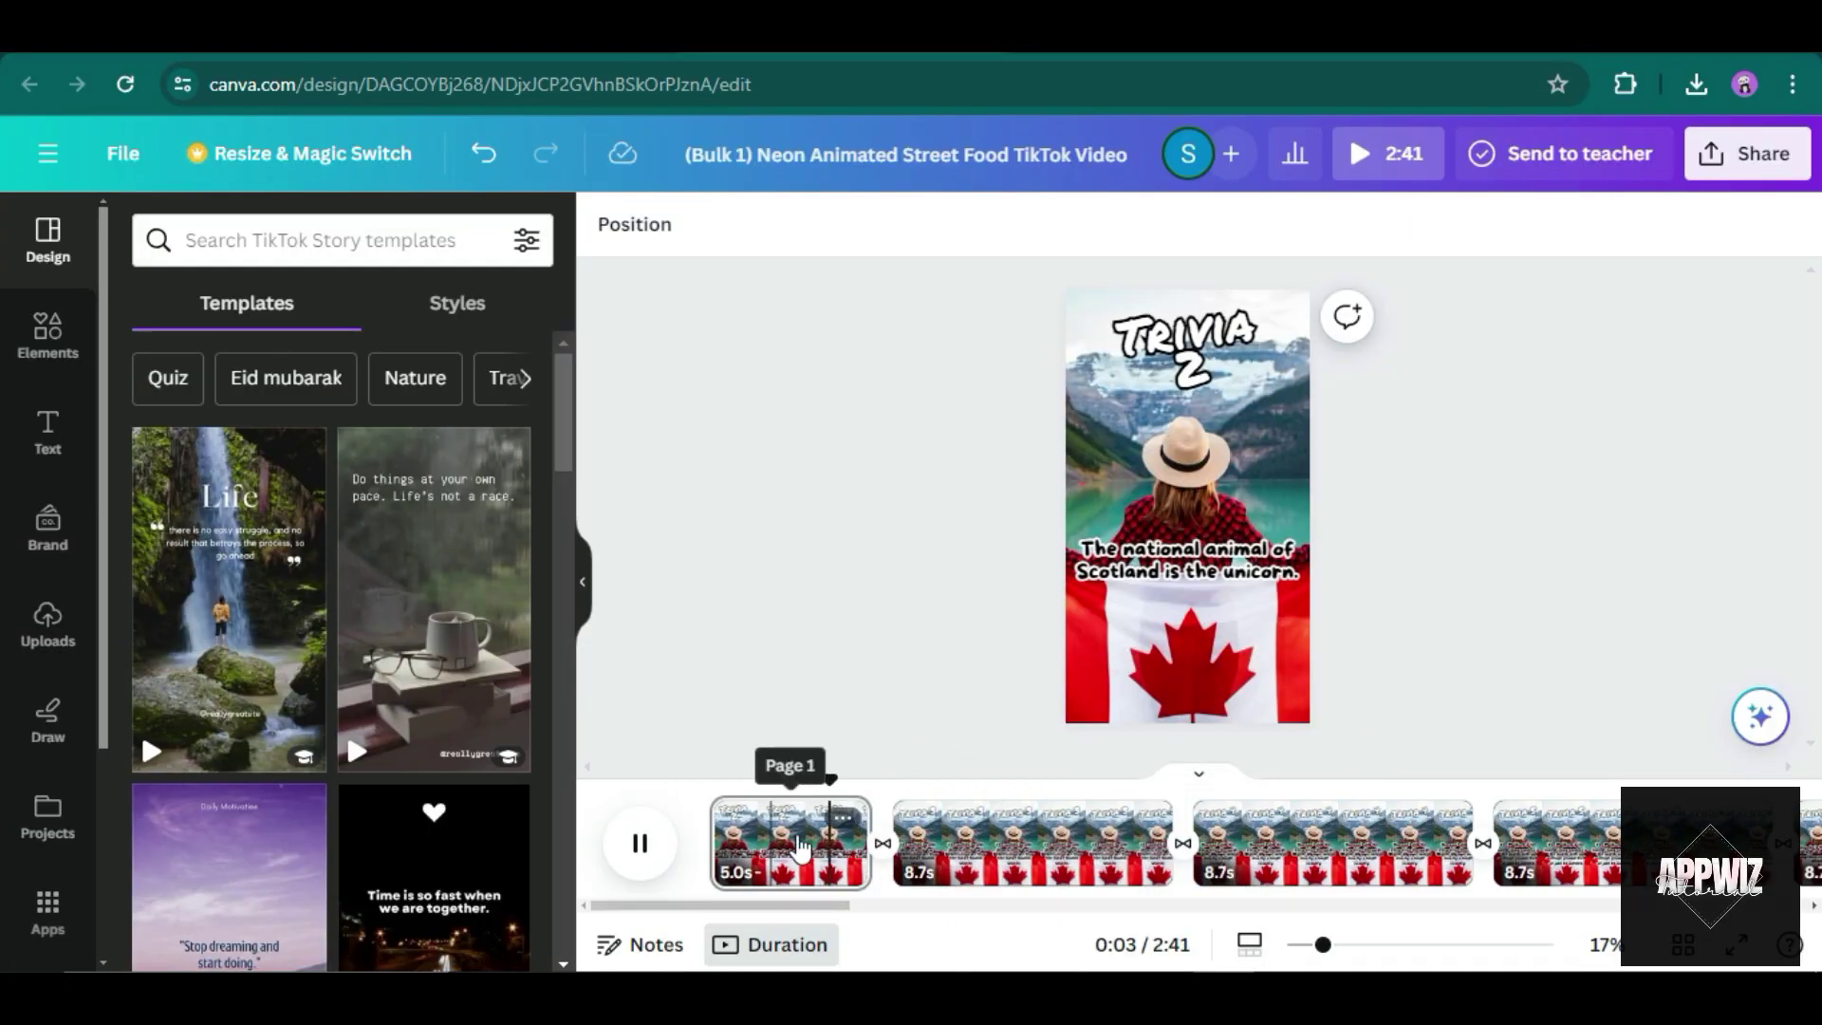
key(space)
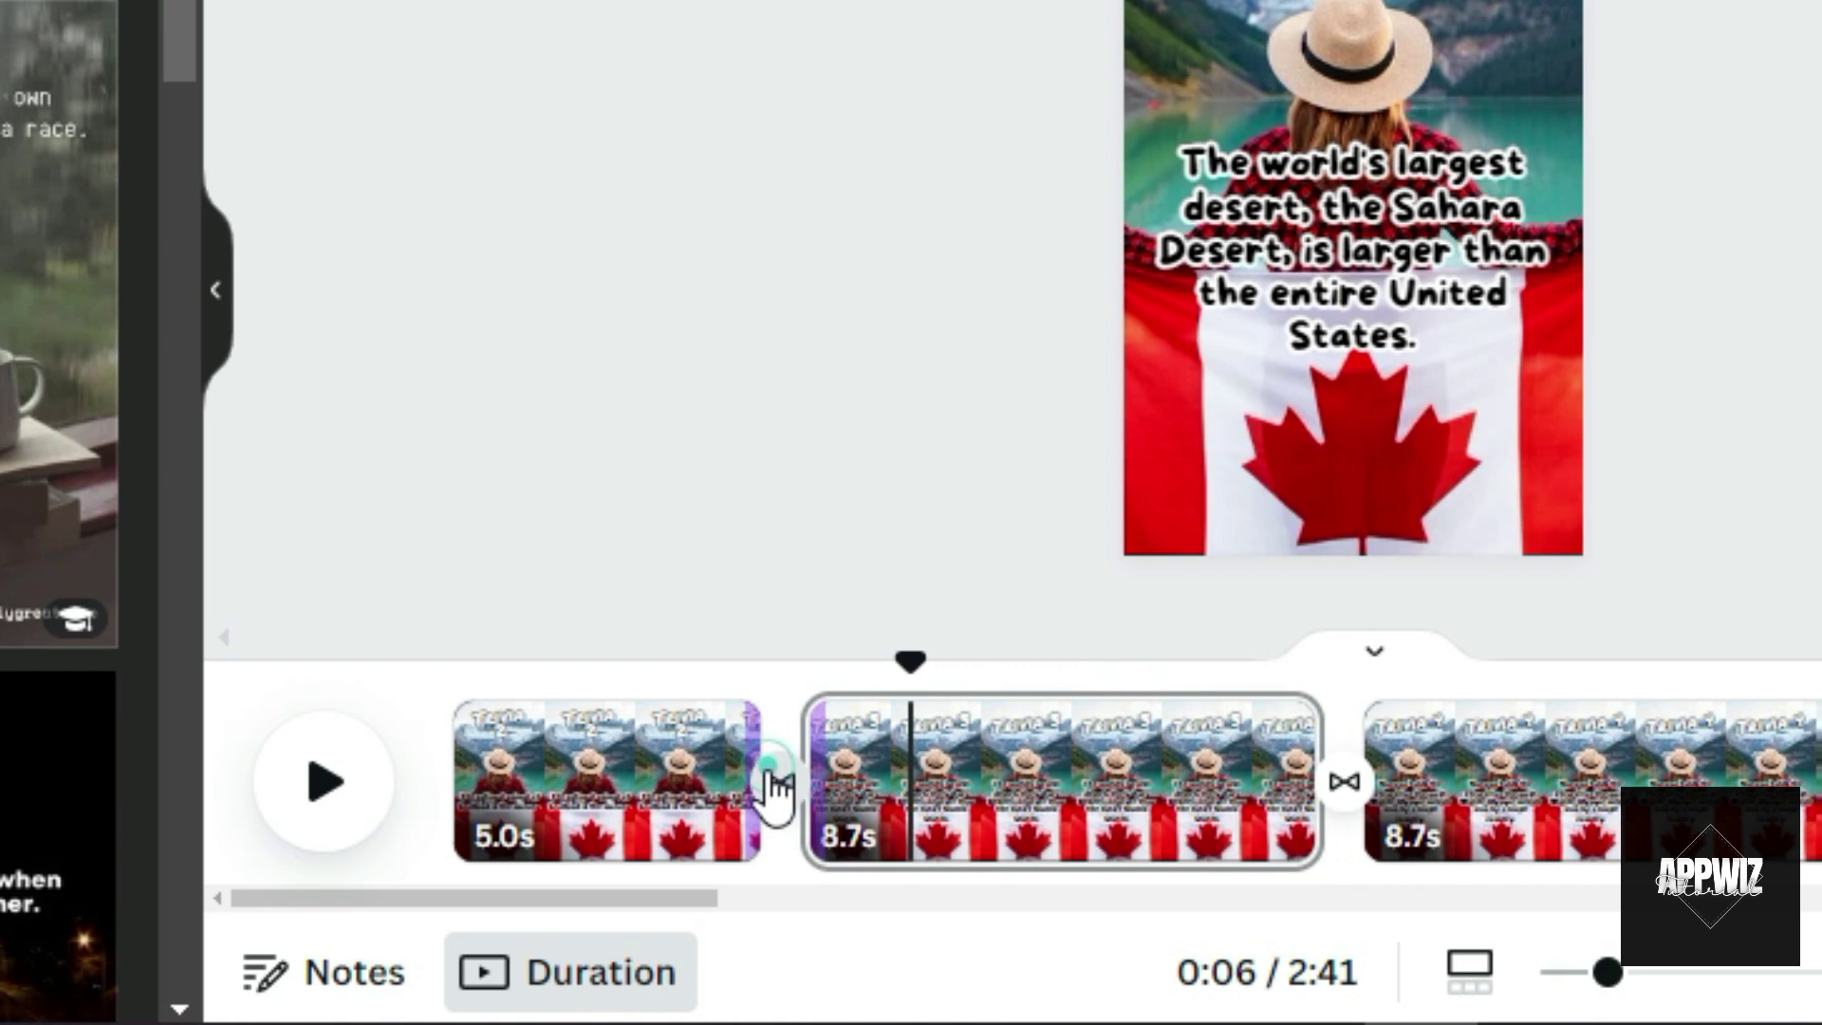
Apply a 0.5-second Flow transition between all pages, then select the Trivia 3 background photo.
click(774, 784)
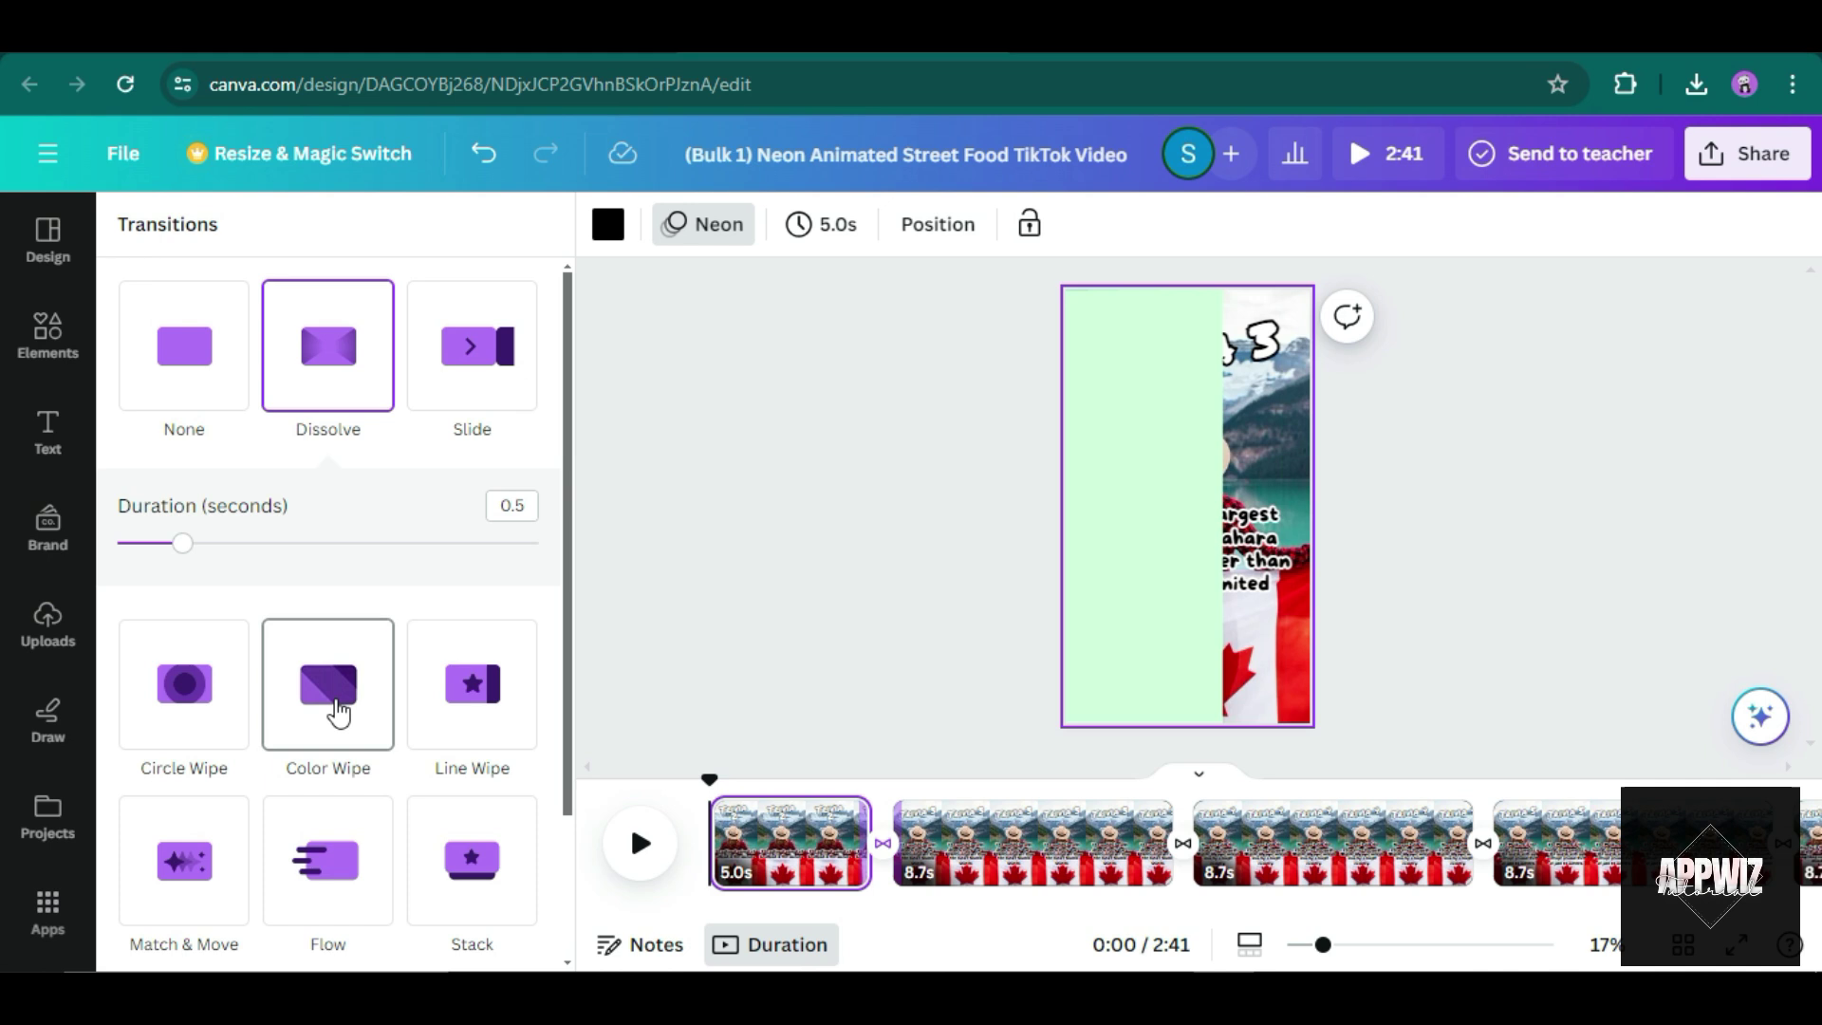
click(493, 398)
scroll(367, 746, down, 5)
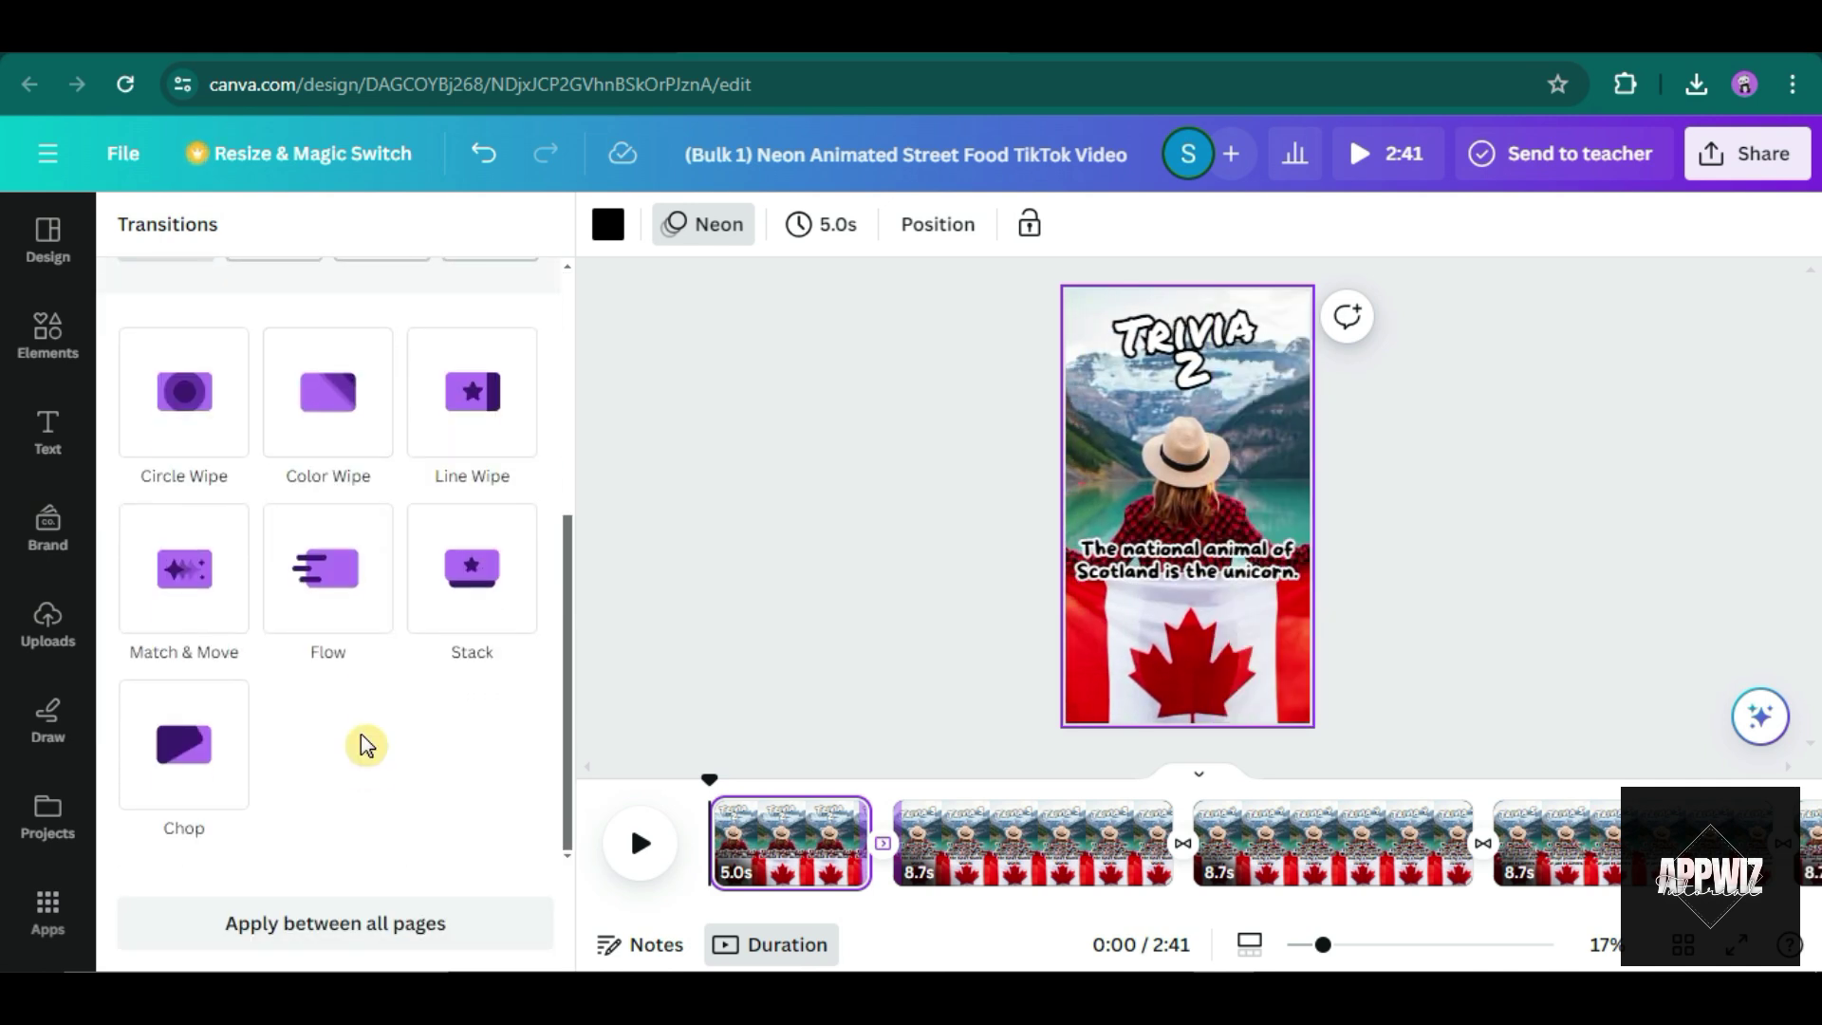
scroll(276, 683, up, 5)
scroll(183, 623, down, 4)
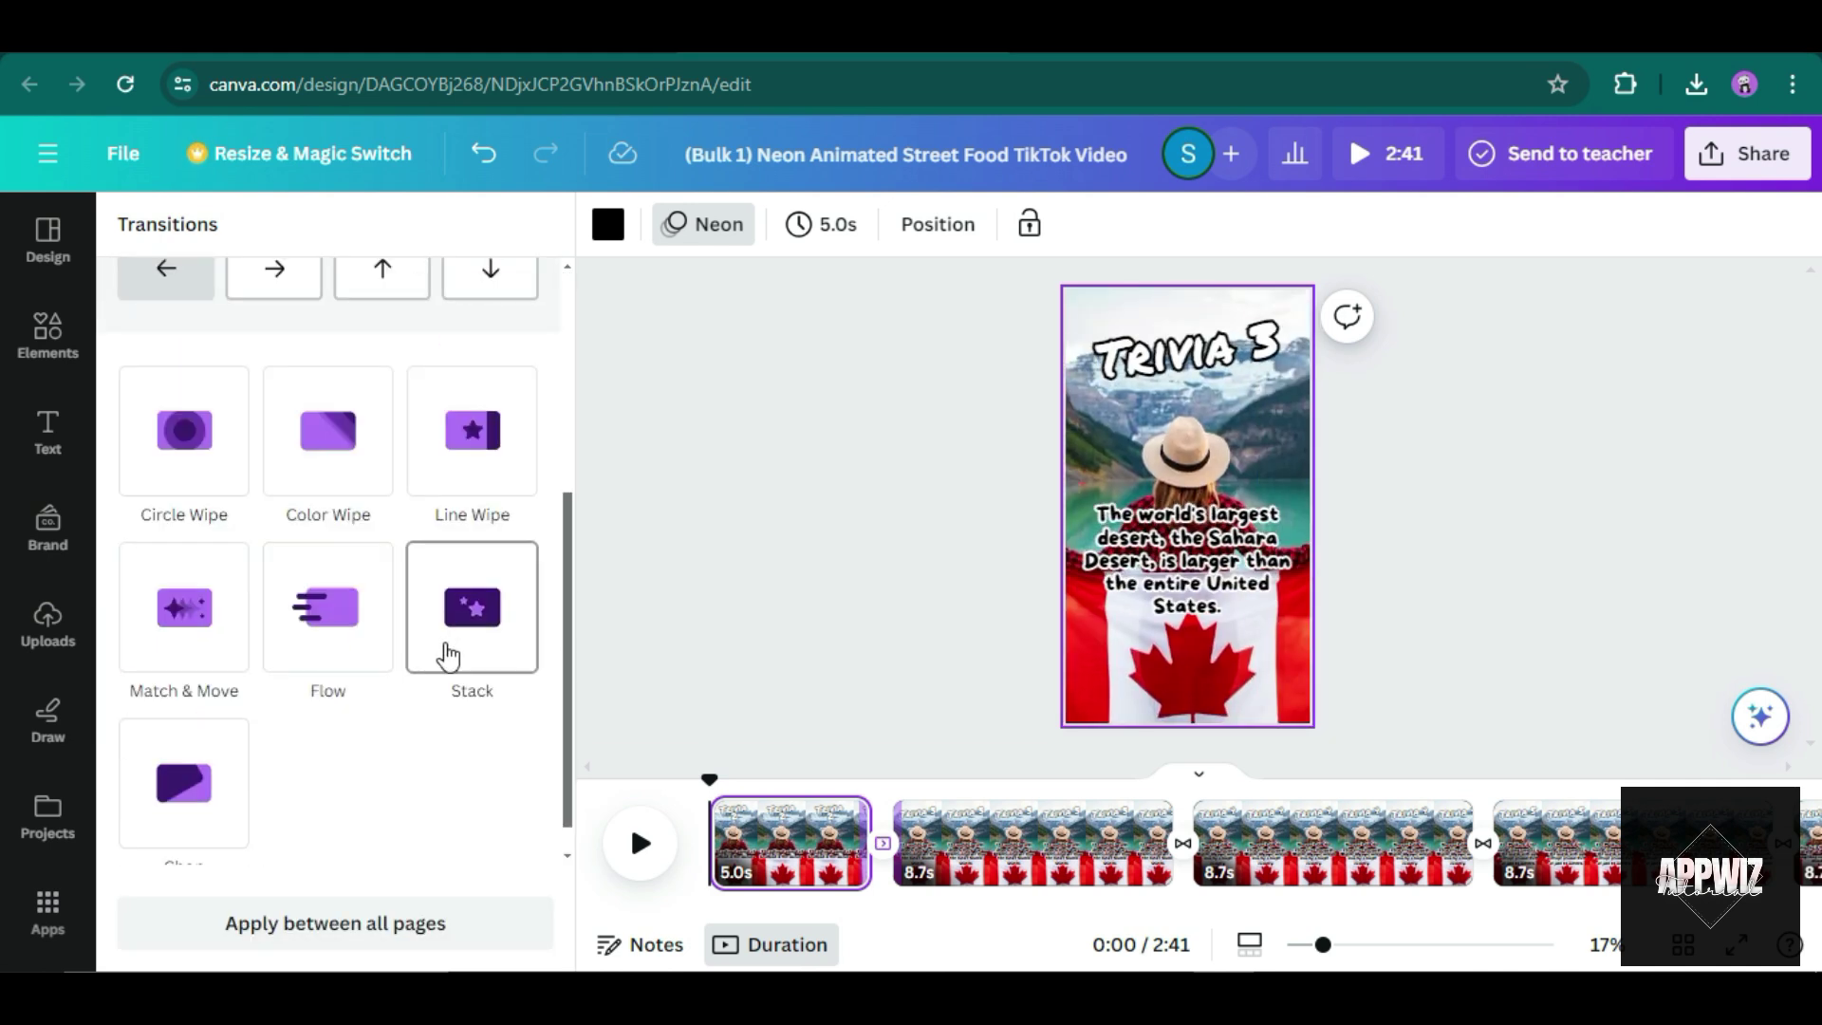
click(343, 583)
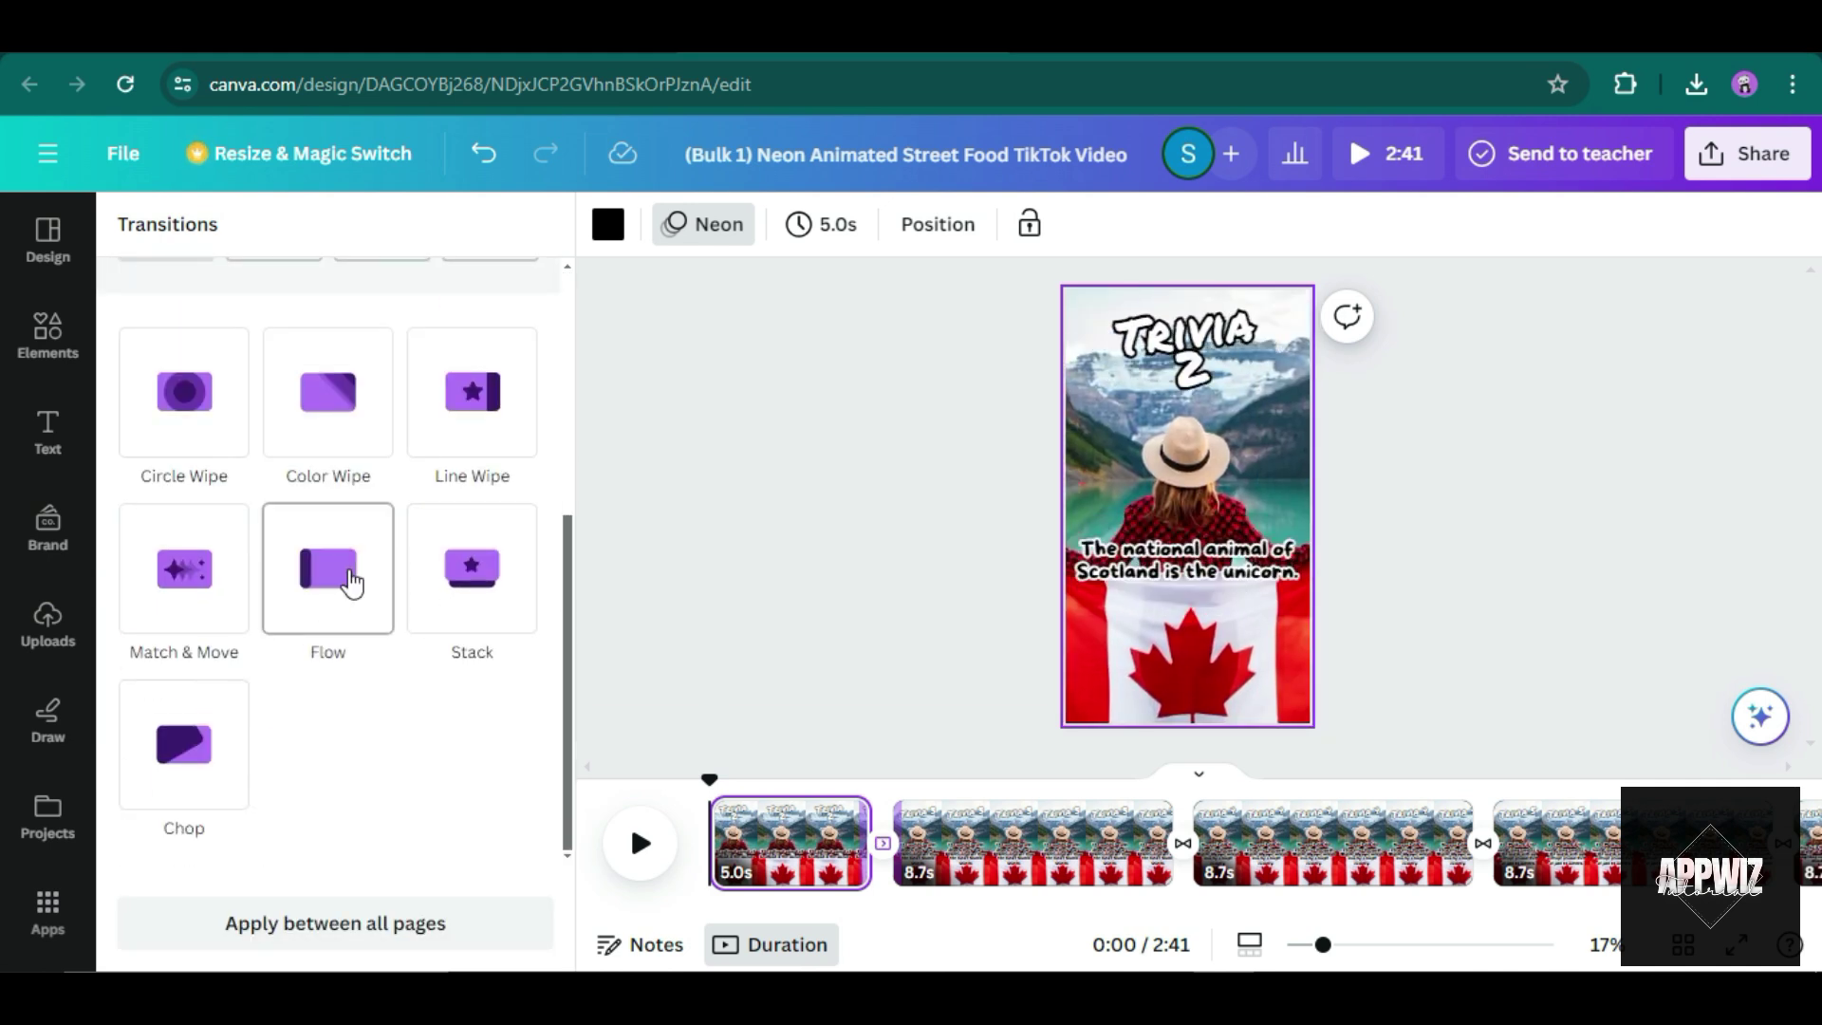
click(353, 925)
scroll(351, 854, up, 1)
scroll(537, 712, down, 2)
scroll(537, 712, up, 4)
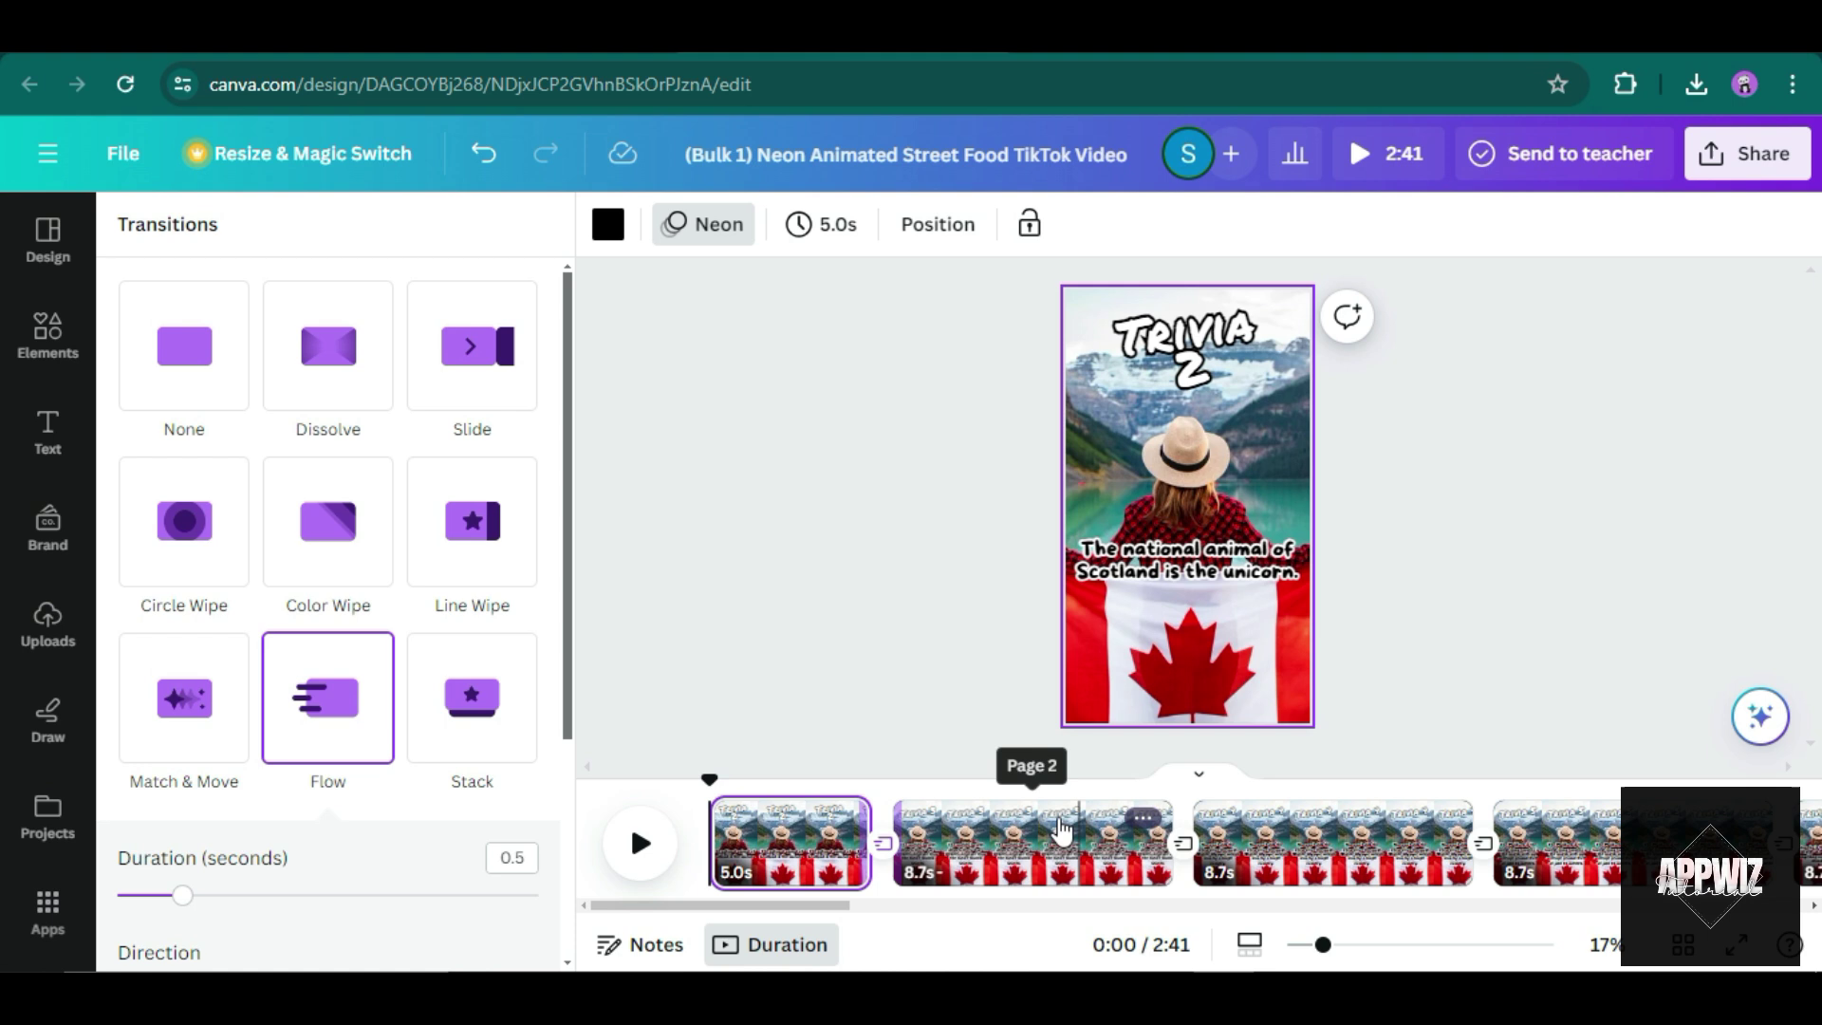
click(1051, 849)
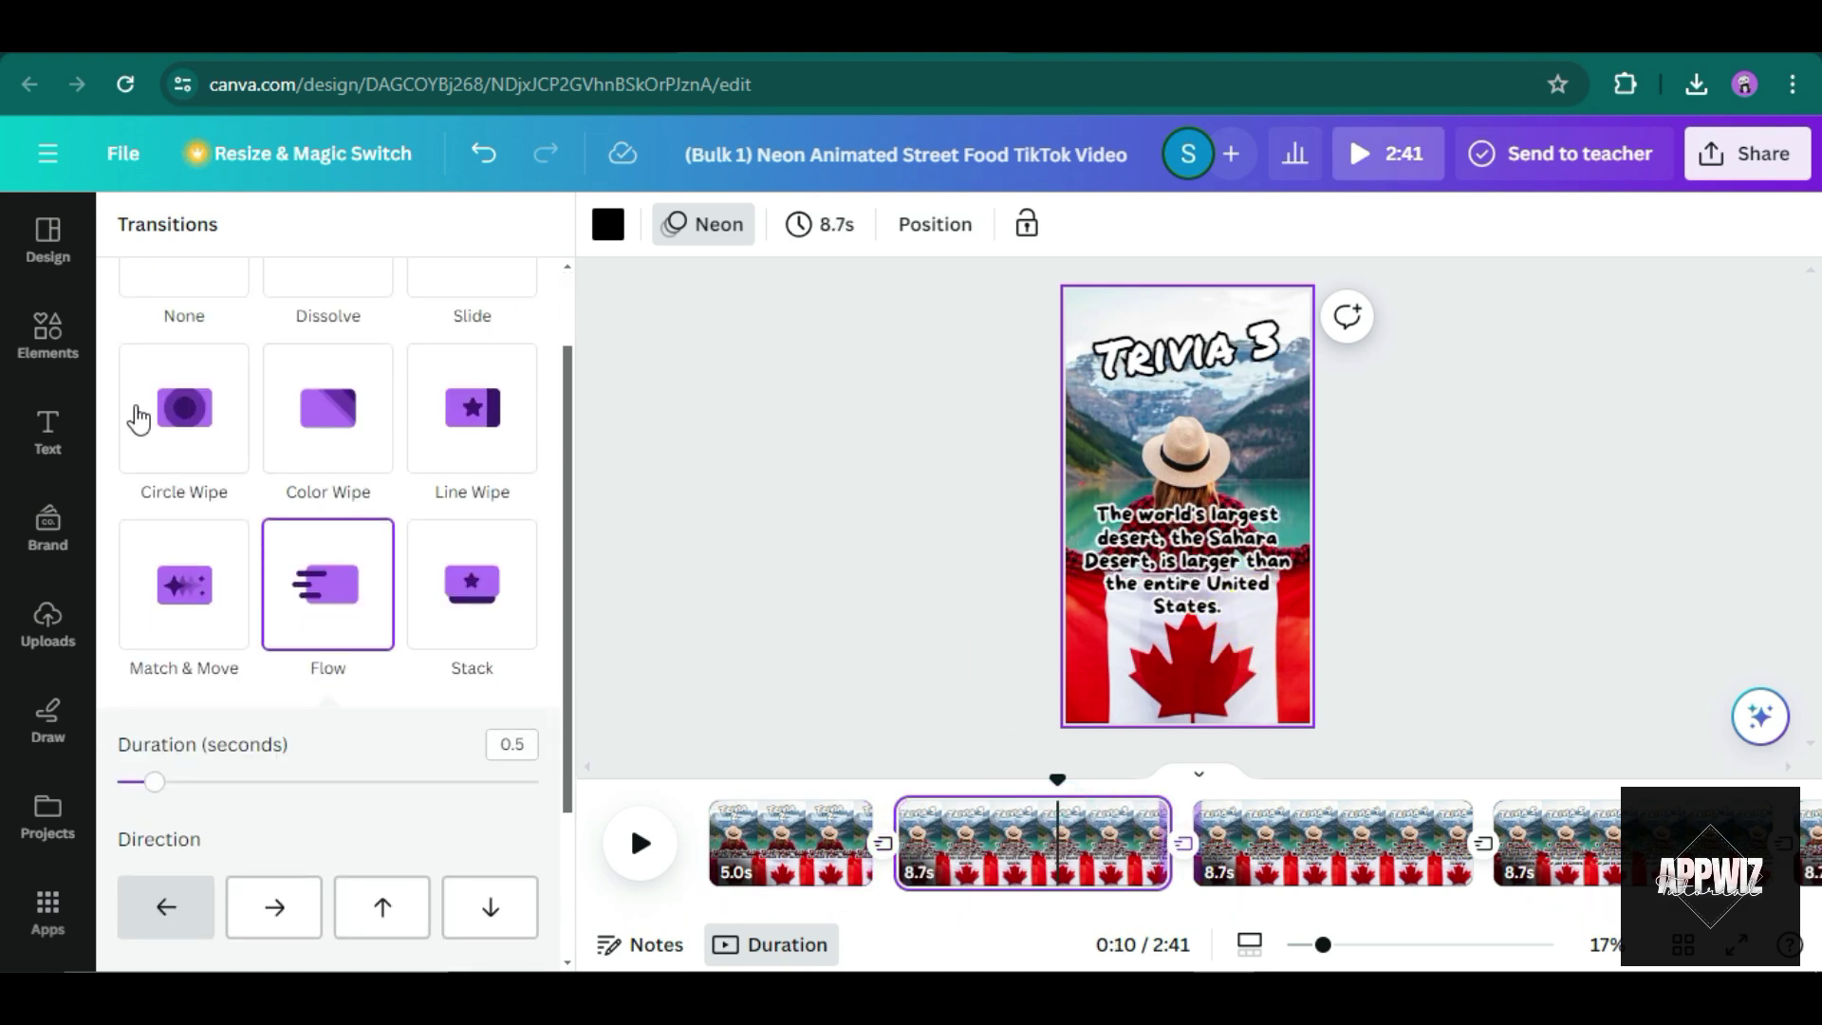
click(1277, 644)
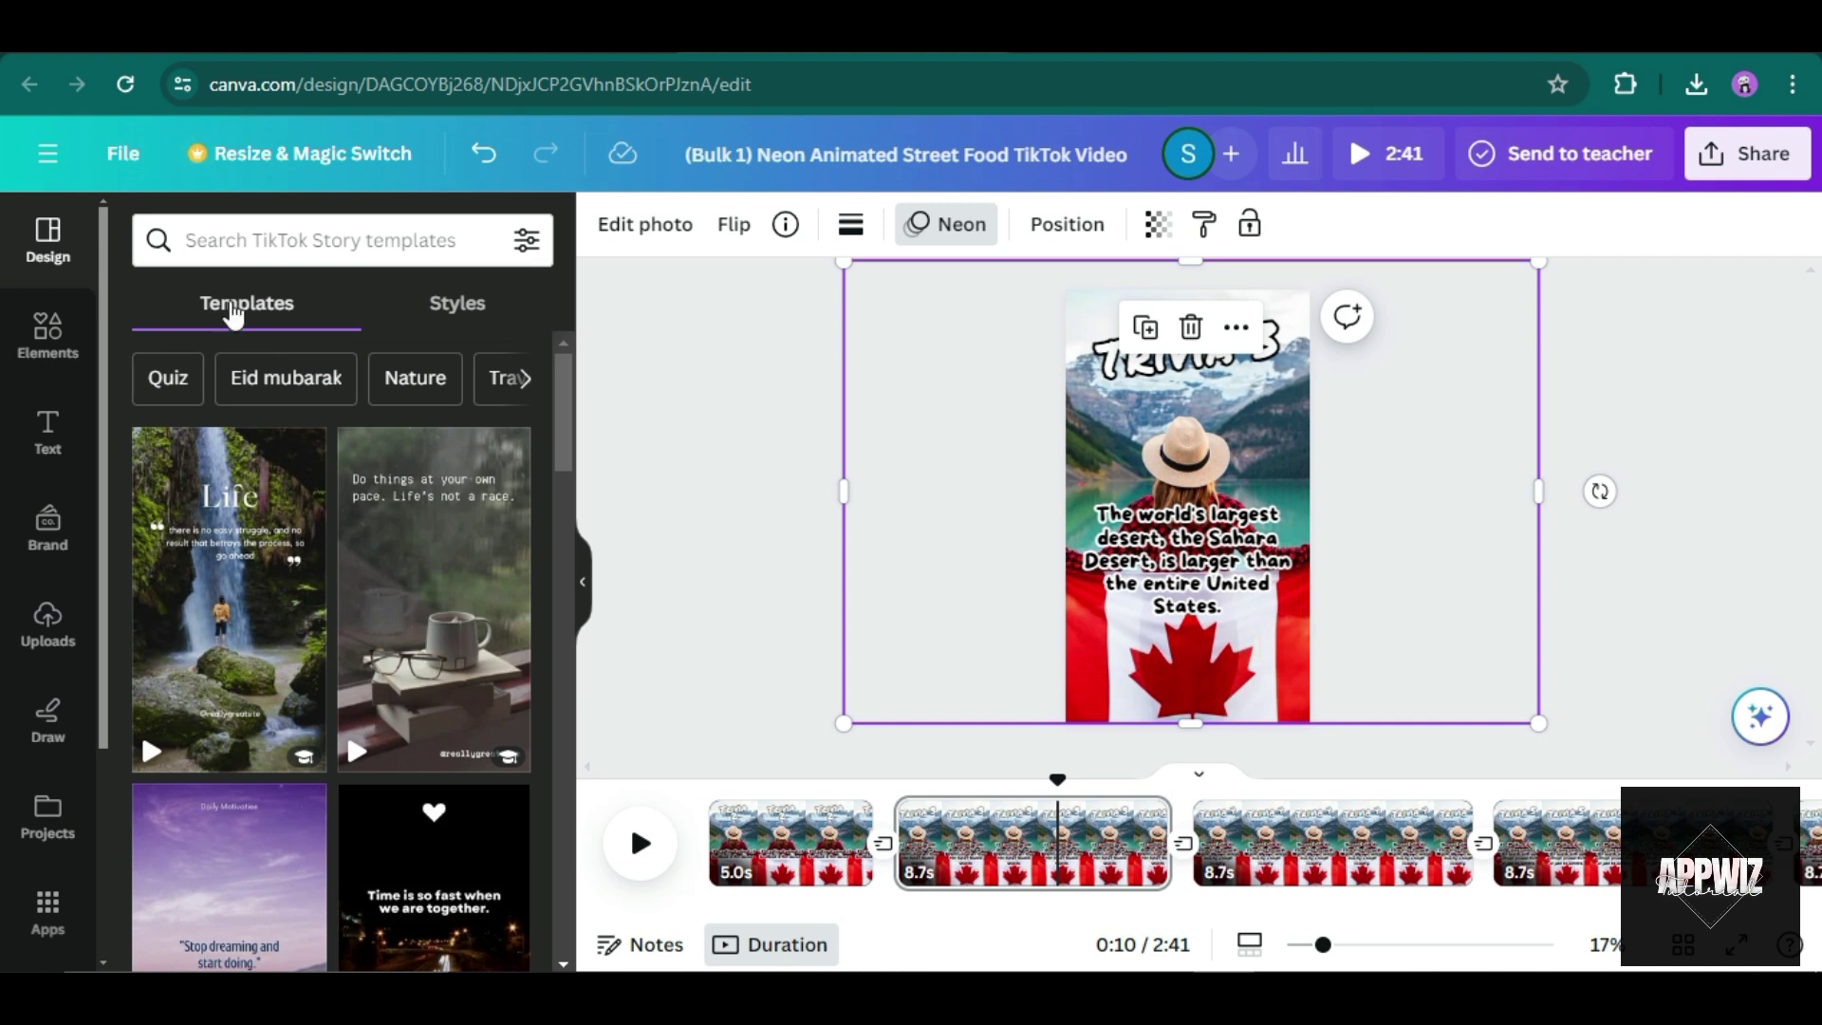
Replace the Trivia 3 mountain background with a full-page Sahara desert photo and trim the page to 5.0 seconds.
click(49, 334)
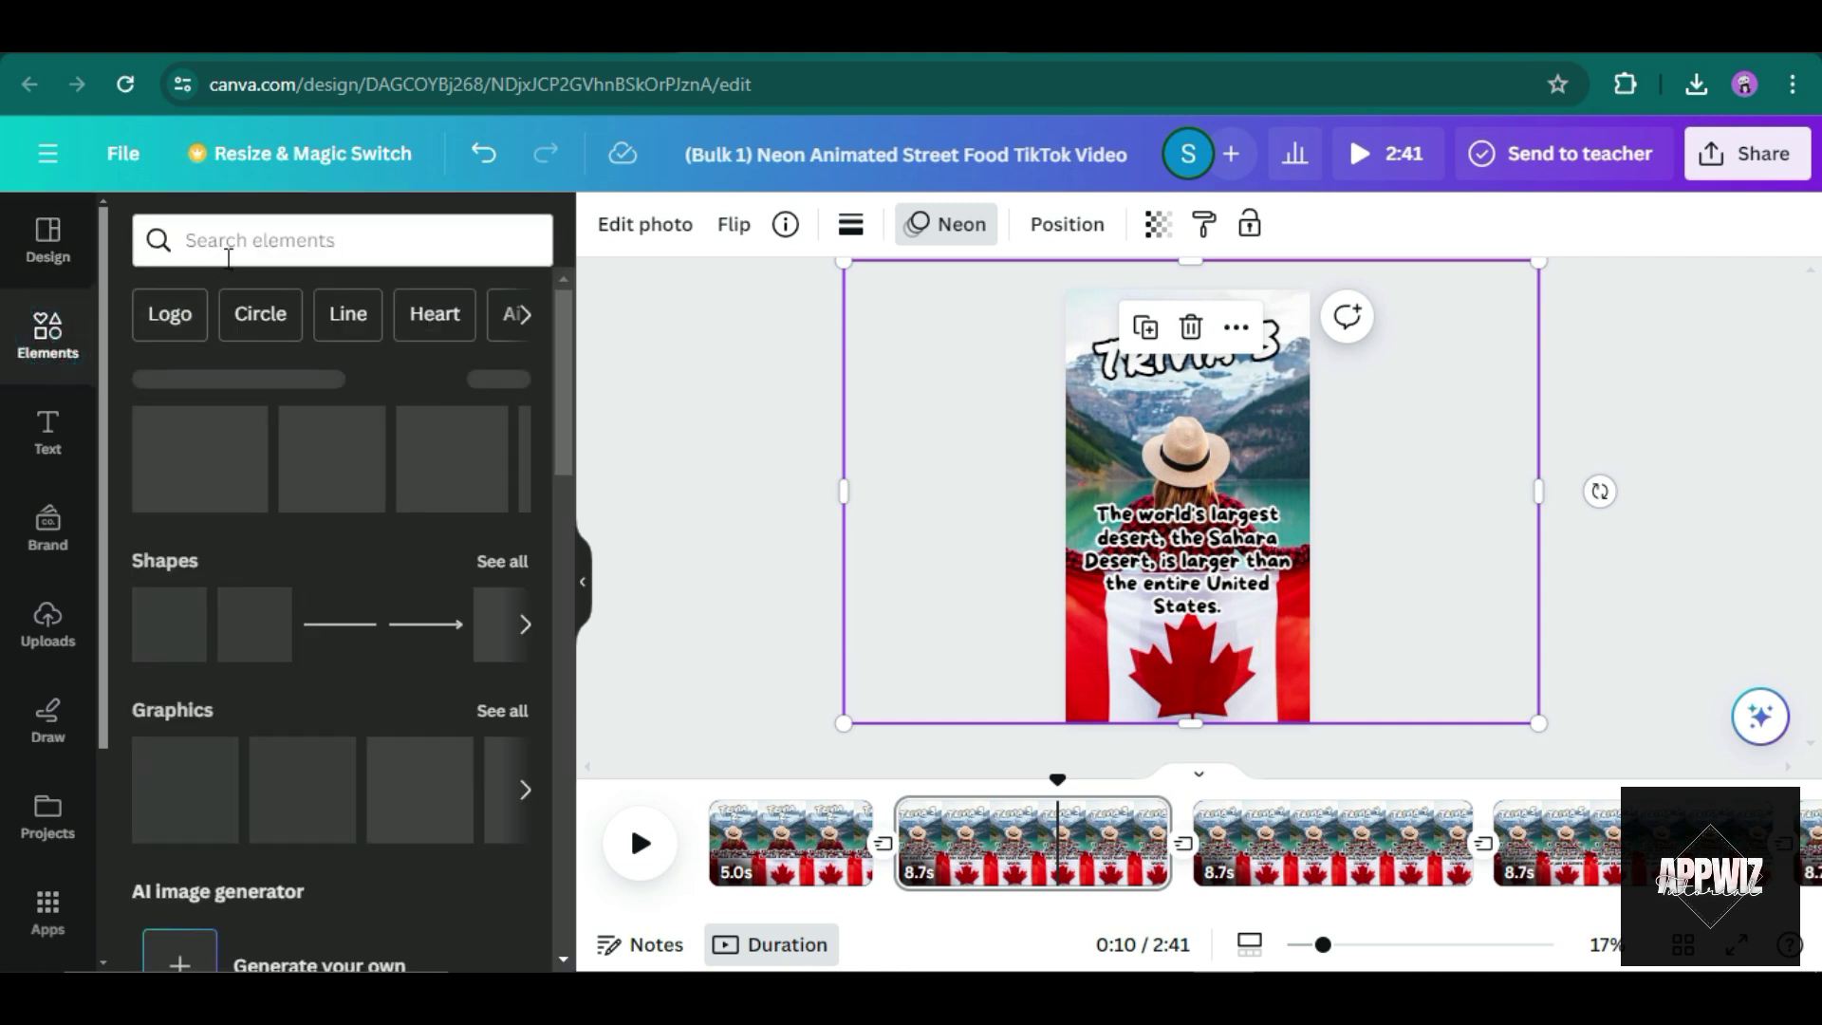
click(226, 254)
text(sahara)
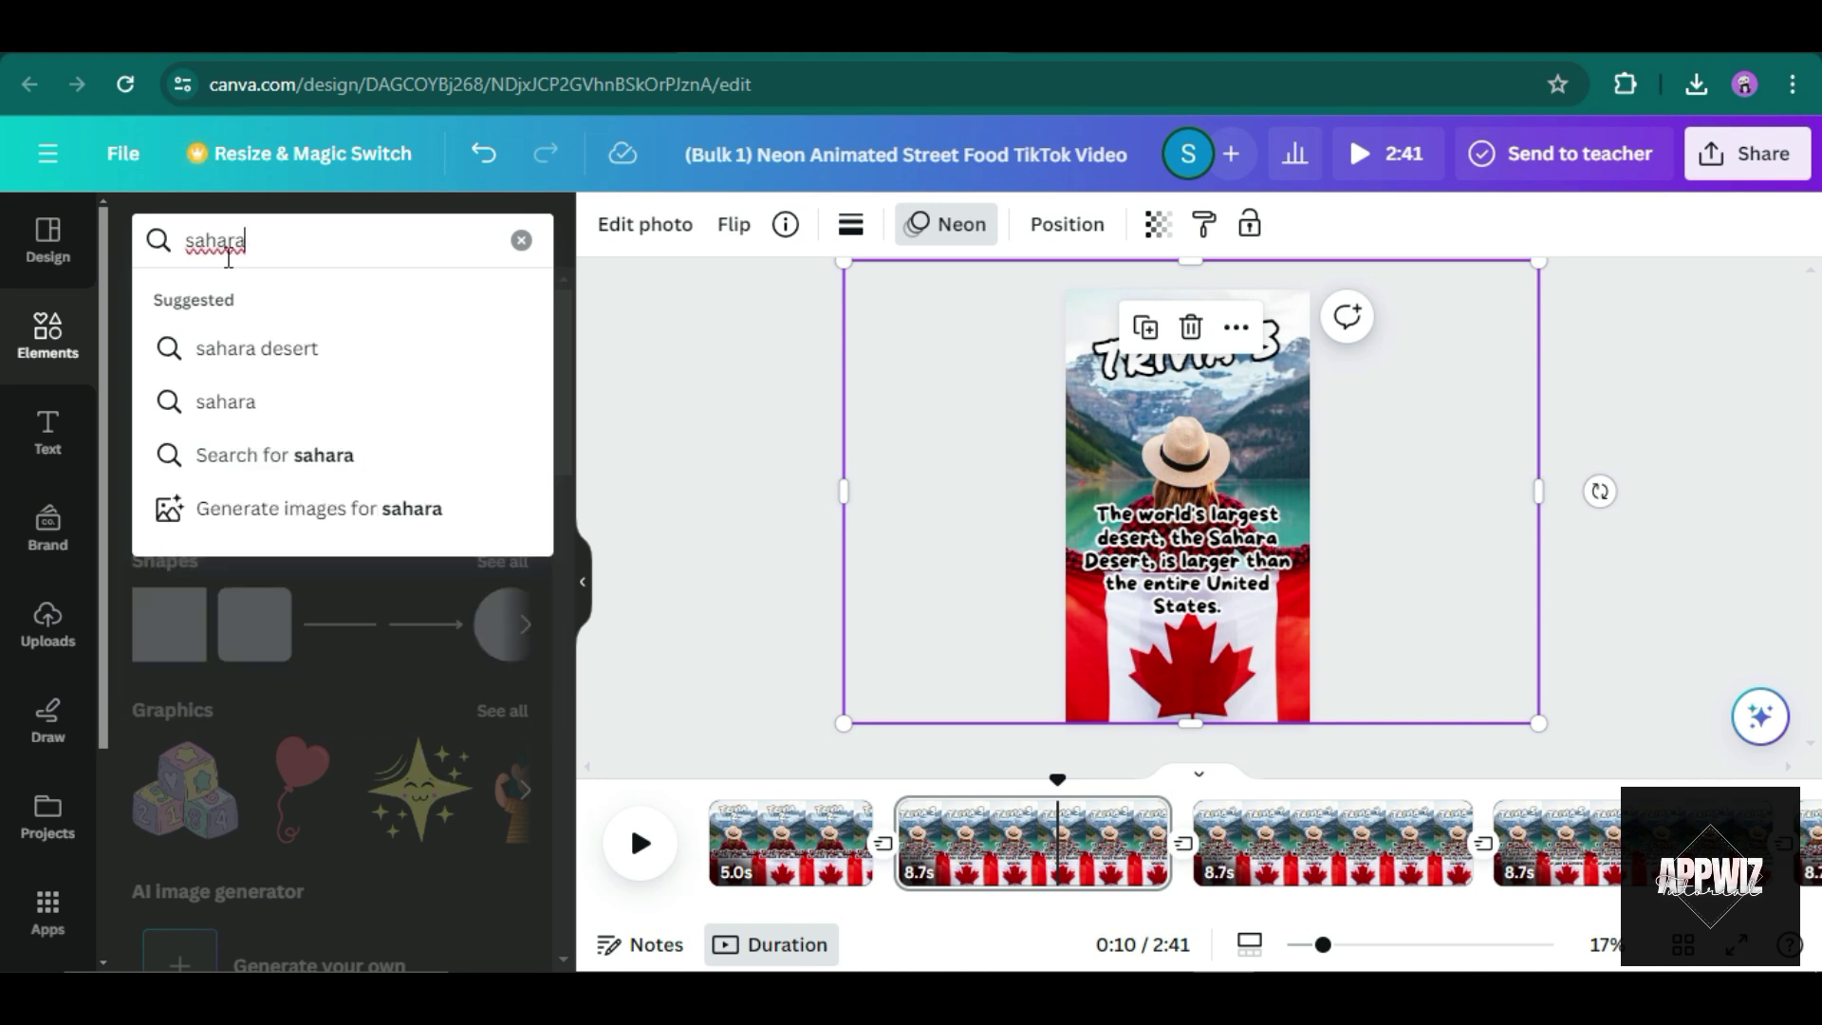
key(Down)
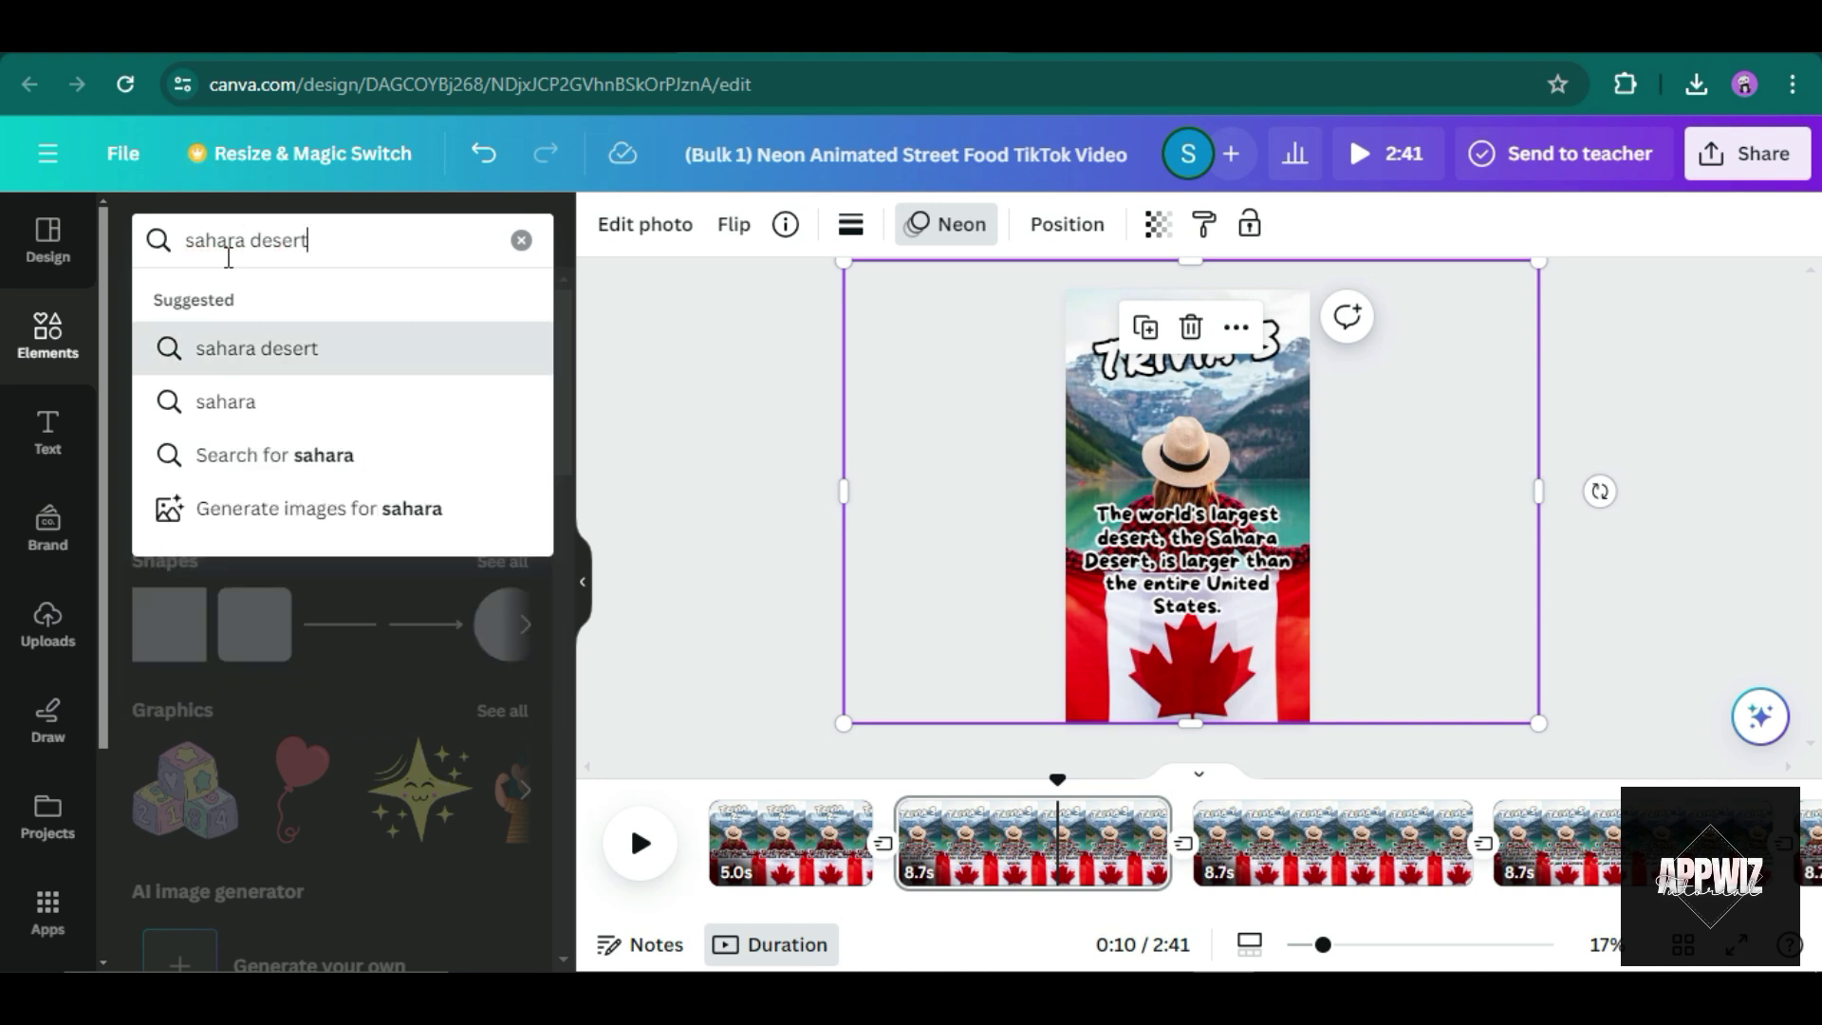
key(Return)
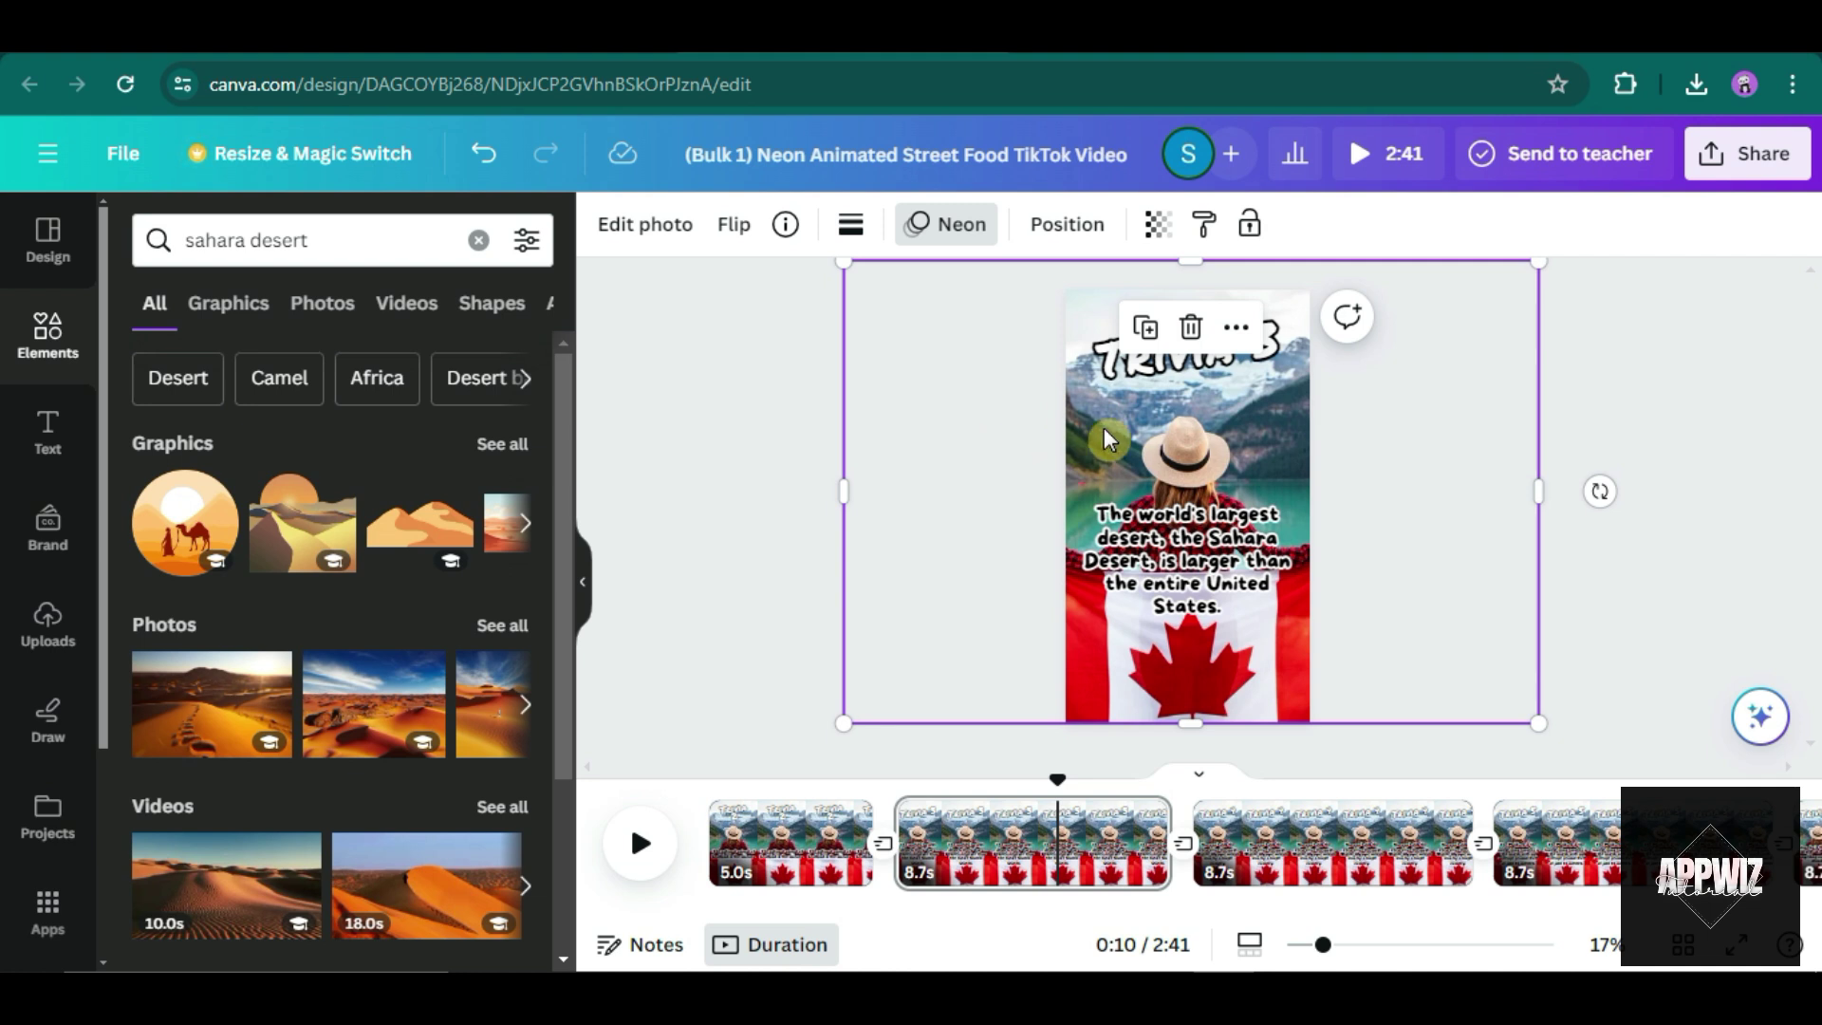
key(Delete)
drag(478, 655, 964, 280)
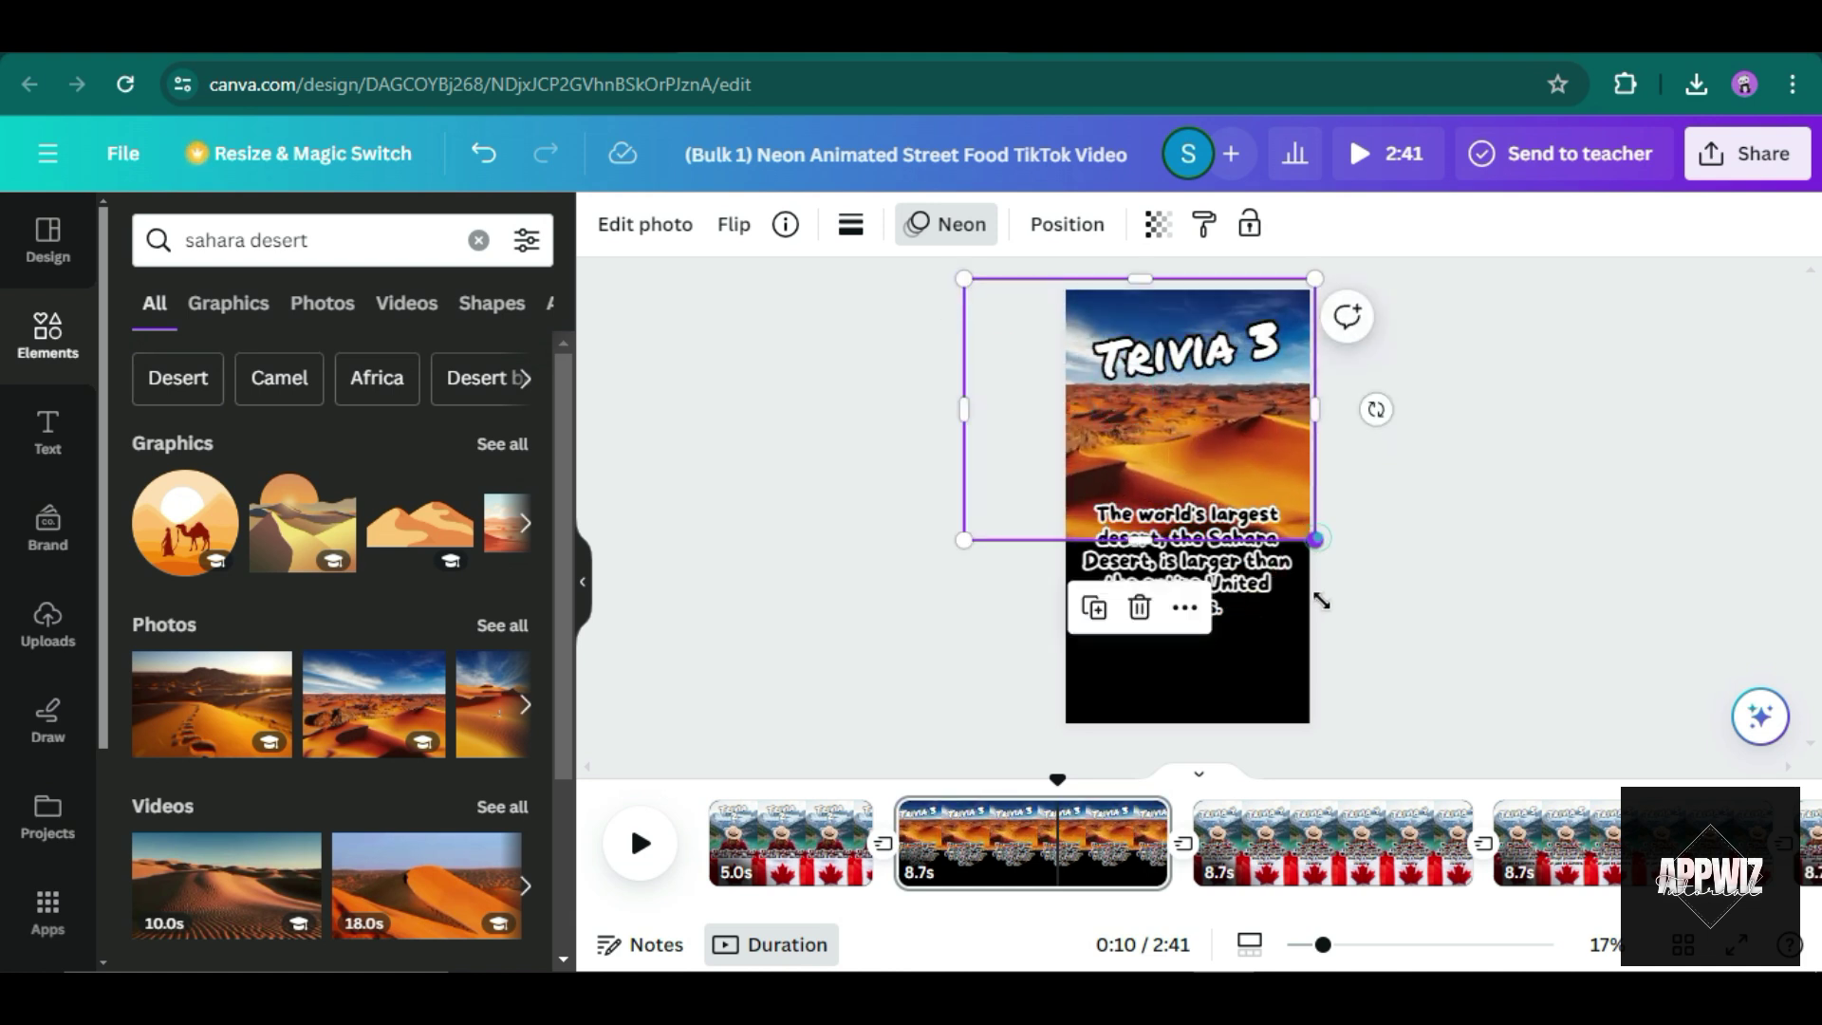
drag(1321, 601, 1417, 657)
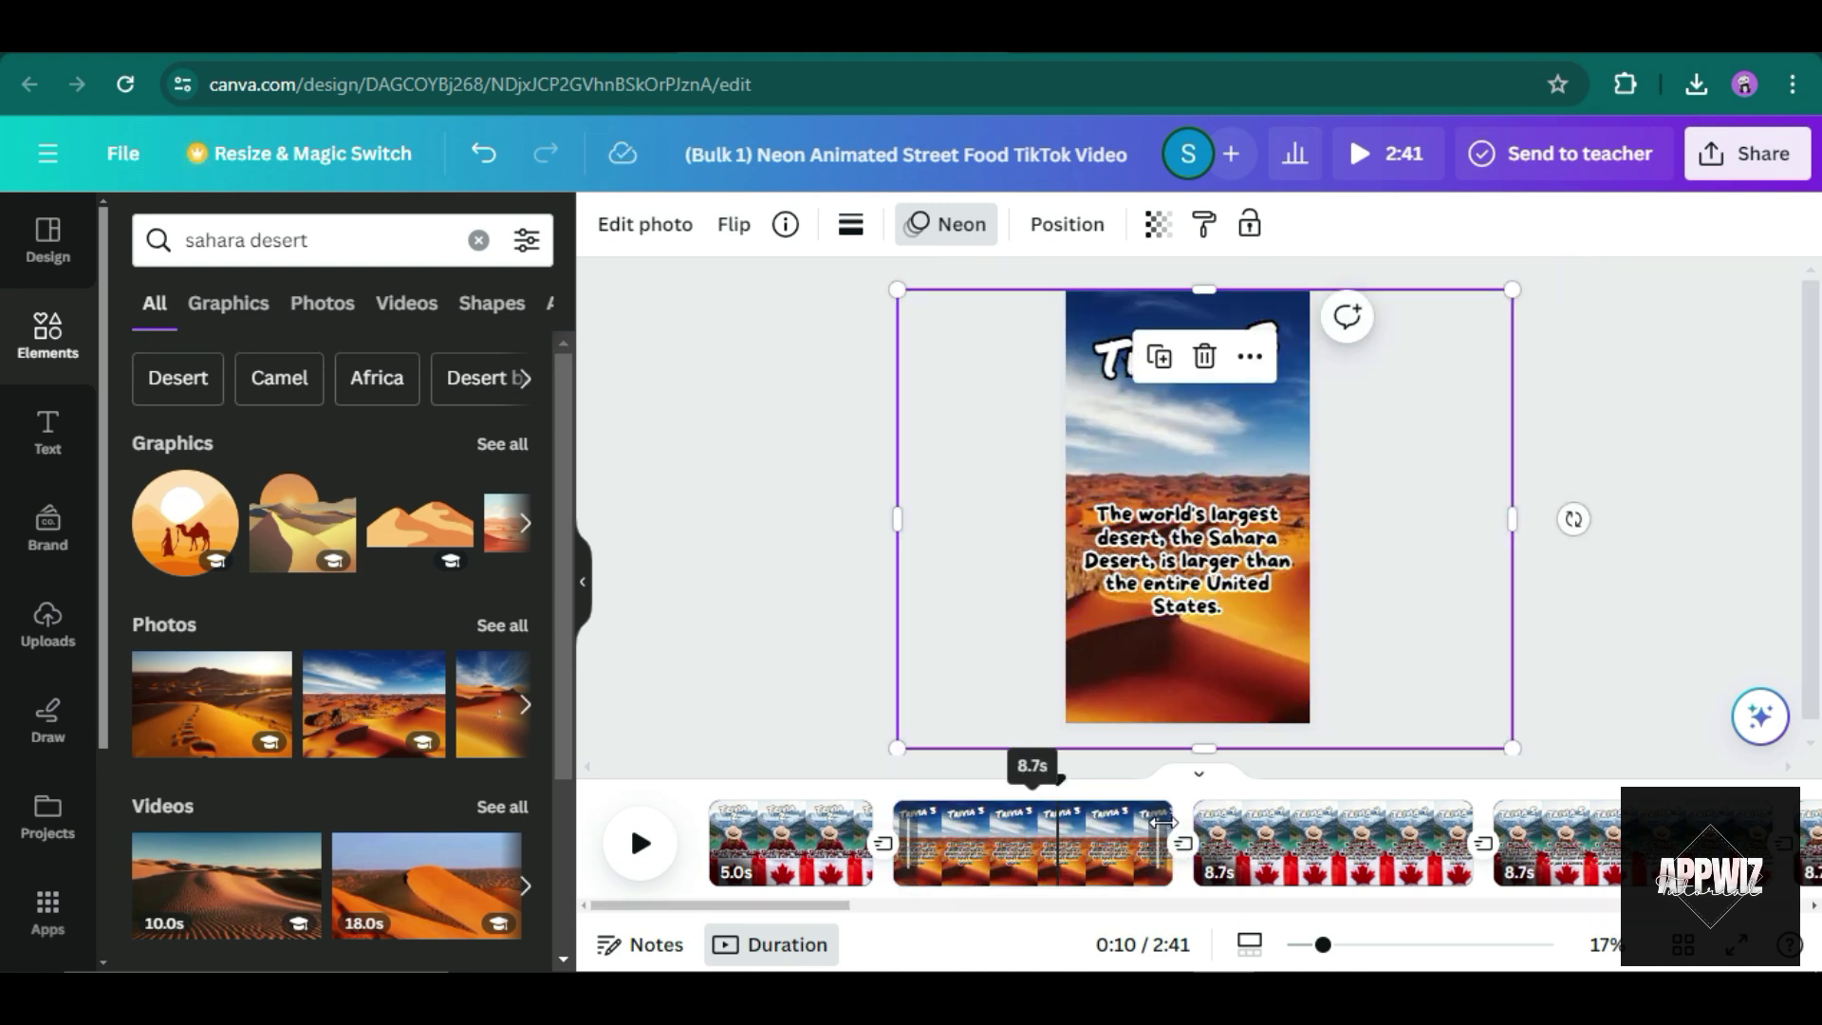
drag(1161, 822, 1049, 826)
click(1207, 831)
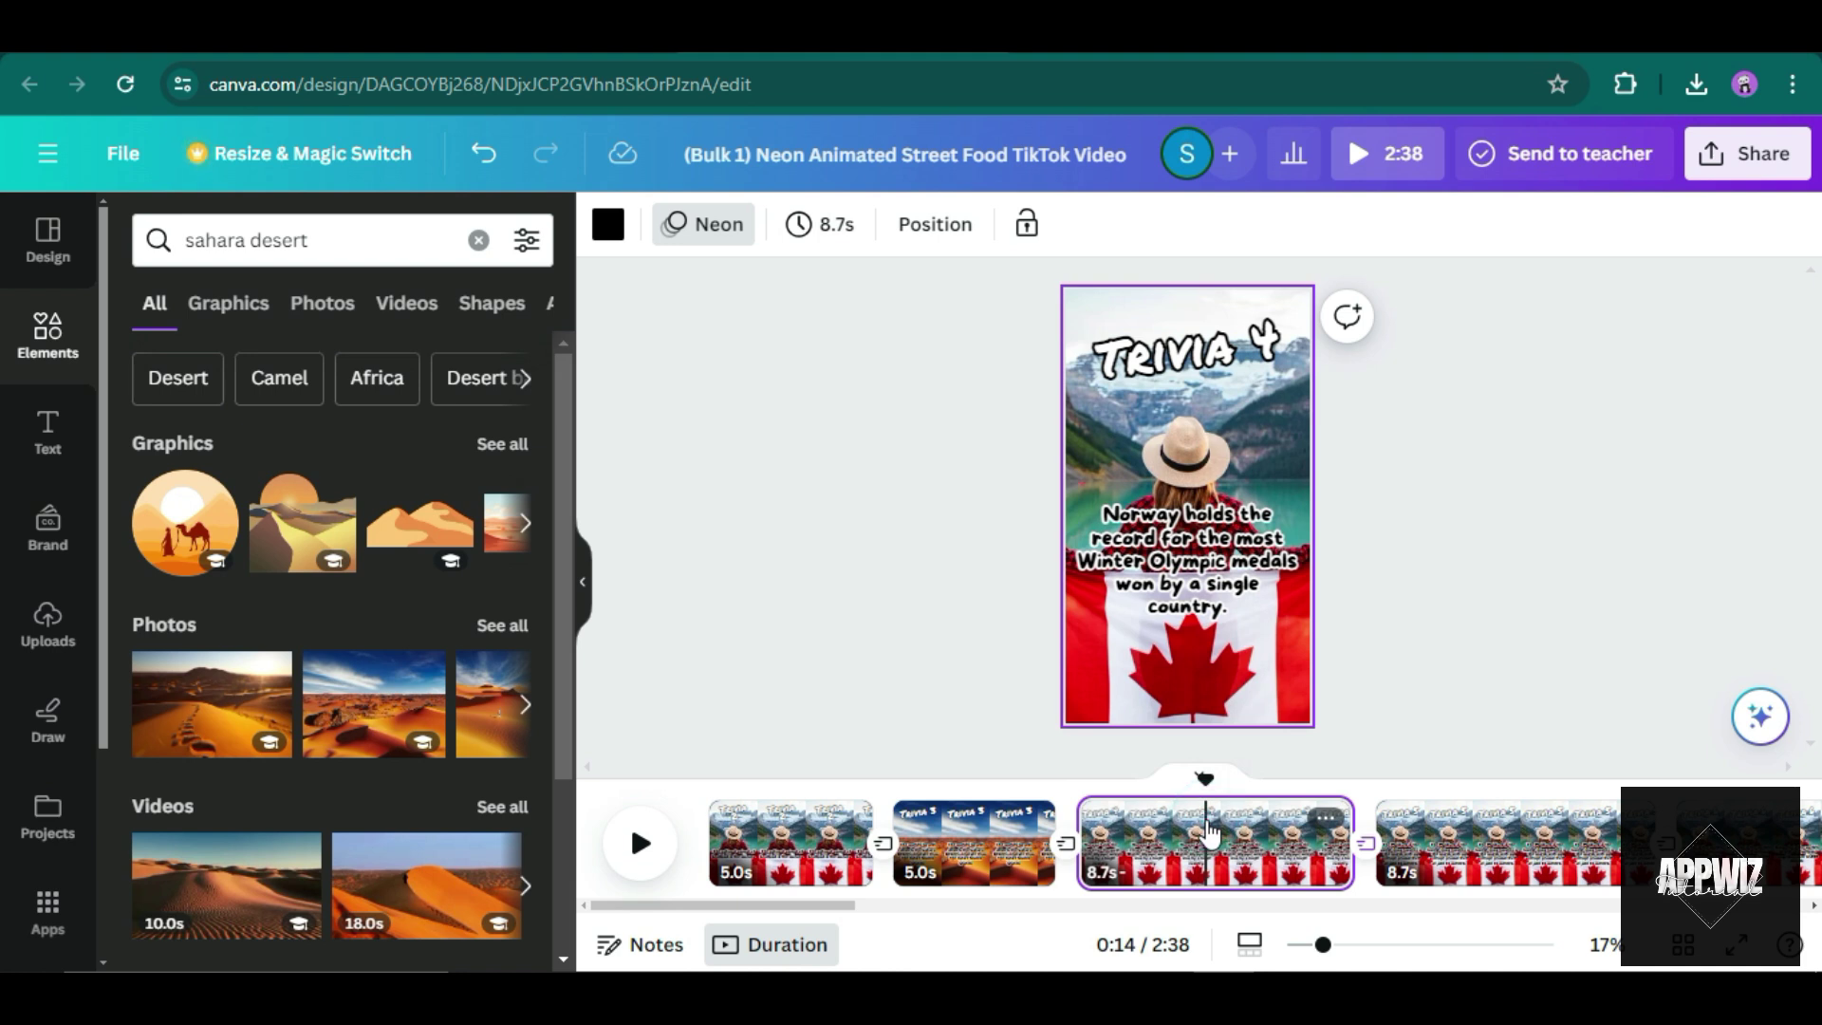